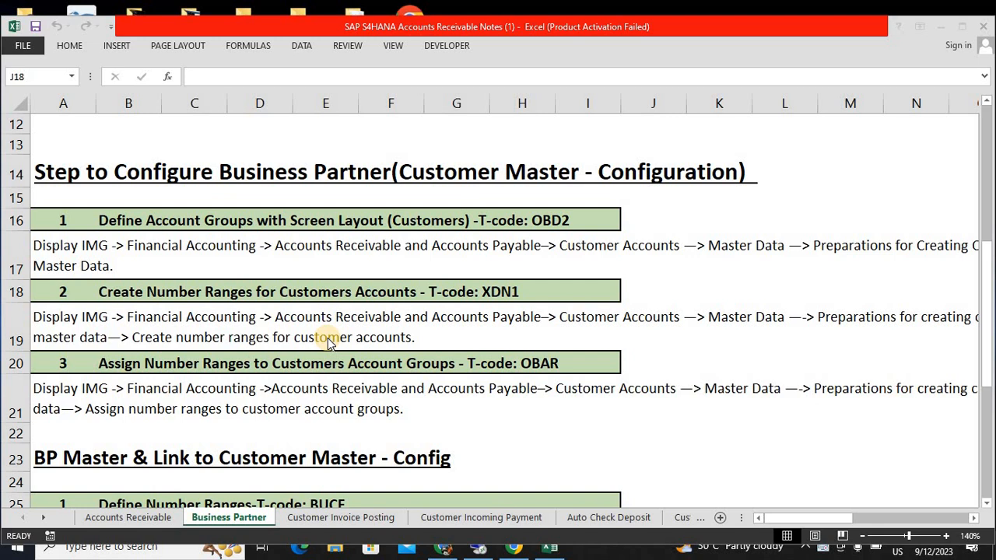
# Review the customer account group and number range T-codes in the Business Partner notes
pyautogui.click(449, 258)
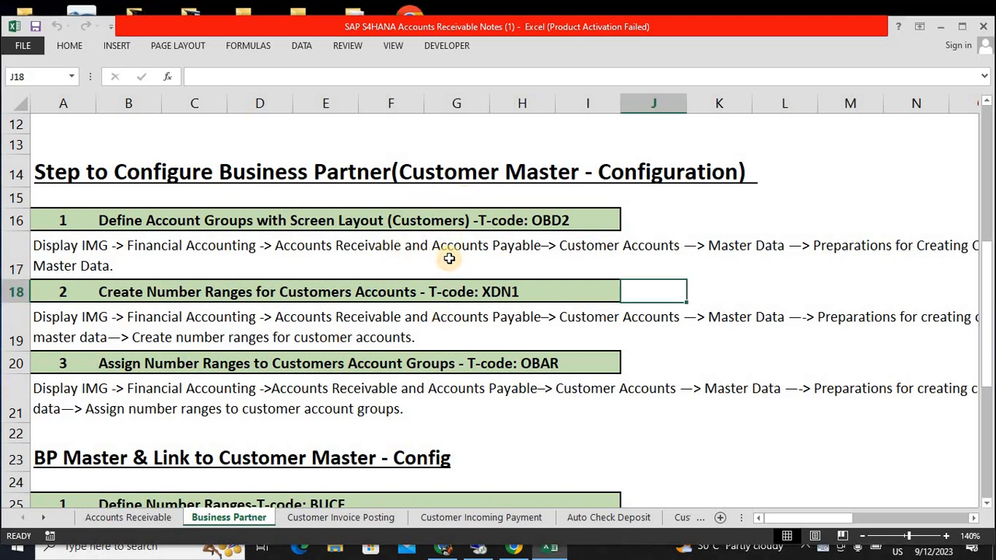
pyautogui.click(533, 215)
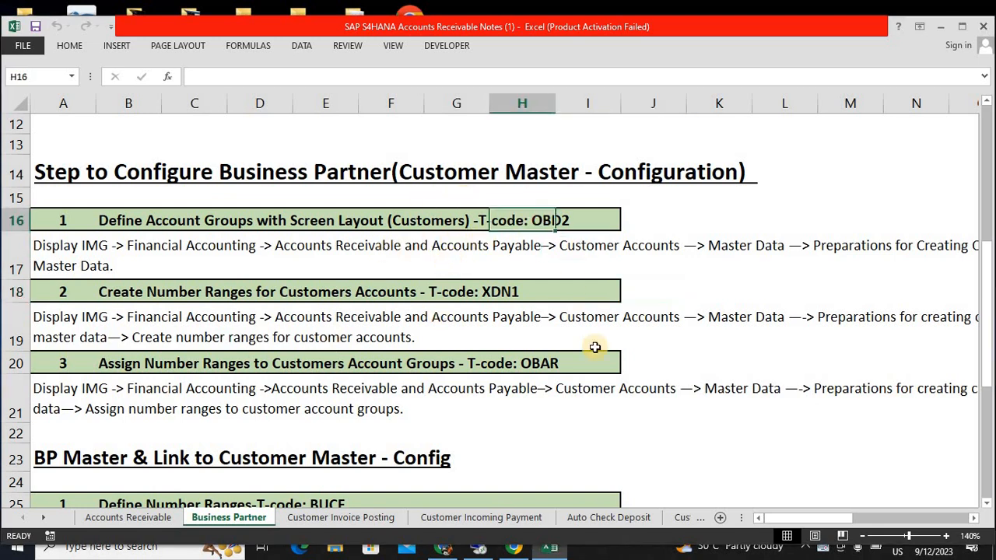
pyautogui.click(527, 289)
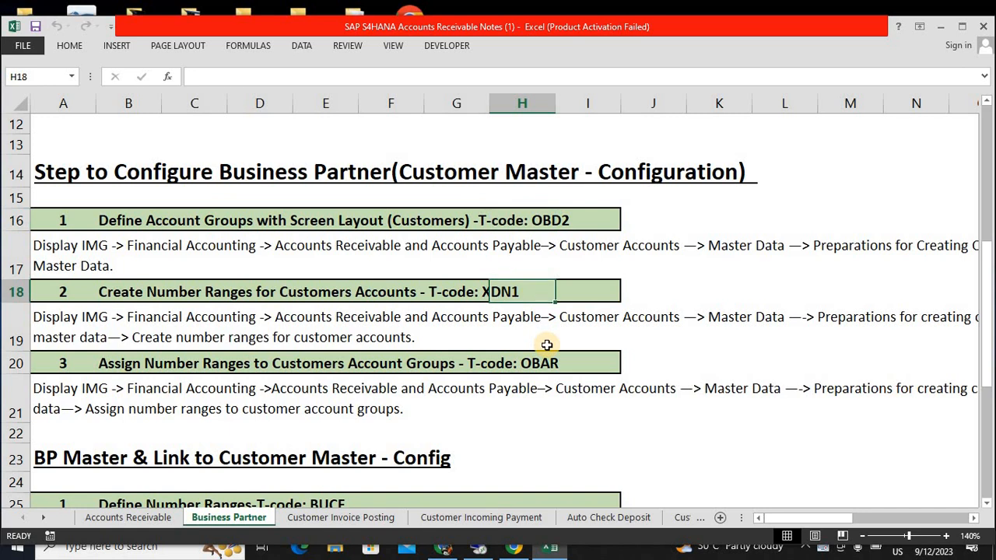
# Switch to SAP, run transaction SM12 and search client 800's lock entries with the user name cleared
pyautogui.click(481, 551)
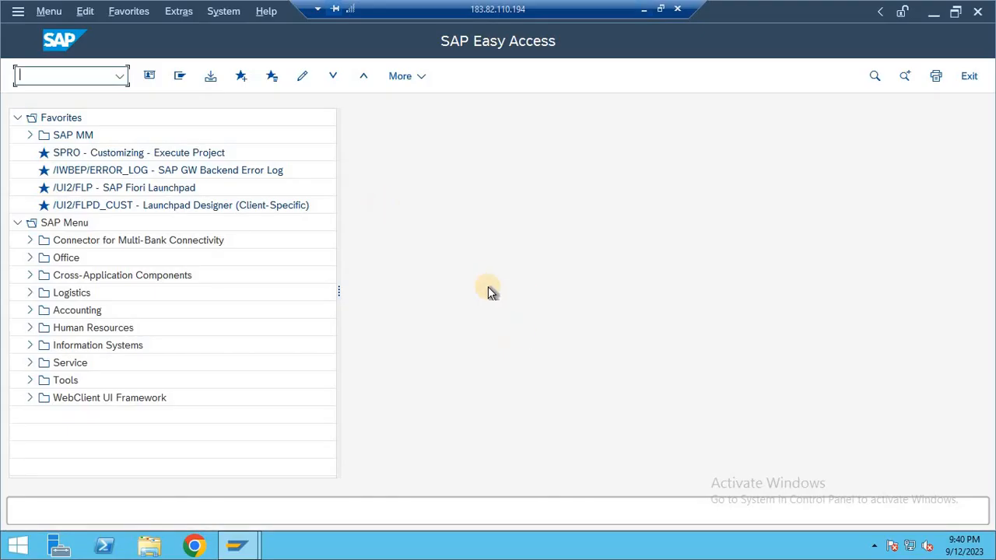
pyautogui.write('SM12')
pyautogui.press('Return')
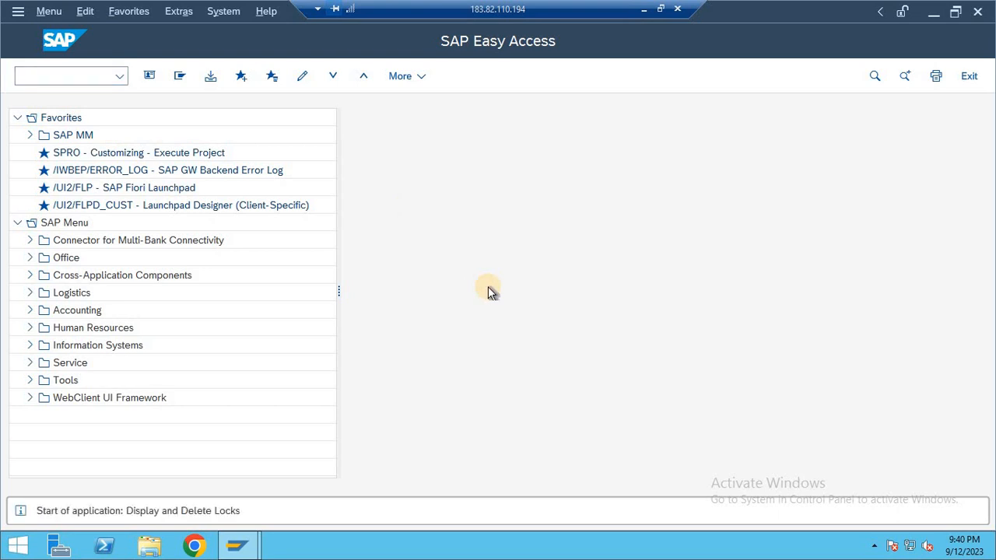
pyautogui.press('BackSpace')
pyautogui.press('BackSpace')
pyautogui.press('BackSpace')
pyautogui.press('BackSpace')
pyautogui.press('BackSpace')
pyautogui.press('BackSpace')
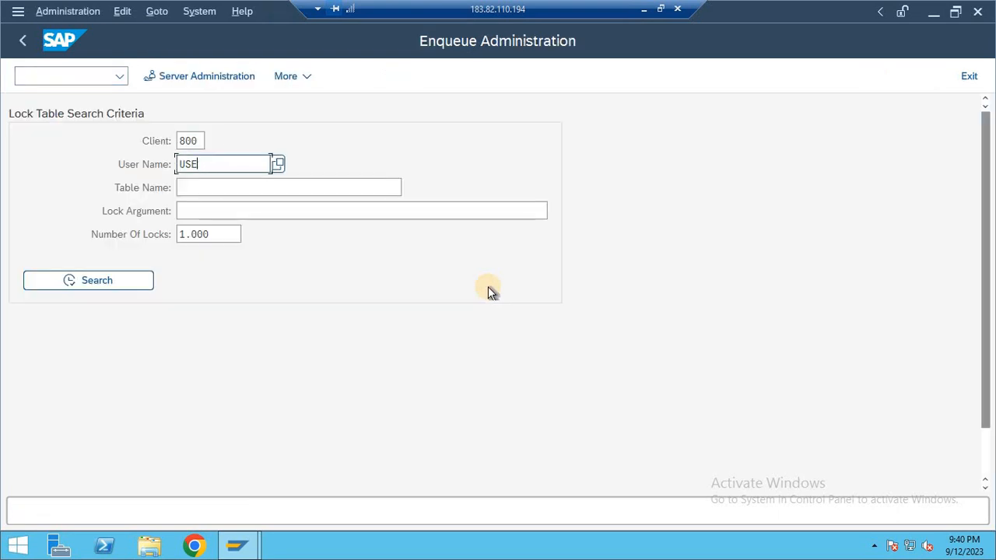
pyautogui.click(116, 280)
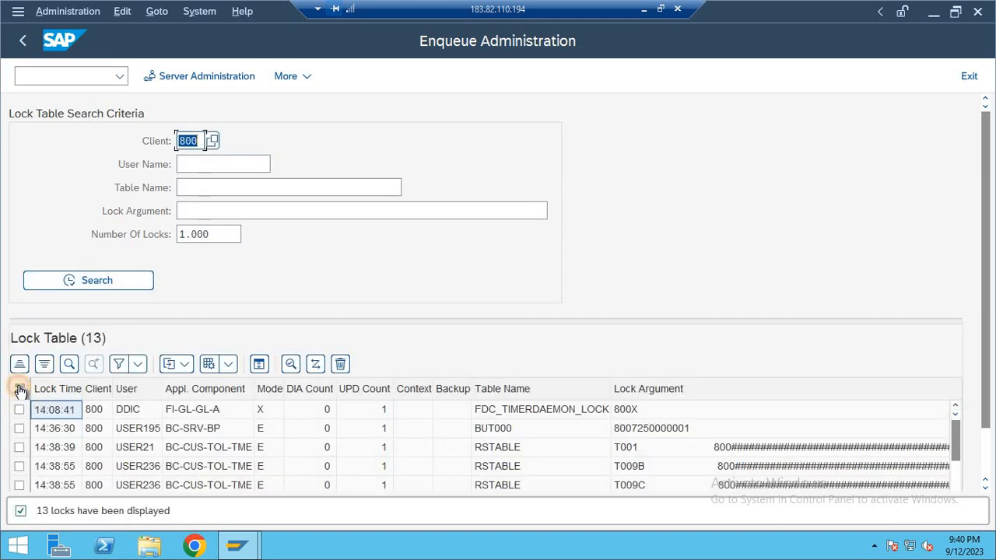
# Delete all entries in the lock table and return to SAP Easy Access
pyautogui.click(20, 389)
pyautogui.click(343, 367)
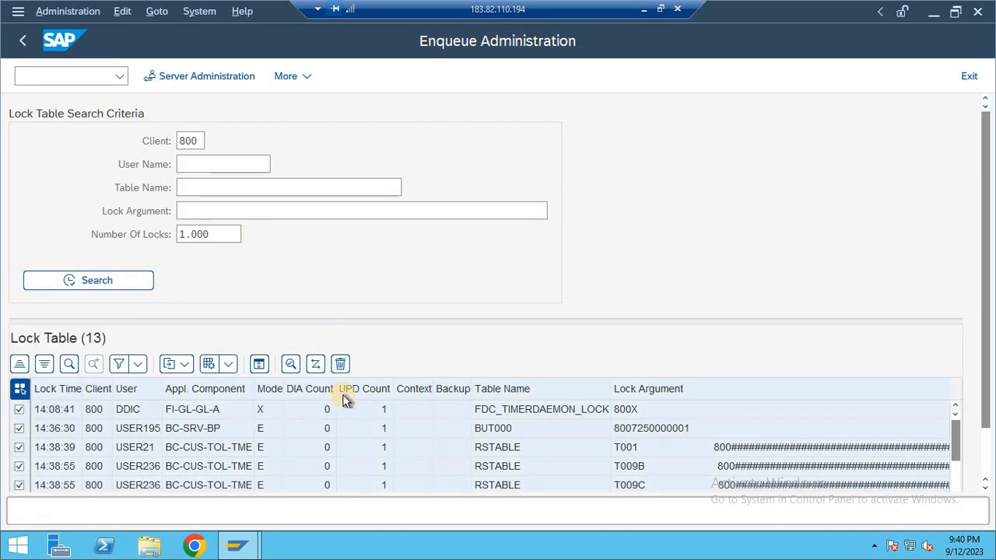
pyautogui.click(300, 432)
pyautogui.press('F3')
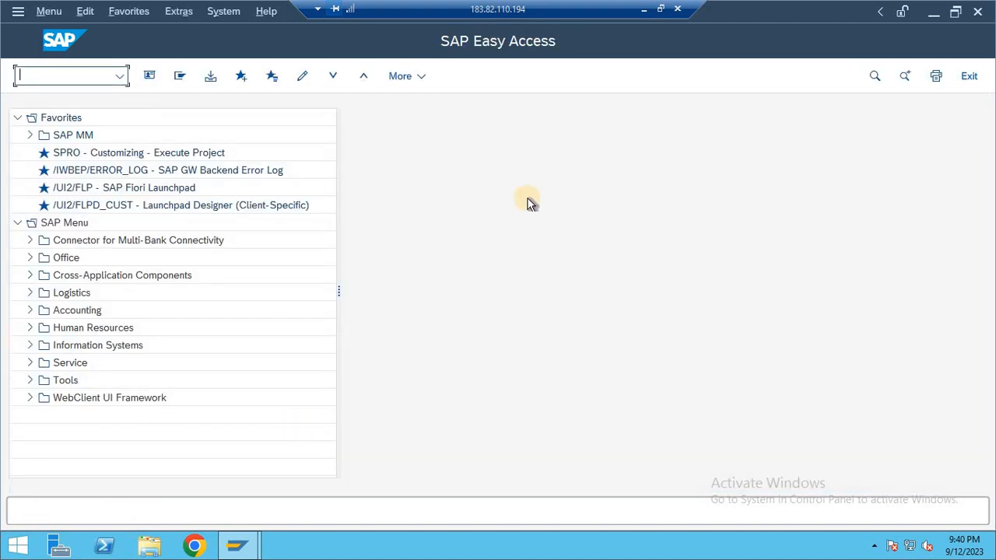
# Take the SAP session out of full screen and run transaction OBD2 for customer account groups
pyautogui.click(660, 9)
pyautogui.hotkey('alt', 'Tab')
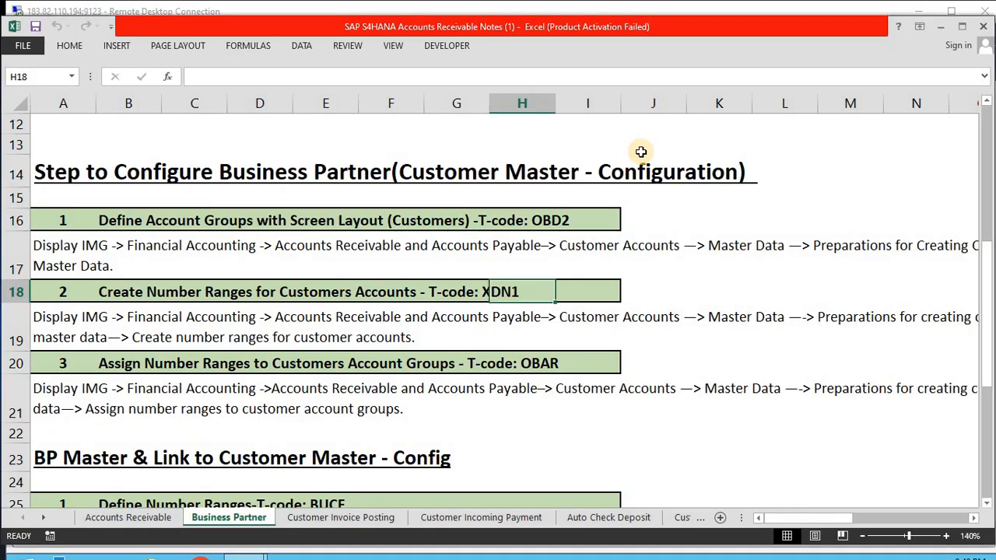
pyautogui.hotkey('alt', 'Tab')
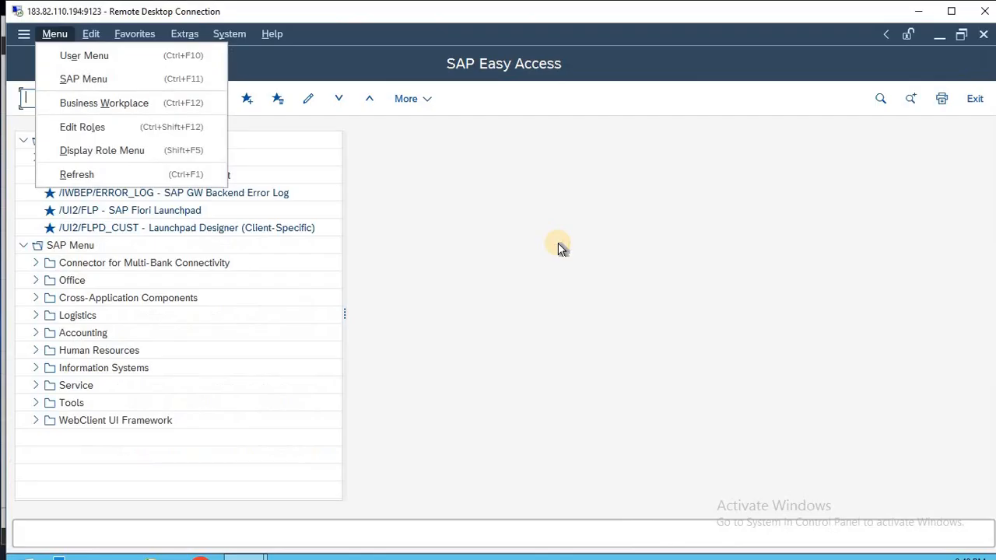
pyautogui.press('Escape')
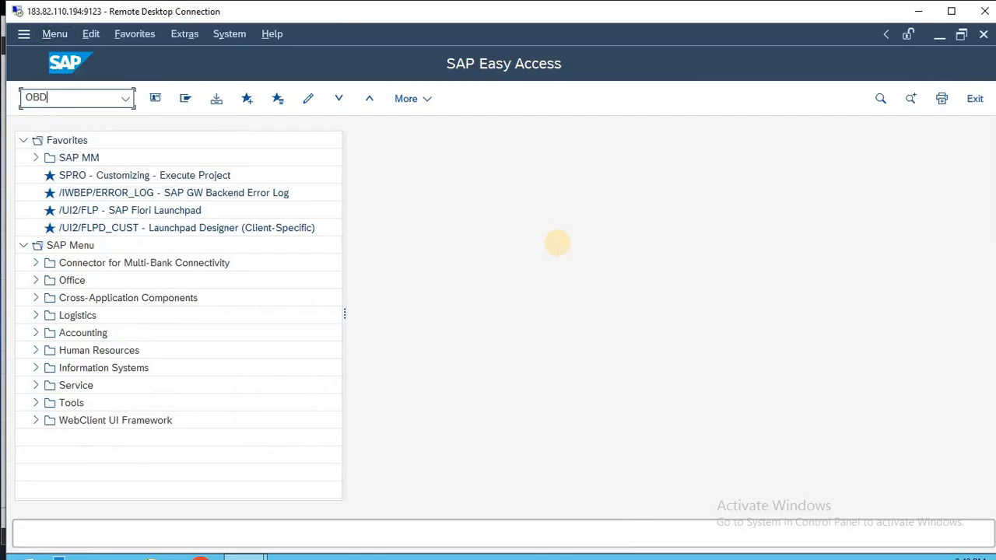
pyautogui.press('Return')
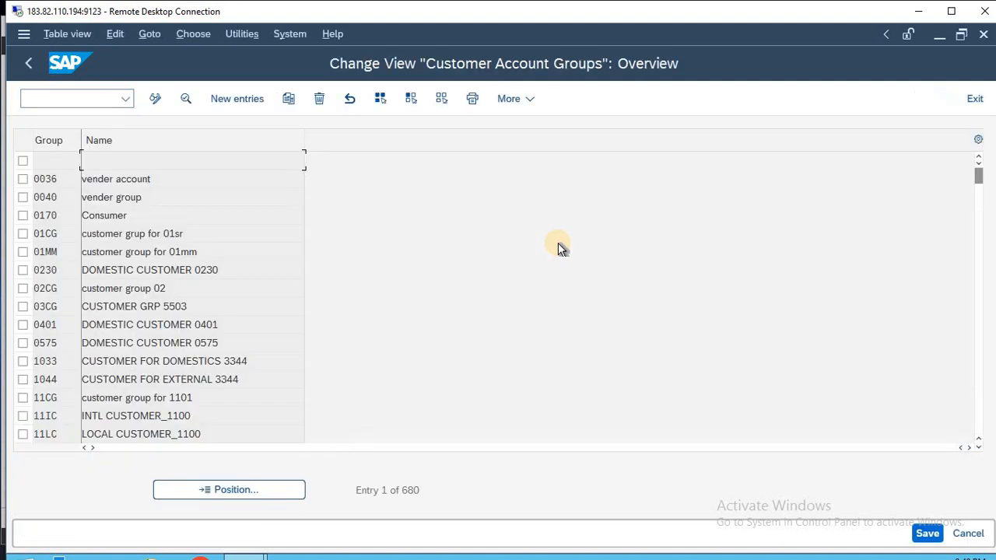
# Start a new customer account group TAM1 with the meaning DOMESTIC CUSTOMER
pyautogui.click(240, 101)
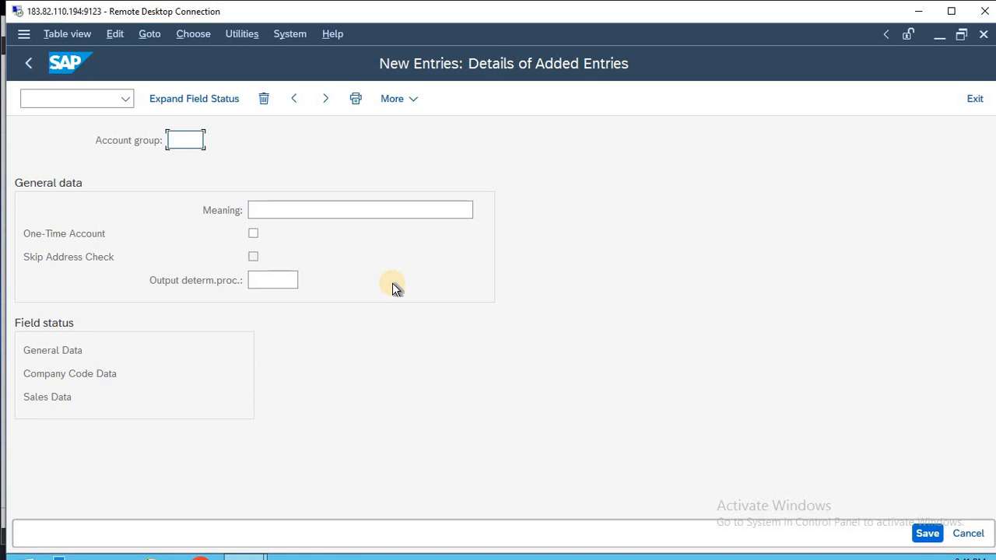
pyautogui.write('AM1')
pyautogui.press('Tab')
pyautogui.write('DO')
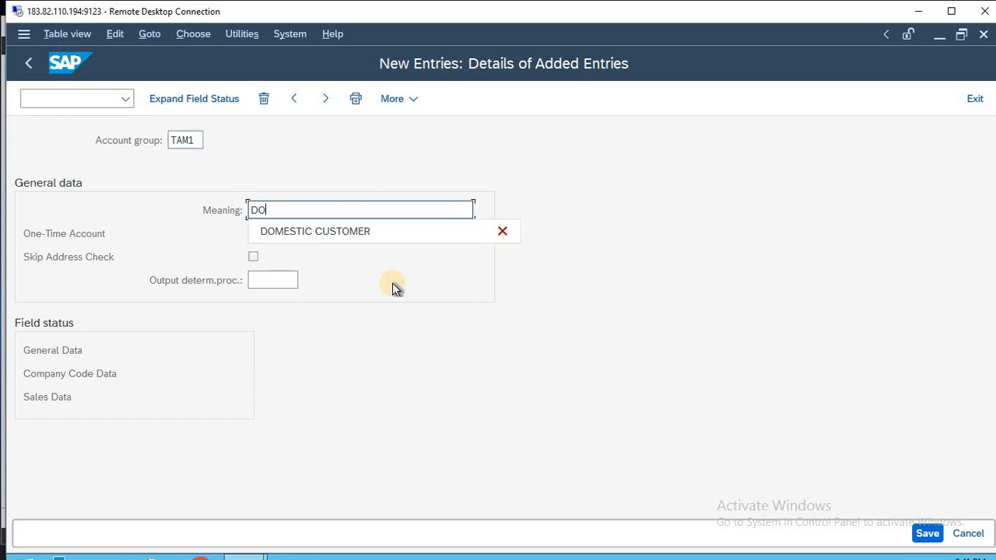
pyautogui.write('M')
pyautogui.press('Down')
pyautogui.press('Return')
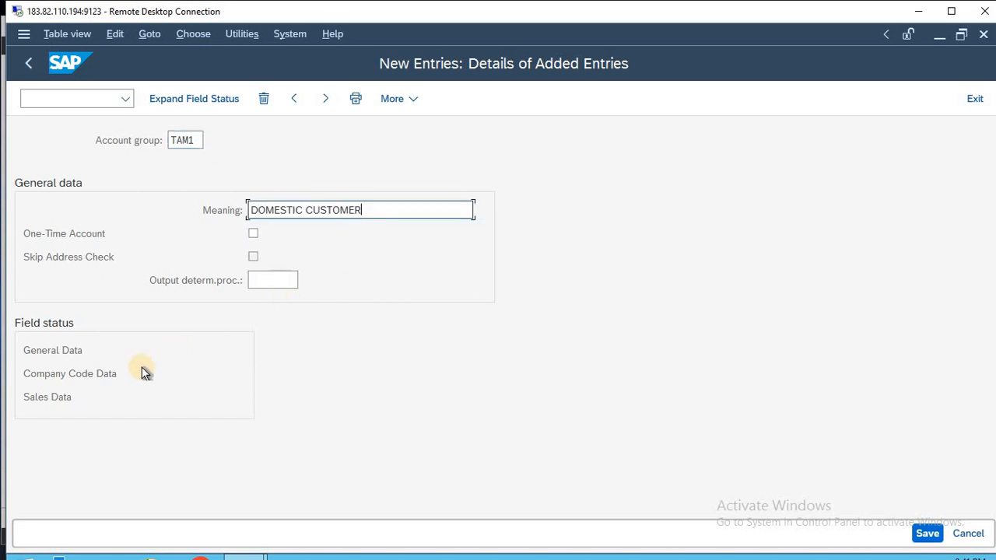
# Make the reconciliation account a required entry in TAM1's company code account management, and save it to the SAP LIVE PROJECT customizing request
pyautogui.doubleClick(96, 375)
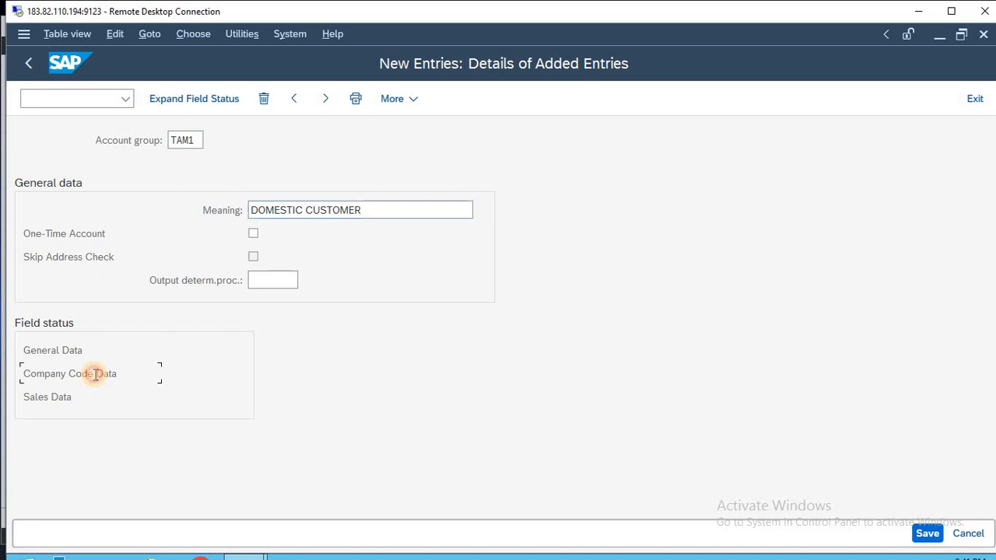
pyautogui.doubleClick(88, 281)
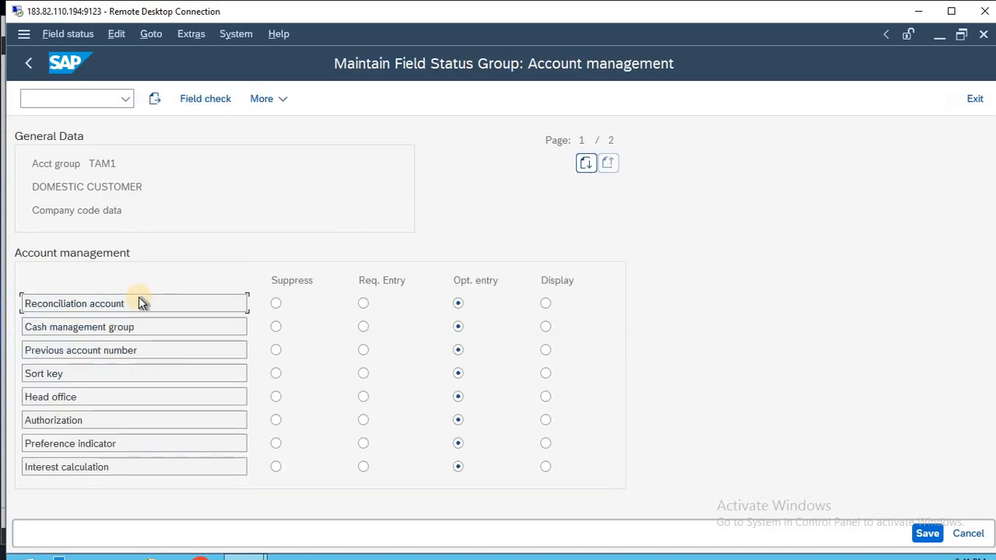
pyautogui.click(362, 303)
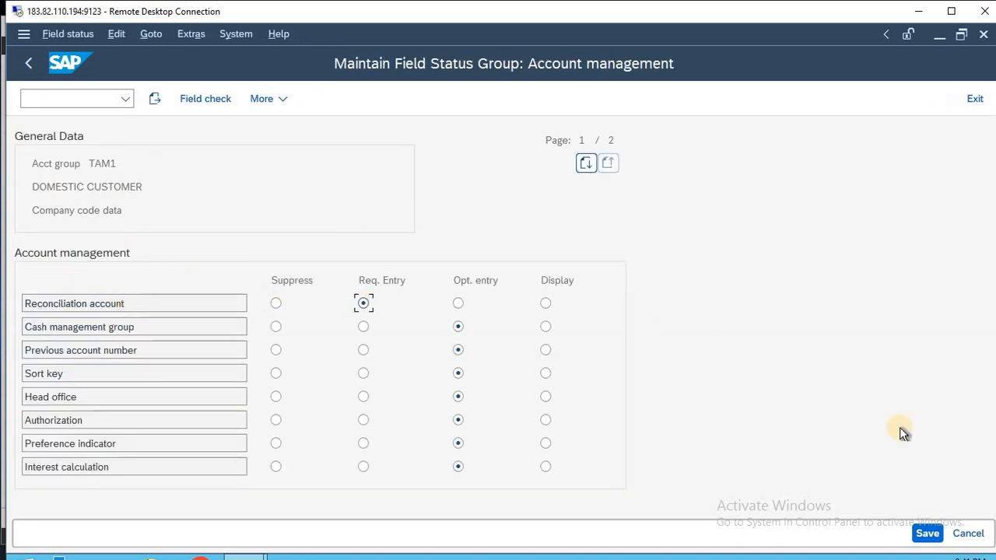
pyautogui.click(927, 534)
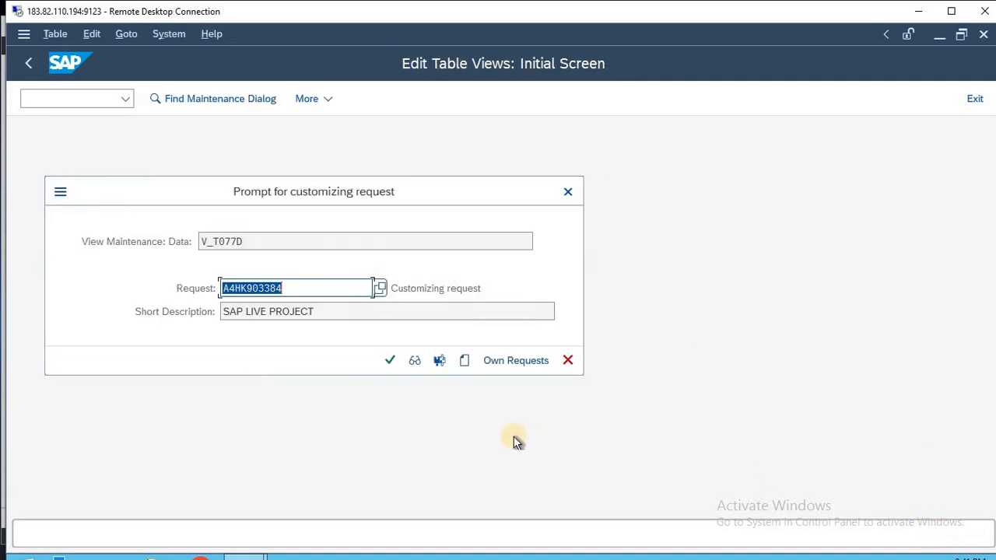
pyautogui.click(388, 360)
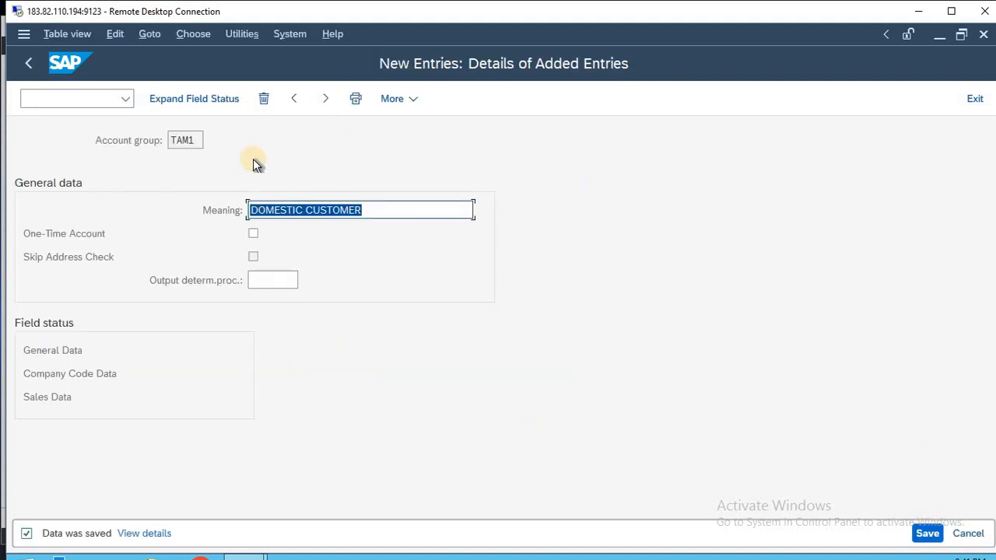
# Copy the account group code TAM1 from SAP into cell S22 of the Business Partner sheet in Excel
pyautogui.doubleClick(194, 139)
pyautogui.hotkey('ctrl', 'c')
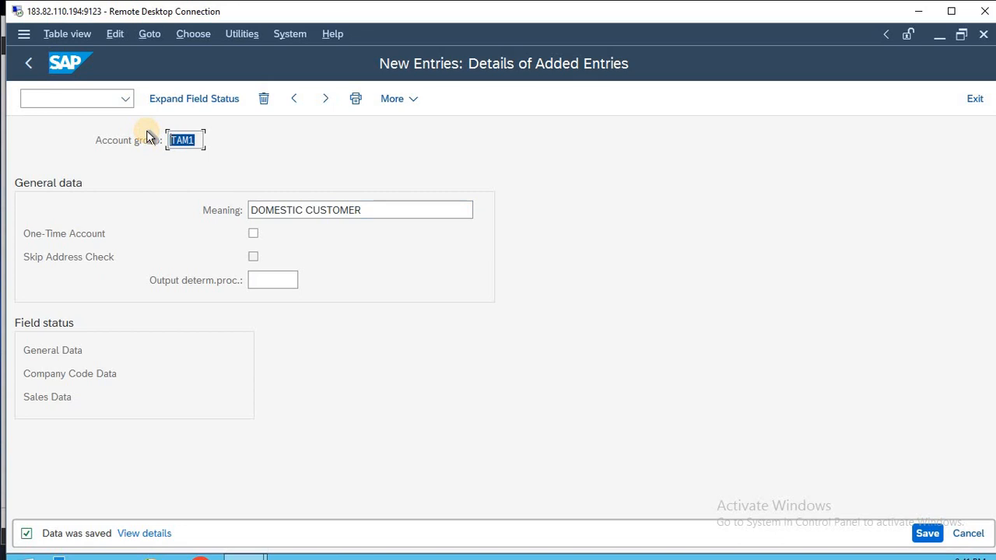
pyautogui.click(918, 11)
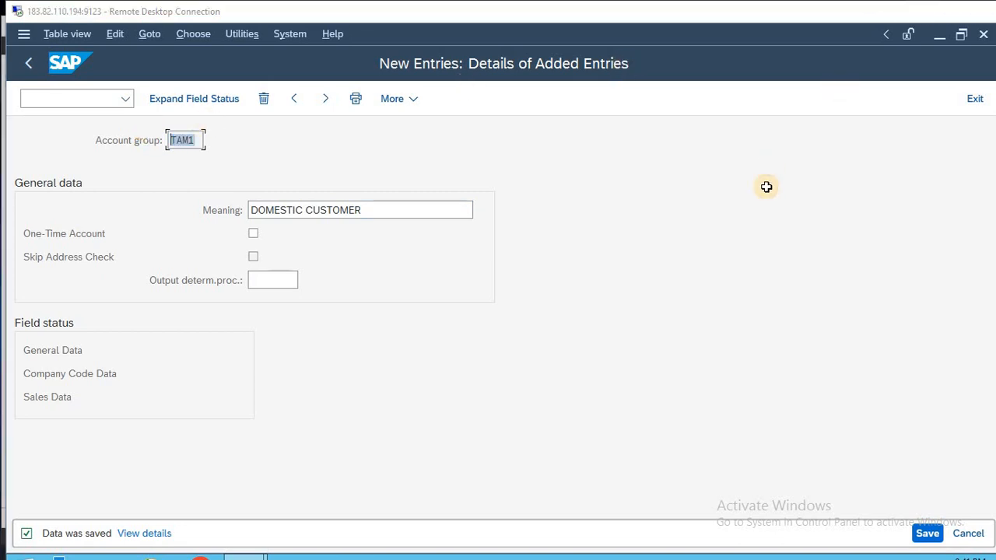
pyautogui.press('Right')
pyautogui.press('Right')
pyautogui.press('Right')
pyautogui.press('Right')
pyautogui.press('Right')
pyautogui.press('Right')
pyautogui.press('Right')
pyautogui.press('Right')
pyautogui.press('Right')
pyautogui.press('Right')
pyautogui.press('Right')
pyautogui.press('Right')
pyautogui.press('Right')
pyautogui.press('Right')
pyautogui.press('Right')
pyautogui.press('Right')
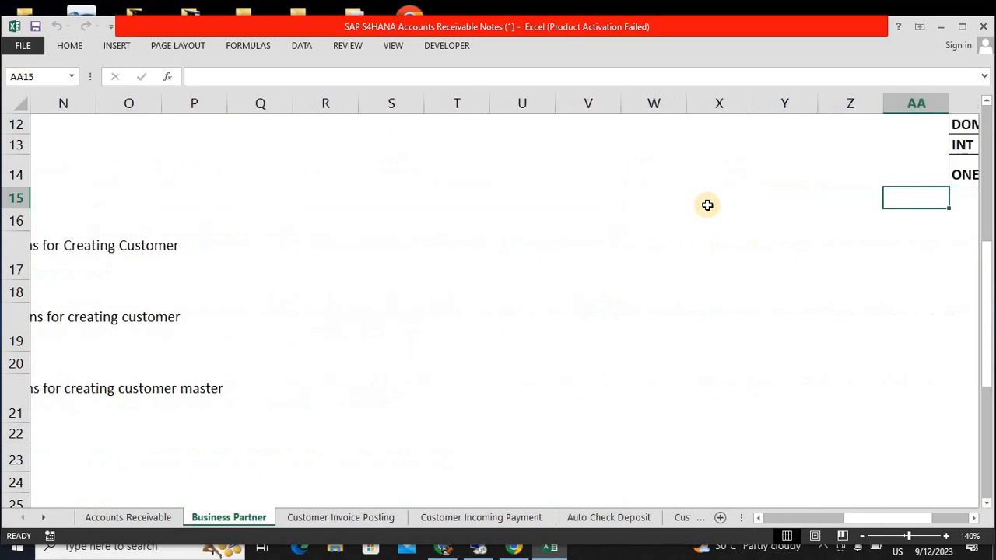
pyautogui.press('Left')
pyautogui.press('Left')
pyautogui.press('Left')
pyautogui.press('Left')
pyautogui.press('Left')
pyautogui.press('Left')
pyautogui.press('Left')
pyautogui.press('Left')
pyautogui.press('Left')
pyautogui.press('Right')
pyautogui.press('Down')
pyautogui.press('Down')
pyautogui.press('Down')
pyautogui.press('Down')
pyautogui.press('Down')
pyautogui.press('Down')
pyautogui.press('Down')
pyautogui.press('Down')
pyautogui.press('Down')
pyautogui.press('Down')
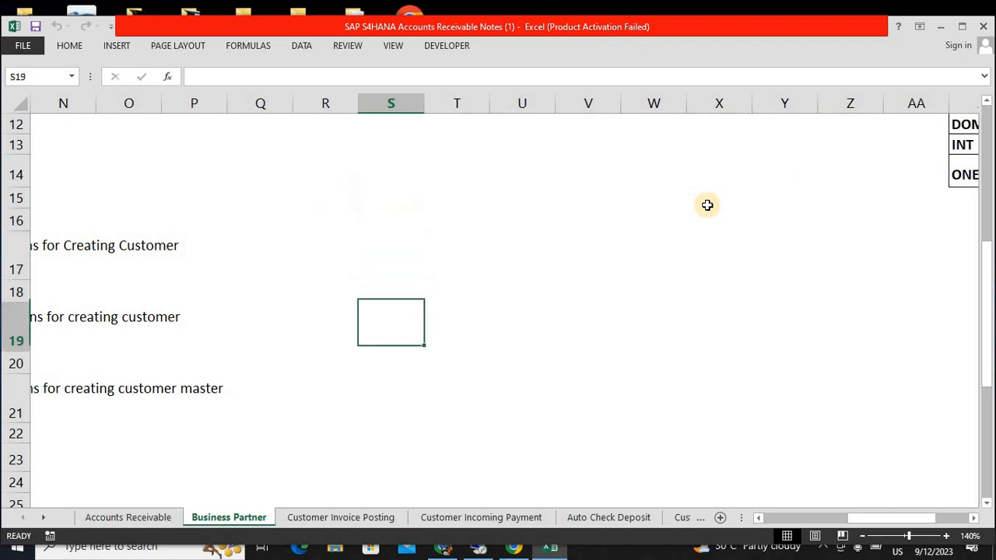
pyautogui.press('Up')
pyautogui.press('Up')
pyautogui.press('Up')
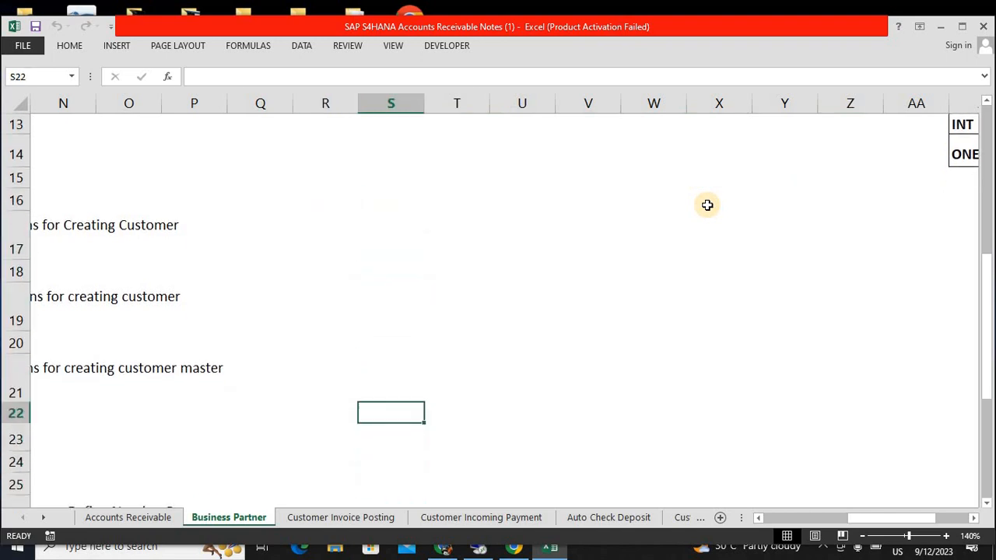
pyautogui.hotkey('ctrl', 'v')
# Add the heading GROUP in S21 above TAM1 and list TAM2 and TAM3 in S23 and S24
pyautogui.press('Up')
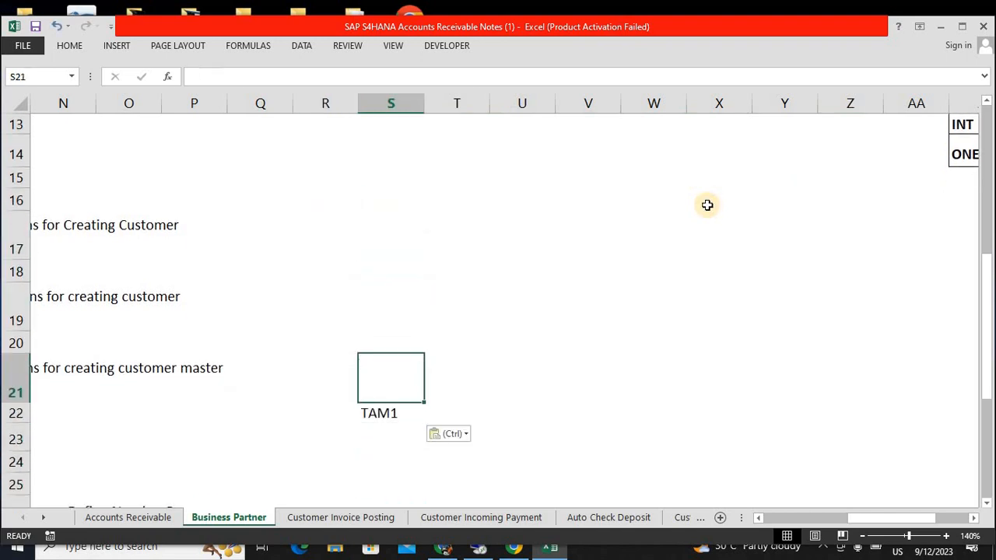
pyautogui.write('GROUP')
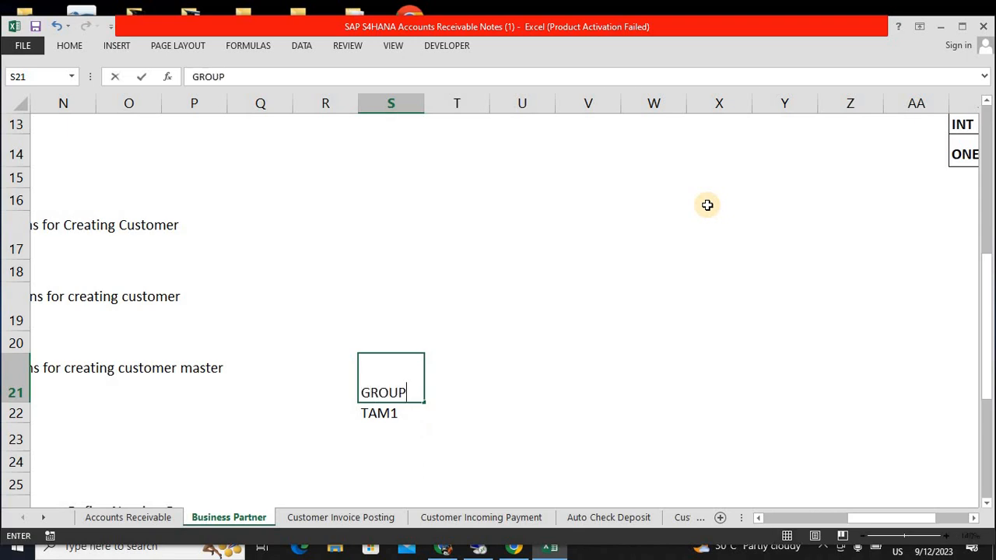
pyautogui.press('Return')
pyautogui.press('Return')
pyautogui.write('TAM2')
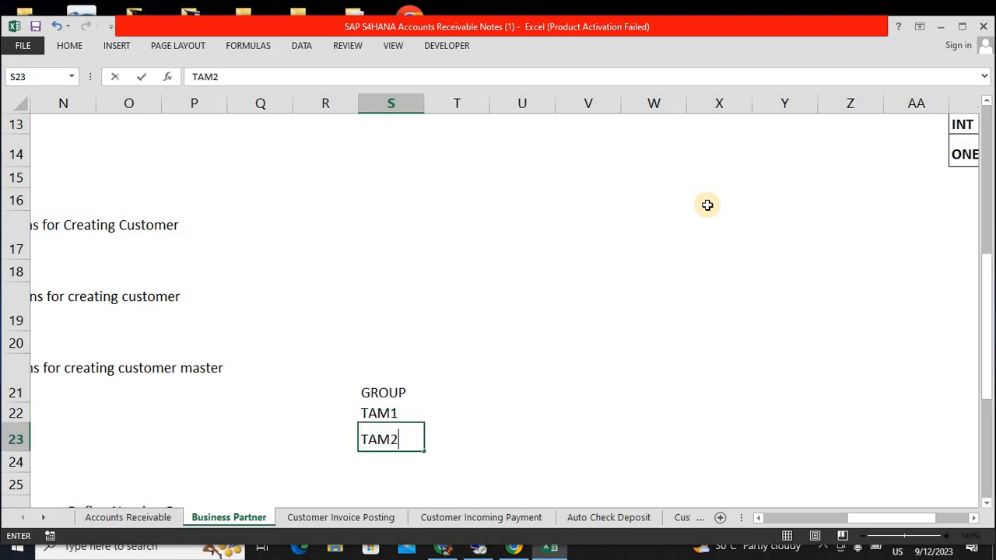
pyautogui.press('Return')
pyautogui.write('TAM3')
pyautogui.press('Return')
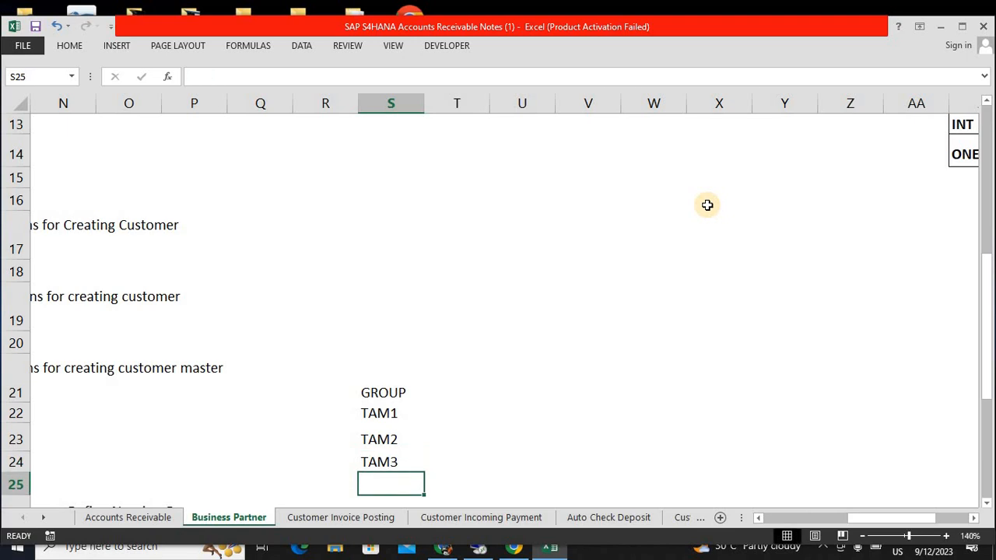
pyautogui.press('Up')
pyautogui.press('Up')
pyautogui.press('Up')
pyautogui.press('Left')
pyautogui.press('Left')
pyautogui.press('Left')
pyautogui.press('Left')
pyautogui.press('Left')
pyautogui.press('Left')
pyautogui.press('Left')
pyautogui.press('Left')
pyautogui.press('Left')
pyautogui.press('Left')
pyautogui.press('Left')
pyautogui.press('Left')
pyautogui.press('Left')
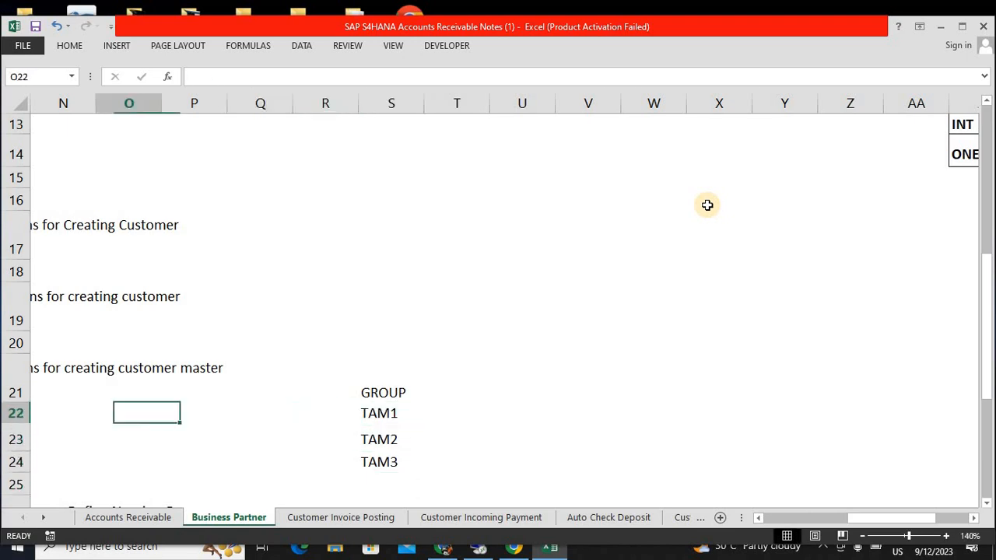
# Switch back to SAP and start a new customer account group TAM2 with the meaning INTERNATIONAL CUSTOMER
pyautogui.hotkey('alt', 'Tab')
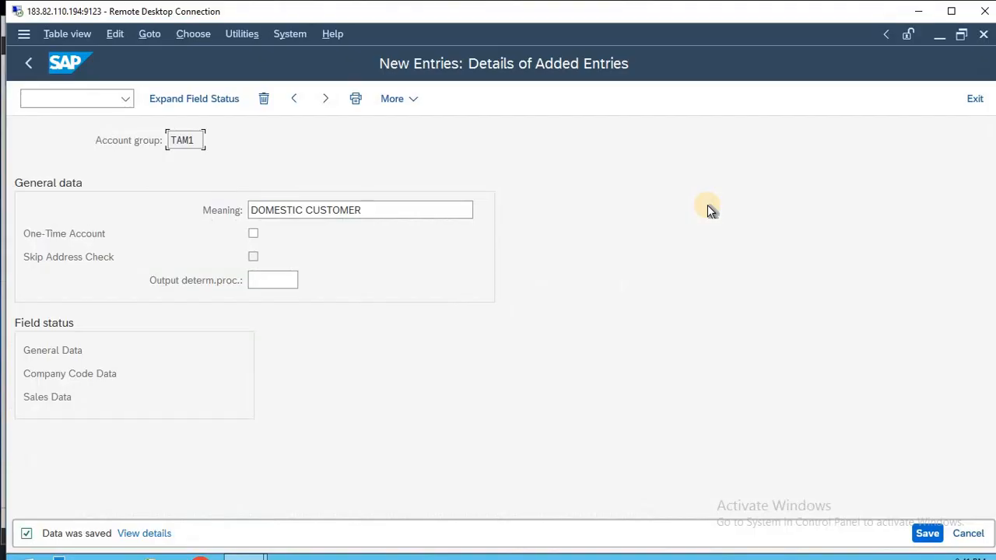
pyautogui.press('F3')
pyautogui.click(225, 97)
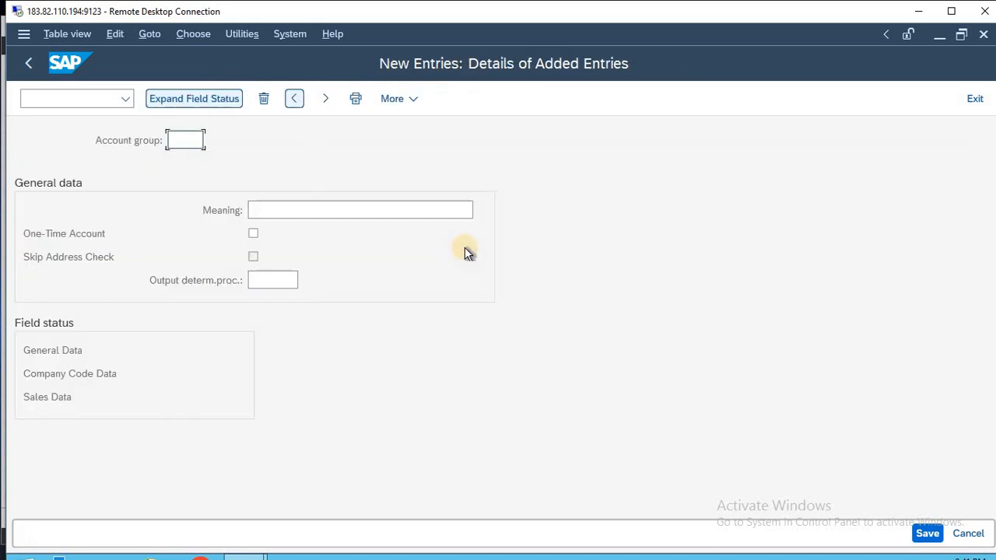
pyautogui.write('TAM2')
pyautogui.press('Tab')
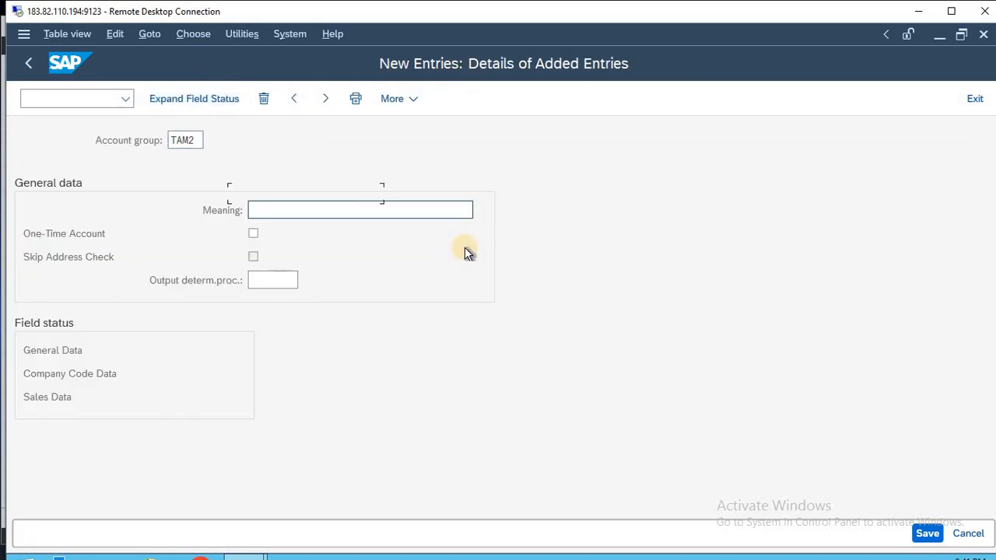
pyautogui.write('IN')
pyautogui.press('Down')
pyautogui.press('Return')
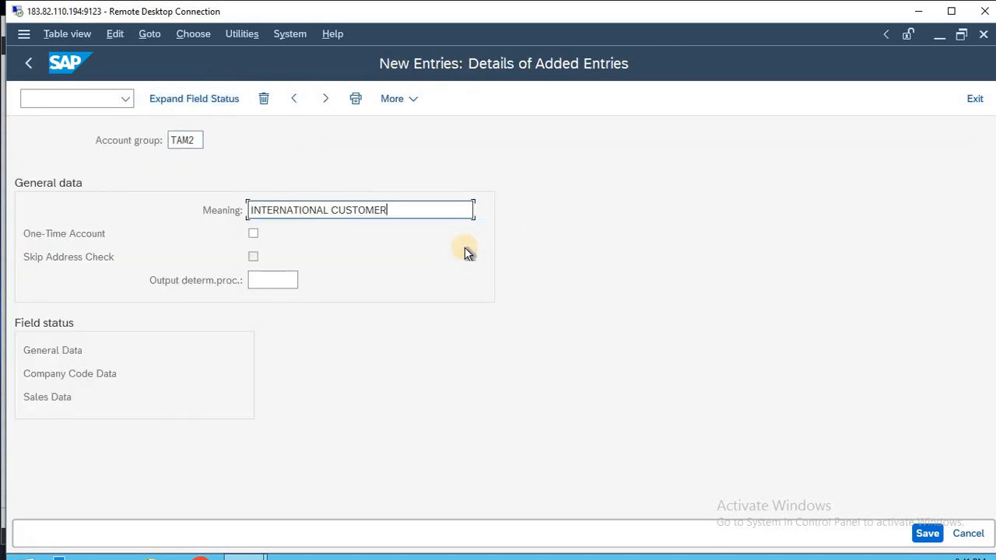
# Make the reconciliation account a required entry in TAM2's company code account management, and save the account group
pyautogui.doubleClick(62, 374)
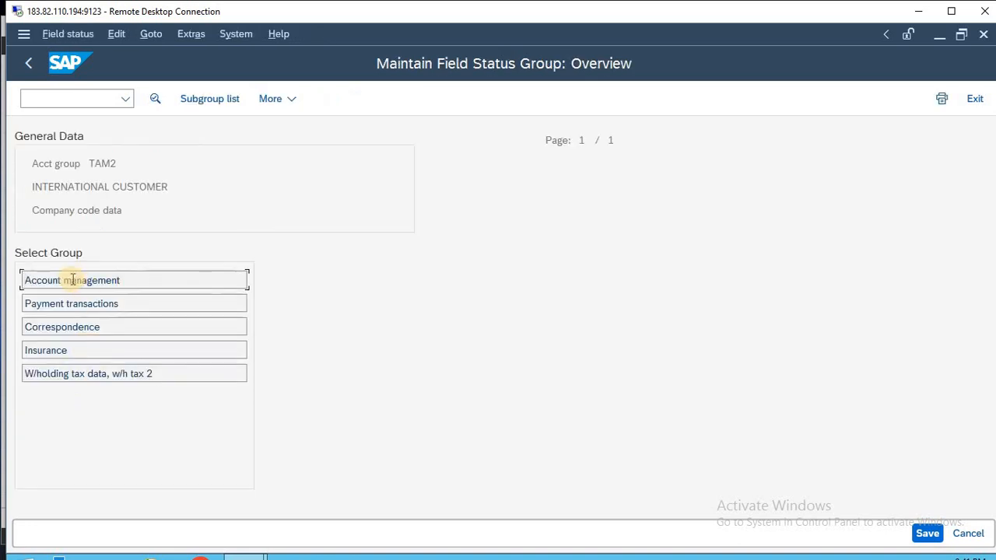
pyautogui.doubleClick(69, 280)
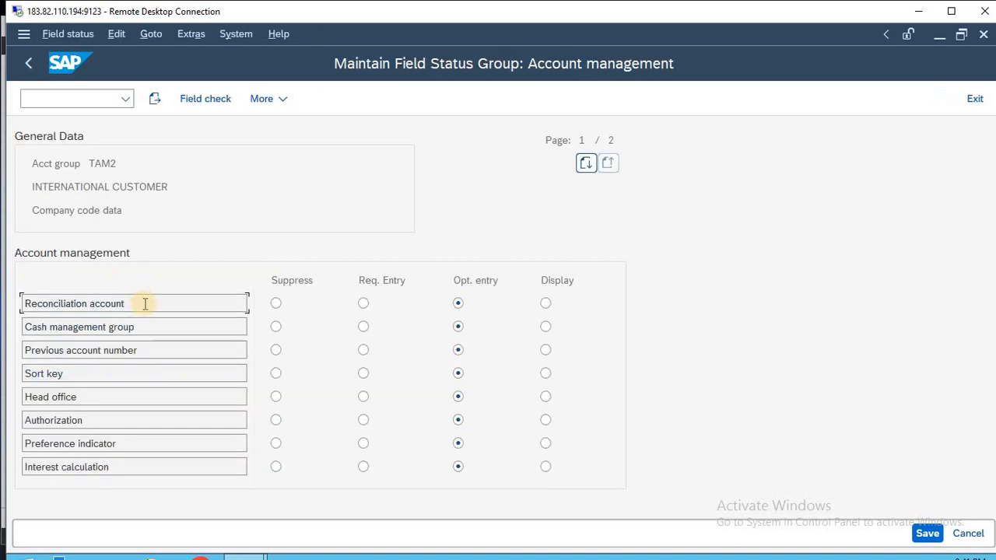
pyautogui.click(362, 303)
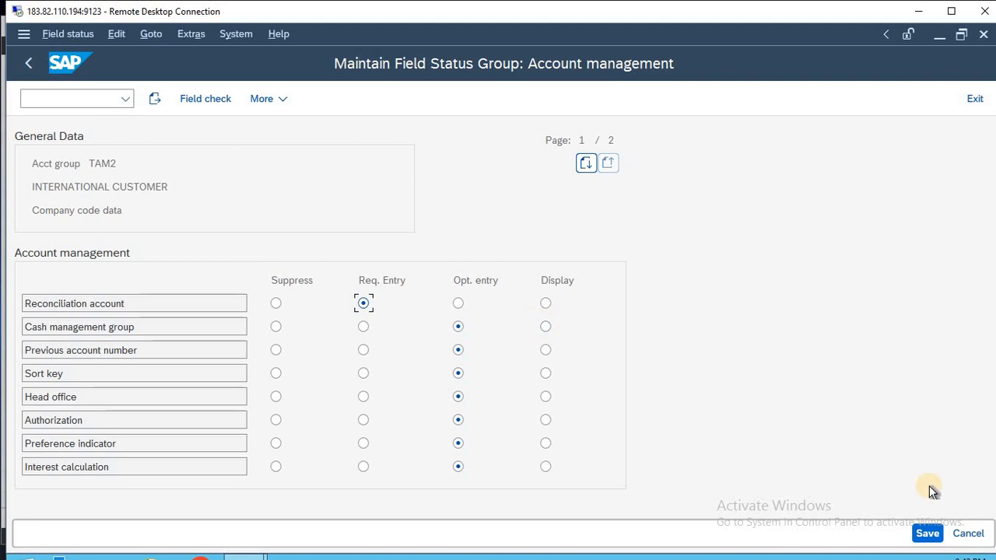
pyautogui.click(926, 532)
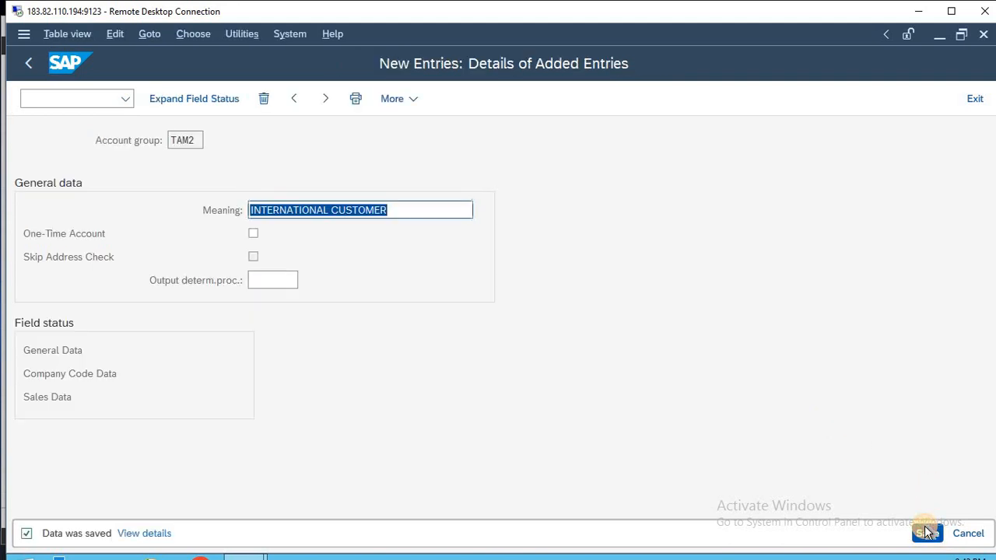
pyautogui.press('F3')
# Create and save customer account group TAM3 with the meaning ONE TIME CUSTOMER, flagged as a one-time account, and return to SAP Easy Access
pyautogui.click(224, 101)
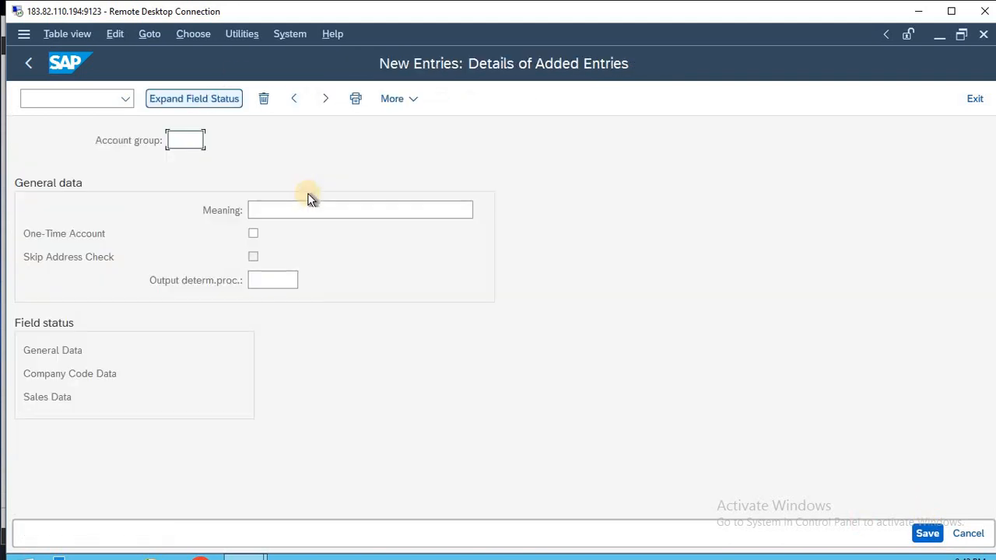
pyautogui.write('TAM3')
pyautogui.press('Tab')
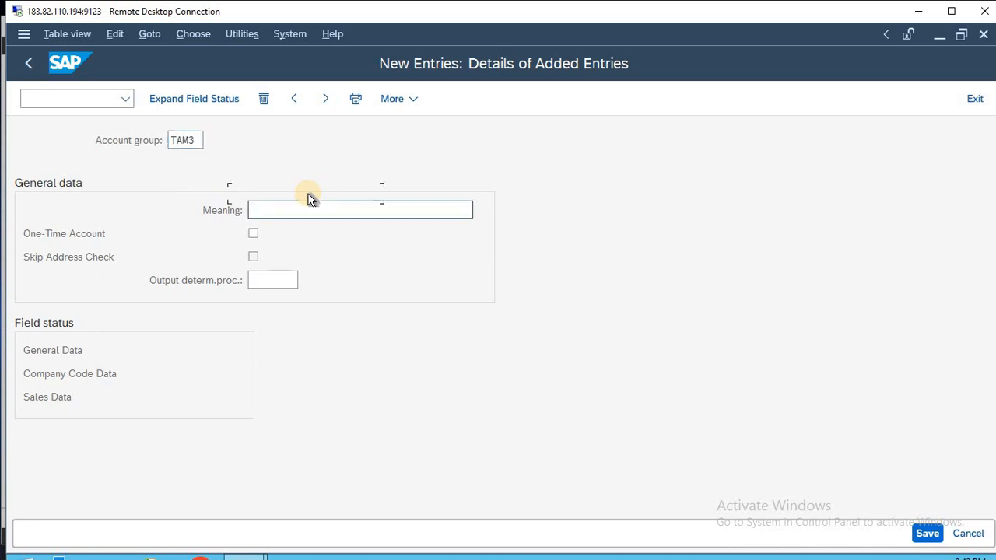
pyautogui.write('ON')
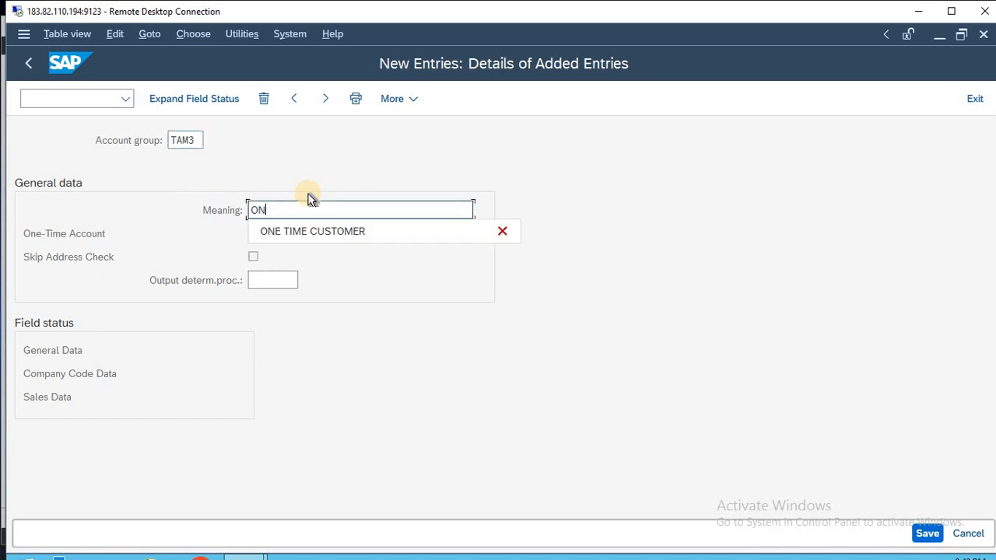
pyautogui.click(345, 230)
pyautogui.click(253, 234)
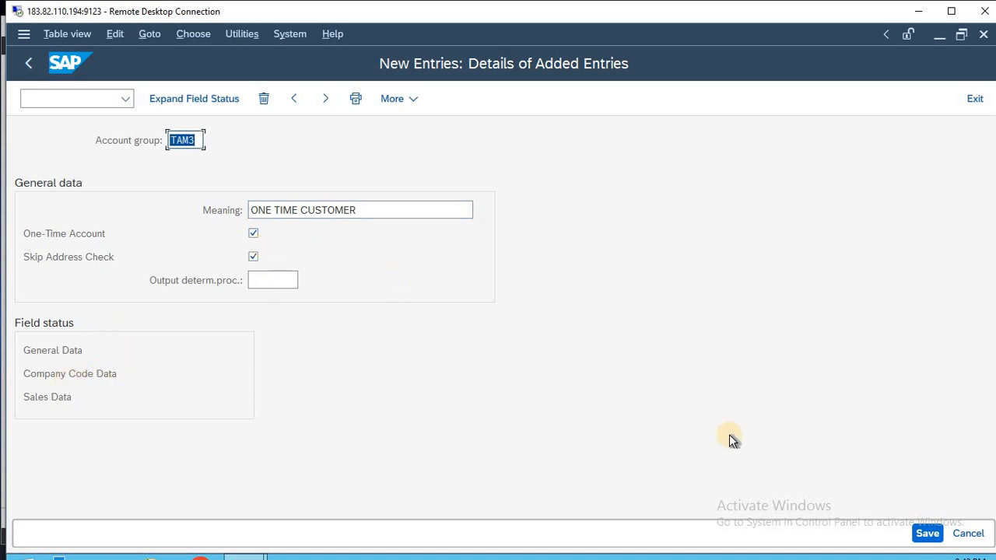
pyautogui.click(927, 532)
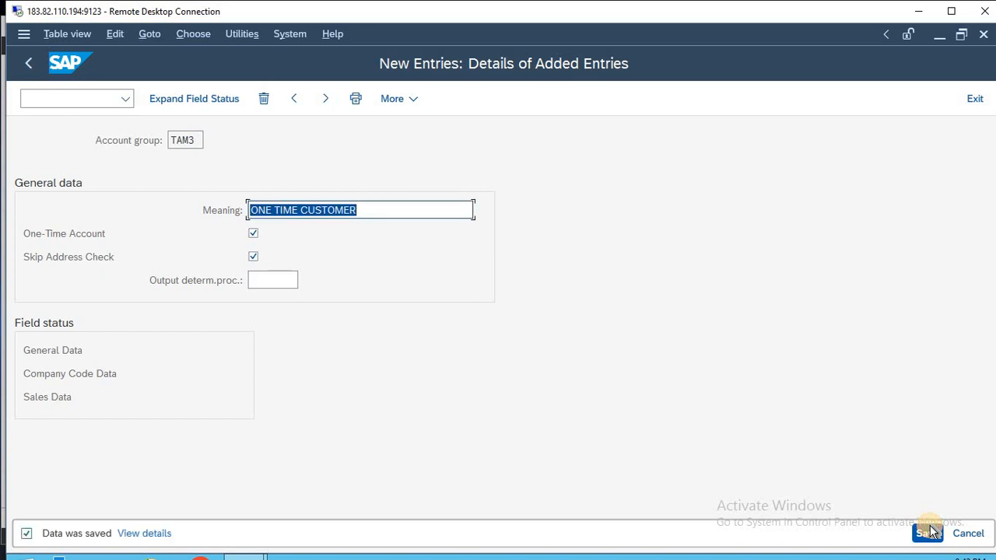
pyautogui.press('F3')
pyautogui.press('F3')
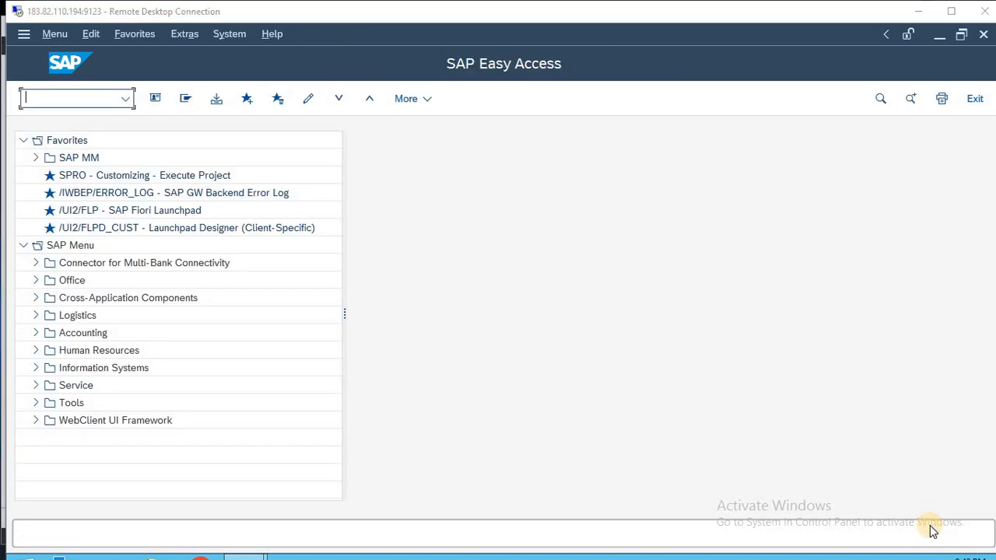
# Switch to Excel and look up the transaction code for creating customer number ranges in the Business Partner notes
pyautogui.hotkey('alt', 'Tab')
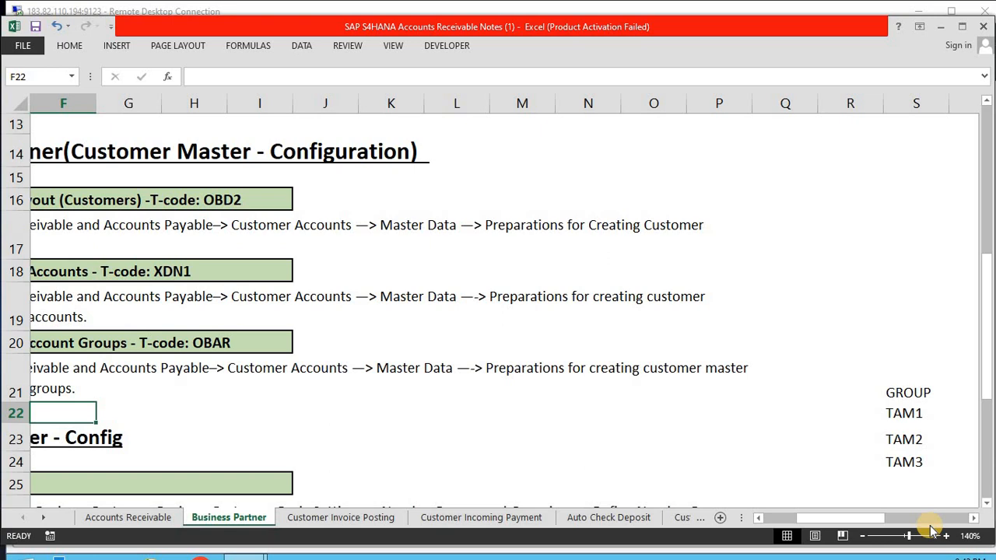
pyautogui.press('Left')
pyautogui.press('Left')
pyautogui.press('Left')
pyautogui.press('Left')
pyautogui.press('Left')
pyautogui.press('Up')
pyautogui.press('Up')
pyautogui.press('Up')
pyautogui.press('Up')
pyautogui.press('Up')
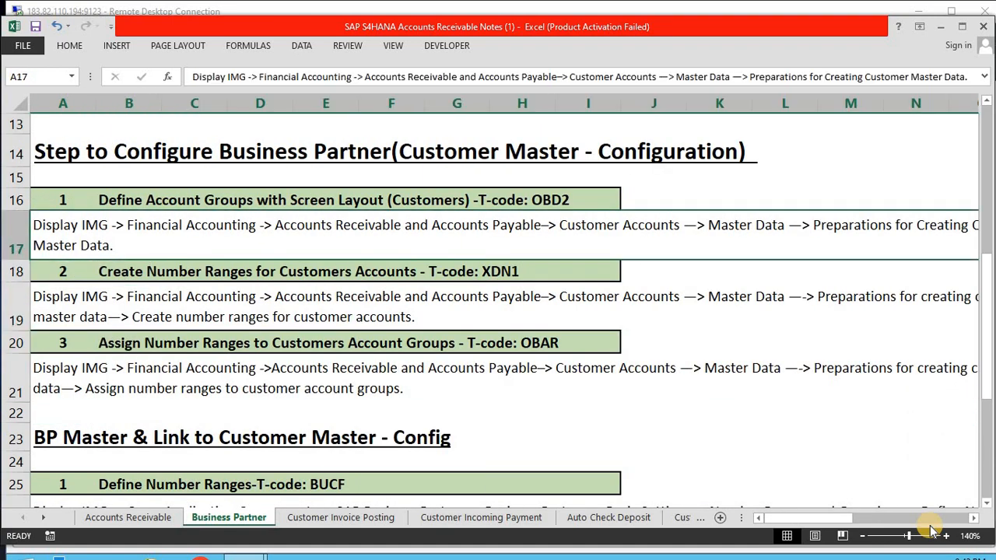
pyautogui.press('Down')
pyautogui.hotkey('shift', 'Right')
pyautogui.hotkey('shift', 'Right')
pyautogui.hotkey('shift', 'Right')
pyautogui.hotkey('shift', 'Right')
pyautogui.hotkey('shift', 'Right')
pyautogui.hotkey('shift', 'Right')
pyautogui.hotkey('shift', 'Right')
pyautogui.hotkey('shift', 'Right')
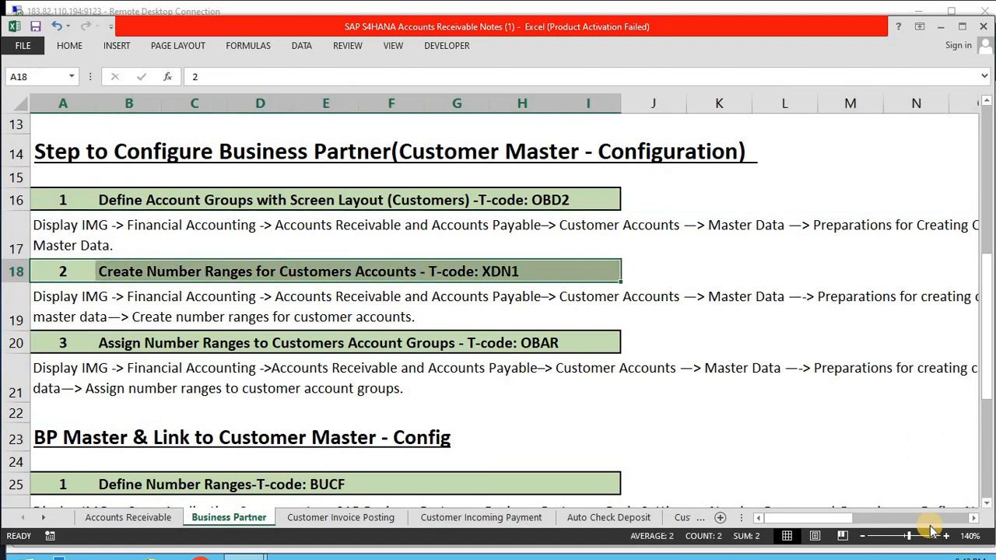
# Add the heading NUMBER RANGE in T21 beside the GROUP heading on the Business Partner sheet
pyautogui.press('Right')
pyautogui.press('Right')
pyautogui.press('Right')
pyautogui.press('Right')
pyautogui.press('Right')
pyautogui.press('Right')
pyautogui.press('Right')
pyautogui.press('Right')
pyautogui.press('Right')
pyautogui.press('Right')
pyautogui.press('Right')
pyautogui.press('Right')
pyautogui.press('Right')
pyautogui.press('Right')
pyautogui.press('Down')
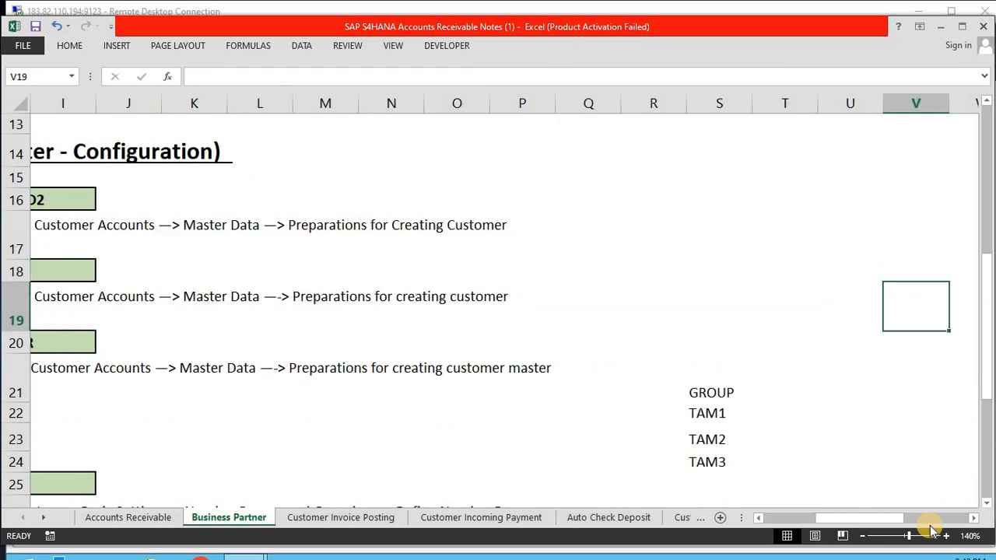
pyautogui.press('Down')
pyautogui.press('Down')
pyautogui.press('Down')
pyautogui.press('Down')
pyautogui.press('Down')
pyautogui.press('Down')
pyautogui.press('Down')
pyautogui.press('Down')
pyautogui.press('Down')
pyautogui.press('Left')
pyautogui.press('Left')
pyautogui.press('Up')
pyautogui.press('Up')
pyautogui.press('Up')
pyautogui.press('Up')
pyautogui.press('Up')
pyautogui.press('Up')
pyautogui.press('Up')
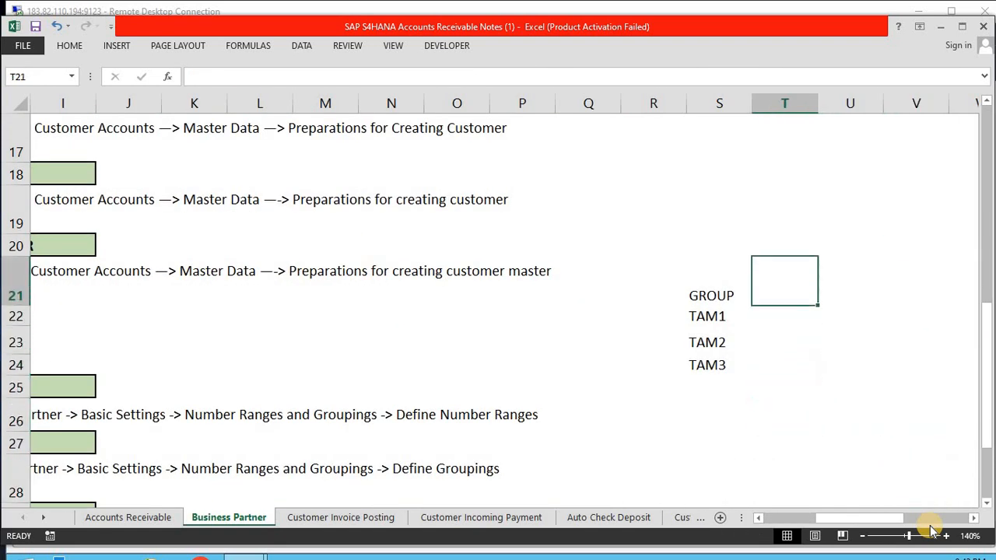
pyautogui.write('NUMBERR')
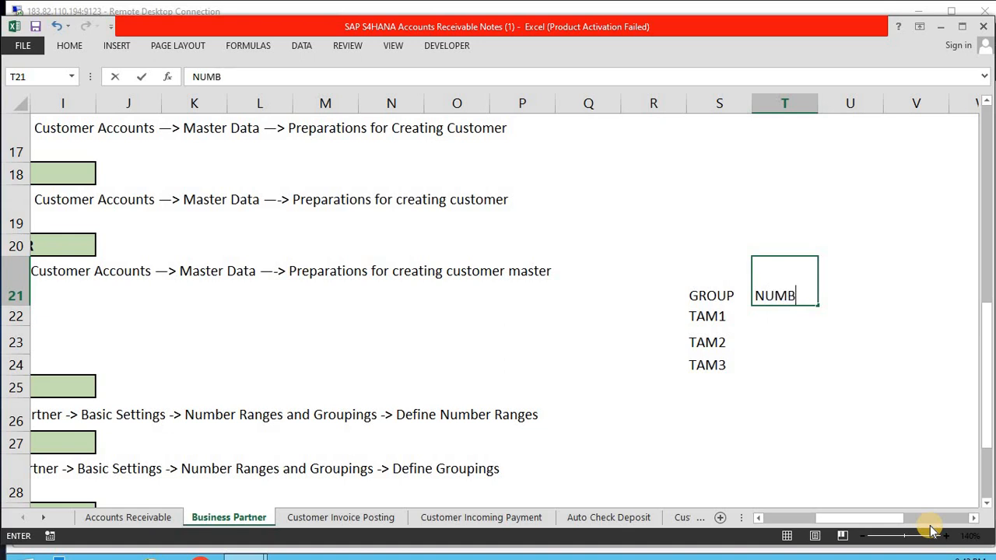
pyautogui.press('BackSpace')
pyautogui.press('BackSpace')
pyautogui.press('BackSpace')
pyautogui.press('BackSpace')
pyautogui.write('BE')
pyautogui.write('RR')
pyautogui.write(' RANGE')
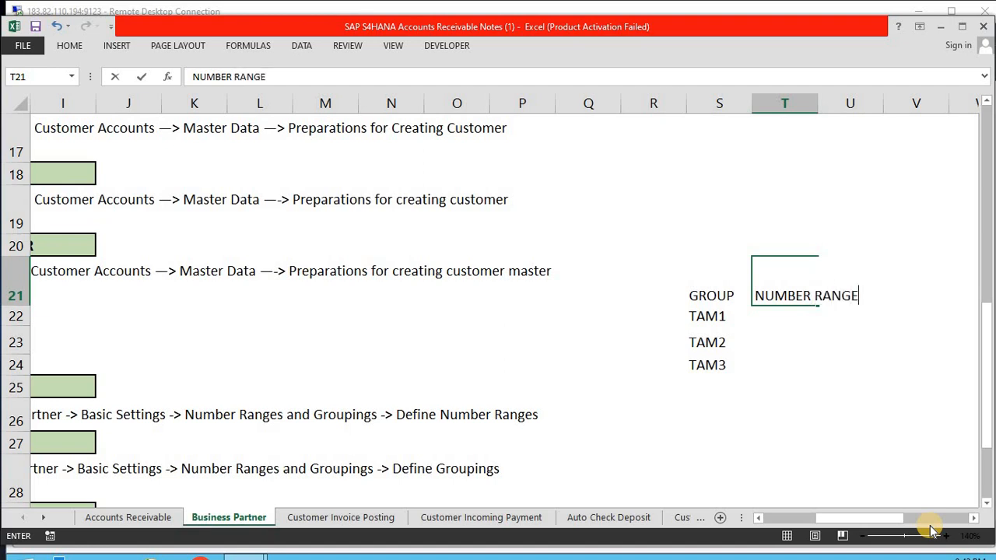
pyautogui.press('Return')
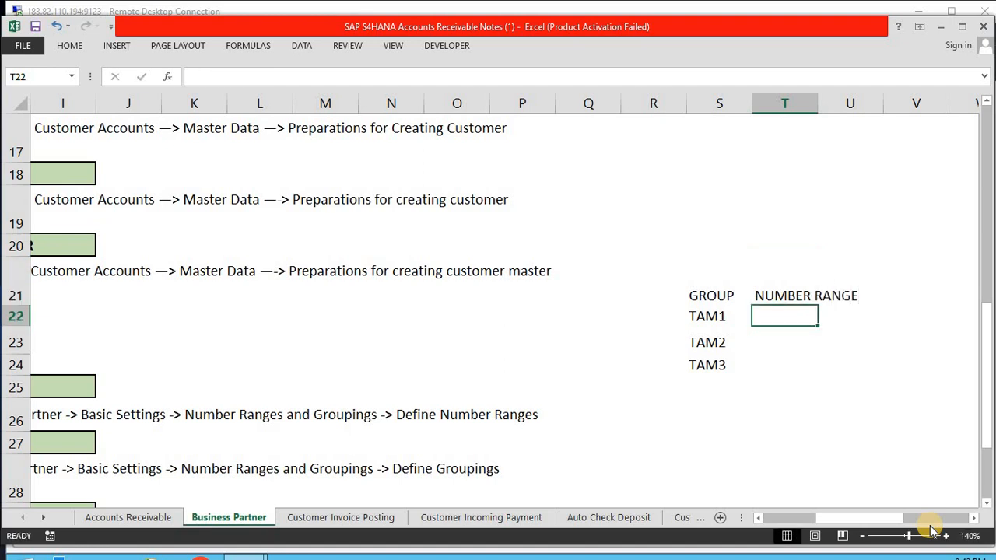
# Review the Excel notes on creating customer number ranges and assigning them to account groups, along with the group list
pyautogui.hotkey('alt', 'Tab')
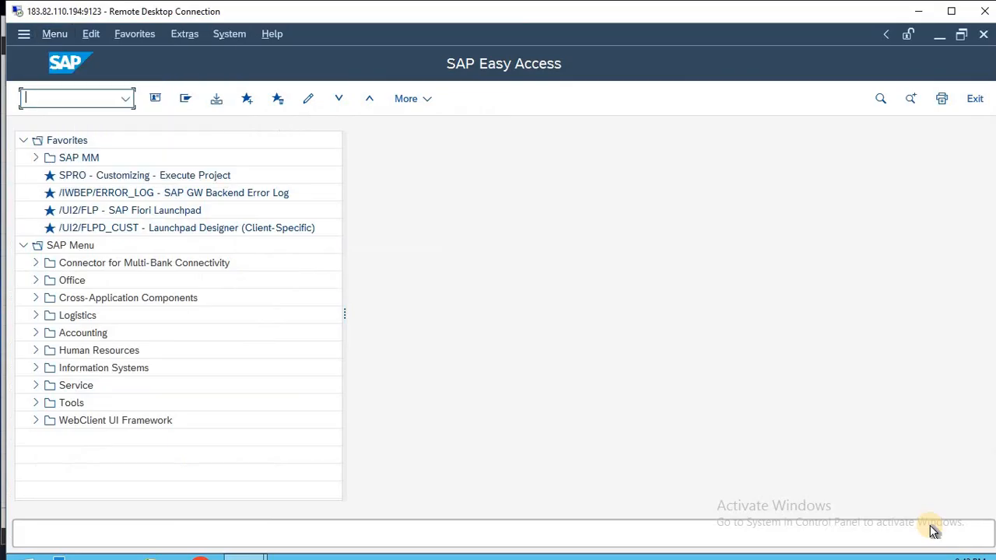
pyautogui.hotkey('alt', 'Tab')
pyautogui.press('Left')
pyautogui.press('Left')
pyautogui.press('Left')
pyautogui.press('Left')
pyautogui.press('Left')
pyautogui.press('Left')
pyautogui.press('Left')
pyautogui.press('Left')
pyautogui.press('Left')
pyautogui.press('Left')
pyautogui.press('Left')
pyautogui.press('Left')
pyautogui.press('Left')
pyautogui.press('Left')
pyautogui.press('Left')
pyautogui.press('Left')
pyautogui.press('Left')
pyautogui.press('Left')
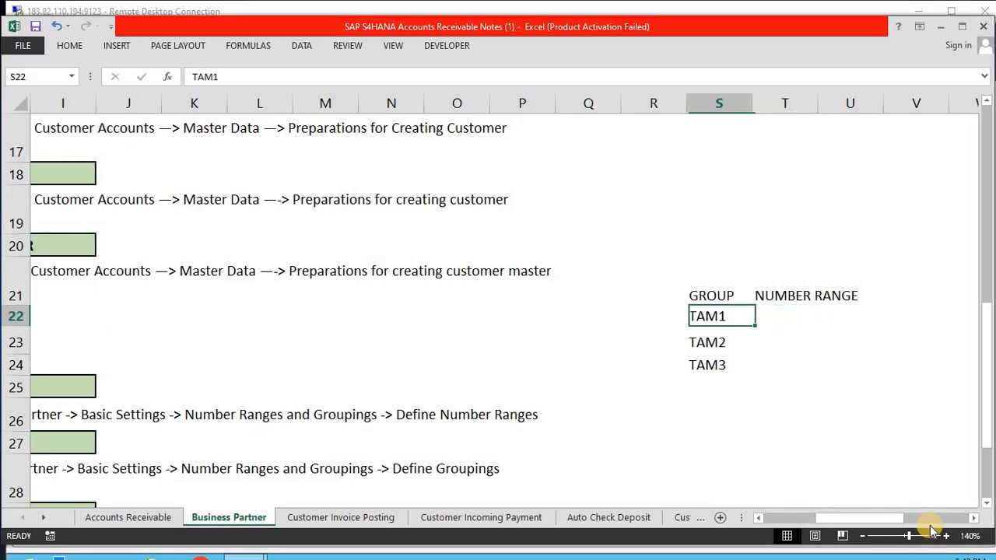
pyautogui.press('Up')
pyautogui.press('Up')
pyautogui.press('Left')
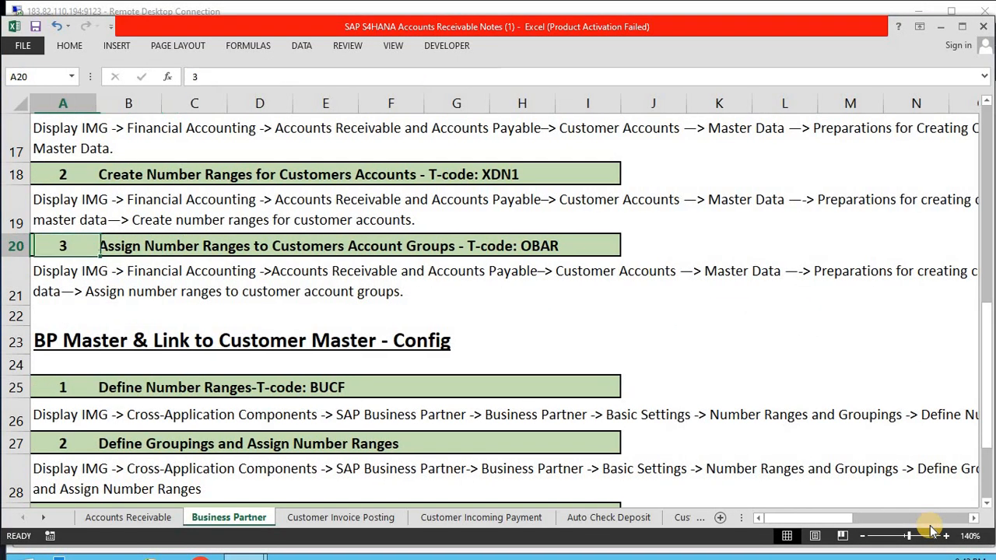
pyautogui.press('Up')
pyautogui.press('Up')
pyautogui.press('Right')
pyautogui.press('Right')
pyautogui.press('Right')
pyautogui.press('Right')
pyautogui.press('Right')
pyautogui.press('Right')
pyautogui.press('Right')
pyautogui.press('Right')
pyautogui.press('Right')
pyautogui.press('Right')
pyautogui.press('Right')
pyautogui.press('Right')
pyautogui.press('Right')
pyautogui.press('Right')
pyautogui.press('Right')
pyautogui.press('Right')
pyautogui.press('Right')
pyautogui.press('Right')
pyautogui.press('Right')
pyautogui.press('Right')
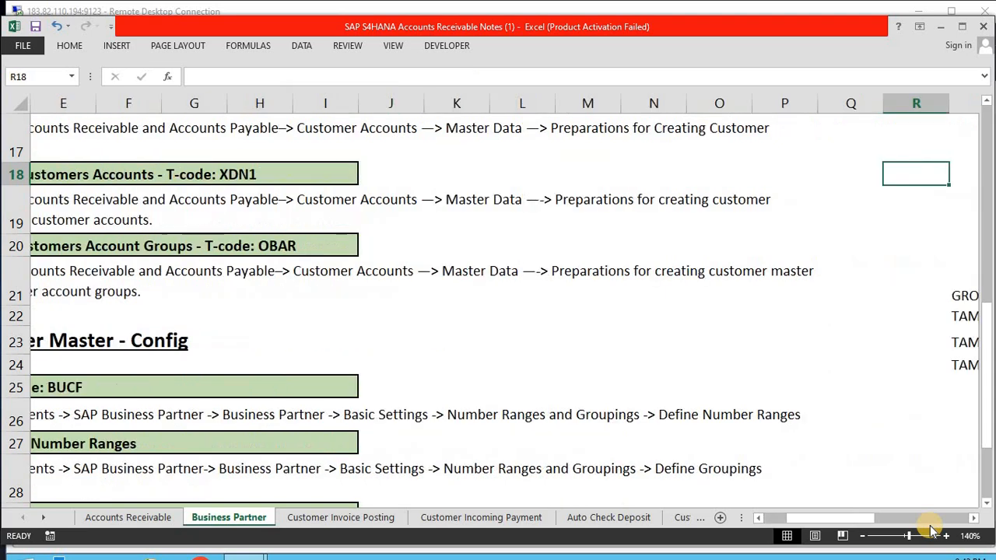
pyautogui.press('Down')
pyautogui.press('Down')
pyautogui.press('Down')
pyautogui.press('Down')
pyautogui.press('Left')
pyautogui.press('Left')
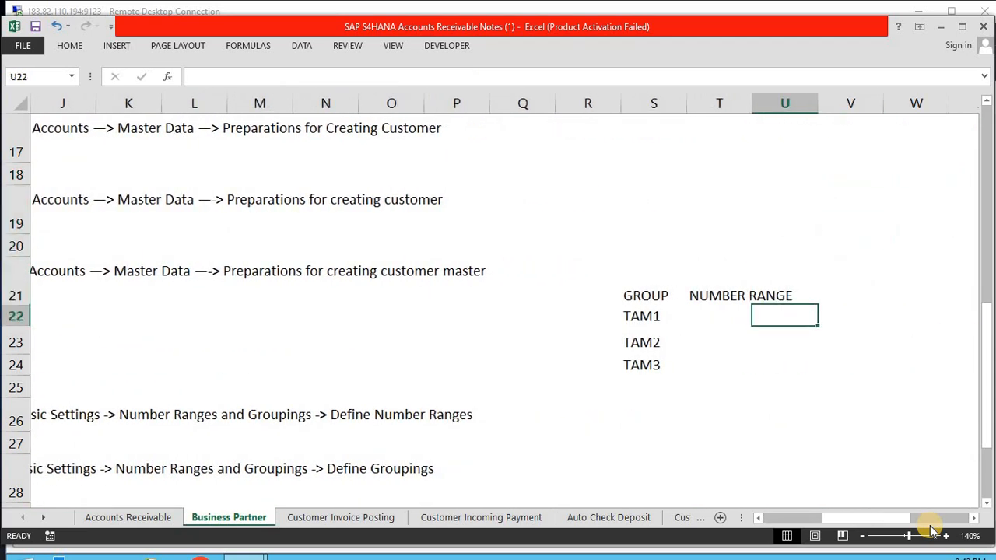
# Switch to SAP and open the customer number range intervals for editing with transaction XDN1
pyautogui.hotkey('alt', 'Tab')
pyautogui.press('Escape')
pyautogui.write('X')
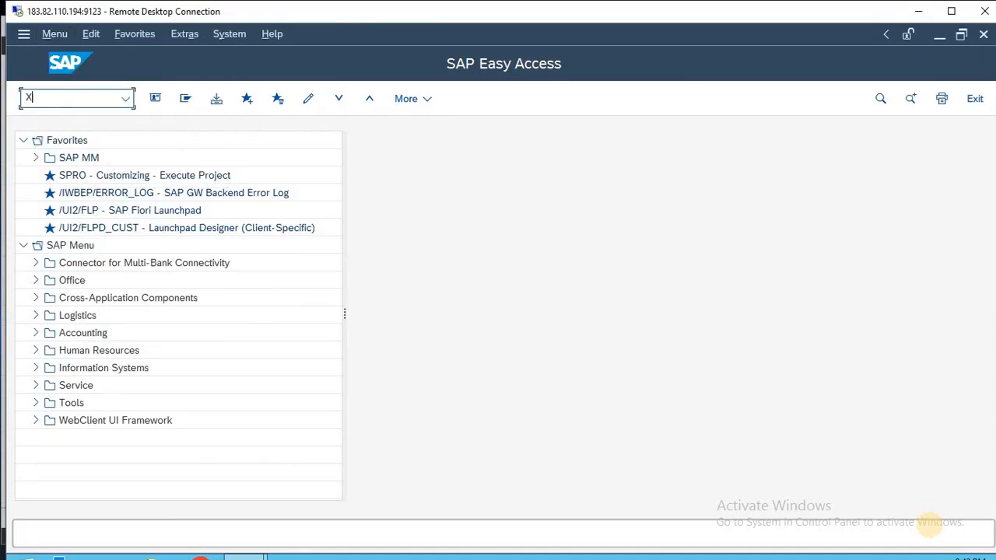
pyautogui.write('DN1')
pyautogui.press('Return')
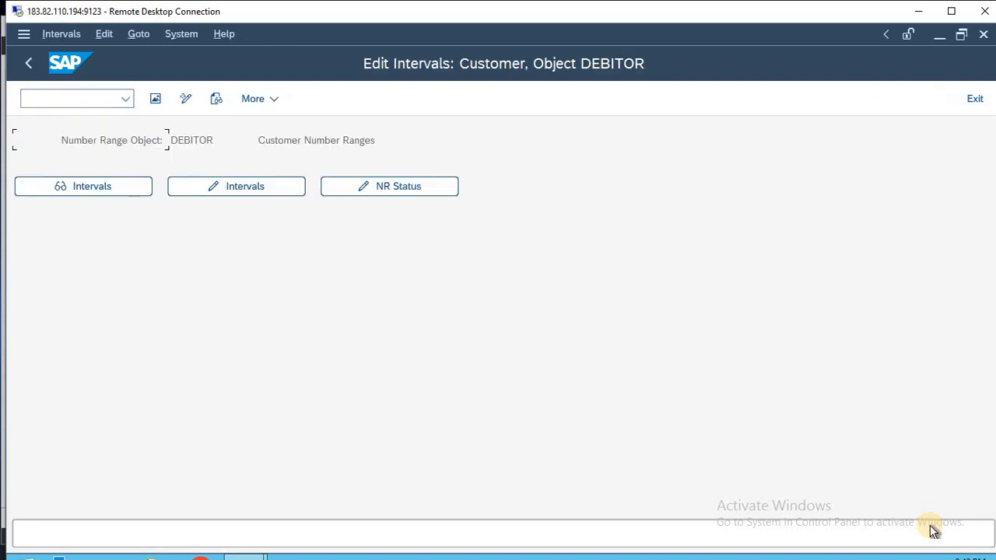
pyautogui.click(261, 189)
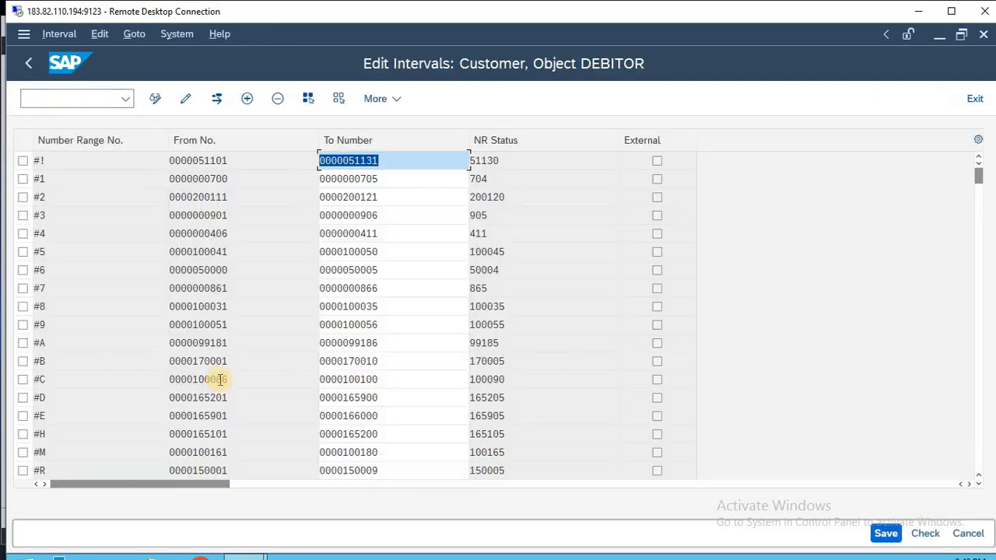
# Look through the customer number range intervals for free numbers, checking the From number and status of interval 1X
pyautogui.scroll(-5, 268, 380)
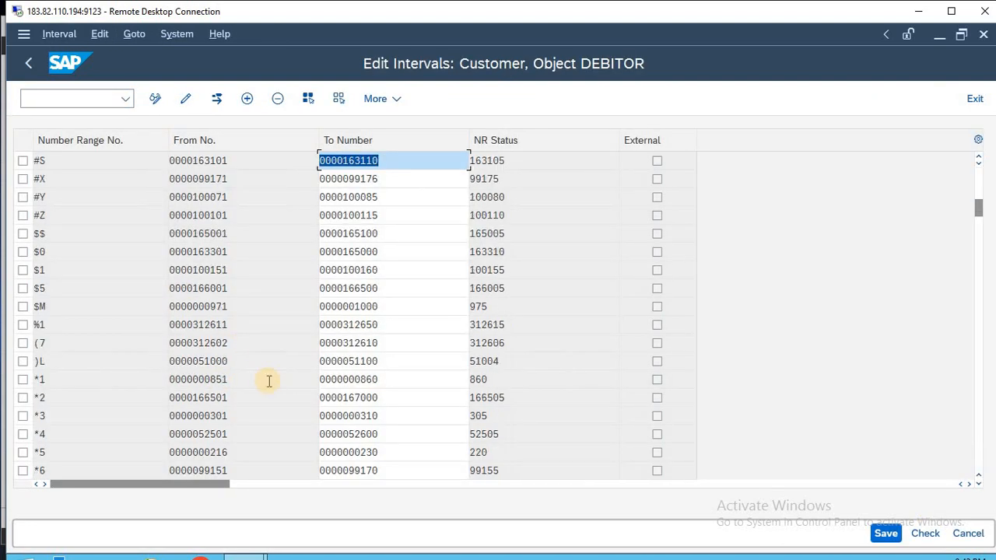
pyautogui.scroll(-5, 268, 380)
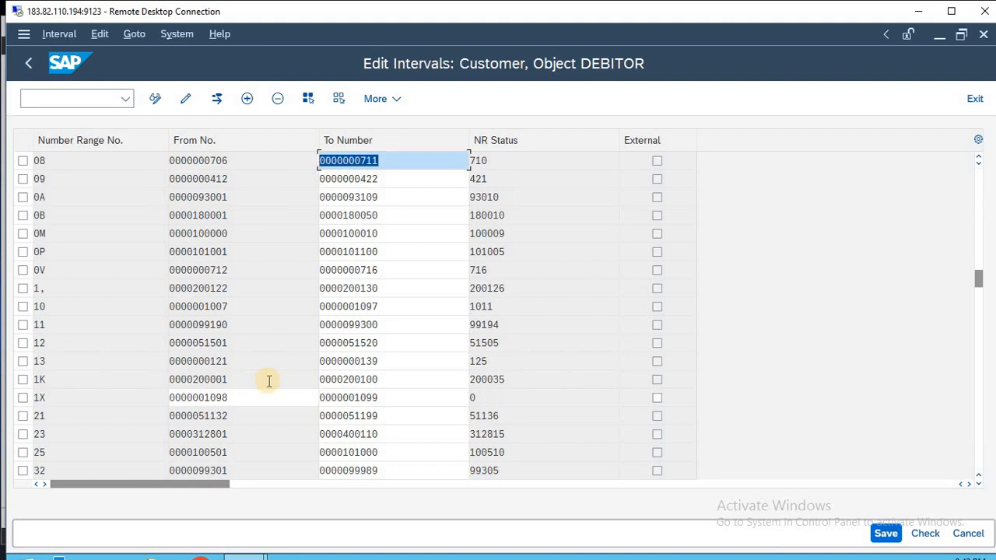
pyautogui.click(216, 398)
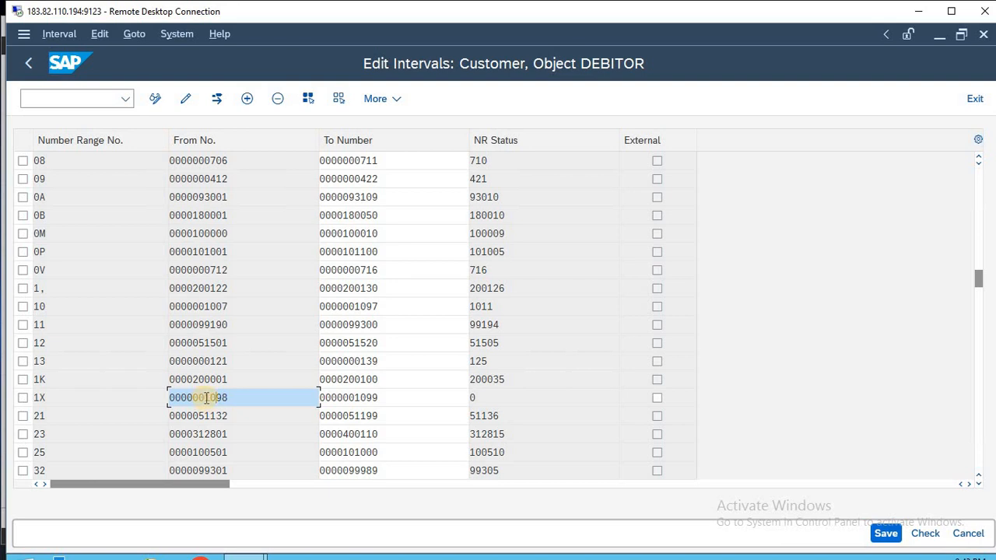
pyautogui.moveTo(205, 397); pyautogui.dragTo(218, 397)
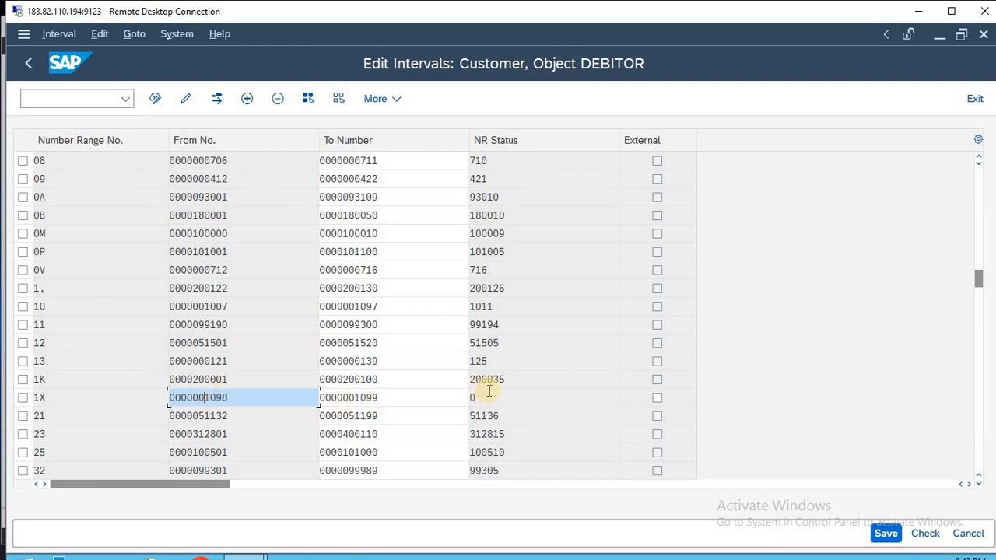
pyautogui.scroll(-15, 489, 392)
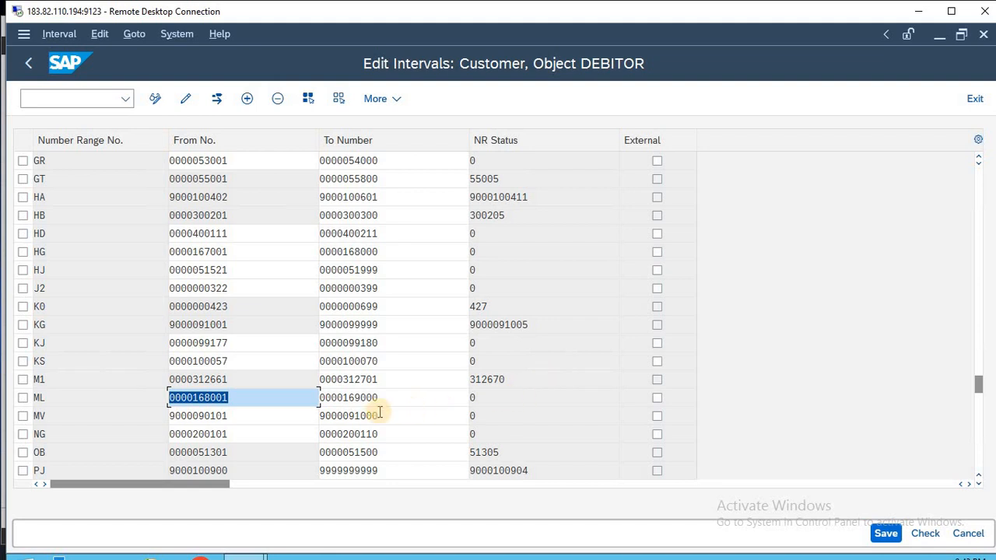
# Select customer number range interval MV and check the digits of its From number
pyautogui.click(22, 415)
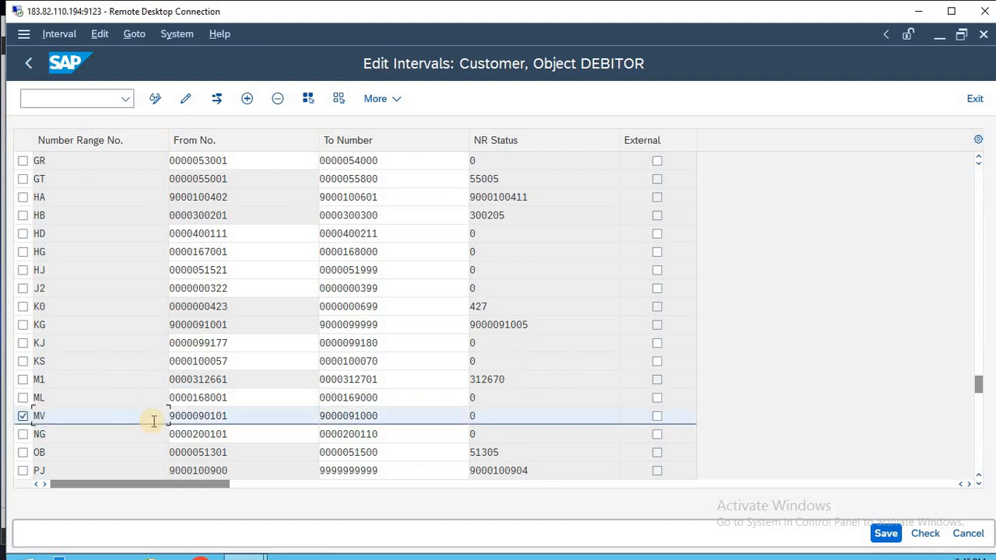
pyautogui.moveTo(210, 415); pyautogui.dragTo(310, 428)
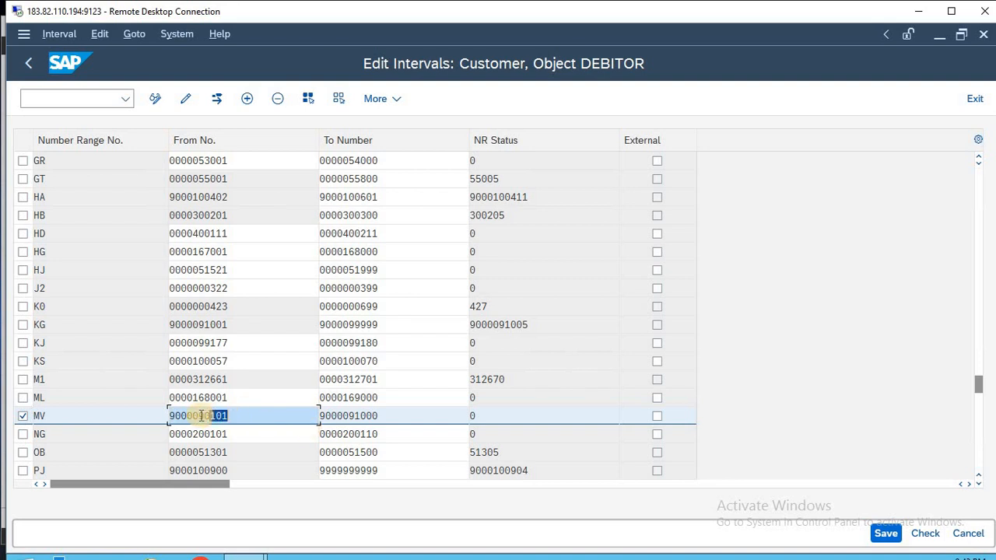
pyautogui.moveTo(200, 415); pyautogui.dragTo(234, 415)
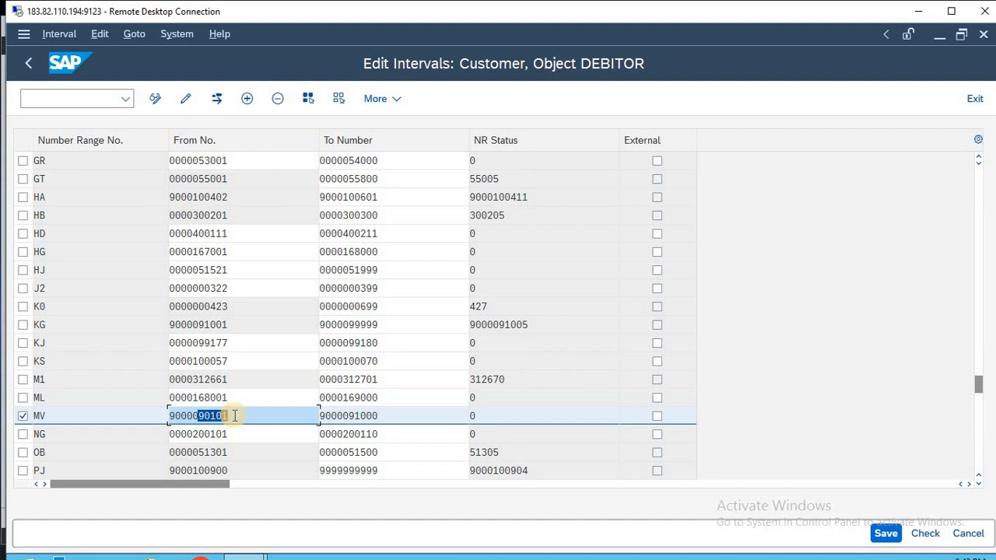
# Exit the customer number range interval editing without saving and return to SAP Easy Access
pyautogui.write('F')
pyautogui.press('Escape')
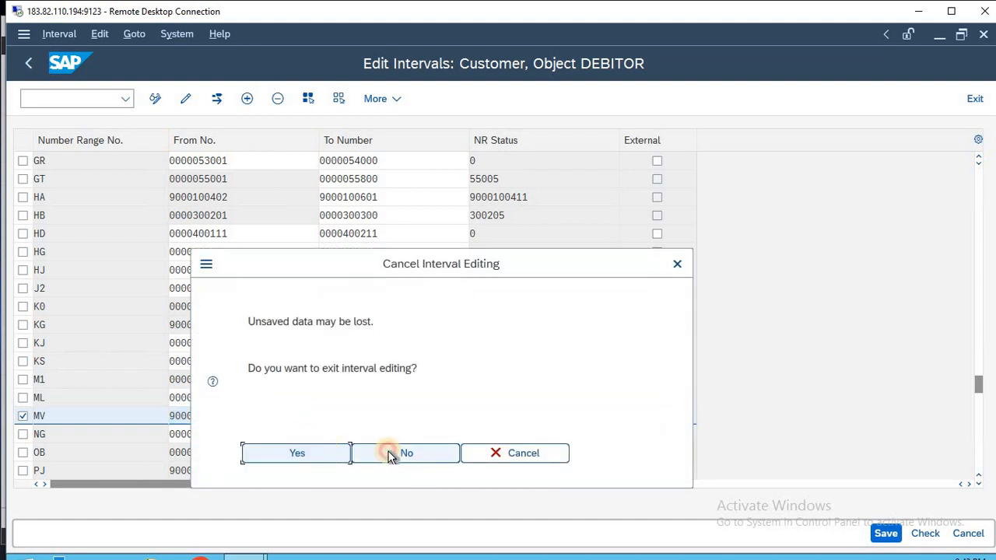
pyautogui.click(391, 453)
pyautogui.press('Escape')
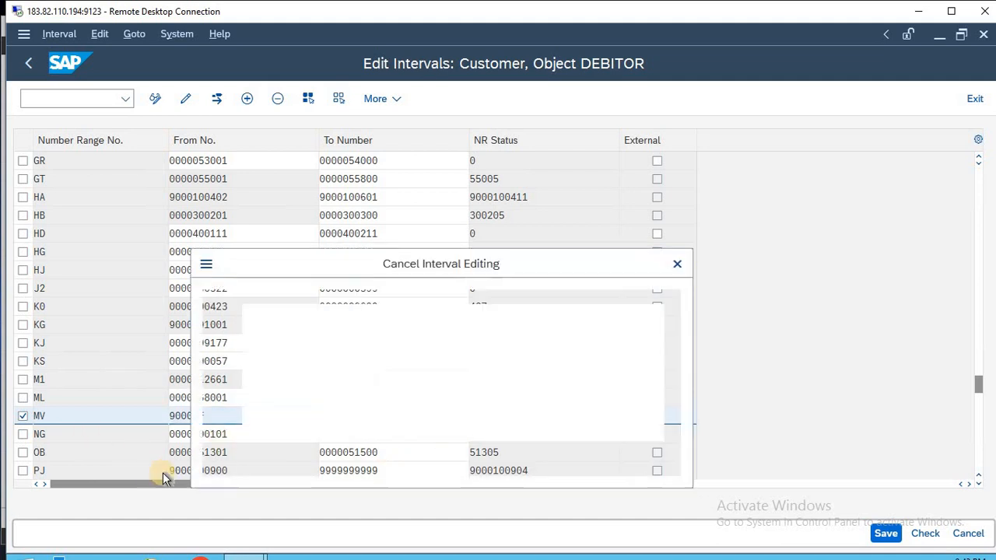
pyautogui.click(284, 459)
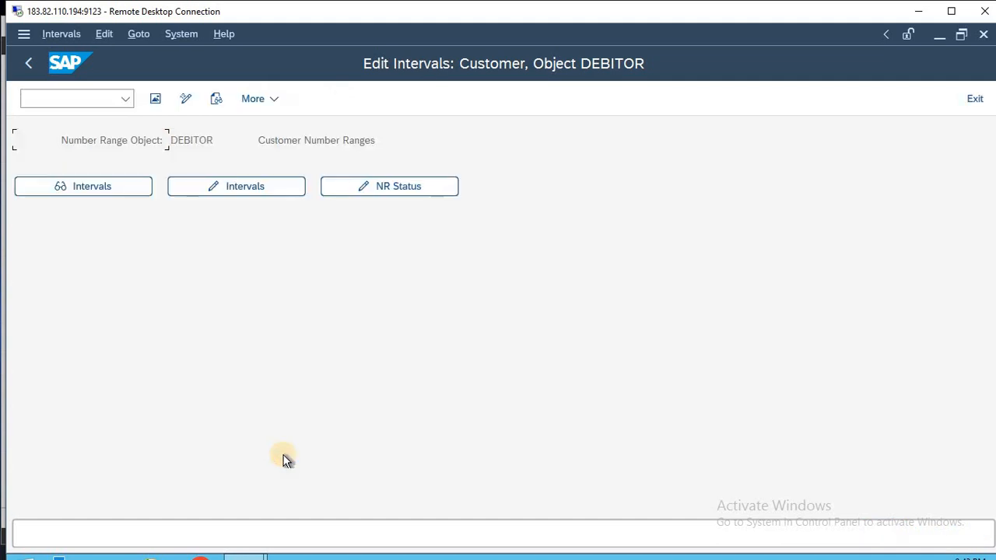
pyautogui.press('Escape')
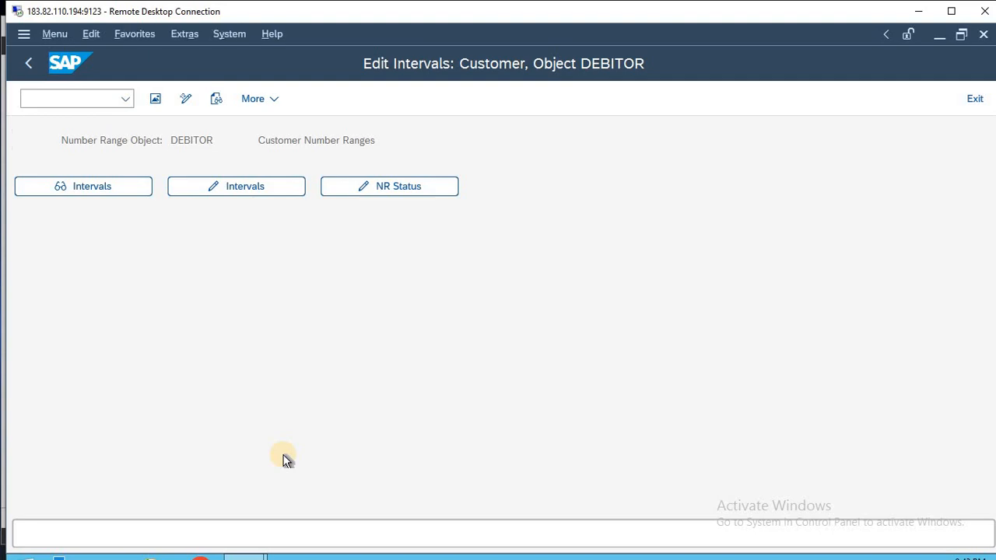
# Switch to the Excel notes and fill MV as the number range for TAM1, TAM2 and TAM3 in T22:T24
pyautogui.hotkey('alt', 'Tab')
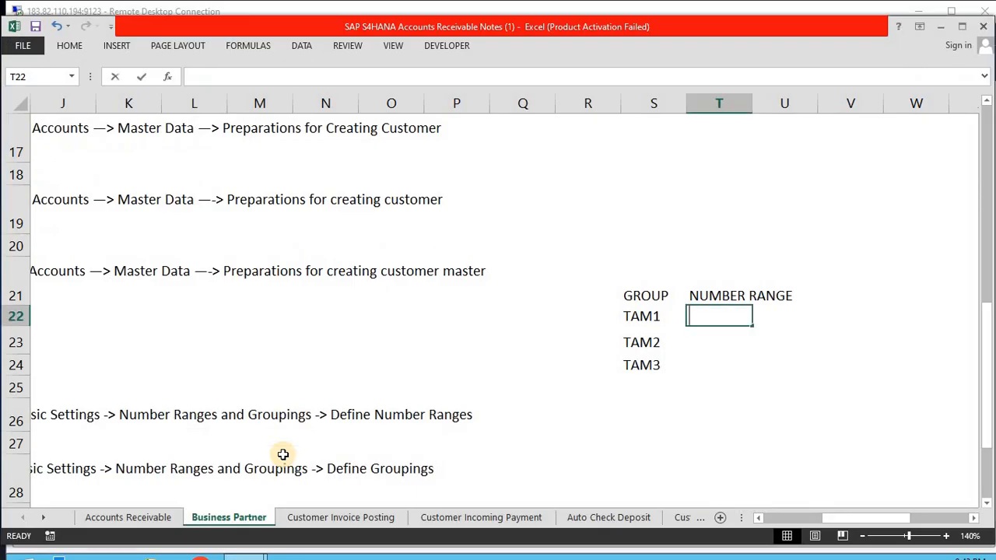
pyautogui.write('MV')
pyautogui.hotkey('shift', 'Down')
pyautogui.hotkey('shift', 'Down')
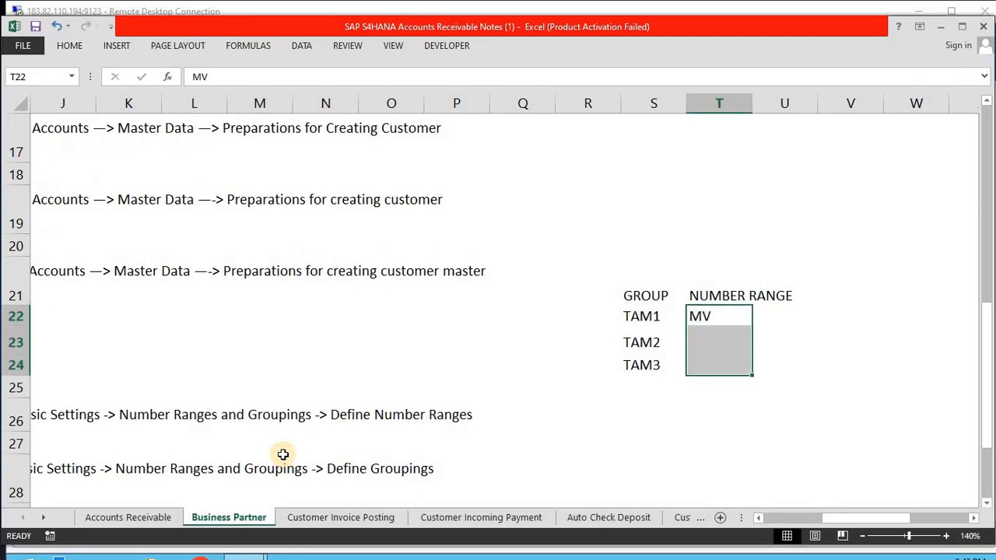
pyautogui.hotkey('ctrl', 'd')
pyautogui.press('Up')
pyautogui.press('Right')
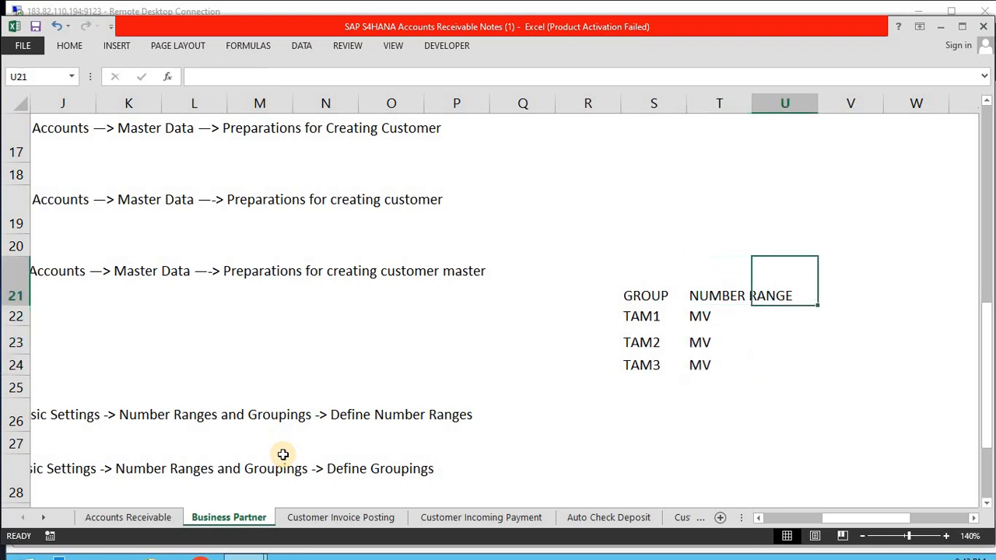
# Examine the Excel notes on assigning number ranges to customer account groups, including the transaction code, alongside the group and number range list
pyautogui.press('Left')
pyautogui.press('Left')
pyautogui.press('Left')
pyautogui.press('Left')
pyautogui.press('Left')
pyautogui.press('Left')
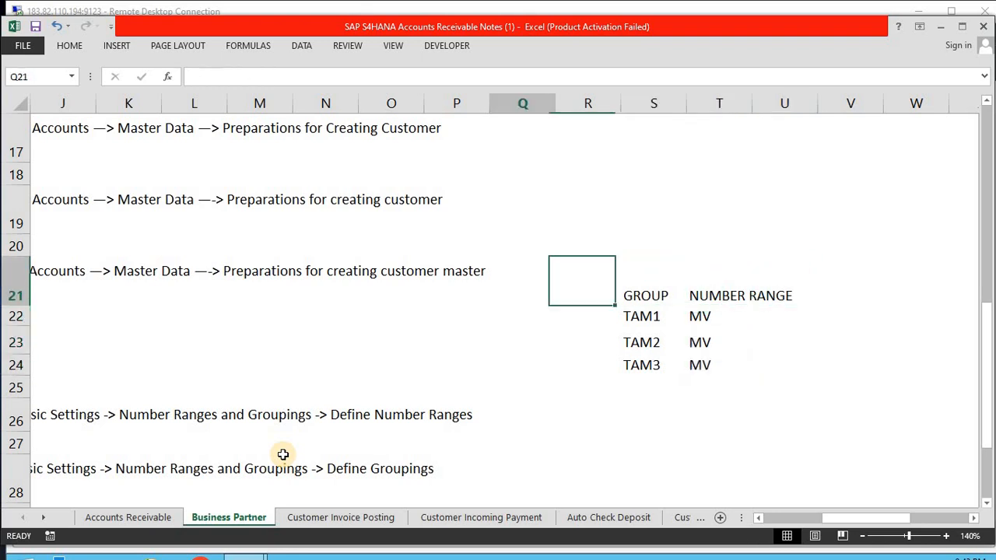
pyautogui.press('Right')
pyautogui.press('Down')
pyautogui.press('Up')
pyautogui.press('Left')
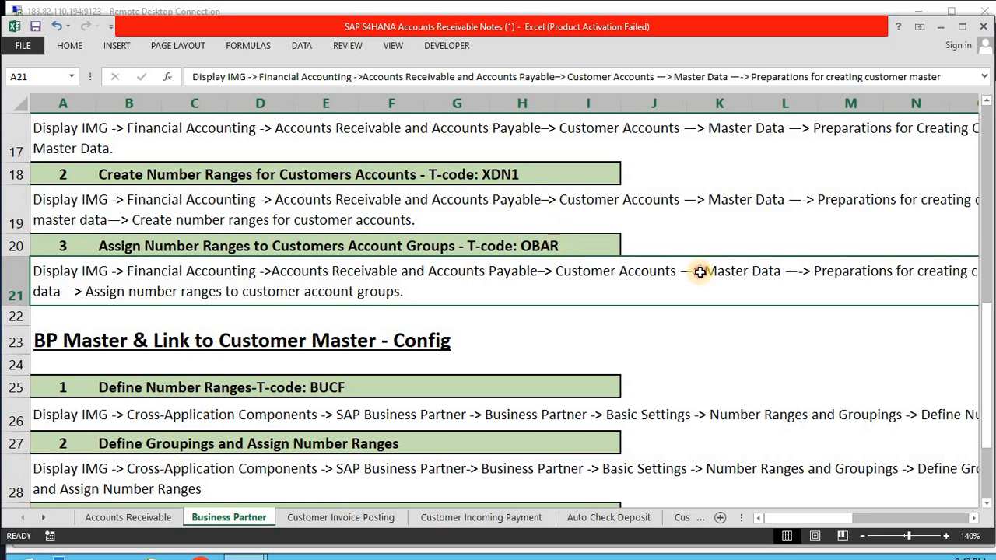
pyautogui.press('Right')
pyautogui.press('Right')
pyautogui.press('Right')
pyautogui.press('Right')
pyautogui.press('Down')
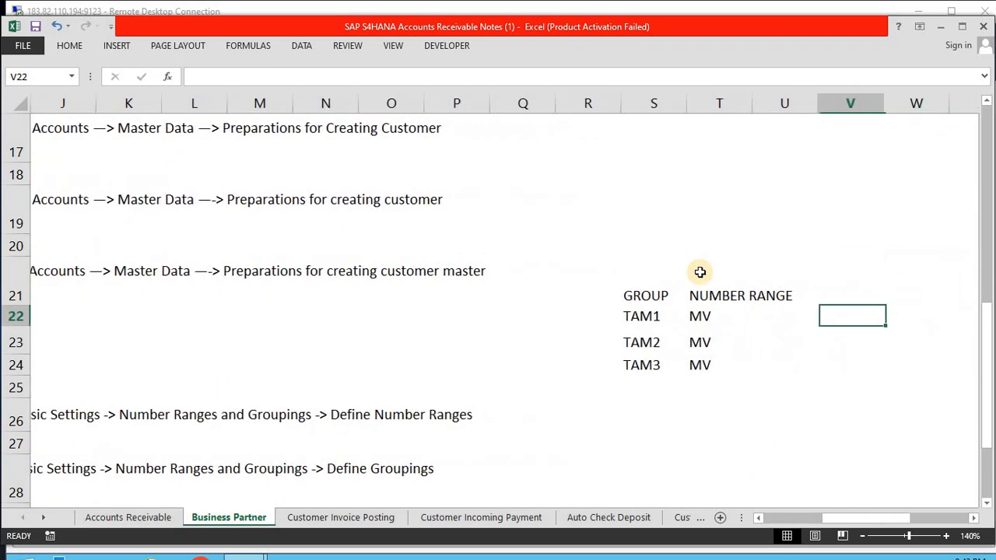
pyautogui.press('Left')
# Switch to SAP and open the assignment of customer account groups to number ranges with transaction OBAR
pyautogui.hotkey('alt', 'Tab')
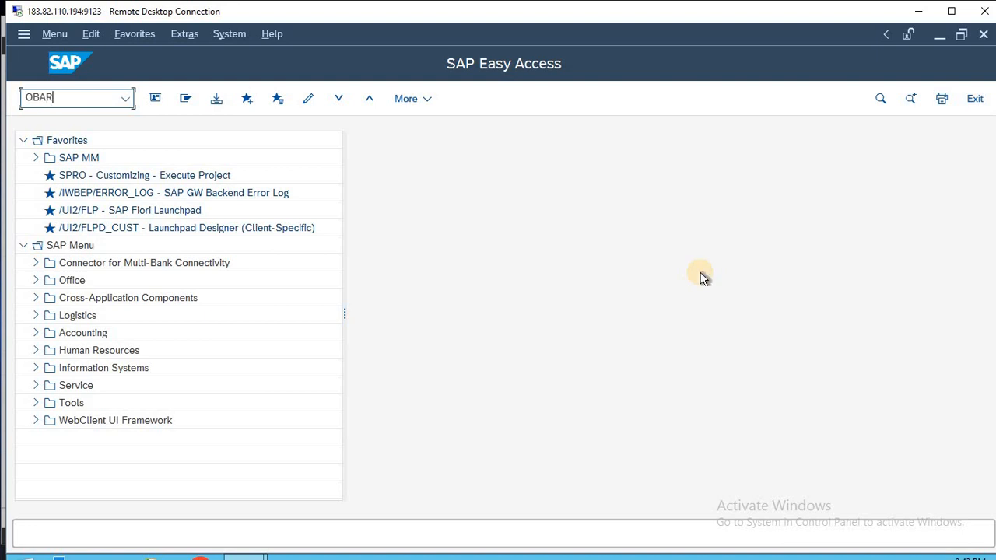
pyautogui.write('OBAR')
pyautogui.press('Return')
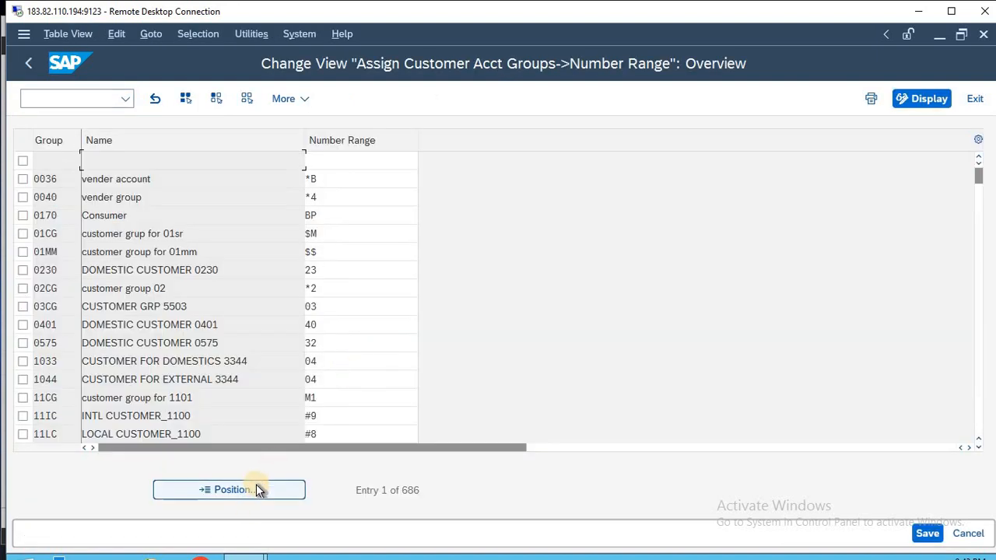
# Position the list of customer account group assignments at group TAM1
pyautogui.click(252, 490)
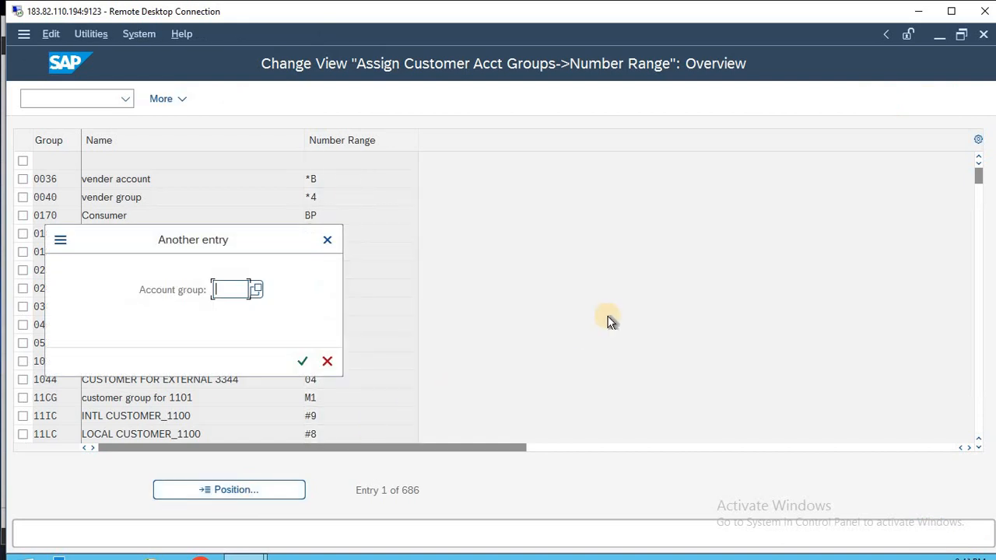
pyautogui.hotkey('alt', 'Tab')
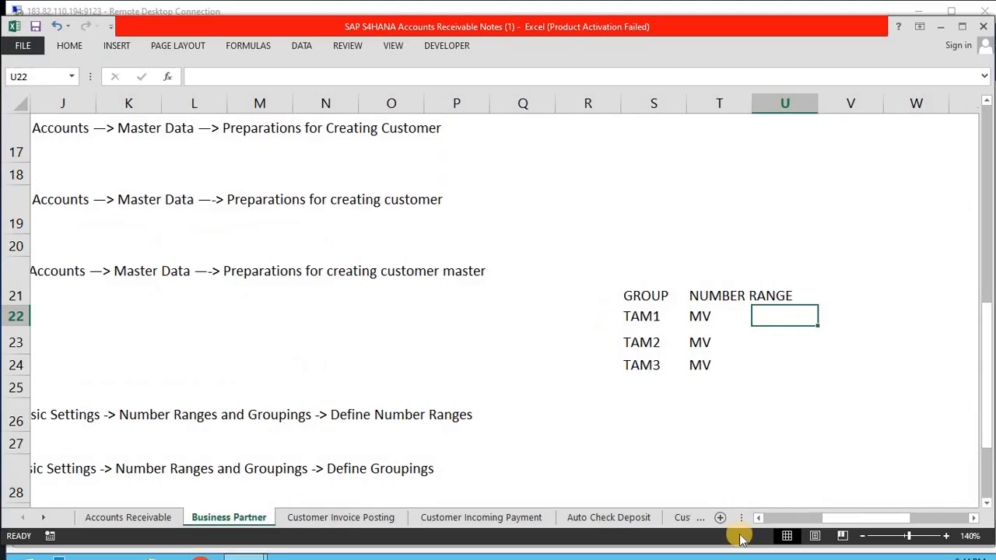
pyautogui.hotkey('alt', 'Tab')
pyautogui.write('M')
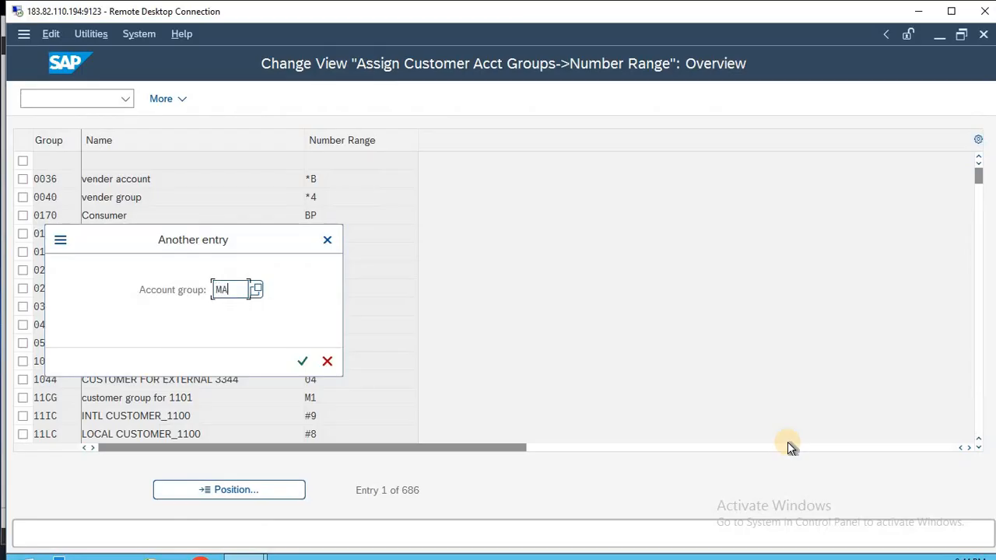
pyautogui.press('BackSpace')
pyautogui.write('TAM1')
pyautogui.press('Return')
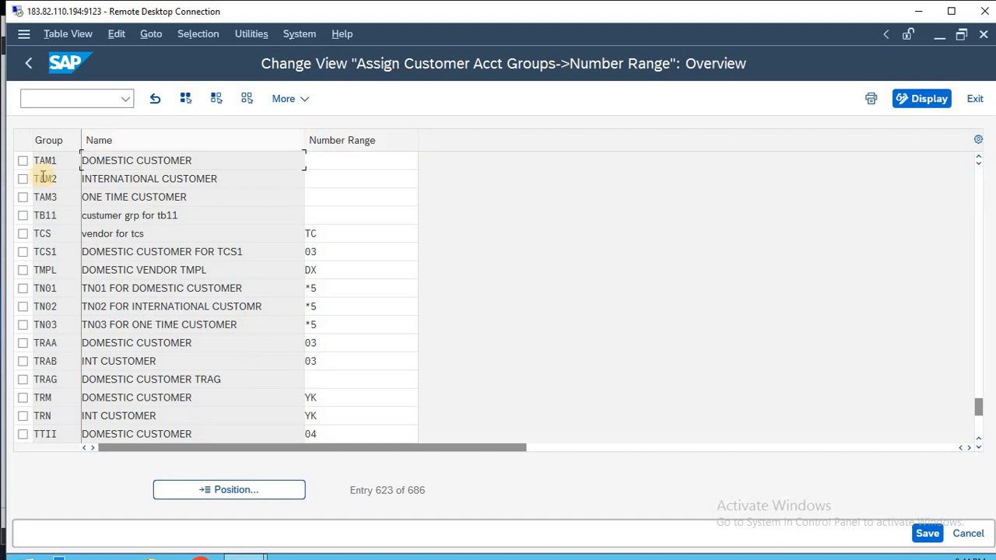
# Copy the MV entries in T22:T24 from Excel and paste them as the number range of TAM1, TAM2 and TAM3 in SAP
pyautogui.hotkey('alt', 'Tab')
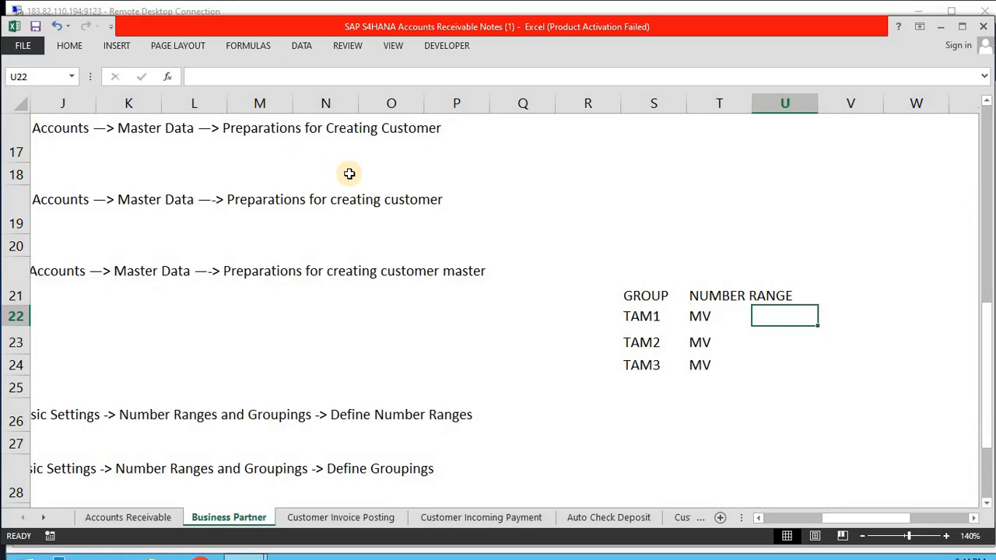
pyautogui.click(704, 319)
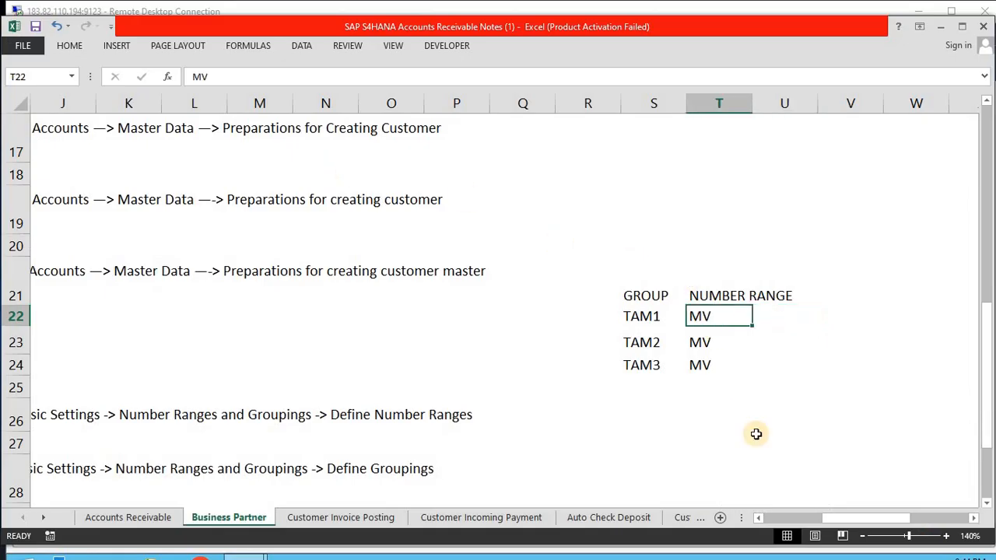
pyautogui.hotkey('shift', 'Down')
pyautogui.hotkey('shift', 'Down')
pyautogui.hotkey('ctrl', 'c')
pyautogui.hotkey('alt', 'Tab')
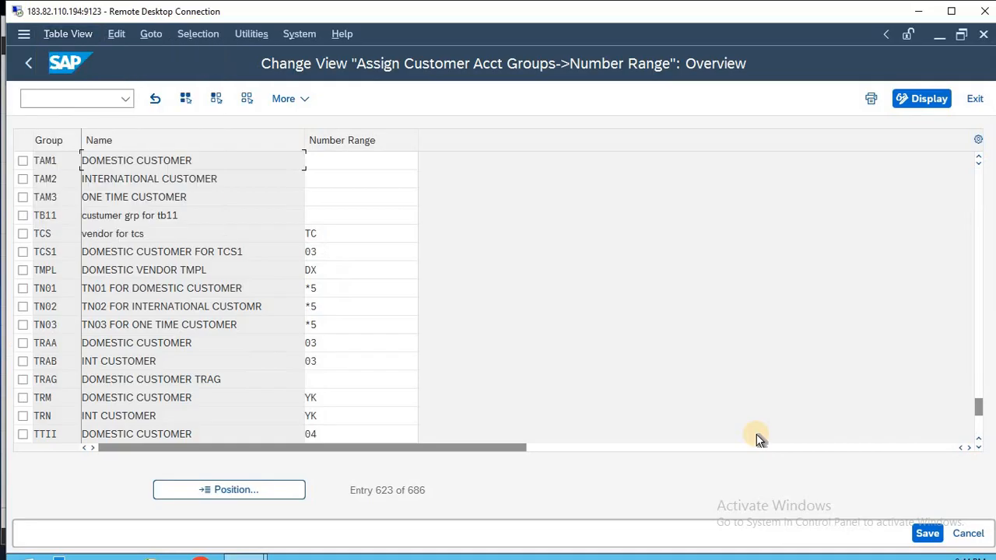
pyautogui.click(326, 161)
pyautogui.hotkey('ctrl', 'v')
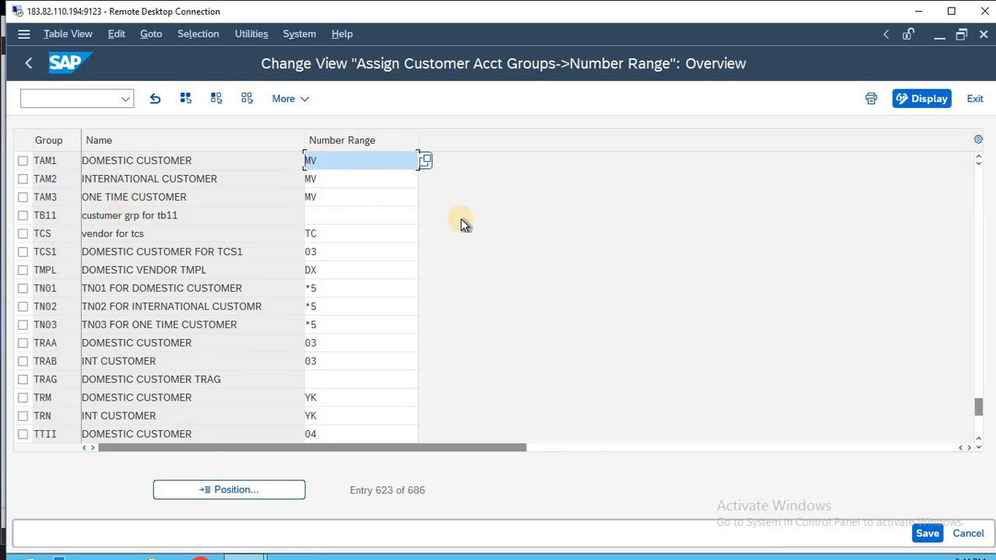
# Save the number range assignments to the SAP LIVE PROJECT customizing request and return to SAP Easy Access
pyautogui.hotkey('ctrl', 's')
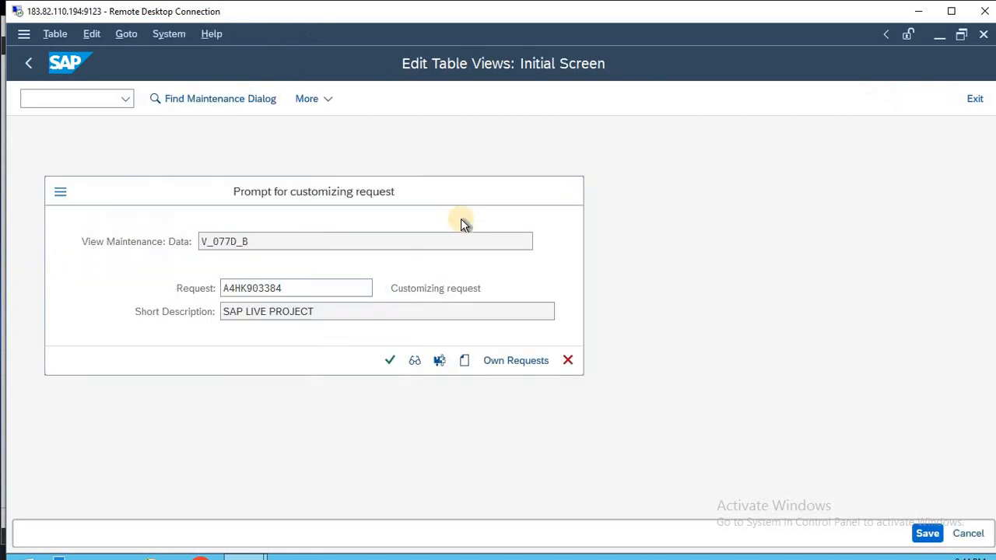
pyautogui.press('Return')
pyautogui.press('F3')
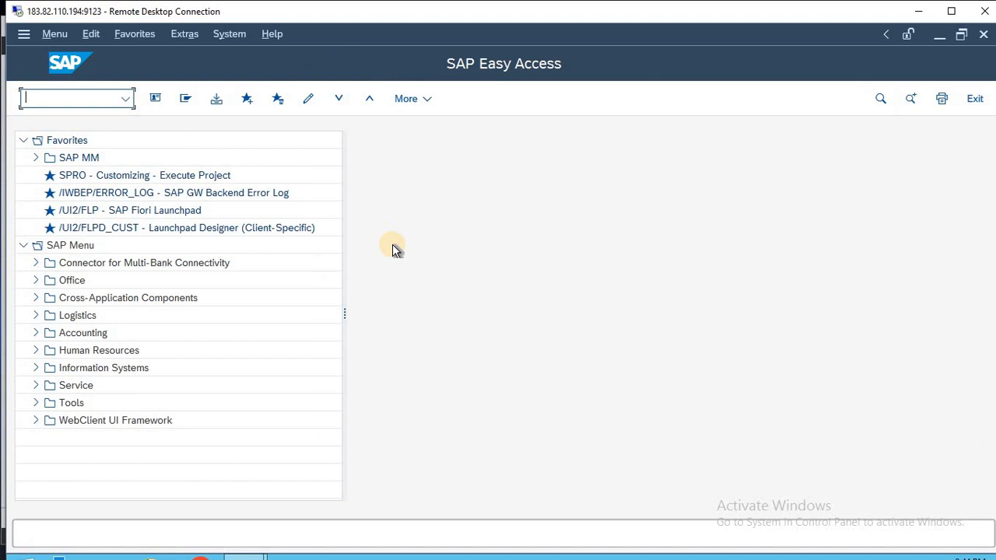
# Switch to the Excel notes and review the three customer account group steps with transactions OBD2, XDN1 and OBAR
pyautogui.hotkey('alt', 'Tab')
pyautogui.press('Left')
pyautogui.press('Left')
pyautogui.press('Left')
pyautogui.press('Left')
pyautogui.press('Left')
pyautogui.press('Left')
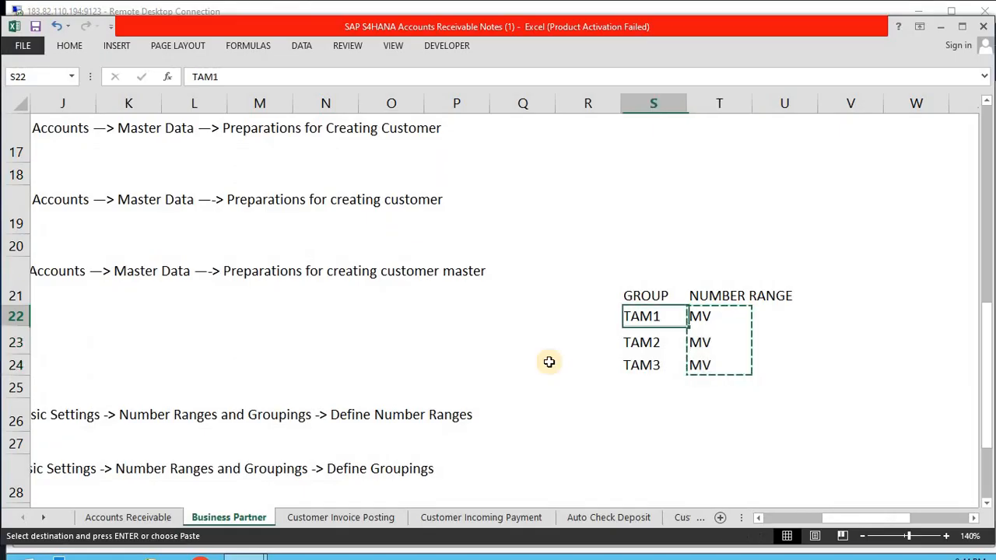
pyautogui.press('Home')
pyautogui.press('Up')
pyautogui.press('Up')
pyautogui.press('Up')
pyautogui.press('Up')
pyautogui.press('Up')
pyautogui.press('Up')
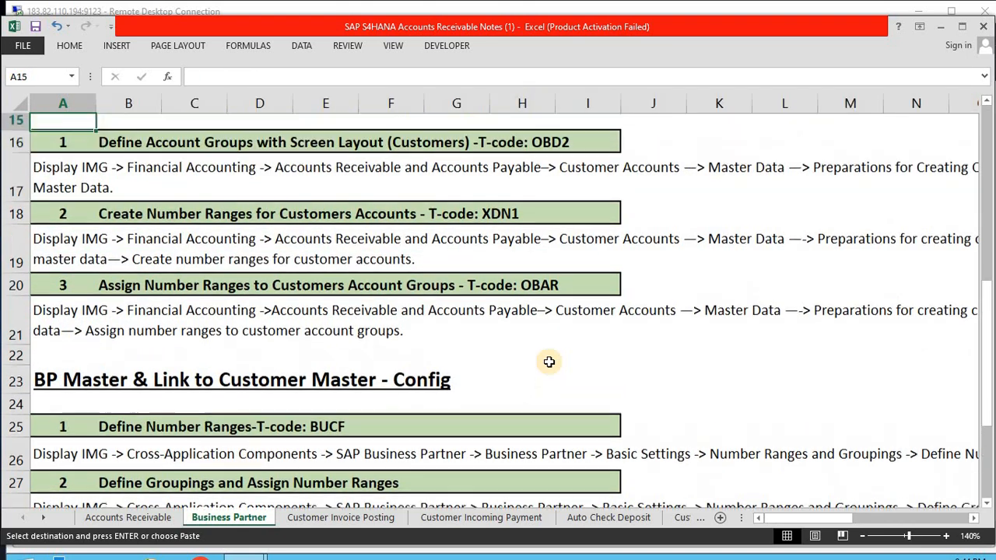
pyautogui.press('Down')
pyautogui.hotkey('shift', 'Right')
pyautogui.hotkey('shift', 'Right')
pyautogui.press('Down')
pyautogui.press('Down')
pyautogui.hotkey('shift', 'Right')
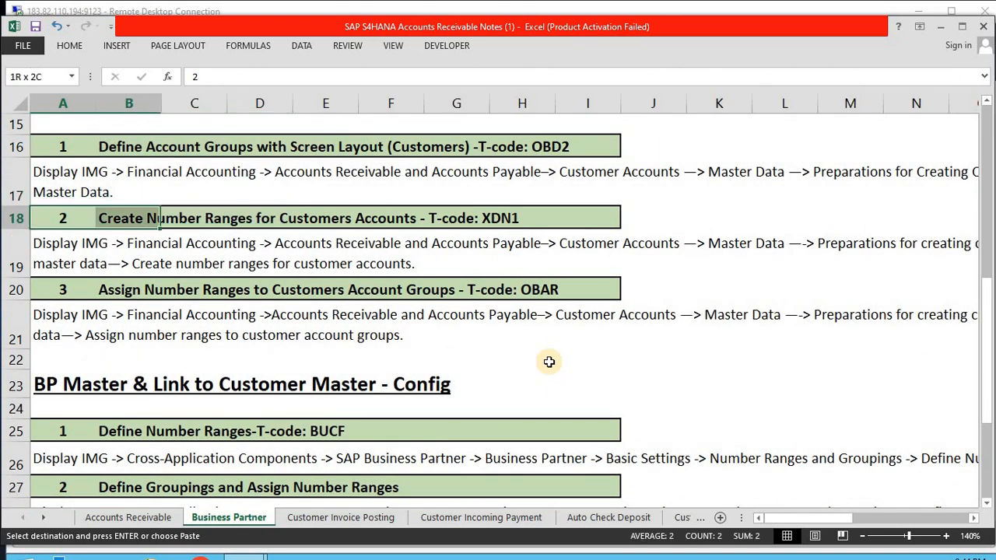
pyautogui.hotkey('shift', 'Right')
pyautogui.press('Down')
pyautogui.press('Down')
pyautogui.hotkey('shift', 'Right')
pyautogui.hotkey('shift', 'Right')
# Review the BP Master & Link to Customer Master configuration notes and highlight the Define Number Ranges step with transaction BUCF
pyautogui.press('Down')
pyautogui.press('Down')
pyautogui.press('Down')
pyautogui.press('Down')
pyautogui.press('Down')
pyautogui.press('Down')
pyautogui.press('Down')
pyautogui.press('Down')
pyautogui.press('Down')
pyautogui.press('Down')
pyautogui.press('Down')
pyautogui.press('Down')
pyautogui.press('Down')
pyautogui.press('Down')
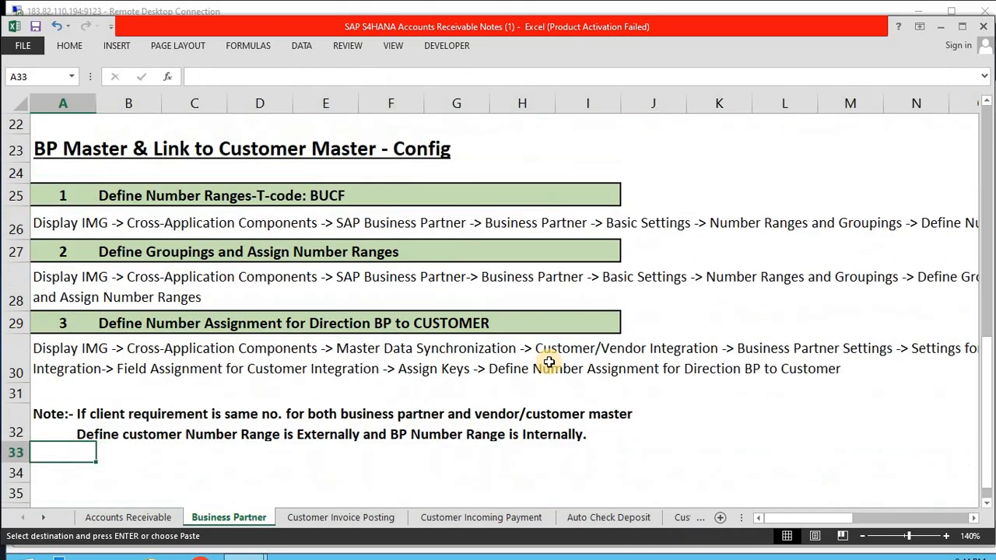
pyautogui.press('Up')
pyautogui.press('Up')
pyautogui.press('Up')
pyautogui.press('Up')
pyautogui.press('Up')
pyautogui.press('Up')
pyautogui.press('Up')
pyautogui.press('Up')
pyautogui.press('Up')
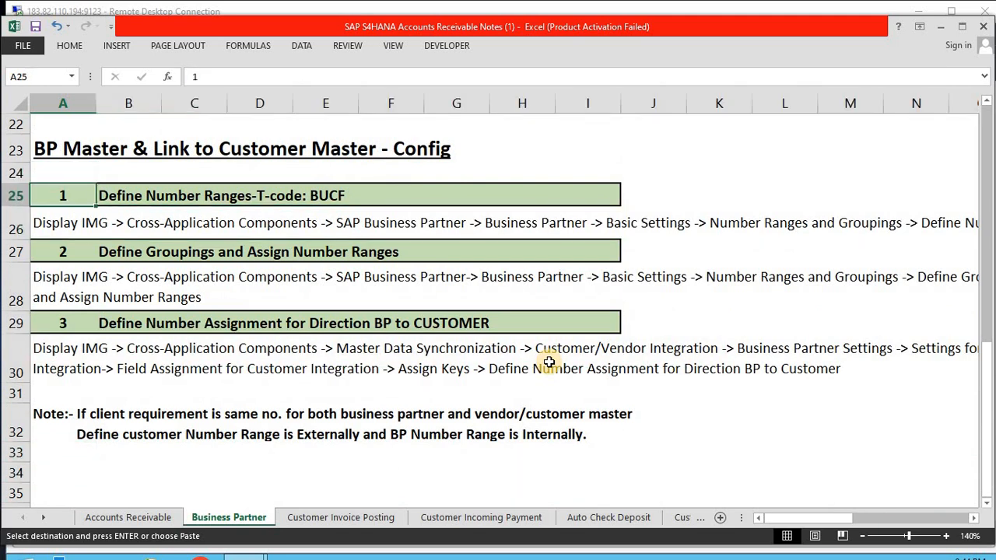
pyautogui.hotkey('shift', 'Right')
pyautogui.hotkey('shift', 'Right')
pyautogui.hotkey('shift', 'Right')
pyautogui.hotkey('shift', 'Right')
pyautogui.hotkey('shift', 'Right')
pyautogui.hotkey('shift', 'Right')
pyautogui.hotkey('shift', 'Right')
pyautogui.hotkey('shift', 'Right')
pyautogui.hotkey('ctrl', 'v')
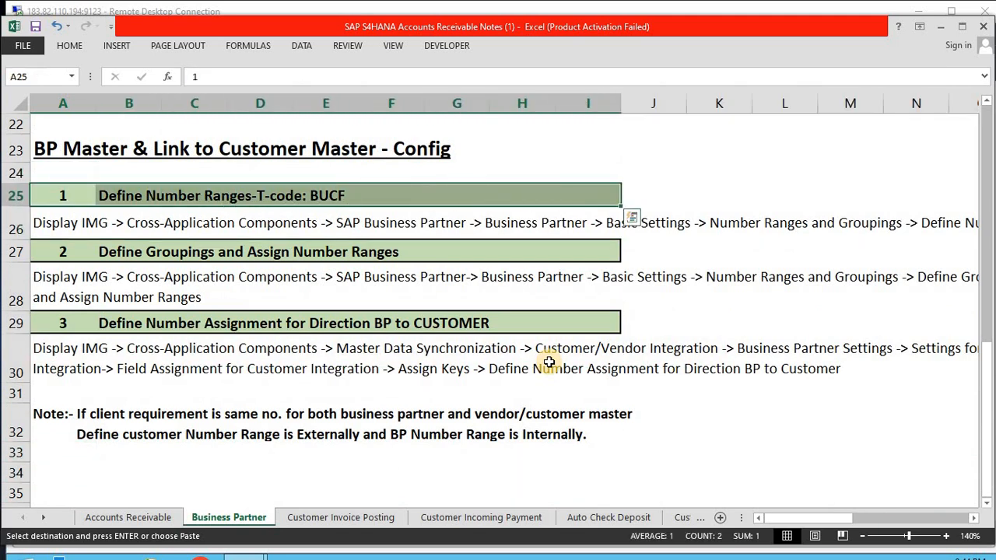
# Switch to SAP and open the business partner number range intervals for editing with transaction BUCF
pyautogui.hotkey('alt', 'Tab')
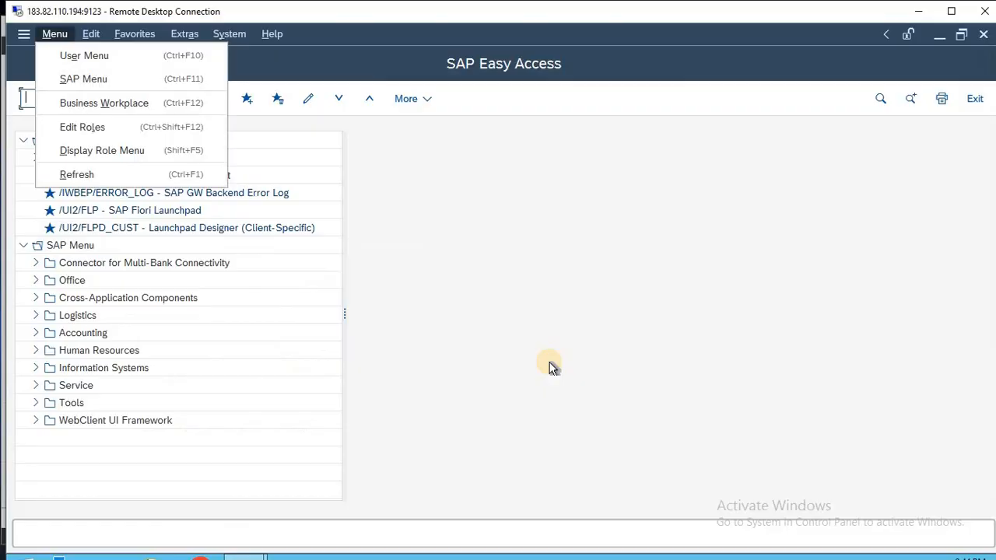
pyautogui.write('BUC')
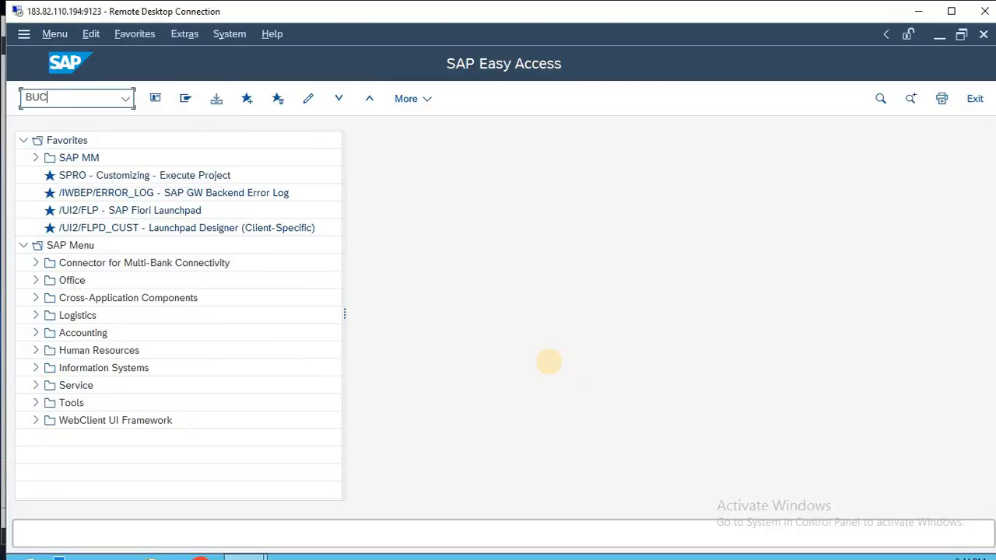
pyautogui.write('F')
pyautogui.press('Return')
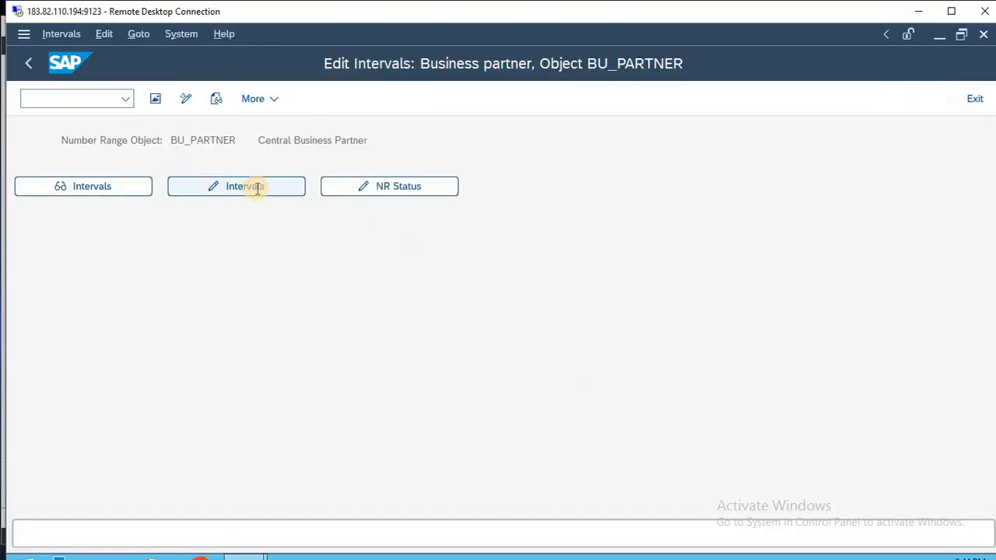
pyautogui.click(257, 188)
# Switch to the Excel notes and review the full IMG paths for defining business partner number ranges and groupings
pyautogui.hotkey('alt', 'Tab')
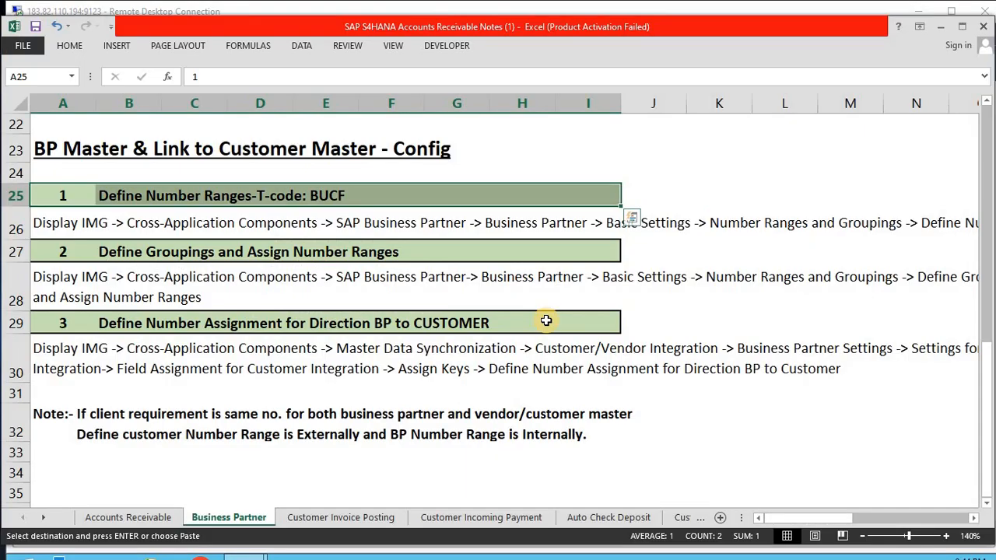
pyautogui.press('Right')
pyautogui.press('Right')
pyautogui.press('Right')
pyautogui.press('Right')
pyautogui.press('Right')
pyautogui.press('Right')
pyautogui.press('Right')
pyautogui.press('Right')
pyautogui.press('Right')
pyautogui.press('Right')
pyautogui.press('Right')
pyautogui.press('Right')
pyautogui.press('Right')
pyautogui.press('Right')
pyautogui.press('Right')
pyautogui.press('Right')
pyautogui.press('Right')
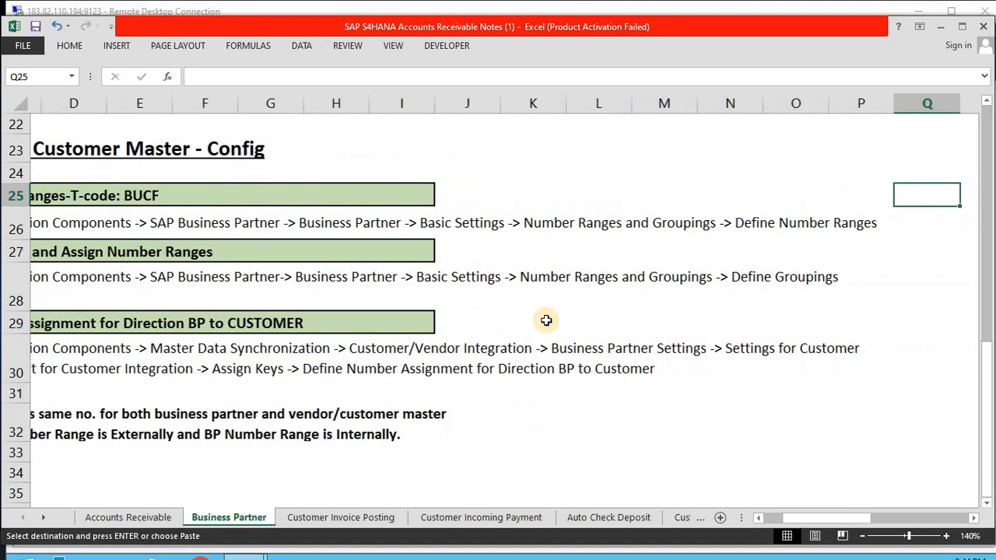
pyautogui.press('Left')
pyautogui.press('Left')
pyautogui.press('Left')
pyautogui.press('Left')
pyautogui.press('Left')
pyautogui.press('Left')
pyautogui.press('Left')
pyautogui.press('Left')
pyautogui.press('Left')
pyautogui.press('Left')
pyautogui.press('Left')
pyautogui.press('Left')
pyautogui.press('Left')
pyautogui.press('Left')
pyautogui.press('Left')
pyautogui.press('Left')
pyautogui.press('Left')
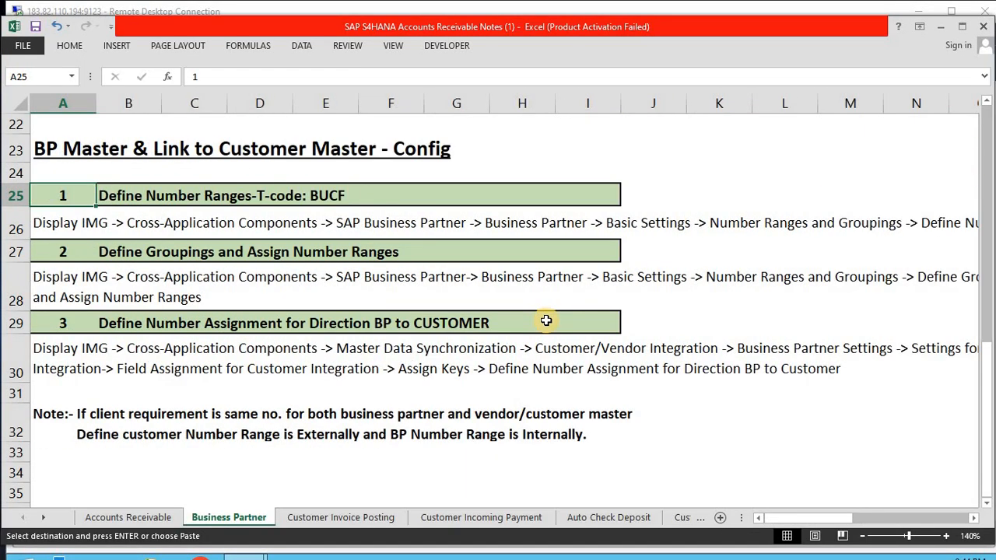
# Copy the GROUP and NUMBER RANGE table for TAM1, TAM2 and TAM3 and paste it starting at cell S27
pyautogui.press('Right')
pyautogui.press('Right')
pyautogui.press('Right')
pyautogui.press('Right')
pyautogui.press('Right')
pyautogui.press('Right')
pyautogui.press('Right')
pyautogui.press('Right')
pyautogui.press('Right')
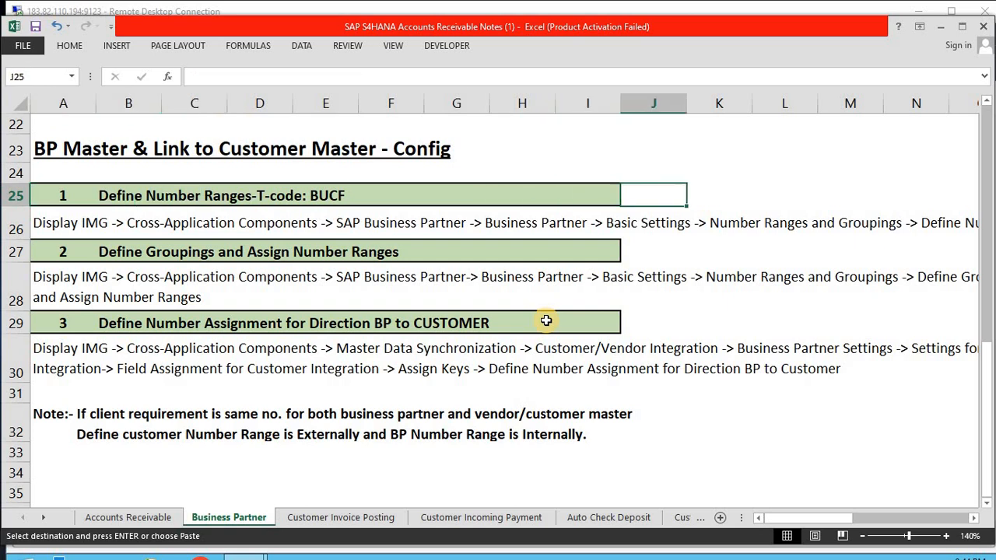
pyautogui.press('Right')
pyautogui.press('Right')
pyautogui.press('Right')
pyautogui.press('Right')
pyautogui.press('Right')
pyautogui.press('Right')
pyautogui.press('Right')
pyautogui.press('Right')
pyautogui.press('Right')
pyautogui.press('Right')
pyautogui.press('Right')
pyautogui.press('Right')
pyautogui.press('Up')
pyautogui.press('Up')
pyautogui.press('Up')
pyautogui.press('Up')
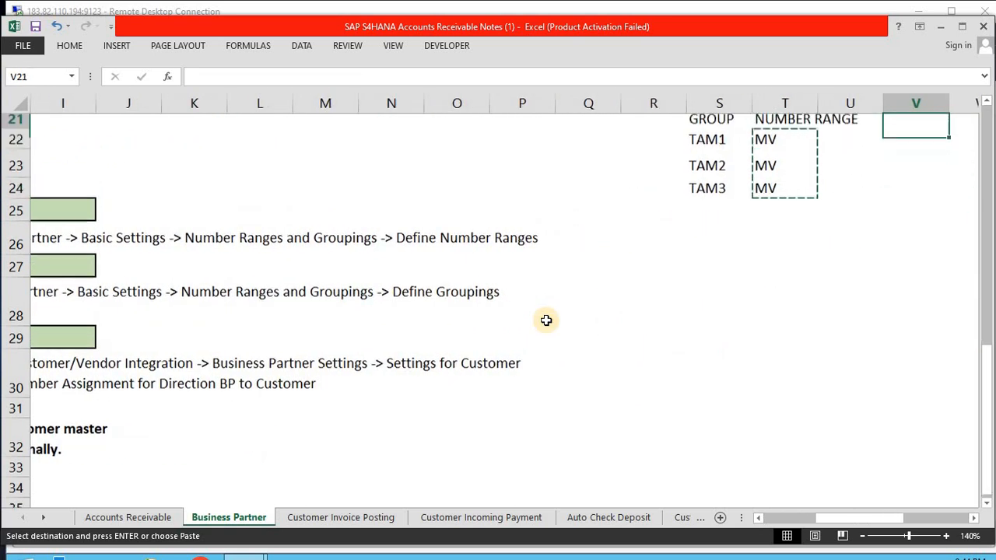
pyautogui.press('Up')
pyautogui.press('Left')
pyautogui.press('Left')
pyautogui.press('Left')
pyautogui.press('Down')
pyautogui.hotkey('shift', 'Down')
pyautogui.hotkey('shift', 'Down')
pyautogui.hotkey('shift', 'Right')
pyautogui.hotkey('shift', 'Right')
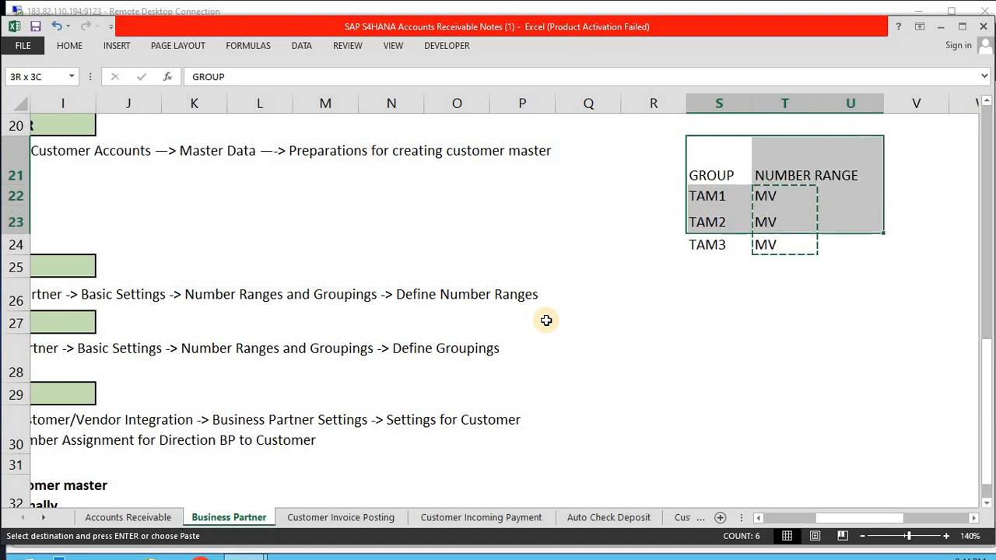
pyautogui.hotkey('shift', 'Down')
pyautogui.hotkey('ctrl', 'c')
pyautogui.press('Down')
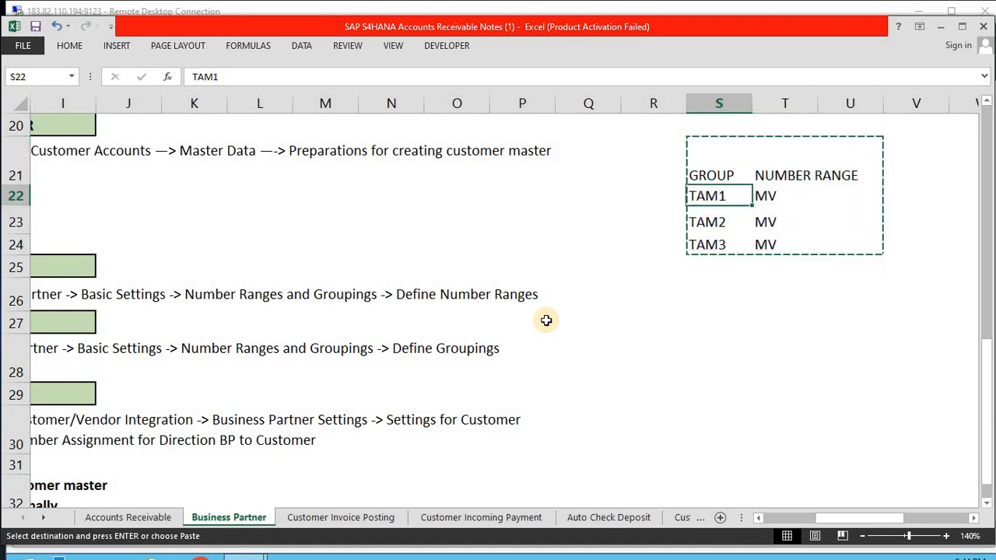
pyautogui.press('Down')
pyautogui.press('Down')
pyautogui.press('Down')
pyautogui.press('Down')
pyautogui.press('Down')
pyautogui.press('Return')
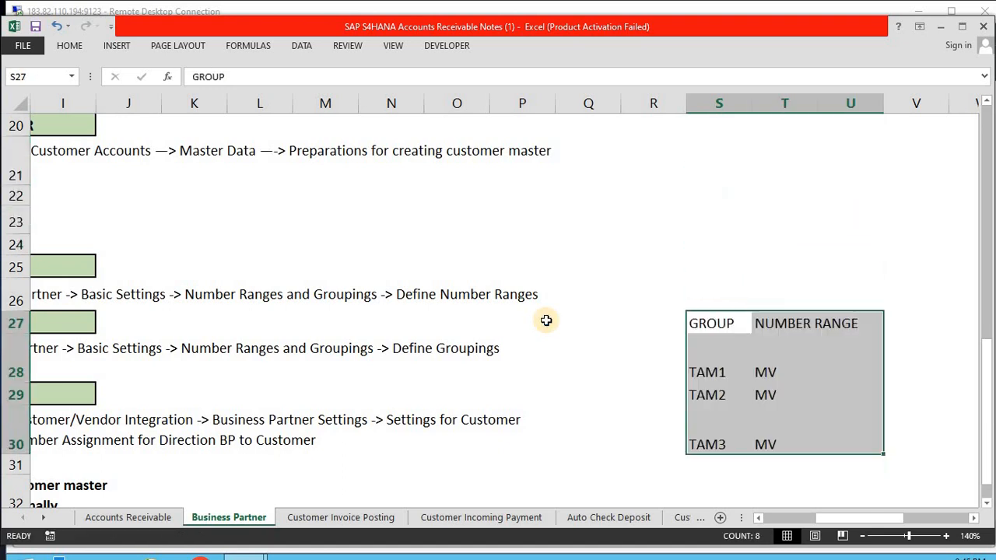
# Duplicate the NUMBER RANGE heading into cell U27 and autofit the widths of columns T and U
pyautogui.press('Right')
pyautogui.press('Right')
pyautogui.press('Left')
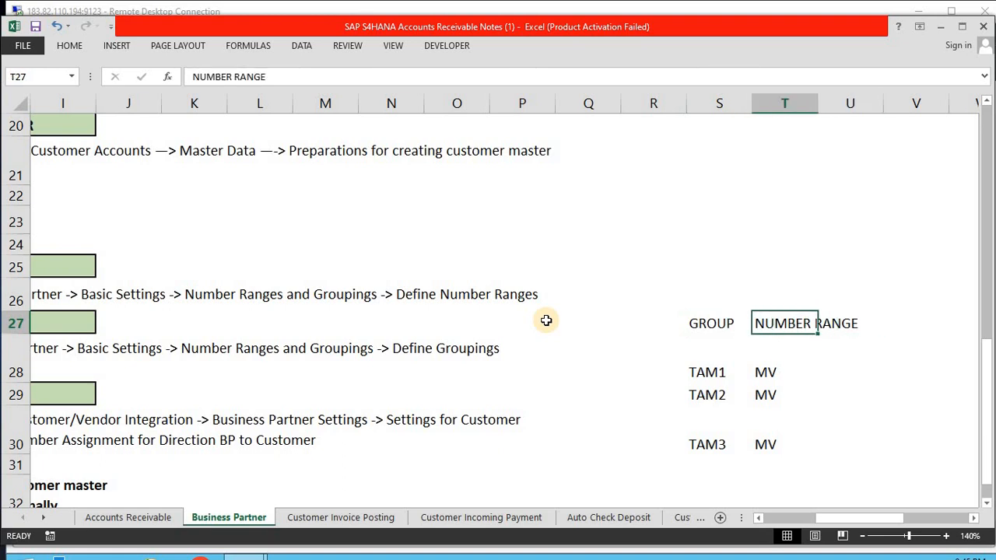
pyautogui.press('Left')
pyautogui.press('Left')
pyautogui.press('Left')
pyautogui.press('Left')
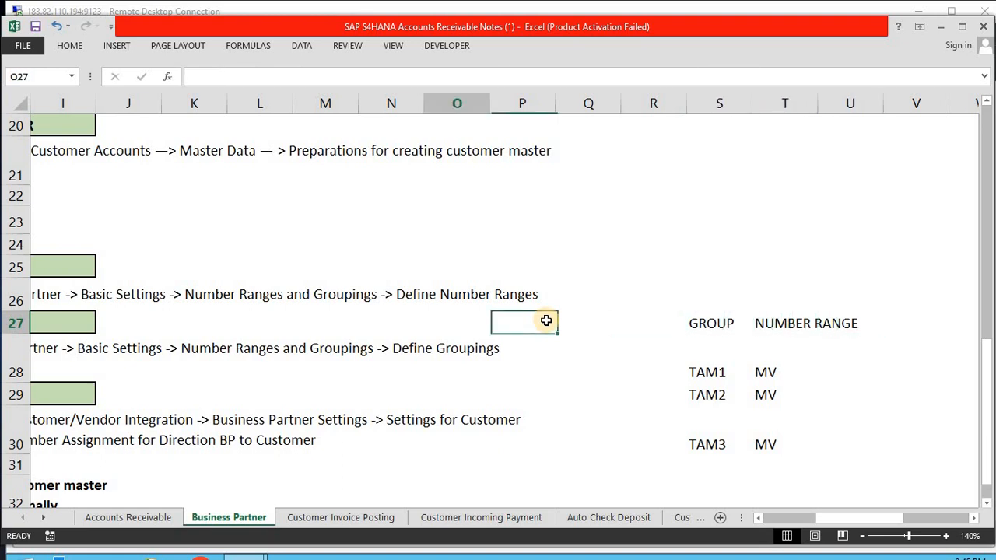
pyautogui.press('Right')
pyautogui.press('Right')
pyautogui.press('Right')
pyautogui.press('Right')
pyautogui.press('Right')
pyautogui.press('Left')
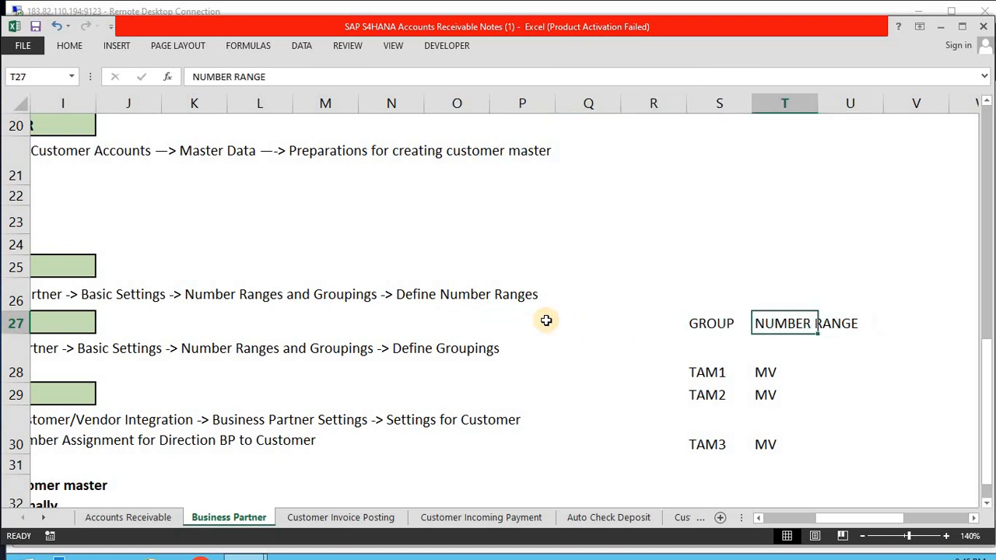
pyautogui.hotkey('shift', 'Right')
pyautogui.hotkey('ctrl', 'v')
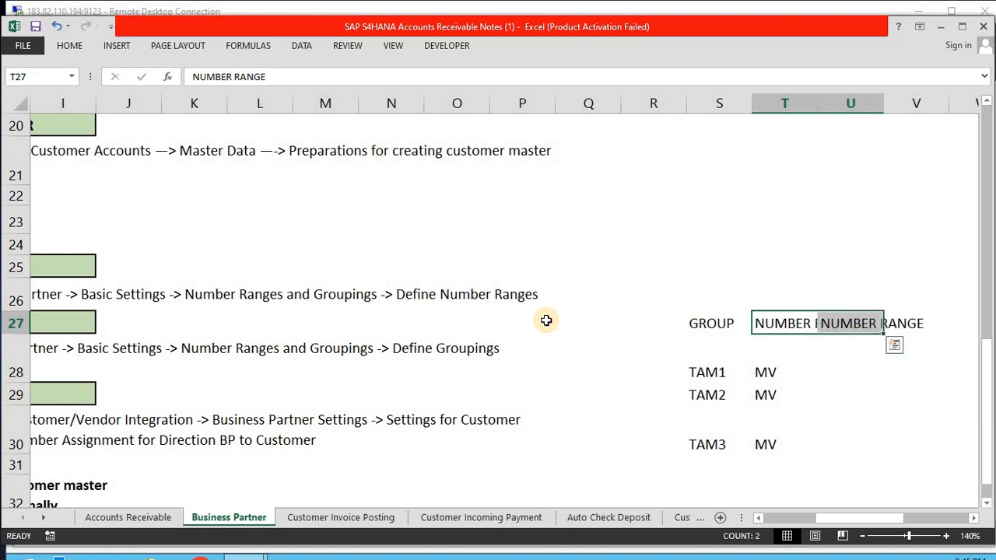
pyautogui.press('Right')
pyautogui.hotkey('alt', 'o')
pyautogui.press('c')
pyautogui.press('a')
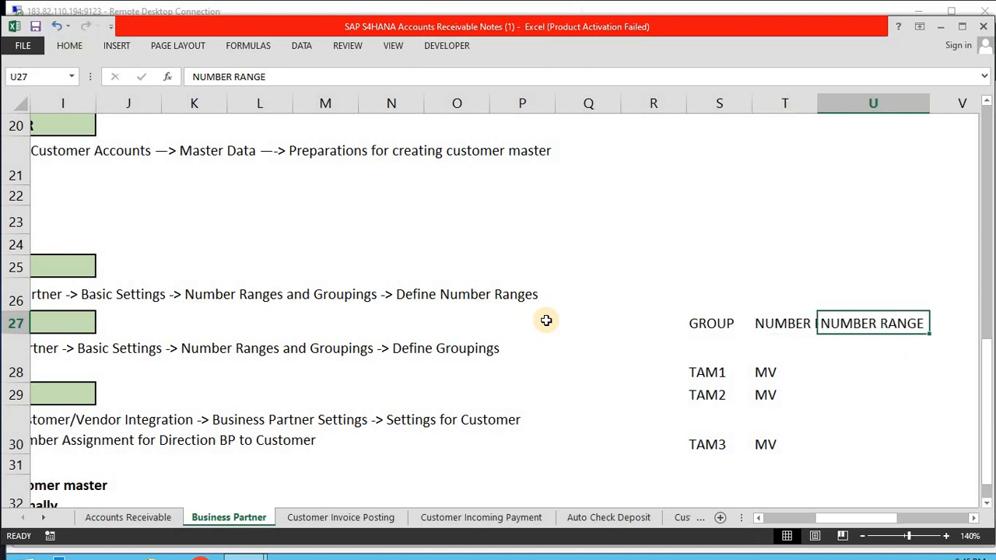
pyautogui.press('Left')
pyautogui.hotkey('alt', 'o')
pyautogui.press('c')
pyautogui.press('a')
# Enter number range 99 for TAM1 in cell U28 and fill it down to TAM2 and TAM3
pyautogui.press('Down')
pyautogui.press('Right')
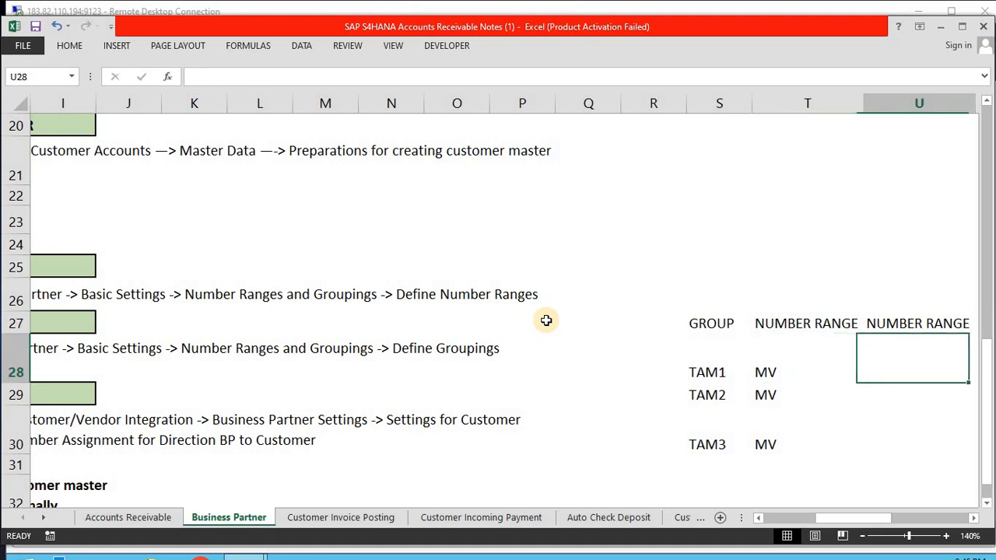
pyautogui.write('99')
pyautogui.press('Return')
pyautogui.press('Up')
pyautogui.hotkey('shift', 'Down')
pyautogui.hotkey('shift', 'Down')
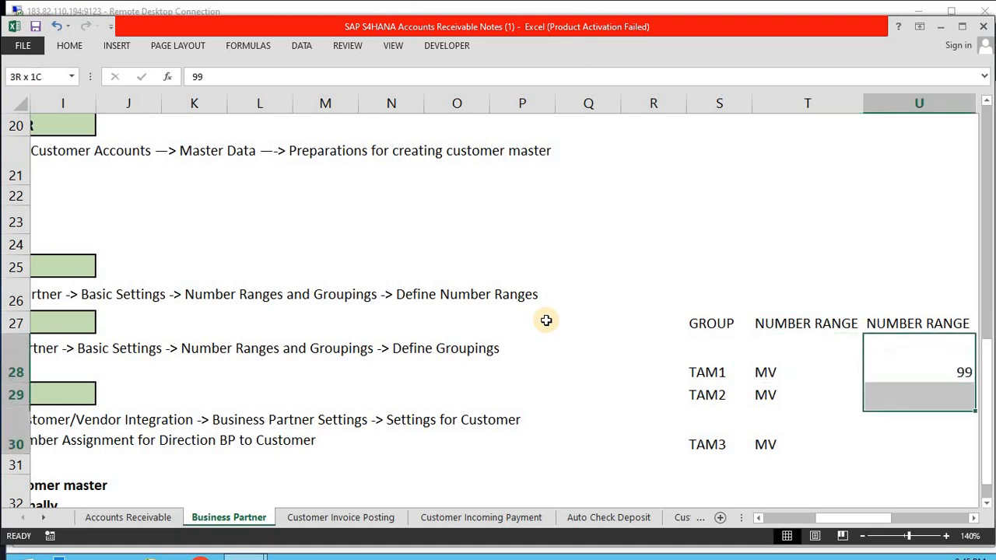
pyautogui.hotkey('ctrl', 'd')
pyautogui.press('Right')
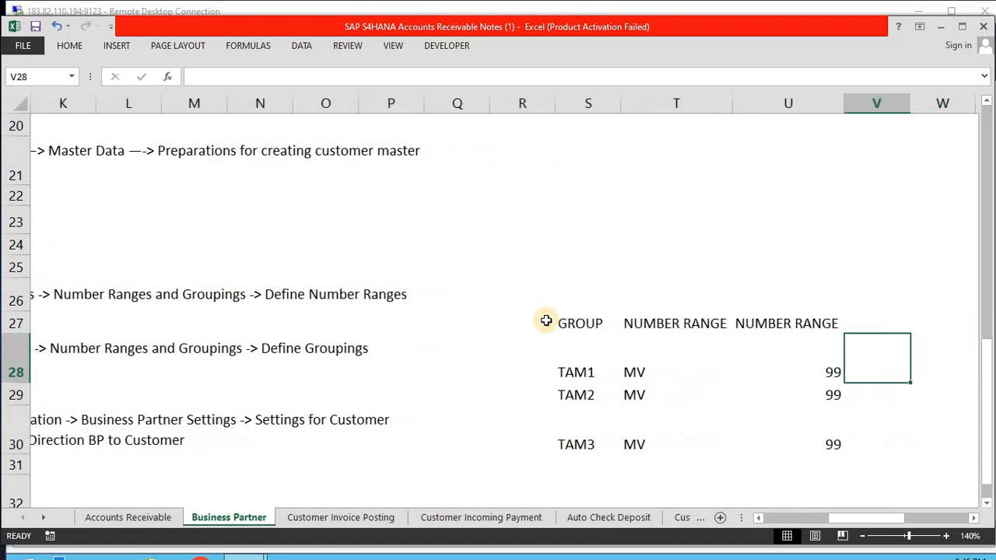
pyautogui.press('Left')
pyautogui.press('Left')
# Switch to SAP, locate and mark business partner number range 99 among the intervals, and return to SAP Easy Access
pyautogui.hotkey('alt', 'Tab')
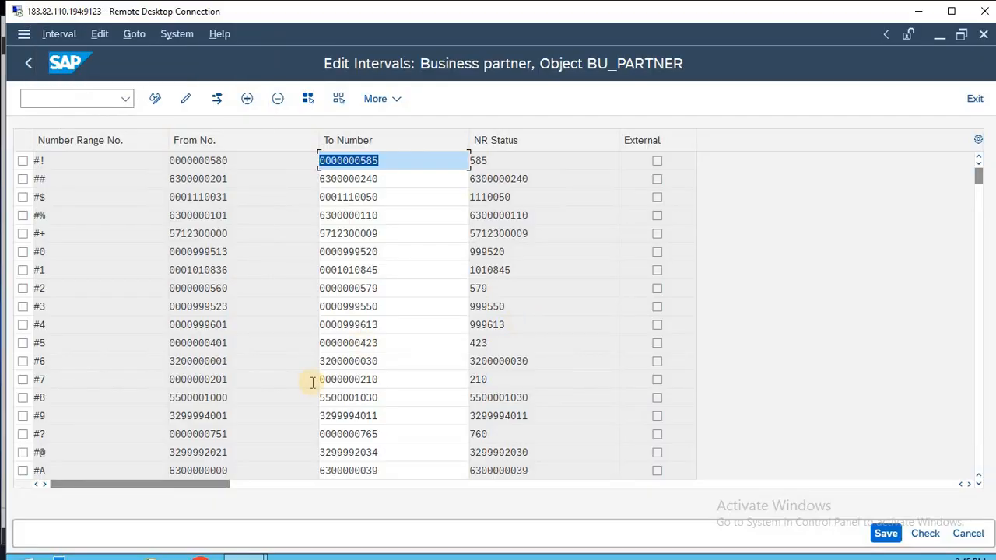
pyautogui.scroll(-10, 313, 382)
pyautogui.scroll(-20, 312, 383)
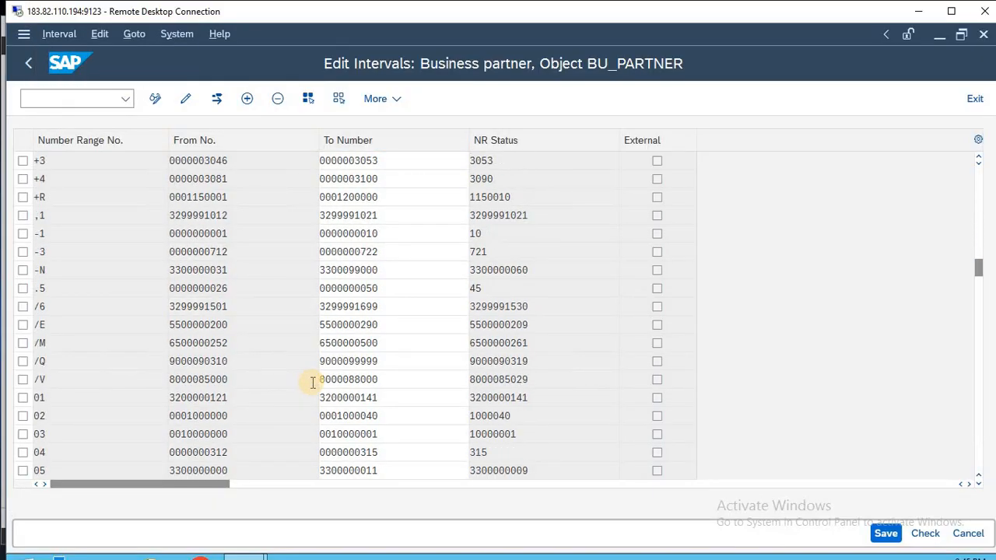
pyautogui.scroll(-10, 312, 382)
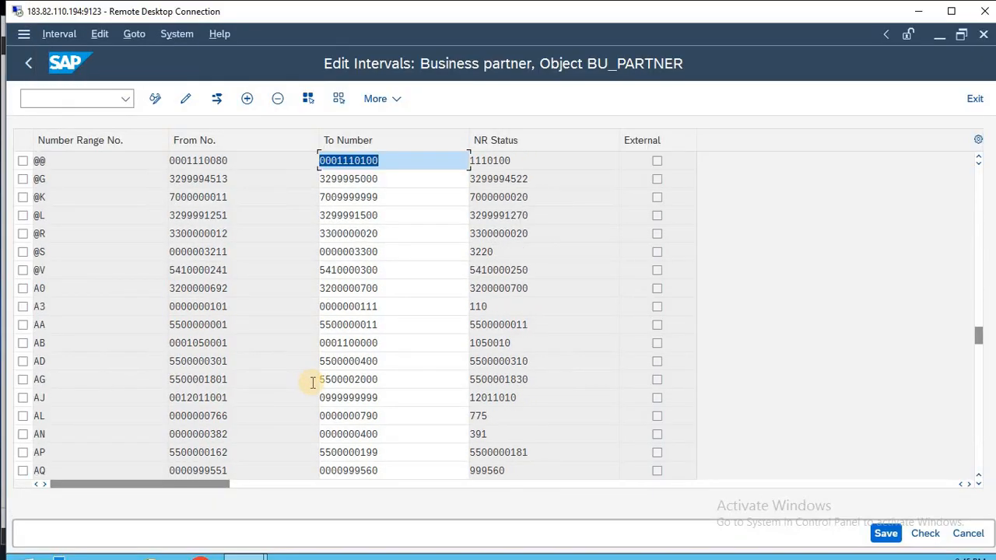
pyautogui.scroll(5, 312, 386)
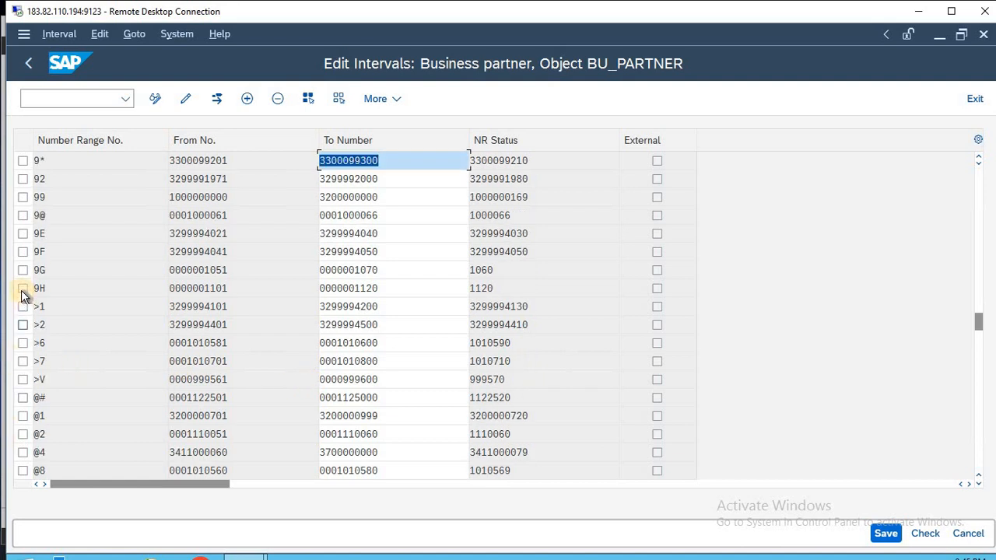
pyautogui.click(22, 252)
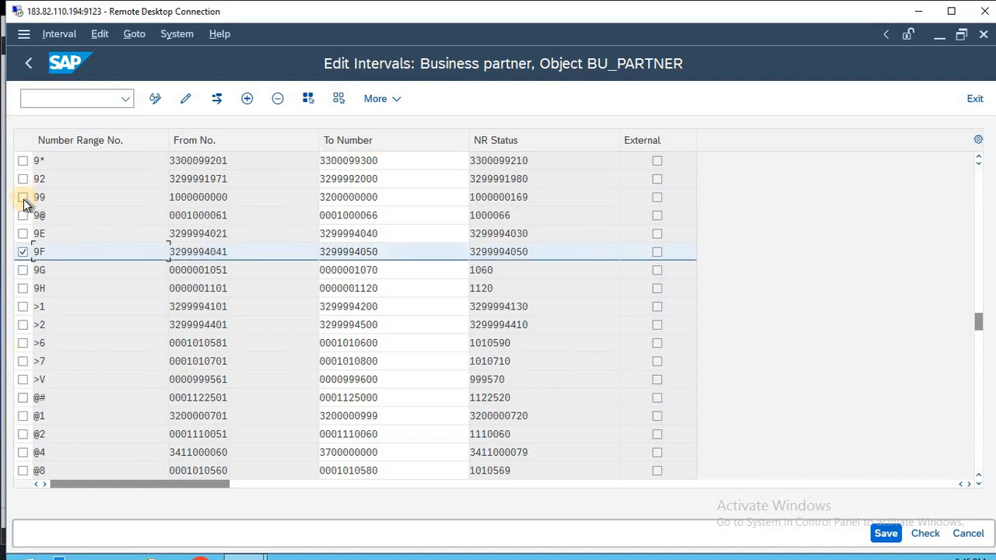
pyautogui.click(24, 199)
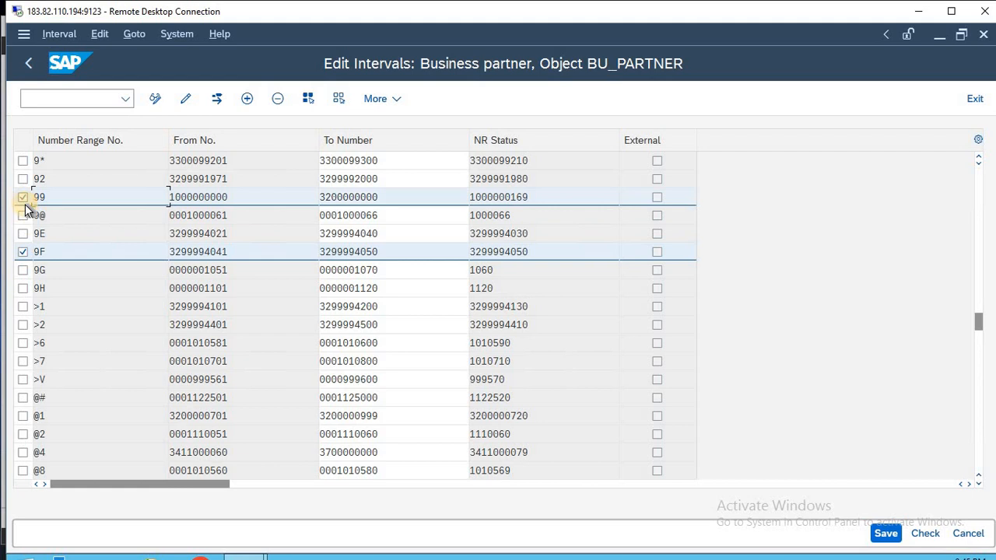
pyautogui.click(23, 251)
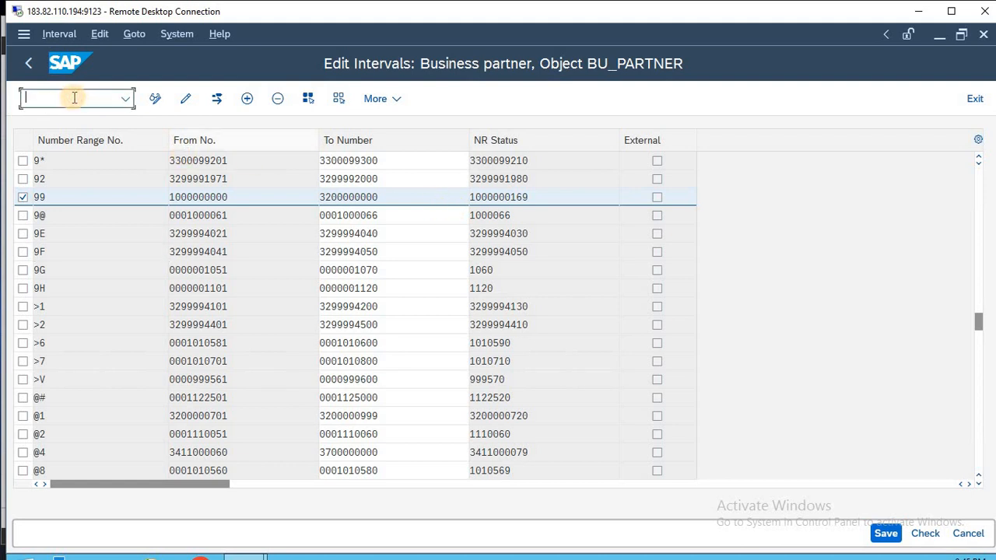
pyautogui.press('Return')
# Switch to the Excel notes and review the number range 99 entries for TAM1, TAM2 and TAM3
pyautogui.hotkey('alt', 'Tab')
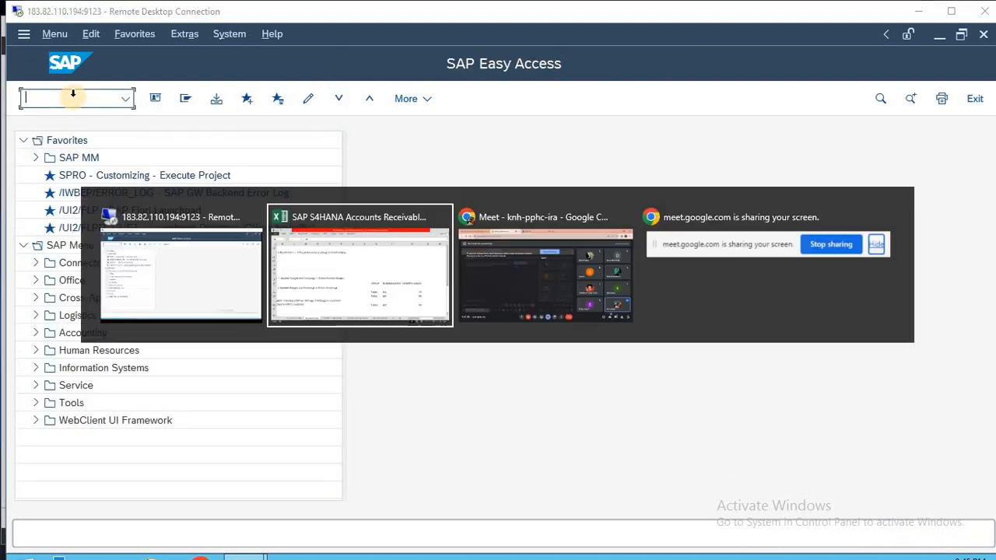
pyautogui.press('Right')
pyautogui.press('Right')
pyautogui.press('Left')
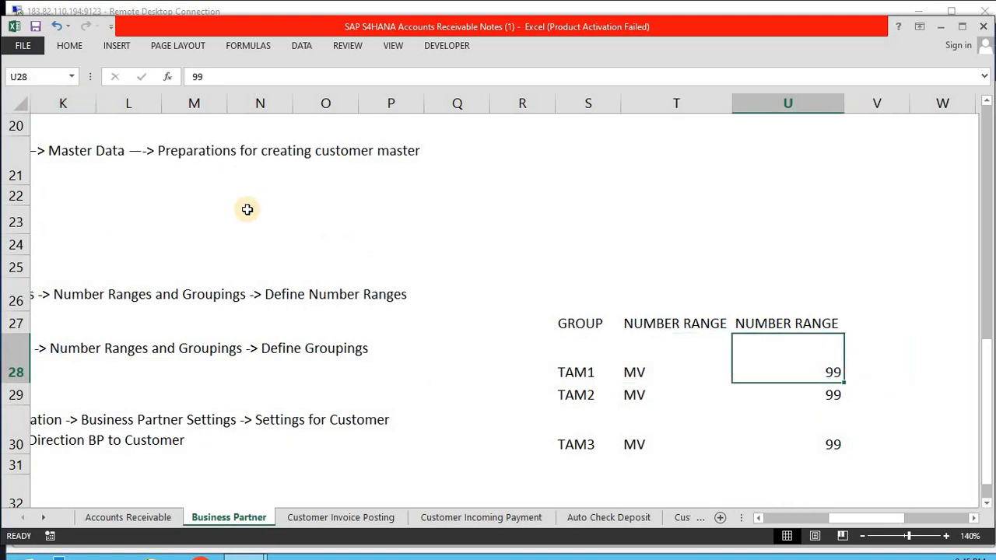
pyautogui.hotkey('shift', 'Down')
pyautogui.hotkey('shift', 'Down')
pyautogui.press('Left')
pyautogui.press('Left')
pyautogui.press('Left')
pyautogui.press('Left')
pyautogui.press('Left')
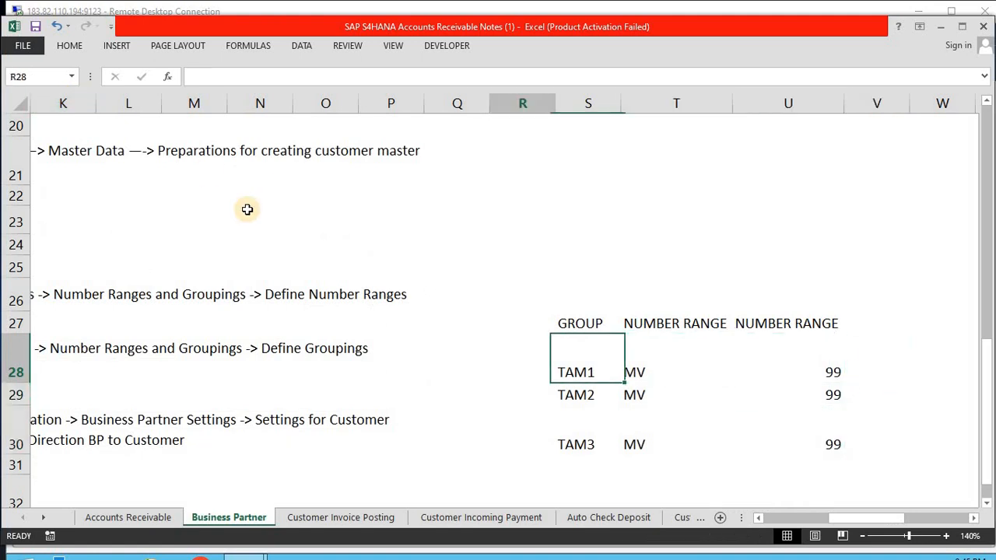
# Highlight the Define Groupings and Assign Number Ranges step in the BP Master configuration notes
pyautogui.press('Up')
pyautogui.press('Left')
pyautogui.press('Left')
pyautogui.press('Left')
pyautogui.press('Left')
pyautogui.press('Left')
pyautogui.press('Left')
pyautogui.press('Left')
pyautogui.press('Left')
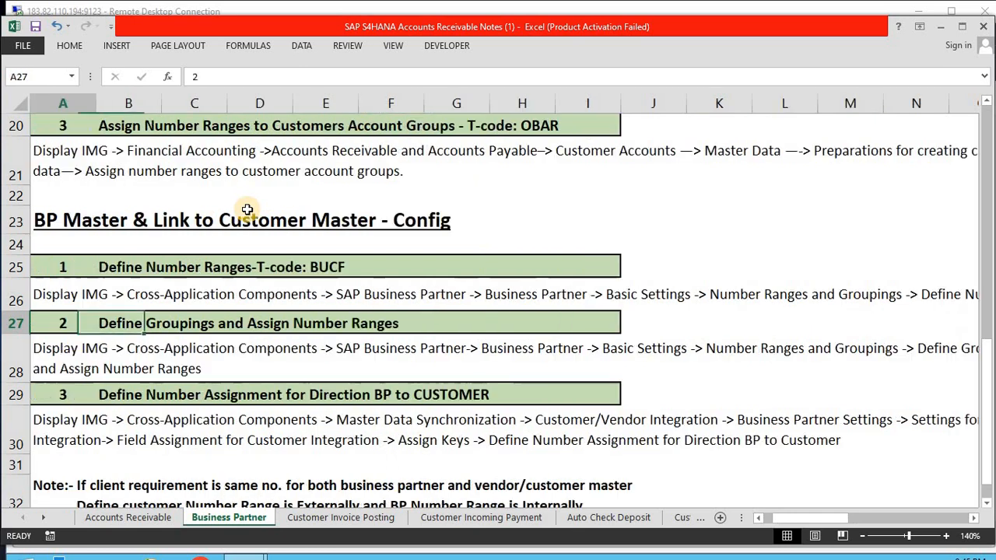
pyautogui.hotkey('shift', 'Right')
pyautogui.hotkey('shift', 'Right')
pyautogui.hotkey('shift', 'Right')
pyautogui.hotkey('shift', 'Right')
pyautogui.hotkey('shift', 'Right')
pyautogui.hotkey('shift', 'Right')
pyautogui.hotkey('shift', 'Right')
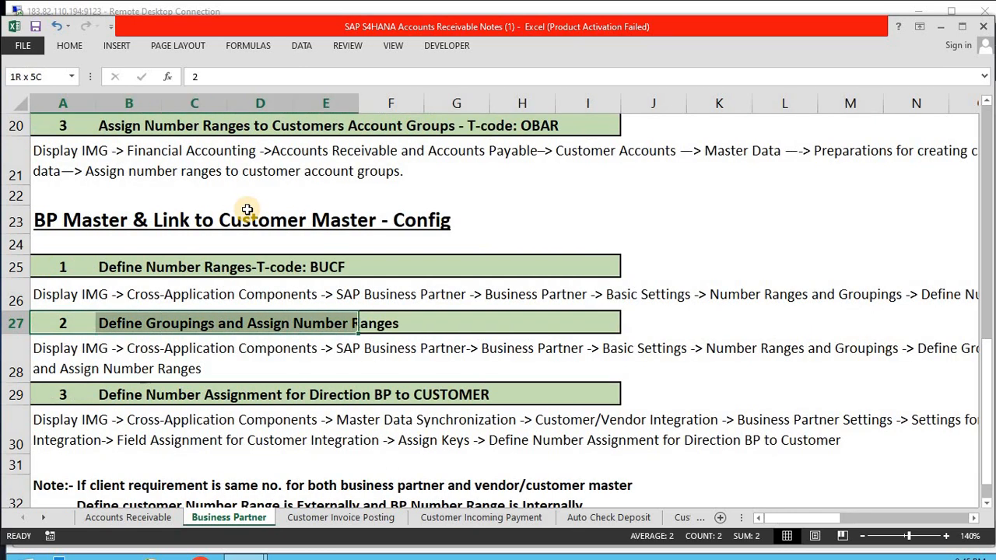
pyautogui.hotkey('shift', 'Right')
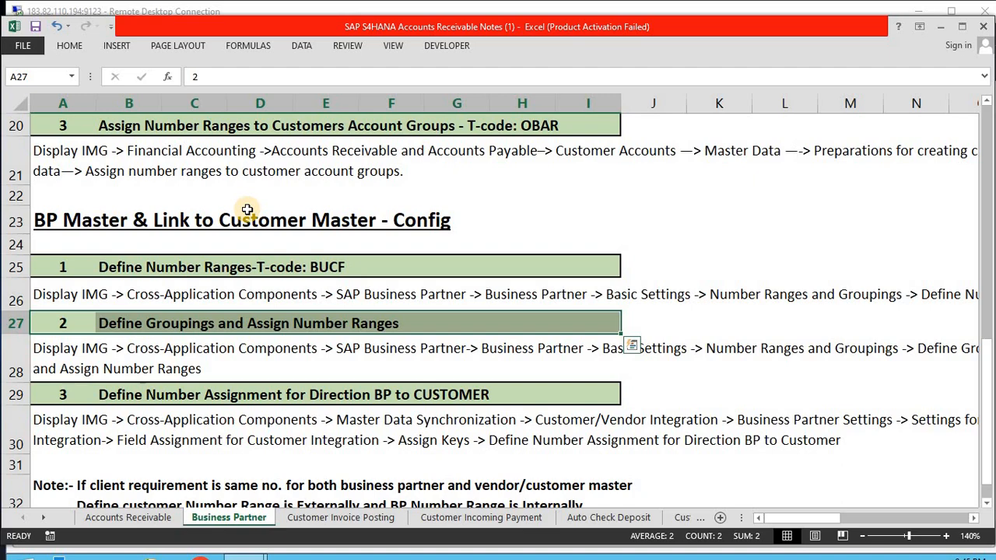
# Switch to SAP and open the SAP Reference IMG with transaction SPRO
pyautogui.hotkey('alt', 'Tab')
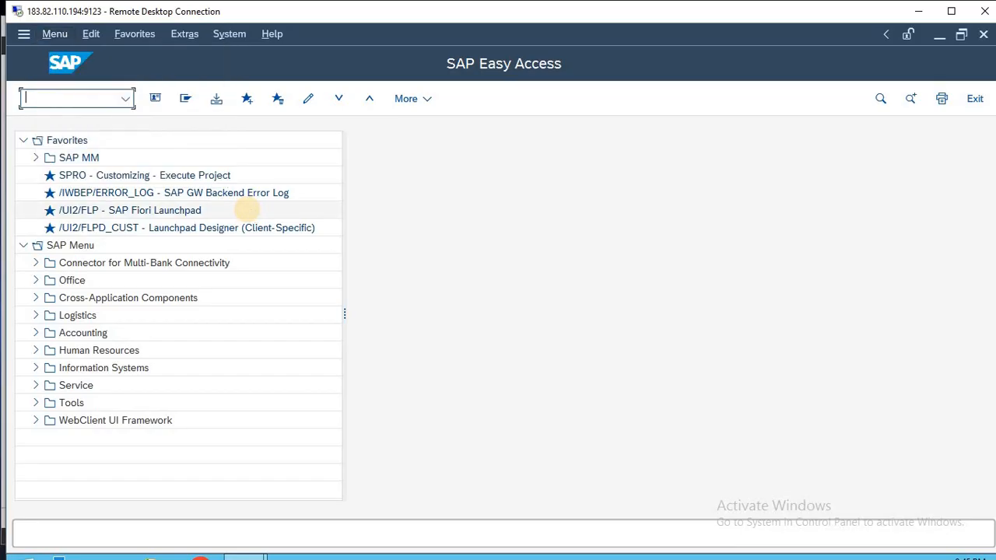
pyautogui.write('SPRO')
pyautogui.press('Return')
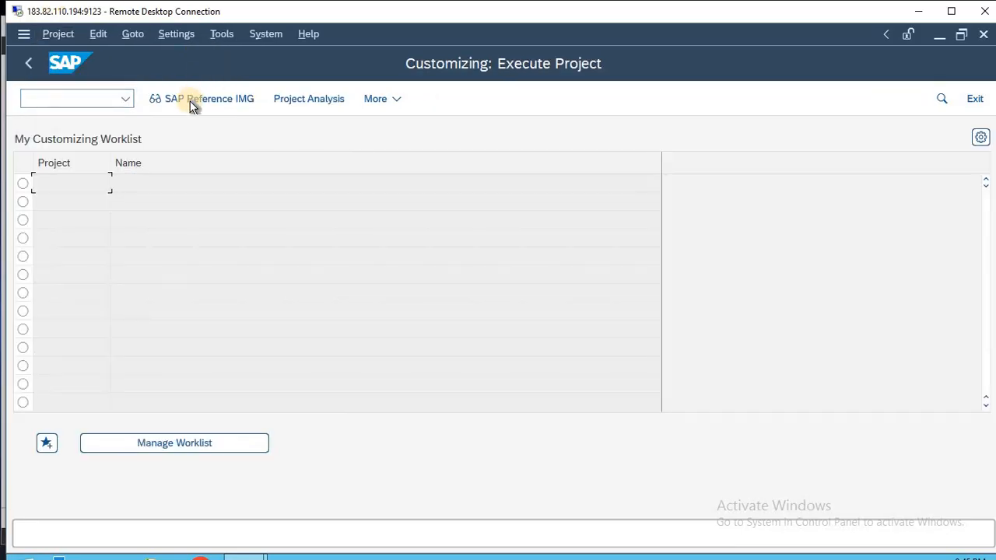
pyautogui.click(214, 109)
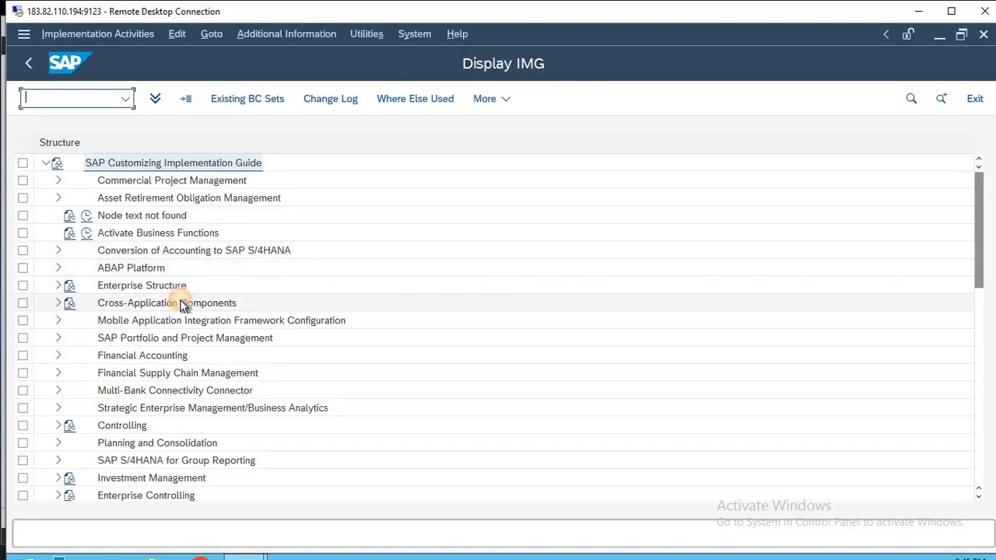
pyautogui.click(182, 302)
pyautogui.press('Down')
pyautogui.press('Down')
pyautogui.press('Down')
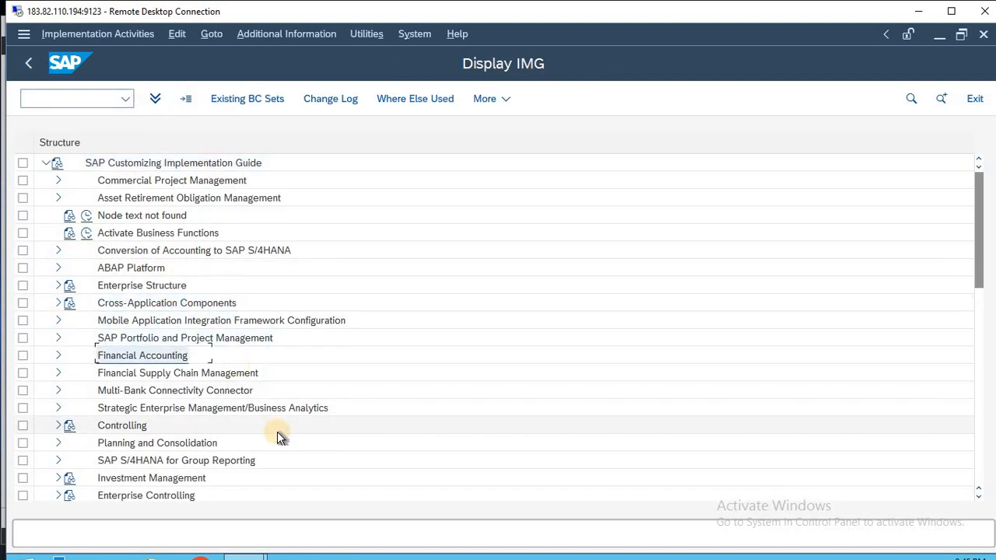
pyautogui.press('Right')
pyautogui.press('Down')
pyautogui.press('Down')
pyautogui.press('Down')
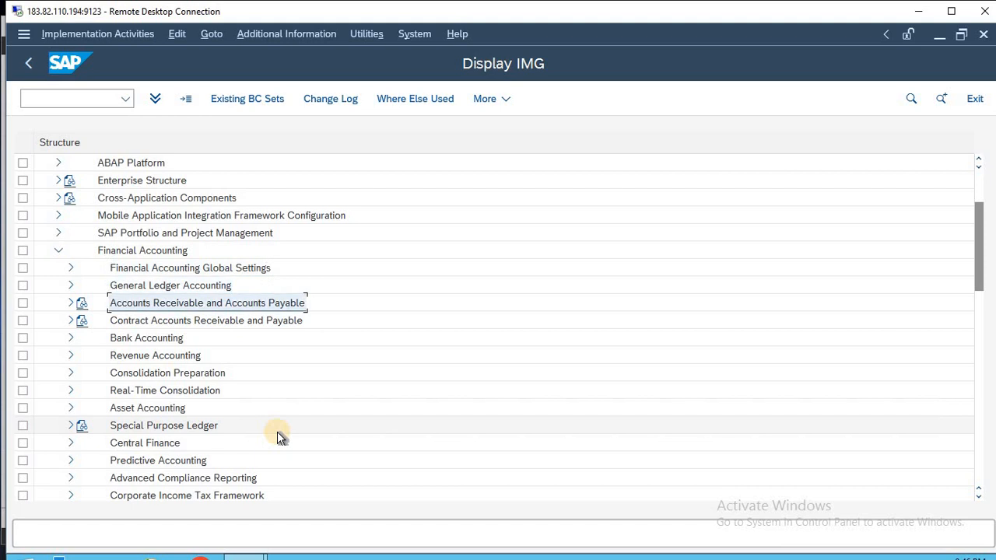
pyautogui.press('Right')
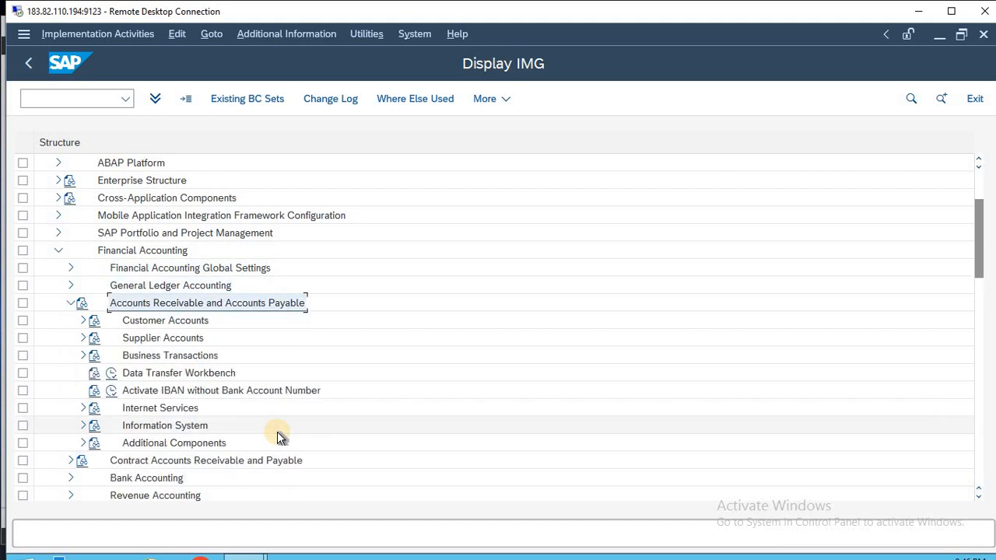
pyautogui.press('Down')
pyautogui.press('Down')
pyautogui.press('Right')
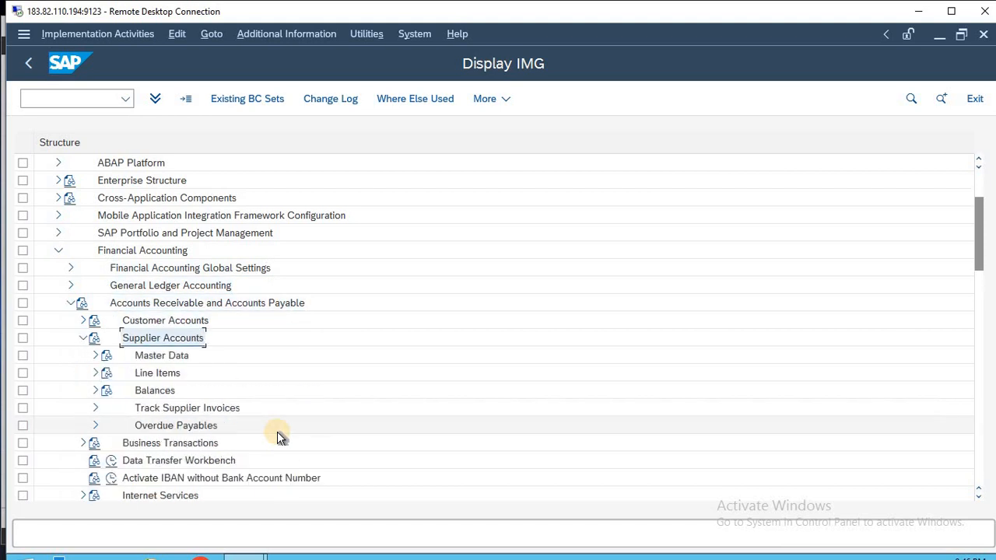
pyautogui.press('Down')
pyautogui.press('Right')
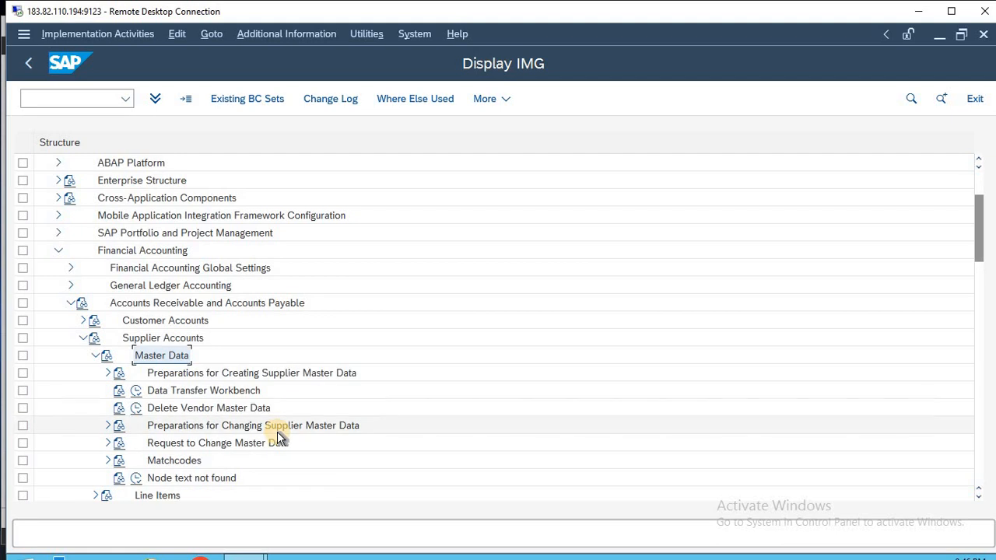
pyautogui.press('Down')
pyautogui.press('Right')
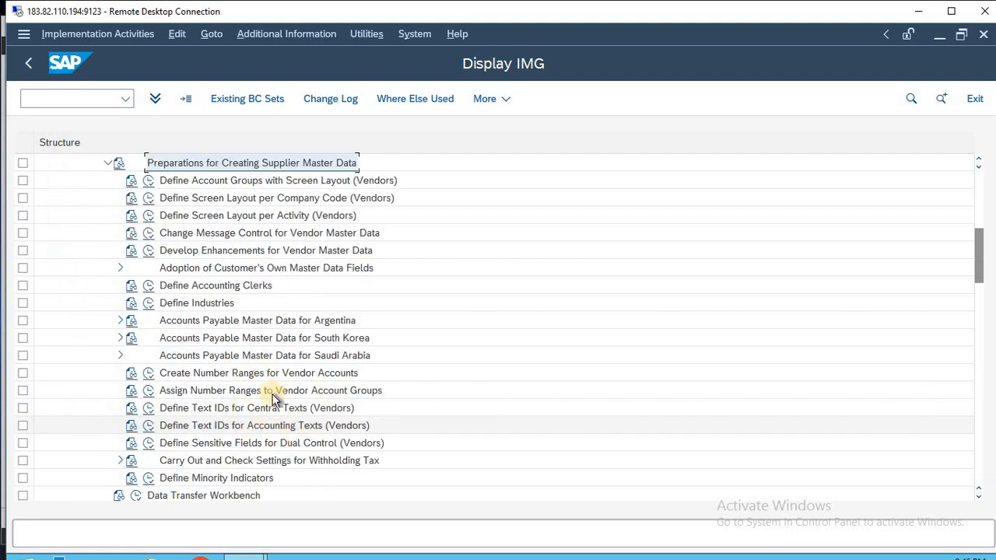
pyautogui.click(257, 374)
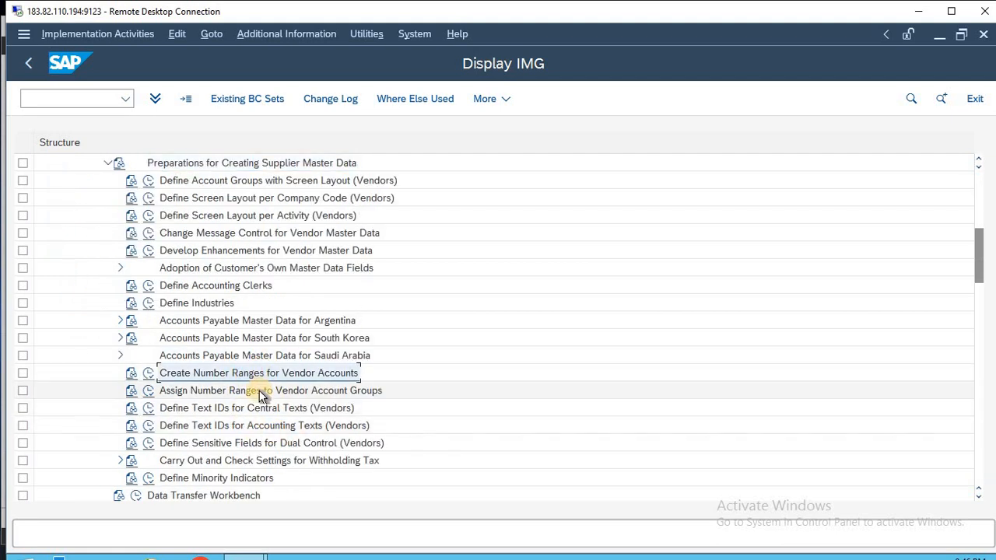
pyautogui.click(260, 392)
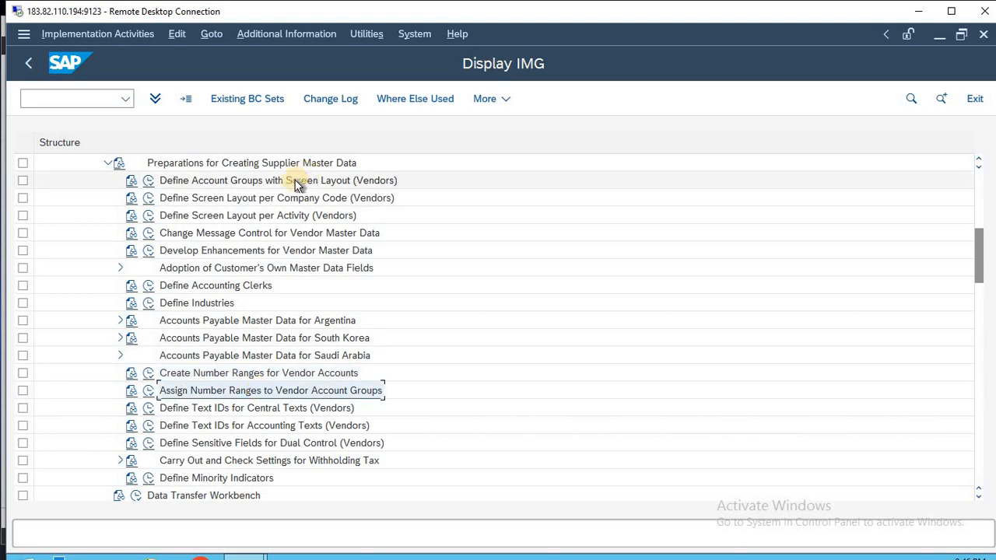
pyautogui.press('F3')
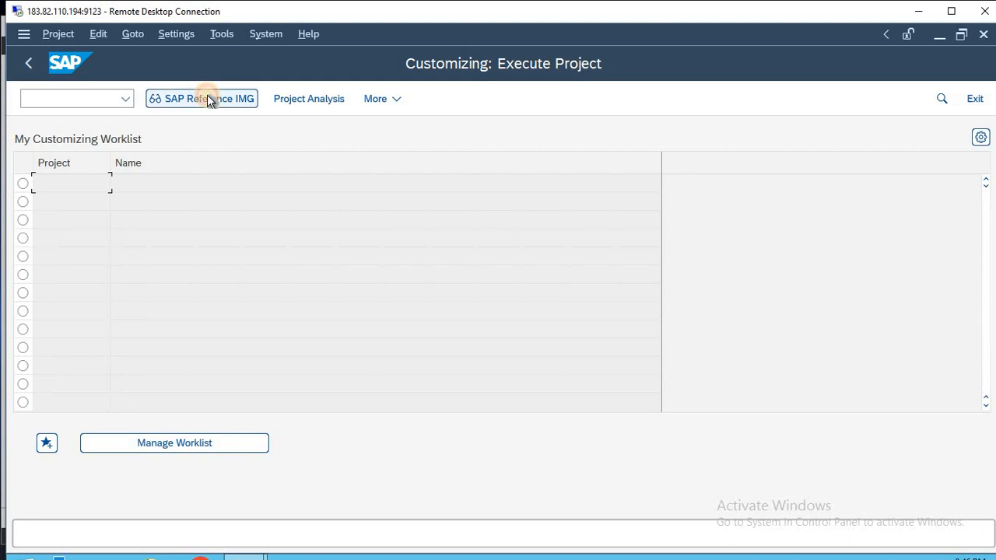
# Reopen the SAP Reference IMG and expand Cross-Application Components down to SAP Business Partner
pyautogui.click(207, 99)
pyautogui.click(174, 308)
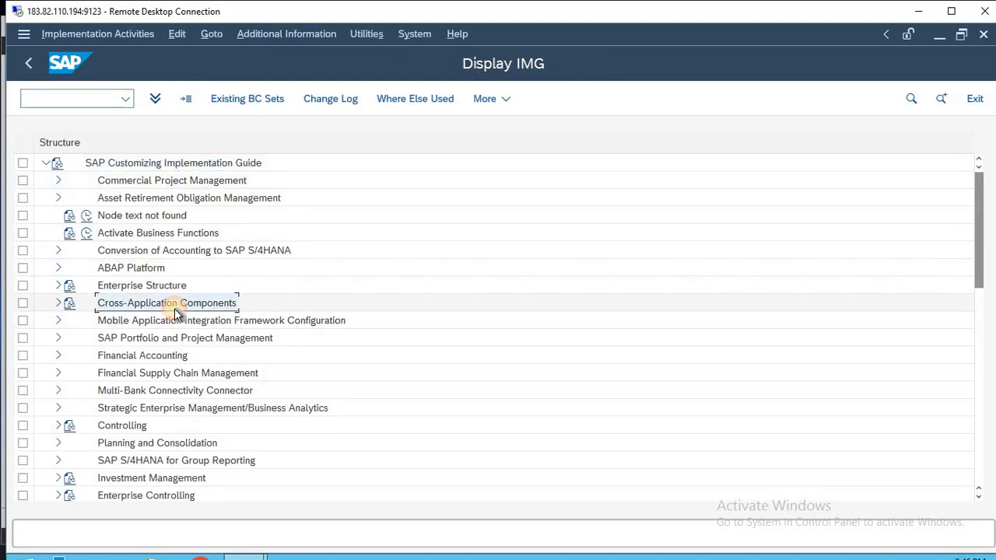
pyautogui.doubleClick(174, 308)
pyautogui.press('Down')
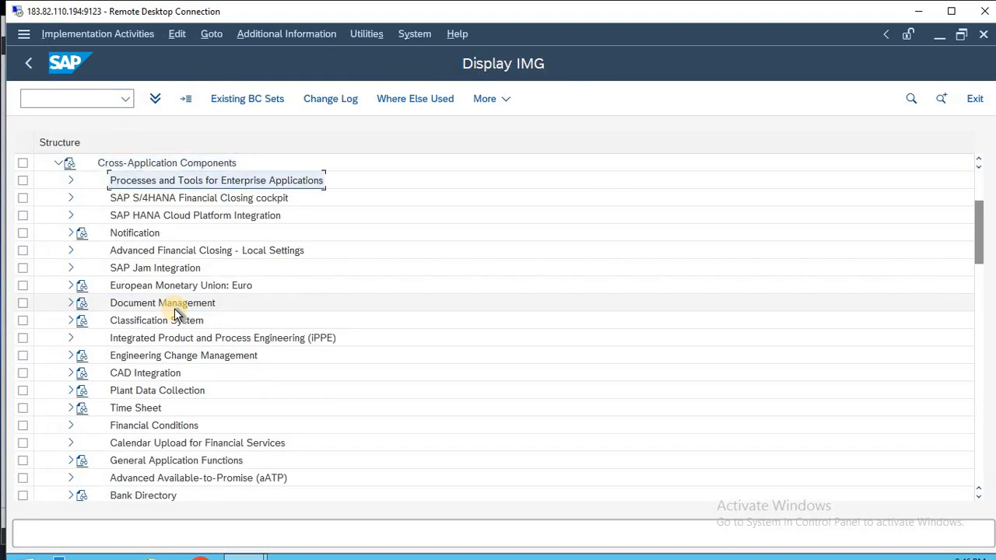
pyautogui.press('Down')
pyautogui.press('Down')
pyautogui.press('Down')
pyautogui.press('Down')
pyautogui.press('Down')
pyautogui.press('Down')
pyautogui.press('Down')
pyautogui.press('Down')
pyautogui.press('Down')
pyautogui.press('Down')
pyautogui.press('Down')
pyautogui.press('Down')
pyautogui.press('Down')
pyautogui.press('Down')
pyautogui.press('Down')
pyautogui.press('Down')
pyautogui.press('Down')
pyautogui.press('Down')
pyautogui.press('Down')
pyautogui.press('Down')
pyautogui.press('Up')
pyautogui.press('Up')
pyautogui.press('Up')
pyautogui.press('Up')
pyautogui.press('Up')
pyautogui.press('Up')
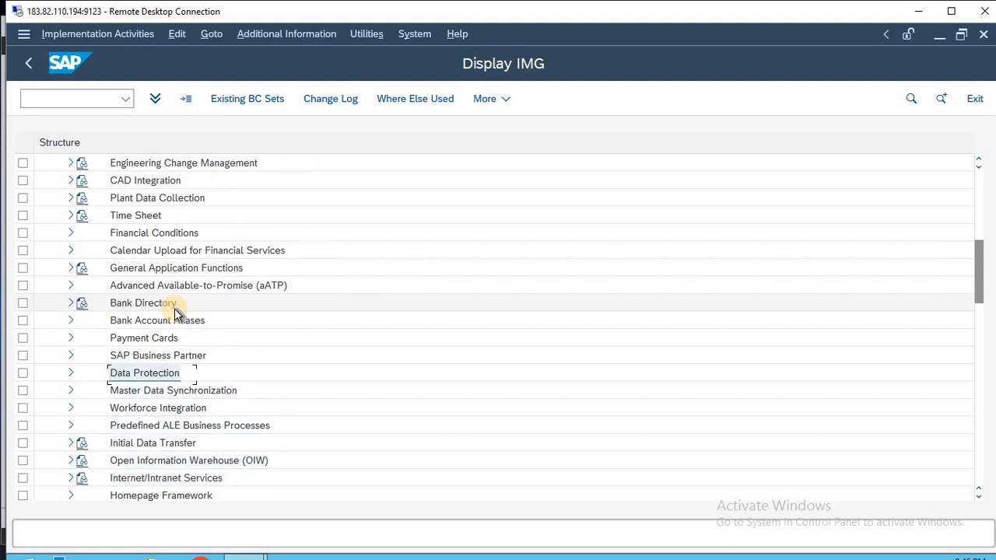
pyautogui.press('Up')
pyautogui.press('Right')
# Expand Business Partner, Basic Settings and Number Ranges and Groupings under SAP Business Partner
pyautogui.press('Down')
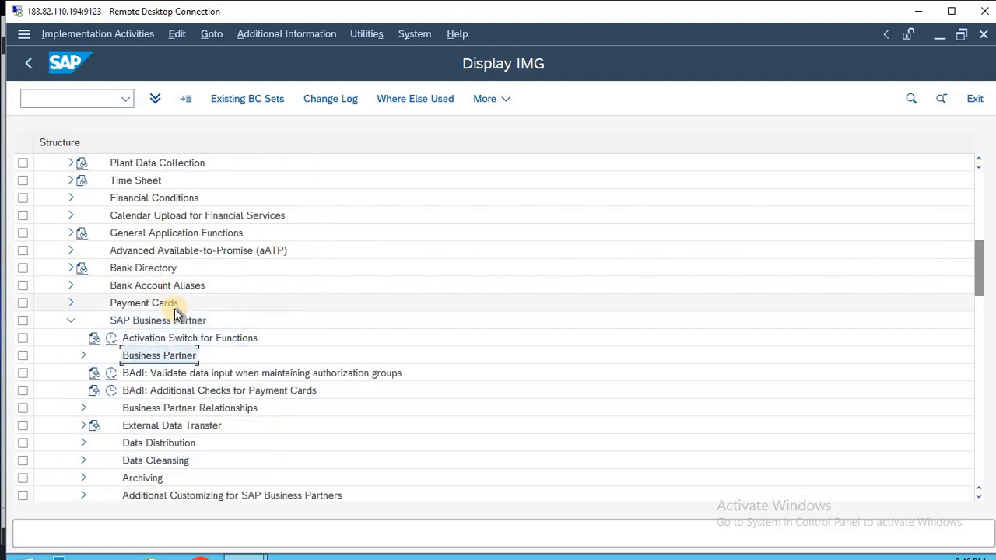
pyautogui.press('Right')
pyautogui.press('Down')
pyautogui.press('Right')
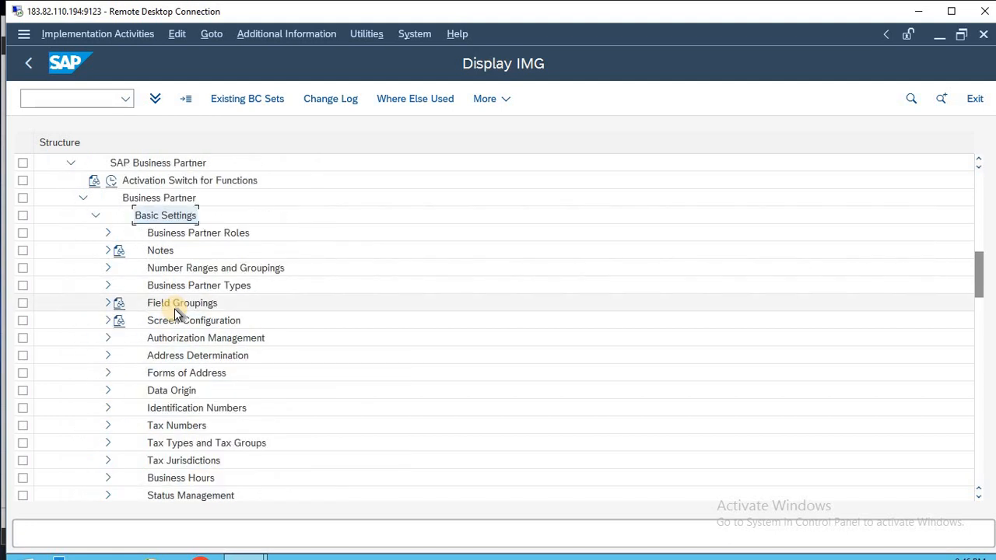
pyautogui.press('Down')
pyautogui.press('Down')
pyautogui.press('Down')
pyautogui.press('Right')
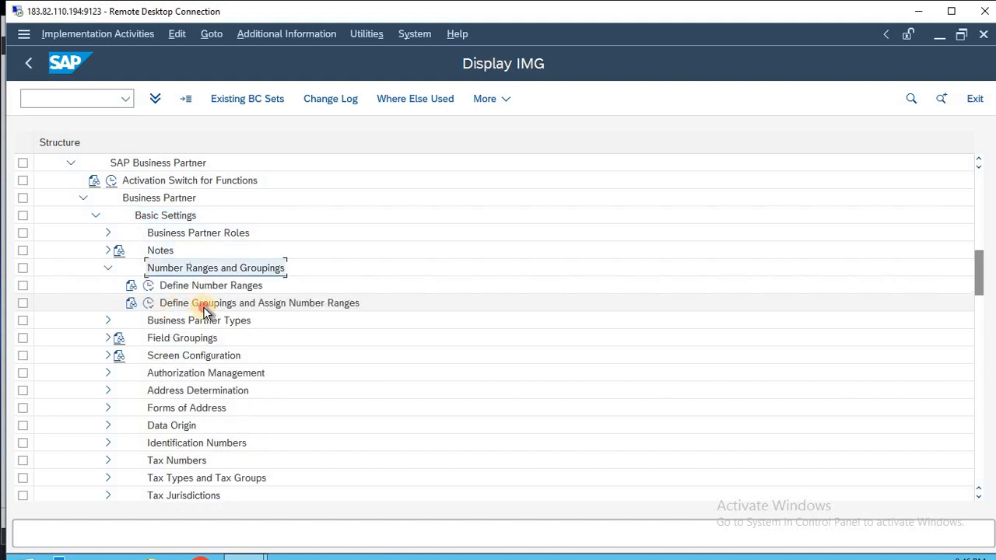
# Execute Define Groupings and Assign Number Ranges and open a blank table for new grouping entries
pyautogui.press('Down')
pyautogui.press('Down')
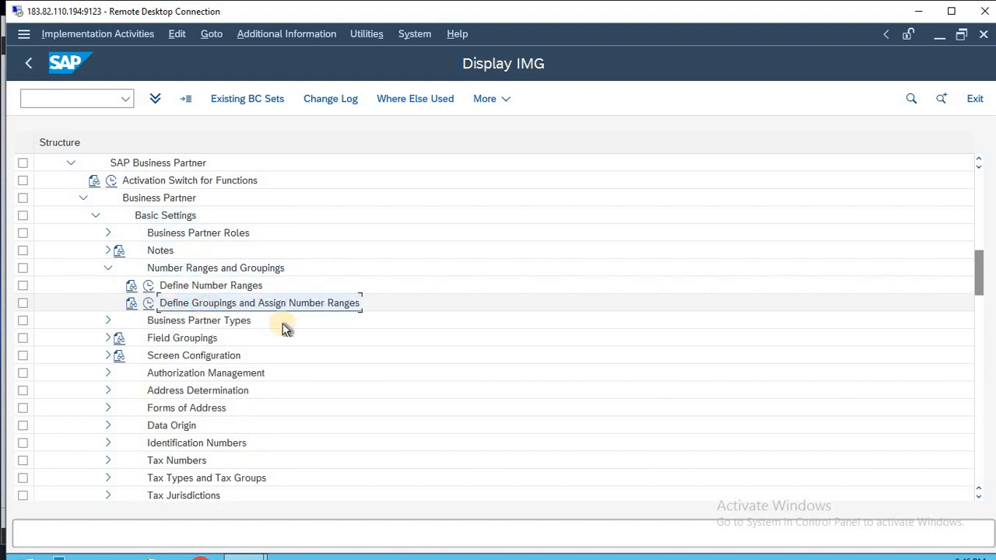
pyautogui.click(149, 304)
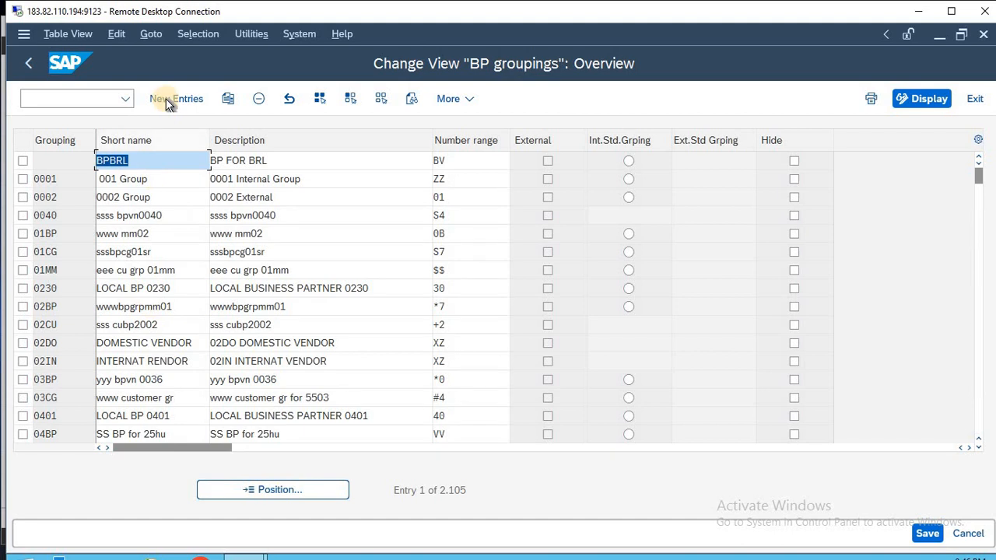
pyautogui.click(168, 103)
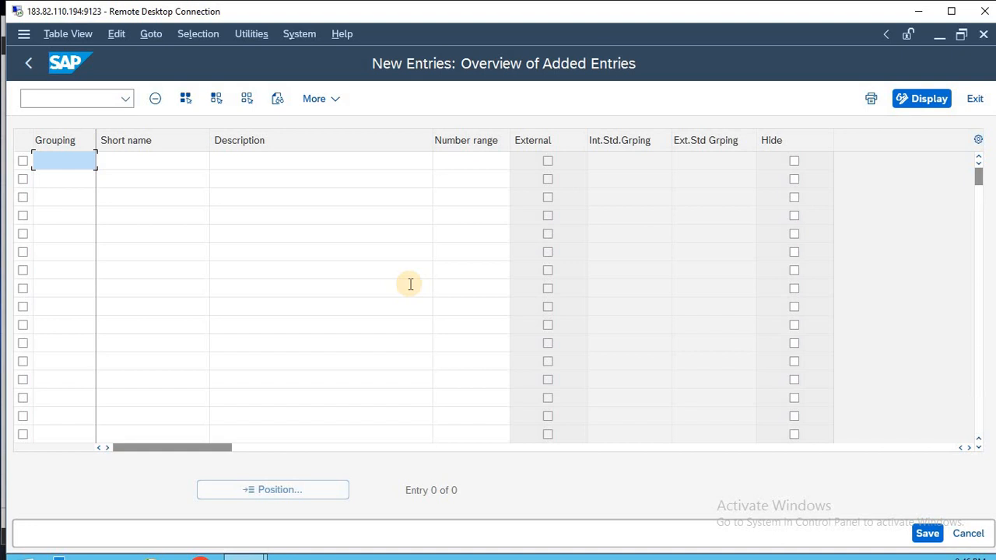
pyautogui.write('J0M1')
pyautogui.press('Down')
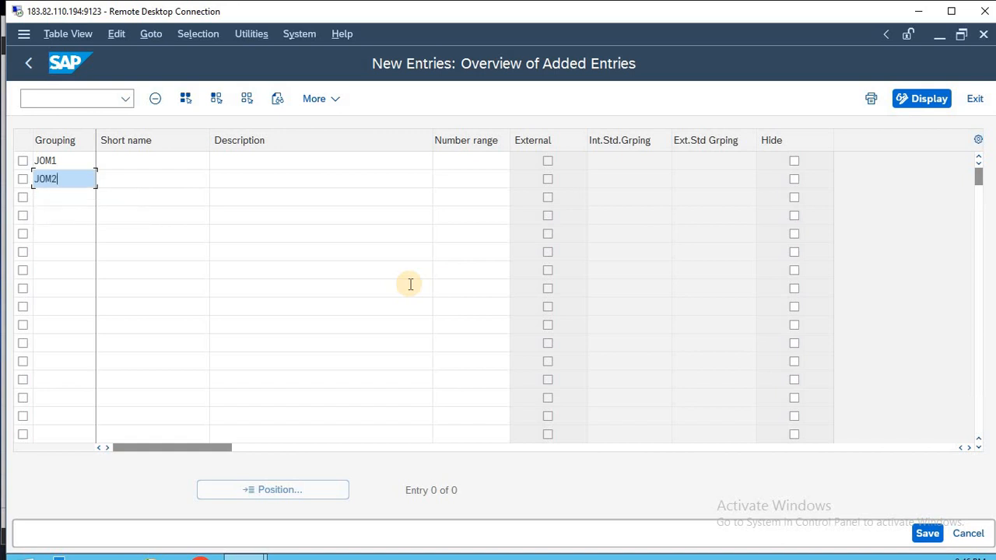
pyautogui.press('Up')
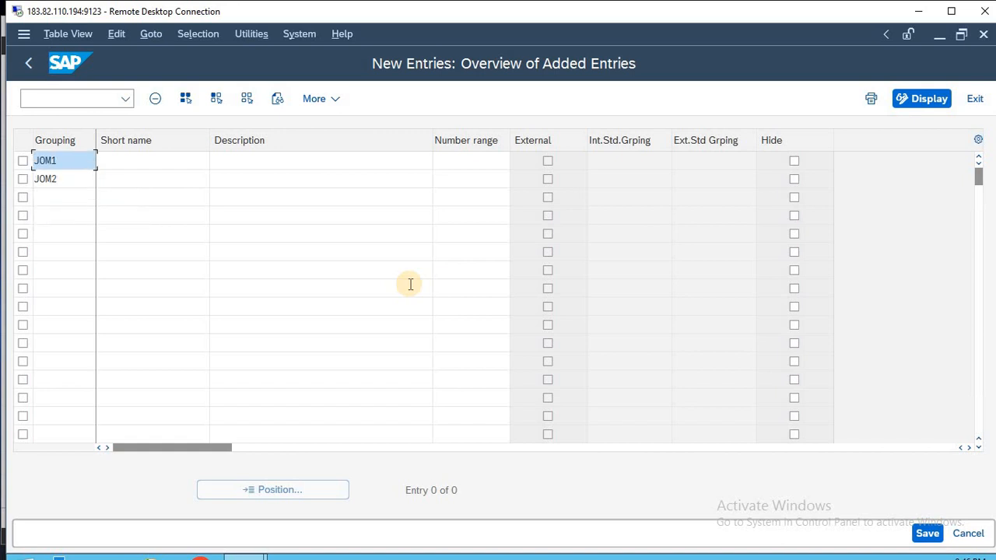
pyautogui.press('BackSpace')
pyautogui.press('BackSpace')
pyautogui.press('BackSpace')
pyautogui.press('BackSpace')
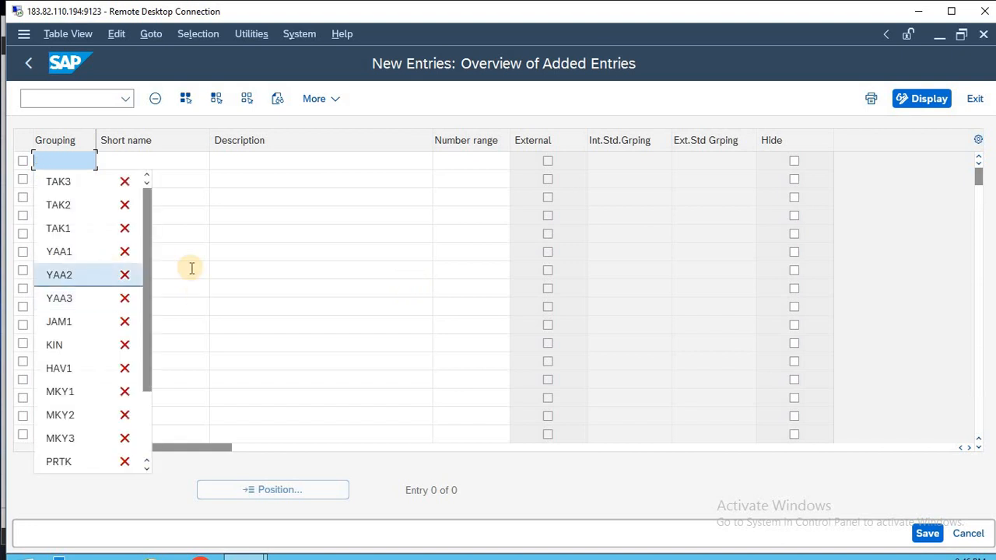
# Enter ANKT as the first grouping and replace the second grouping with MOK2
pyautogui.write('ANKT')
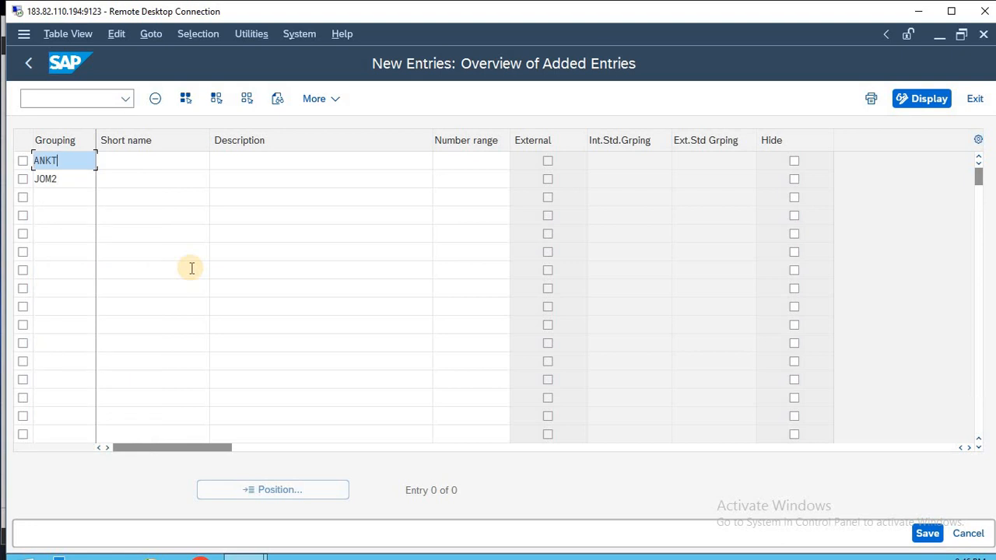
pyautogui.press('Down')
pyautogui.press('BackSpace')
pyautogui.press('BackSpace')
pyautogui.press('BackSpace')
pyautogui.press('BackSpace')
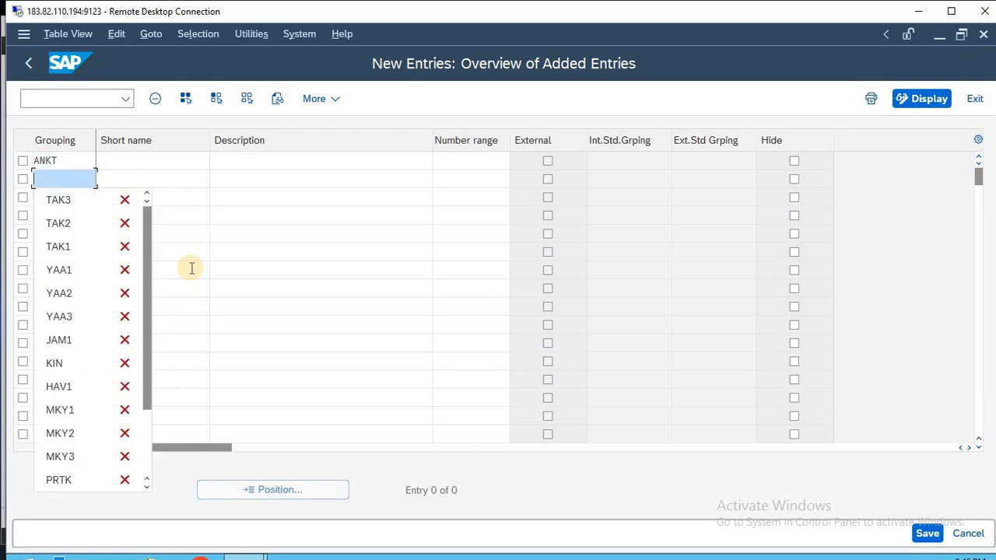
pyautogui.write('MO')
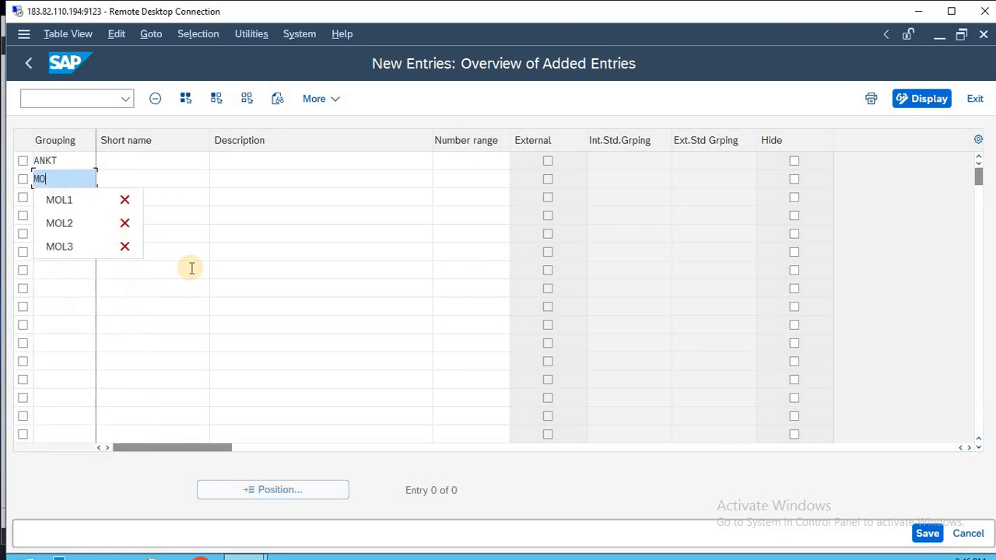
pyautogui.write('K')
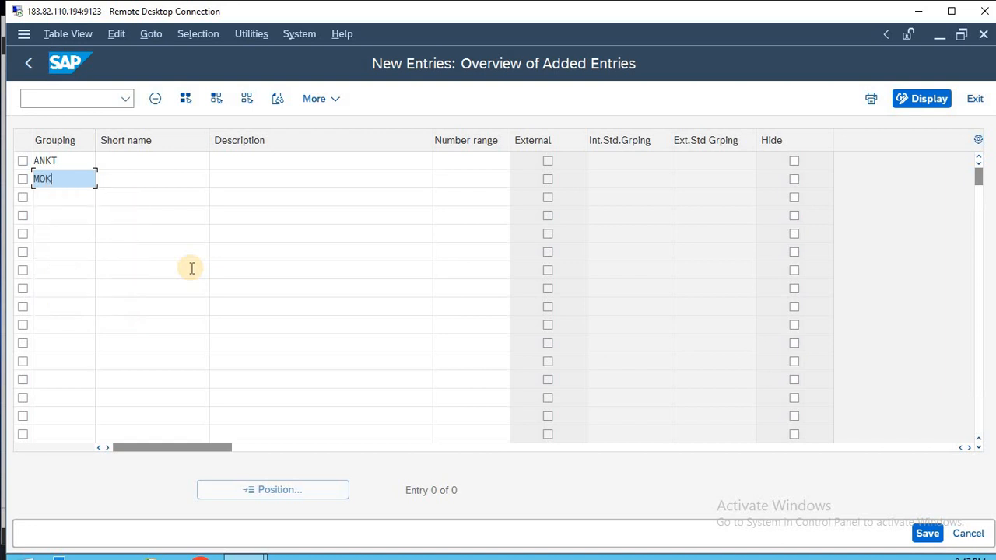
pyautogui.write('2')
pyautogui.press('Down')
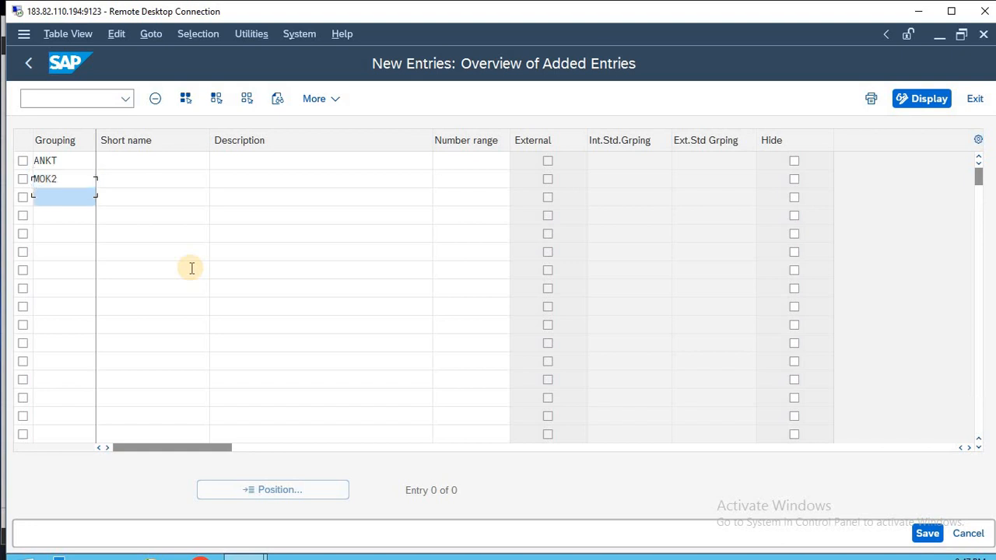
pyautogui.write('HAM')
pyautogui.press('BackSpace')
pyautogui.press('BackSpace')
pyautogui.press('BackSpace')
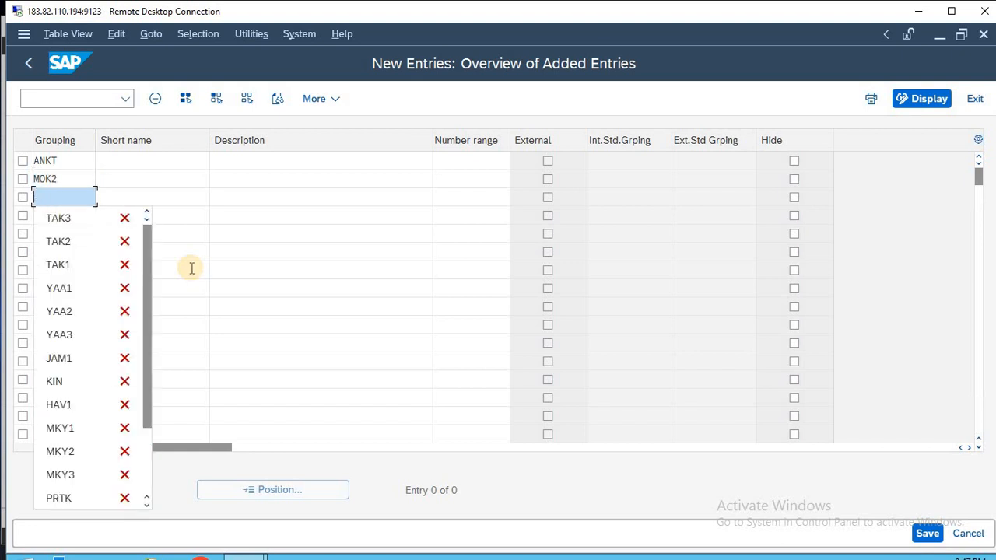
# Enter VKS2 as the third grouping
pyautogui.write('VKS')
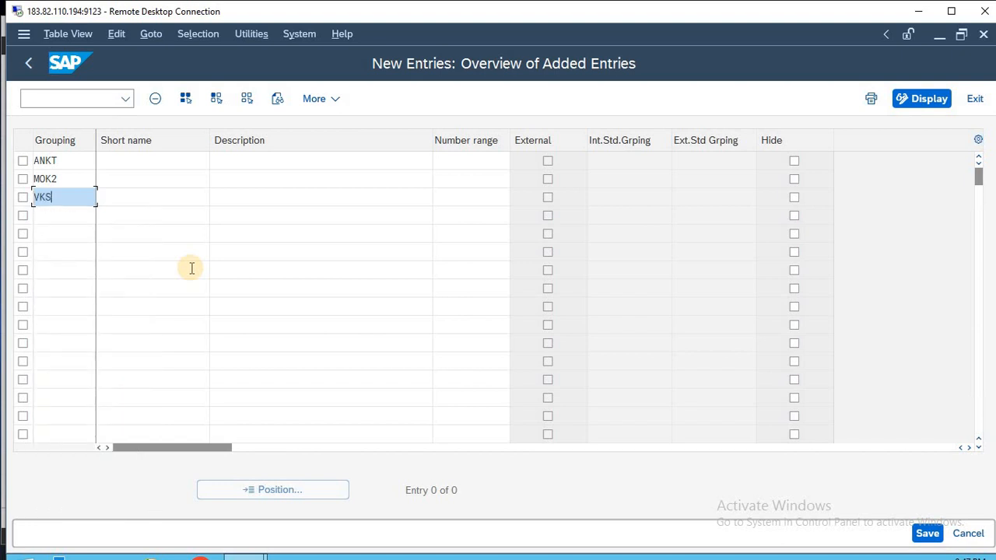
pyautogui.write('2')
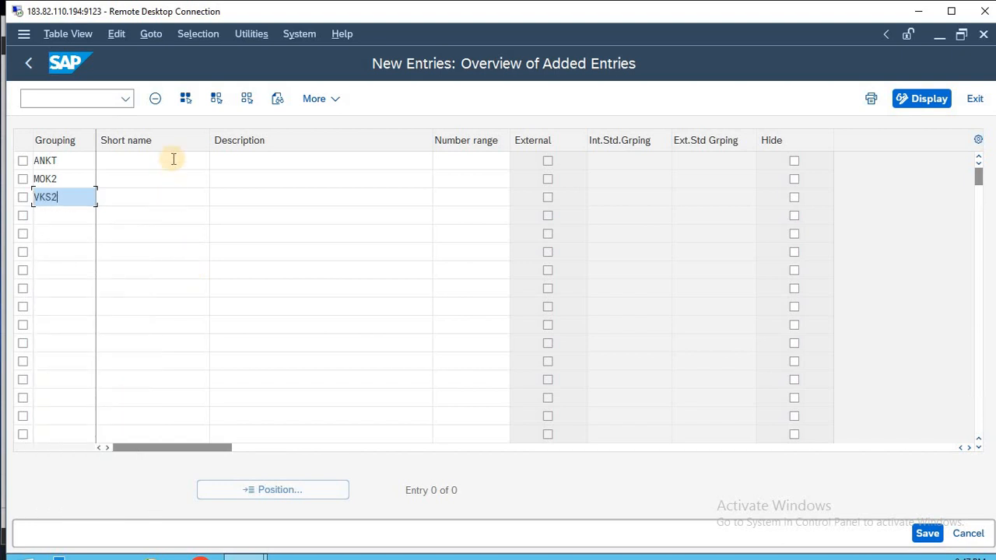
# Set the short names to DOMESTIC CUST for ANKT, INTERNATIONAL for MOK2 and ONE TIME for VKS2
pyautogui.click(150, 160)
pyautogui.write('DOME')
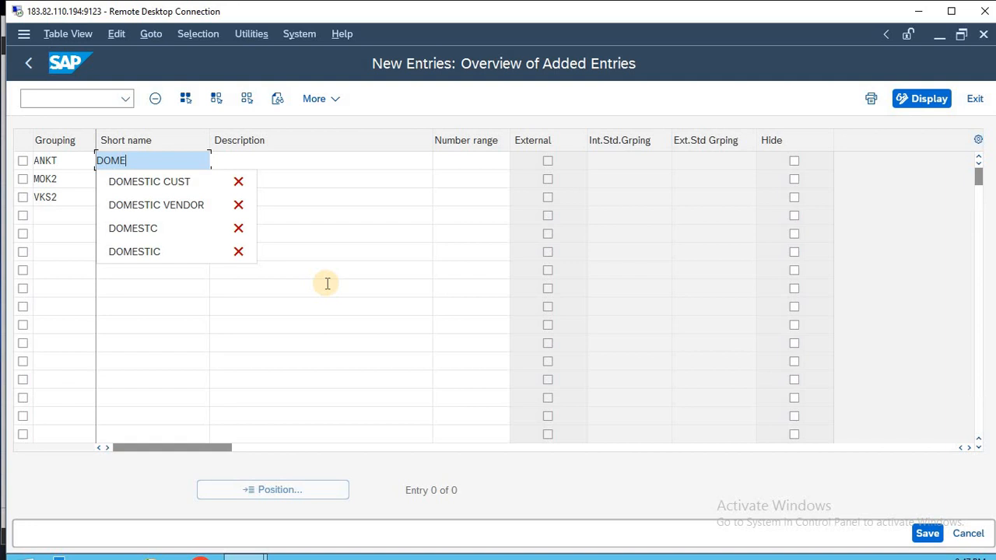
pyautogui.press('Down')
pyautogui.press('Return')
pyautogui.press('Down')
pyautogui.write('INTER')
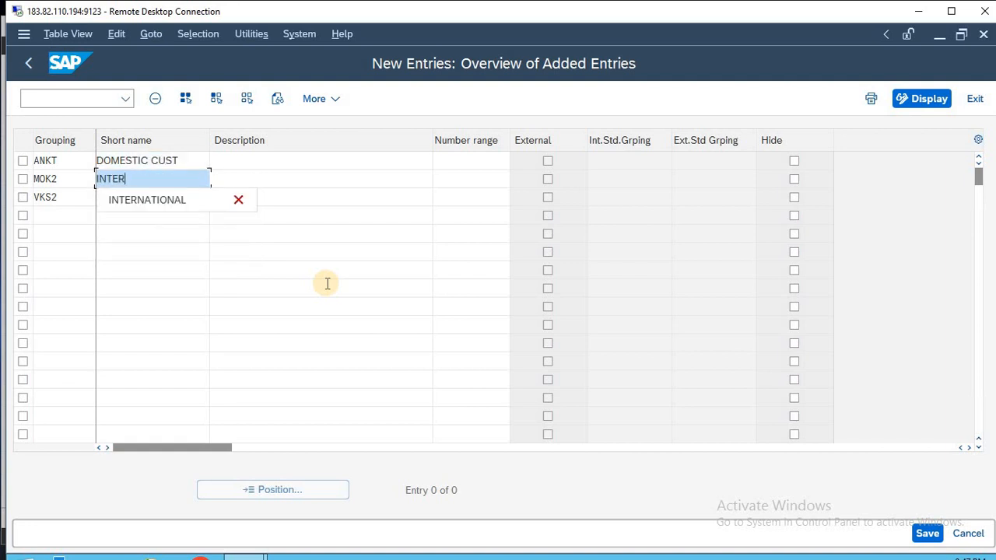
pyautogui.press('Down')
pyautogui.press('Return')
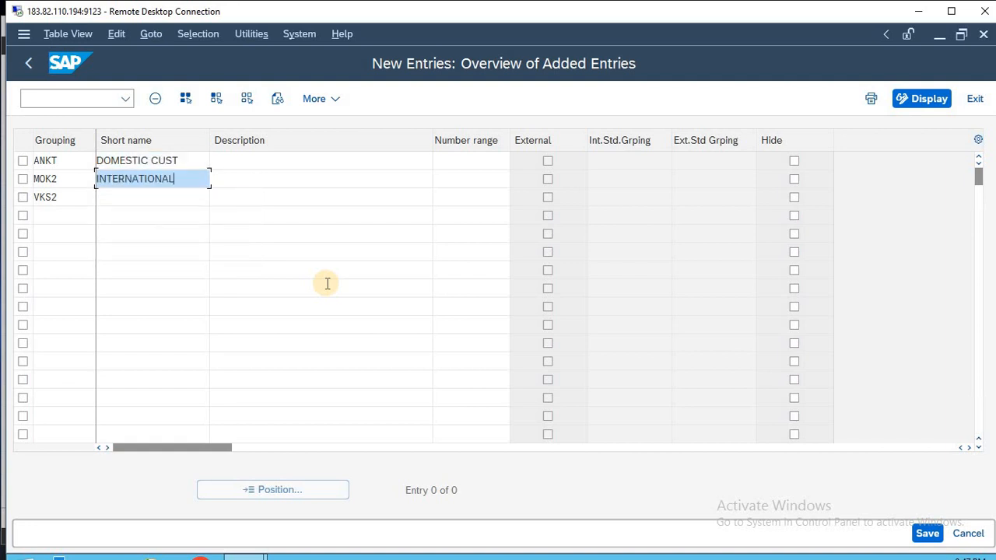
pyautogui.press('Down')
pyautogui.write('ONE')
pyautogui.press('Down')
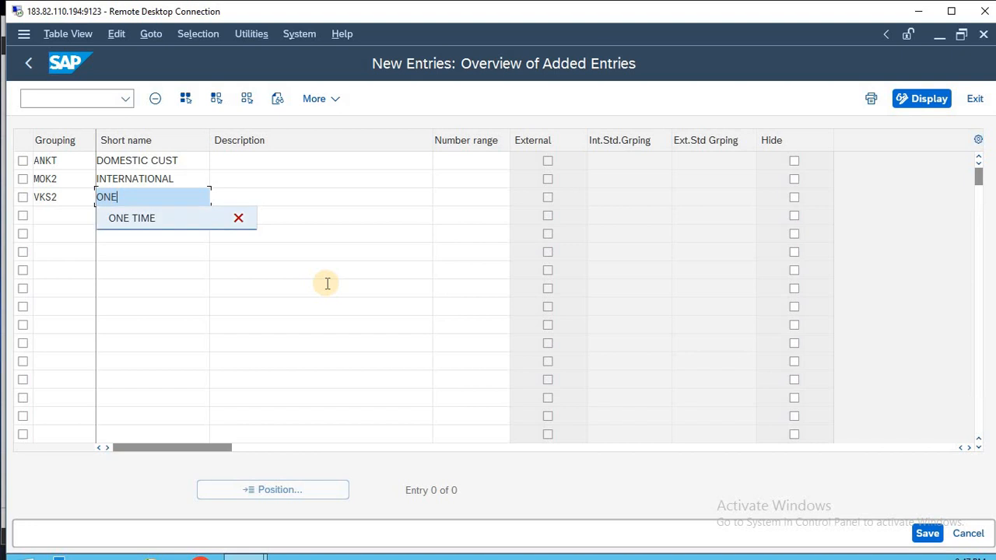
pyautogui.press('Return')
# Enter ANKT DOMESTIC CUST as the description of grouping ANKT
pyautogui.click(267, 161)
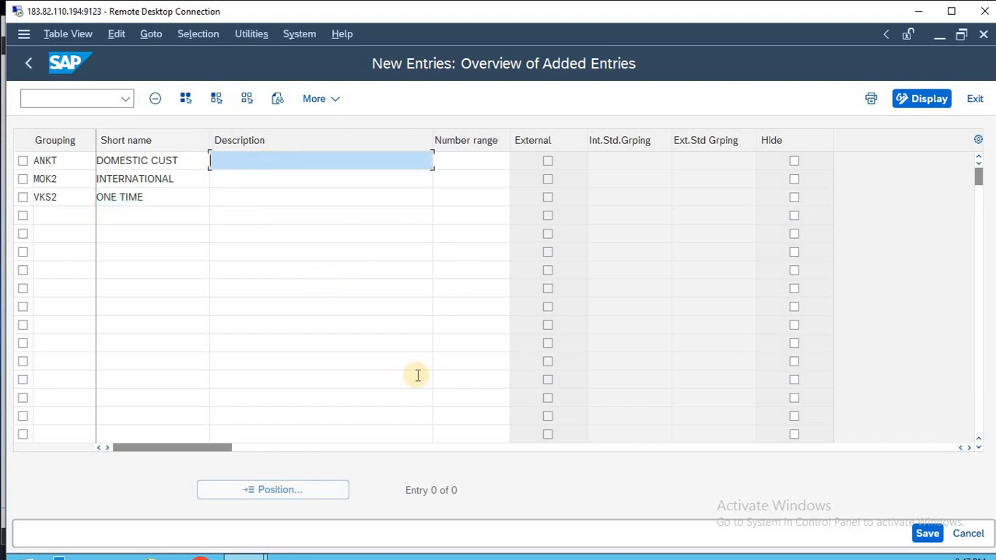
pyautogui.write('ANKT DOMESTIC ')
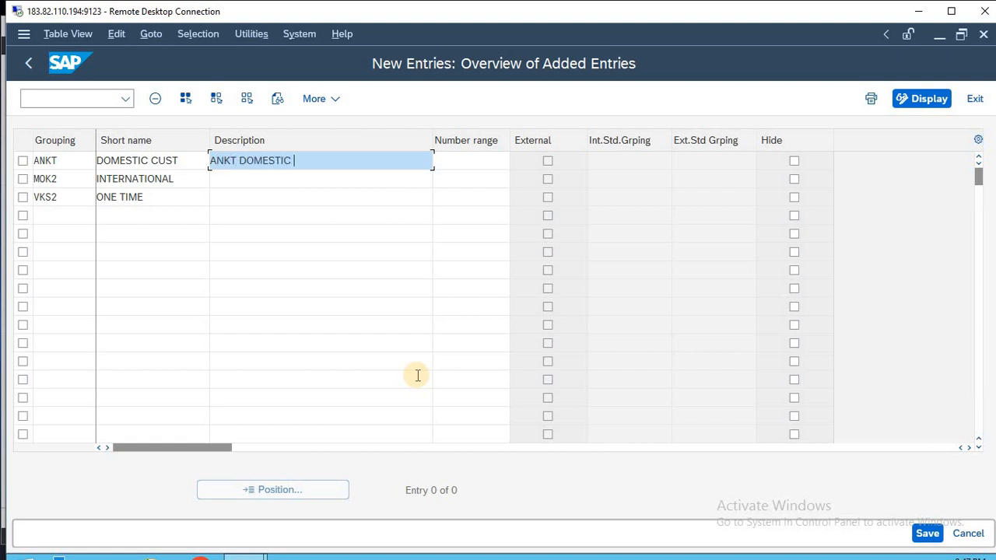
pyautogui.write('VUST')
pyautogui.press('BackSpace')
pyautogui.press('BackSpace')
pyautogui.press('BackSpace')
pyautogui.press('BackSpace')
pyautogui.write('CUST')
pyautogui.press('Down')
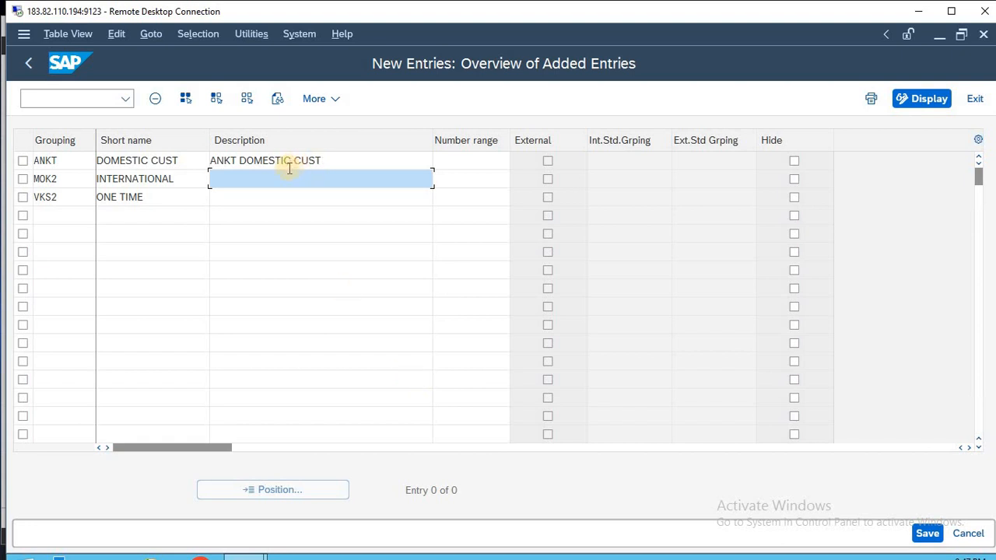
# Set the descriptions to MOK2 INTERNATIONAL CUSTOMER for grouping MOK2 and VKS2 ONE TIME for grouping VKS2
pyautogui.write('MOK2')
pyautogui.click(344, 163)
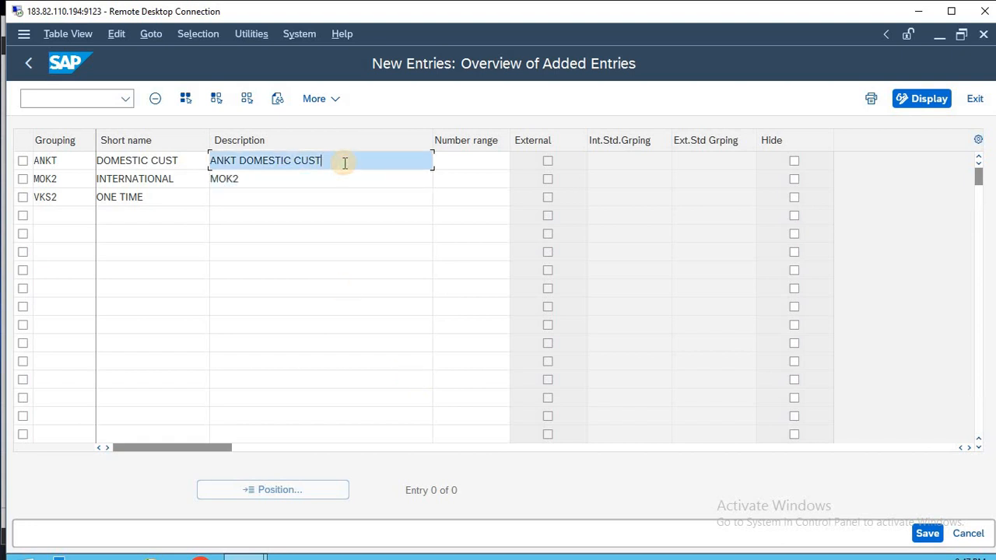
pyautogui.click(306, 179)
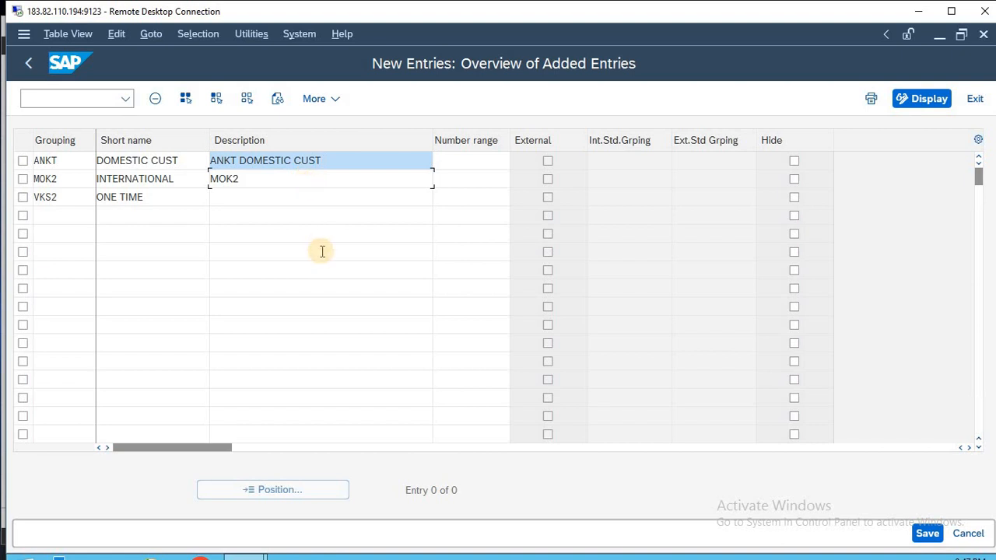
pyautogui.write('INTER')
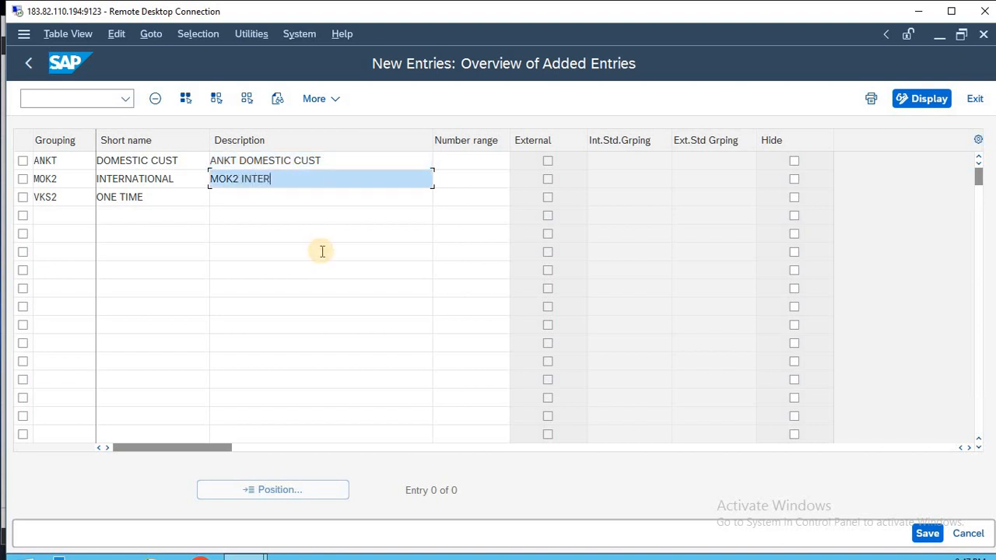
pyautogui.write('NATIONAL CUSTOMER')
pyautogui.press('Down')
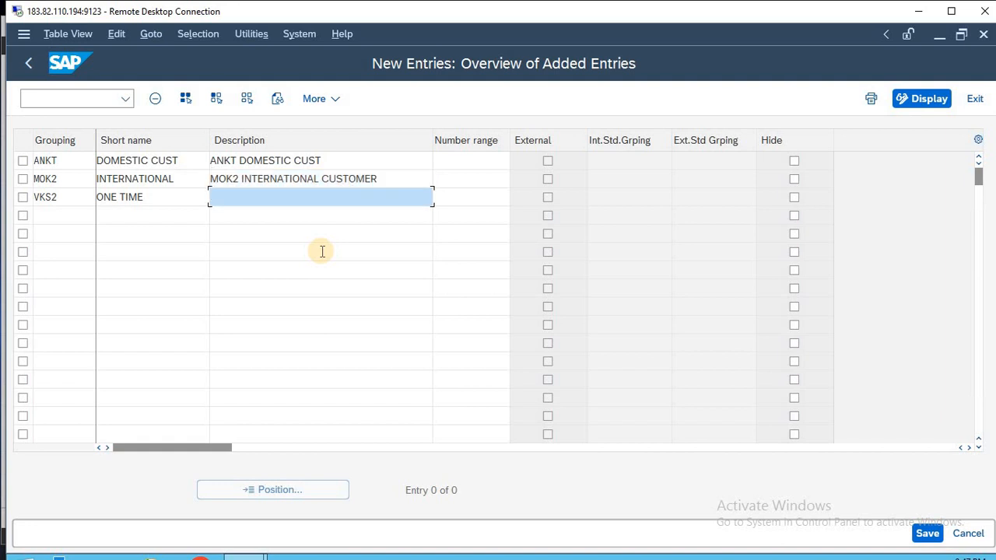
pyautogui.write('VKS2 ONE TIME')
# Assign number range 99 to groupings ANKT, MOK2 and VKS2 and save them, accepting the customizing request
pyautogui.click(468, 160)
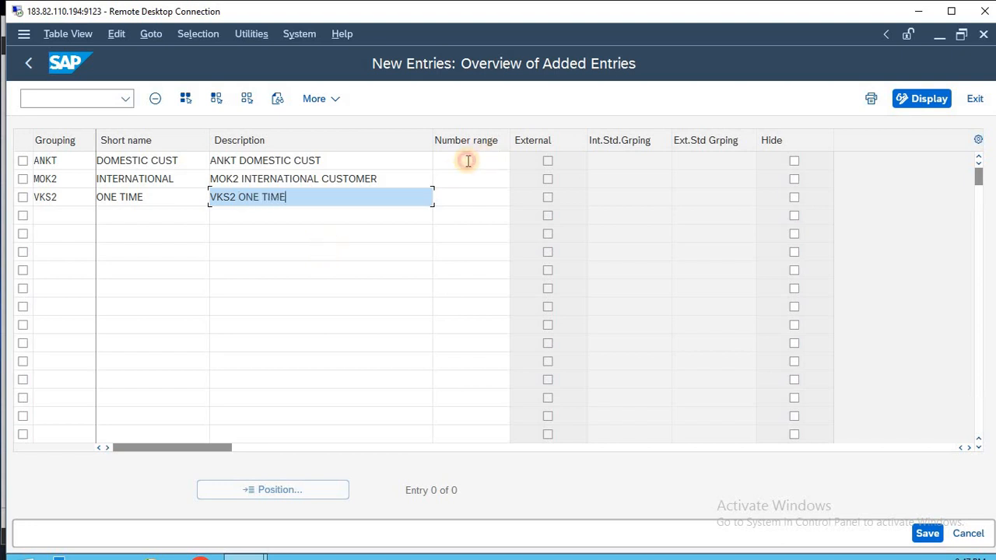
pyautogui.write('99')
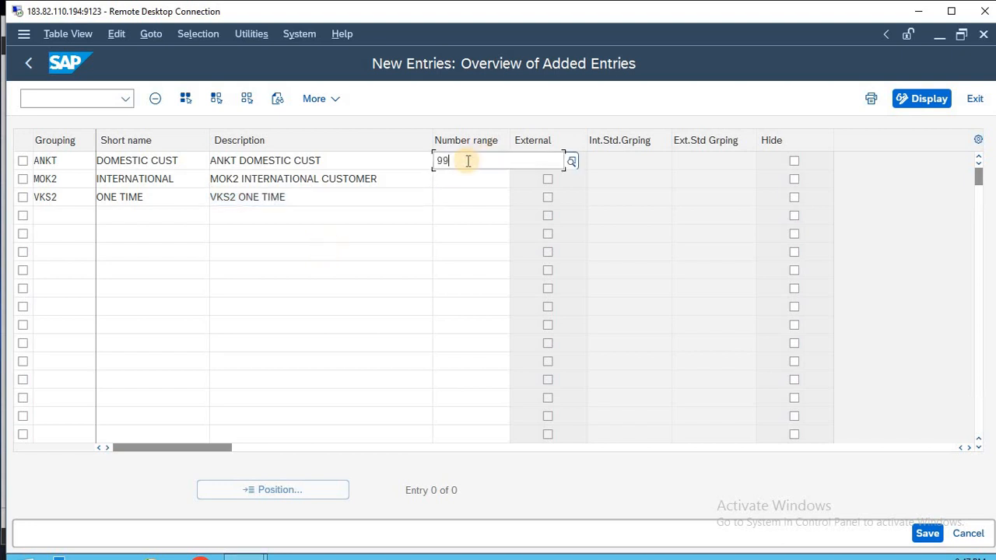
pyautogui.press('Tab')
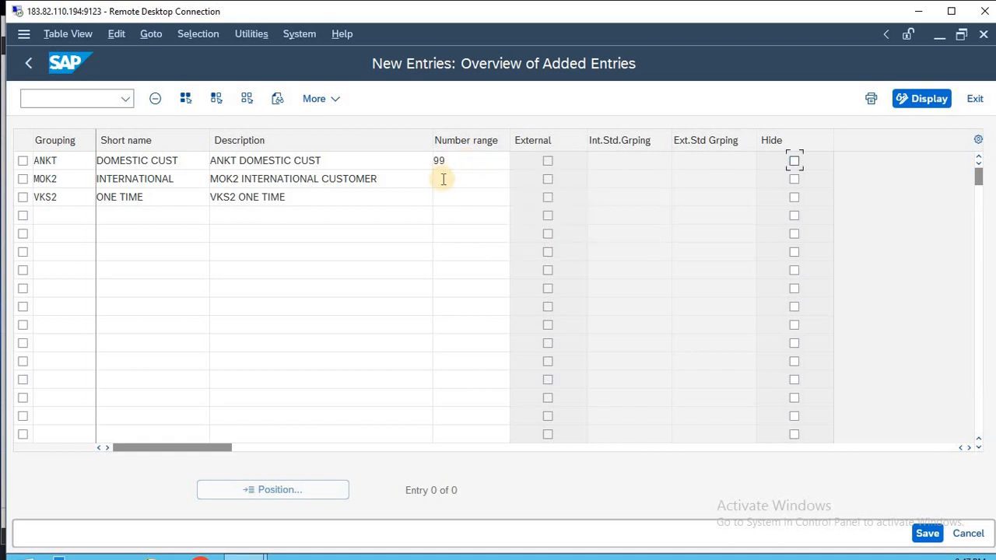
pyautogui.click(442, 178)
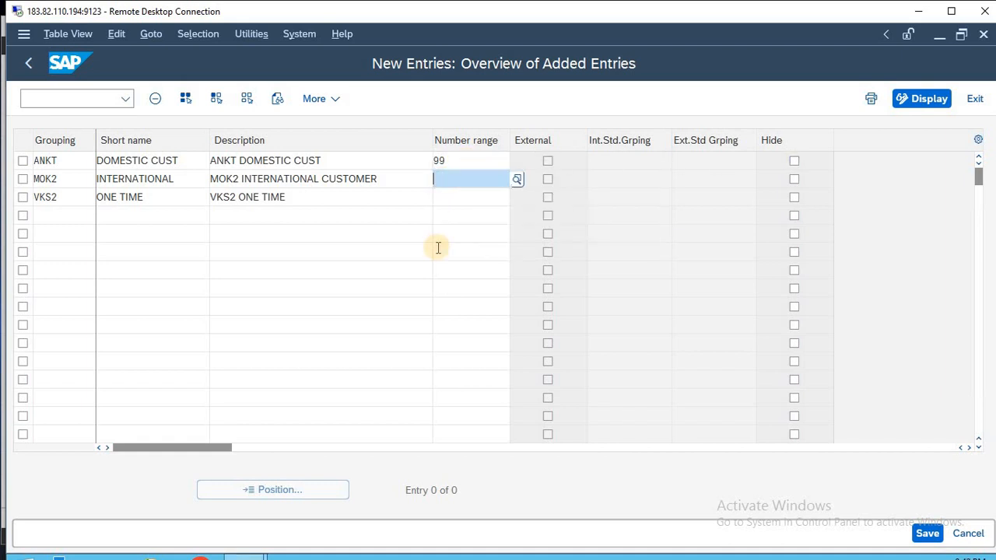
pyautogui.write('99')
pyautogui.click(440, 197)
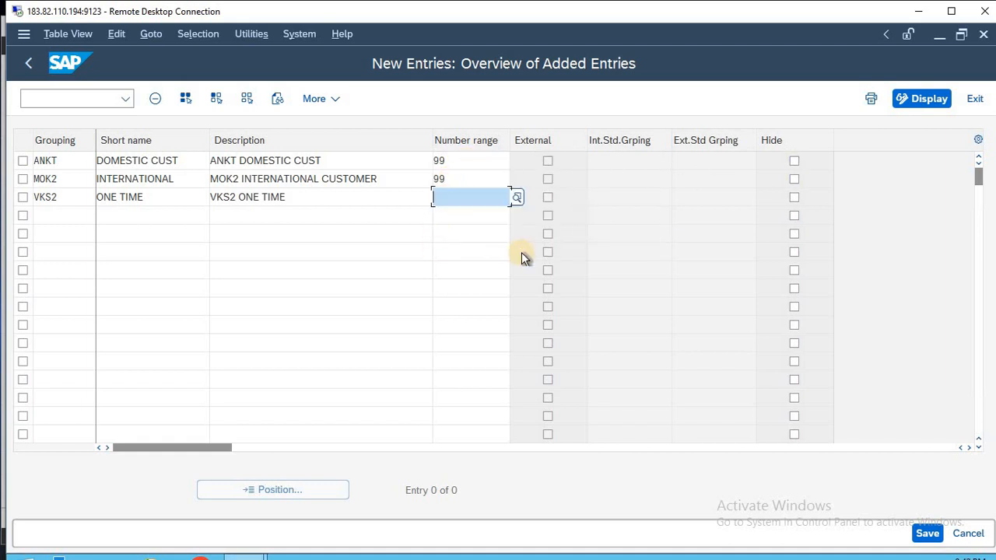
pyautogui.write('99')
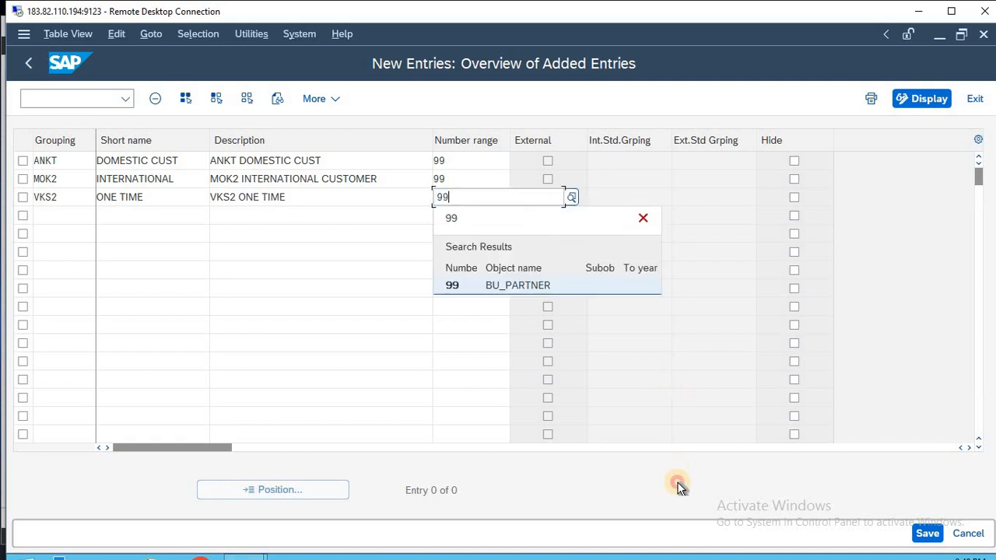
pyautogui.press('Escape')
pyautogui.click(926, 534)
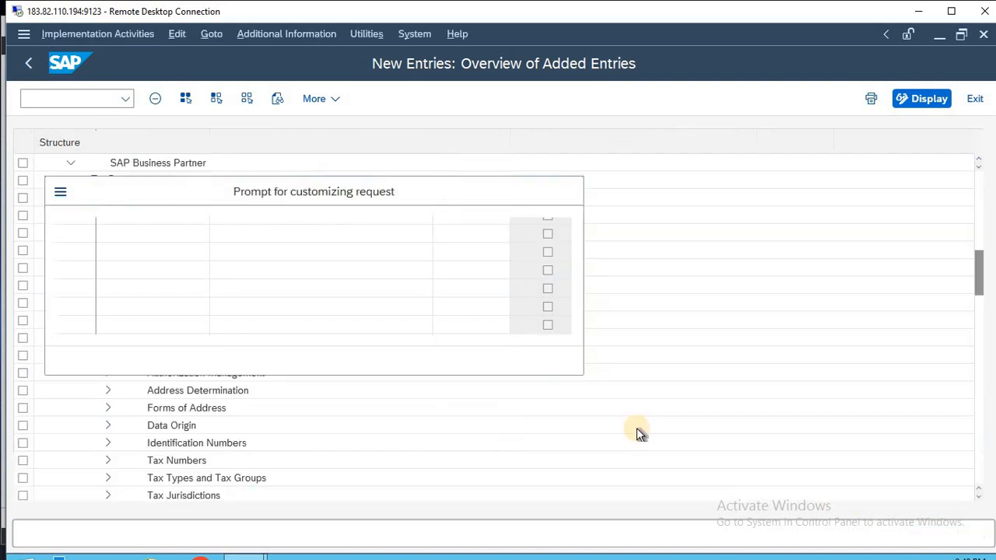
pyautogui.click(391, 363)
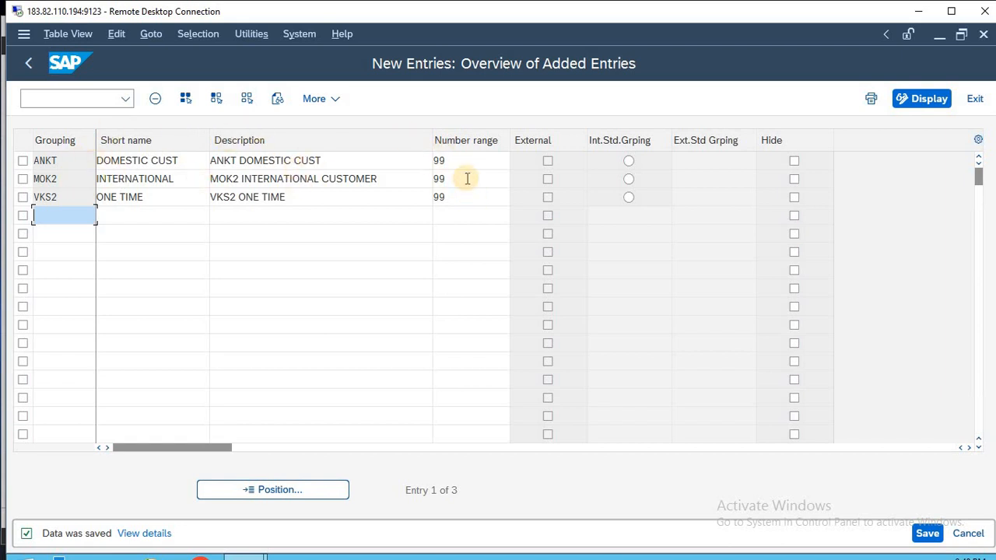
# Copy grouping ANKT into cell W28 of the Business Partner sheet in the Excel notes workbook
pyautogui.moveTo(66, 158); pyautogui.dragTo(17, 157)
pyautogui.hotkey('ctrl', 'c')
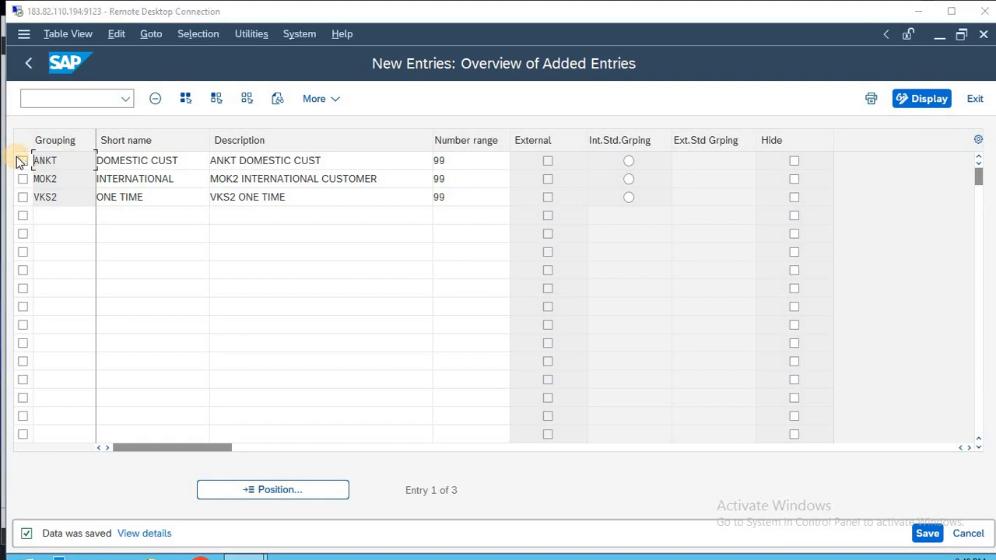
pyautogui.hotkey('alt', 'Tab')
pyautogui.press('Right')
pyautogui.press('Right')
pyautogui.press('Right')
pyautogui.press('Right')
pyautogui.press('Right')
pyautogui.press('Right')
pyautogui.press('Right')
pyautogui.press('Right')
pyautogui.press('Right')
pyautogui.press('Right')
pyautogui.press('Right')
pyautogui.press('Right')
pyautogui.press('Right')
pyautogui.press('Right')
pyautogui.press('Right')
pyautogui.press('Right')
pyautogui.press('Right')
pyautogui.press('Right')
pyautogui.press('Right')
pyautogui.press('Right')
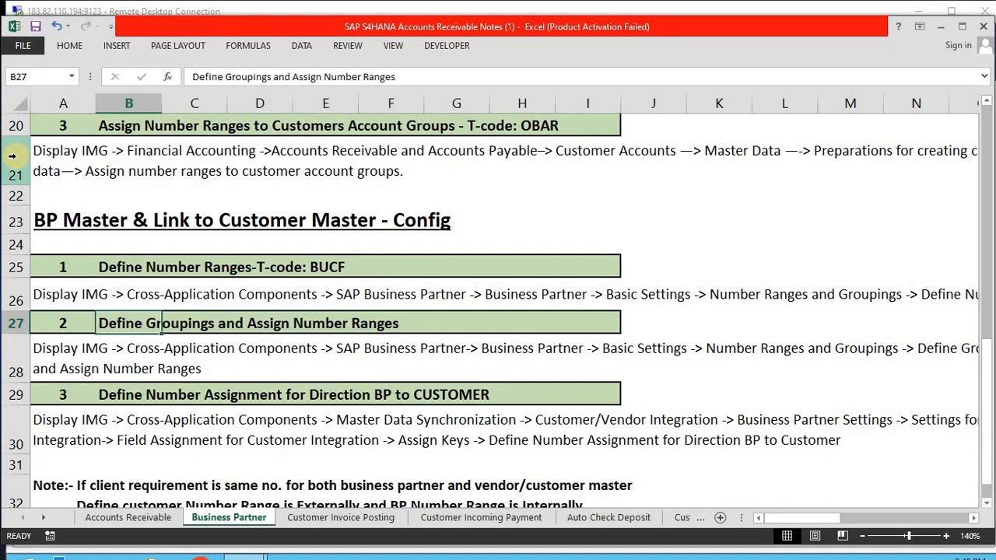
pyautogui.press('Down')
pyautogui.press('Right')
pyautogui.press('Left')
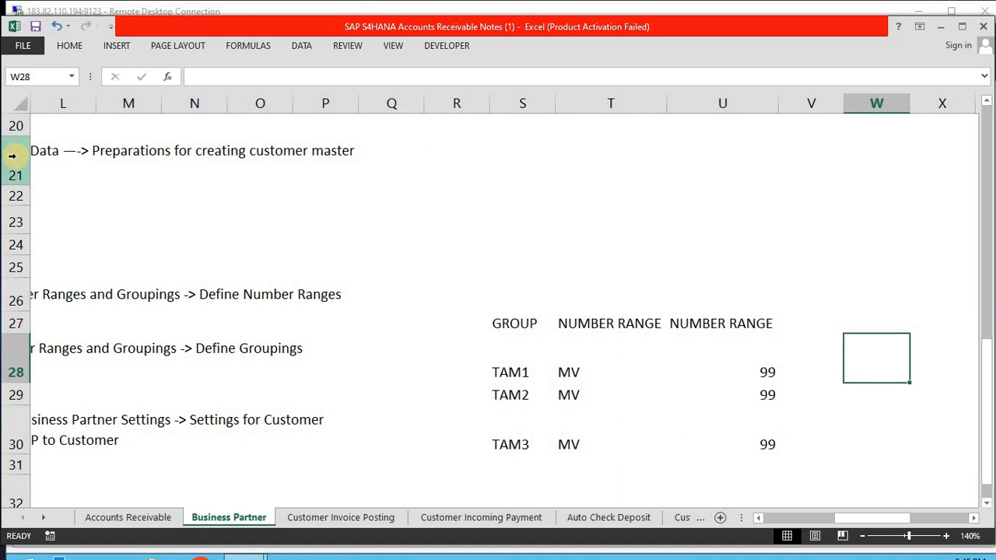
pyautogui.press('Left')
pyautogui.press('Right')
pyautogui.hotkey('ctrl', 'v')
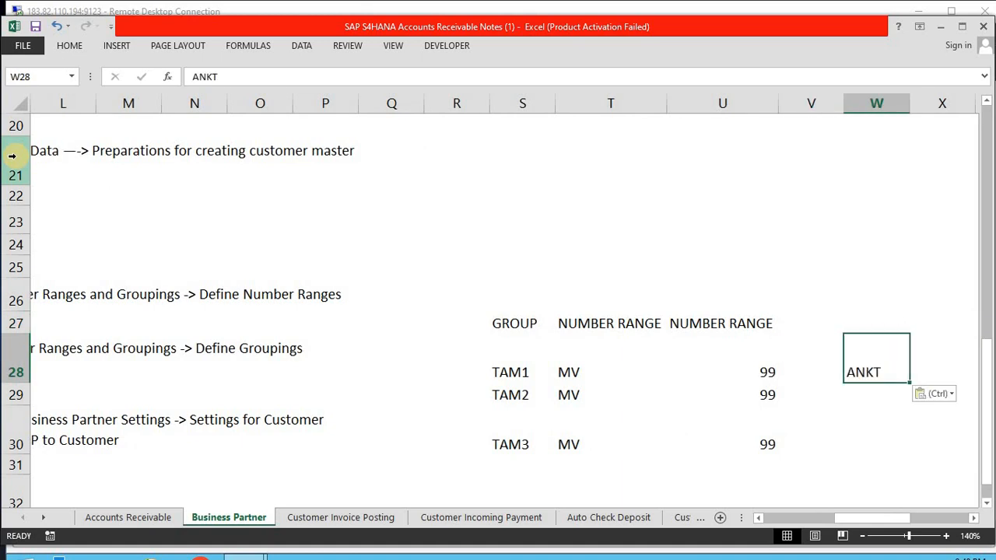
# Copy grouping MOK2 from the SAP groupings table into cell W29 of the Excel notes
pyautogui.hotkey('alt', 'Tab')
pyautogui.click(20, 160)
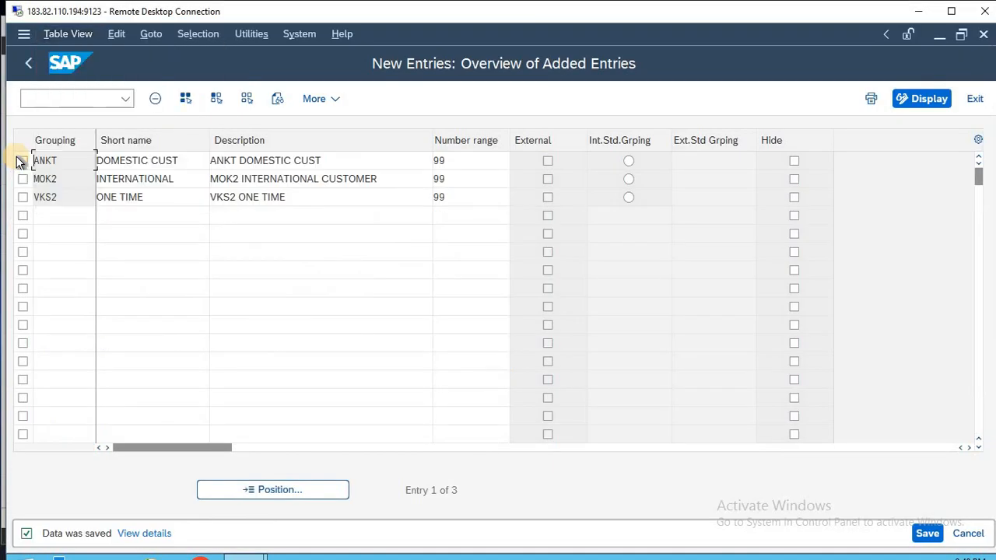
pyautogui.moveTo(60, 178); pyautogui.dragTo(12, 177)
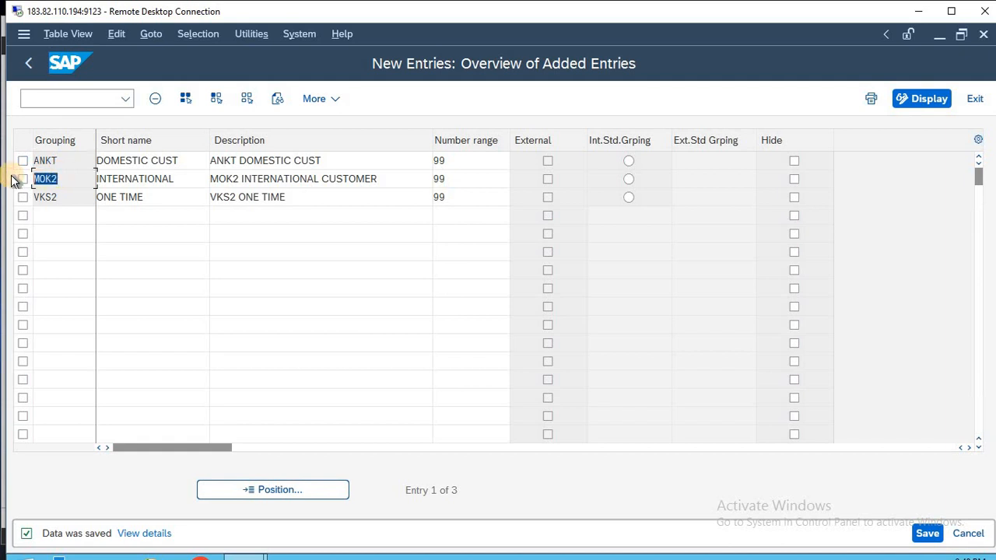
pyautogui.hotkey('ctrl', 'c')
pyautogui.hotkey('alt', 'Tab')
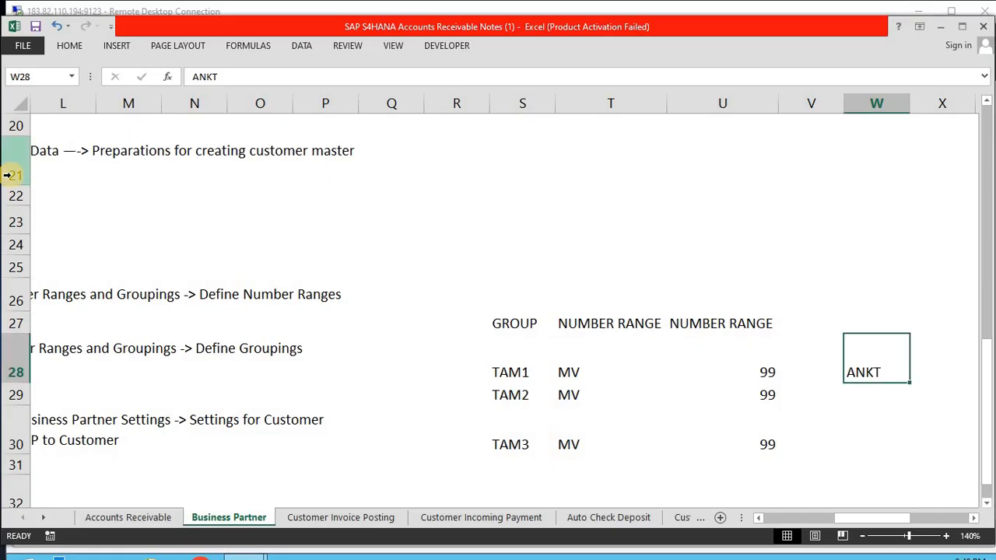
pyautogui.press('Return')
pyautogui.hotkey('ctrl', 'v')
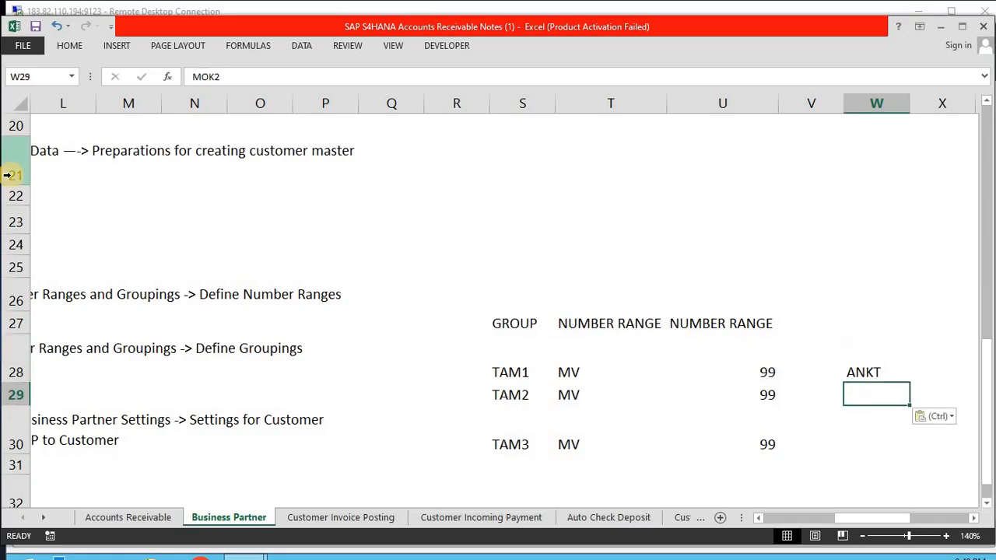
pyautogui.press('Return')
# Copy grouping VKS2 from the SAP groupings table into cell W30 of the Excel notes
pyautogui.hotkey('alt', 'Tab')
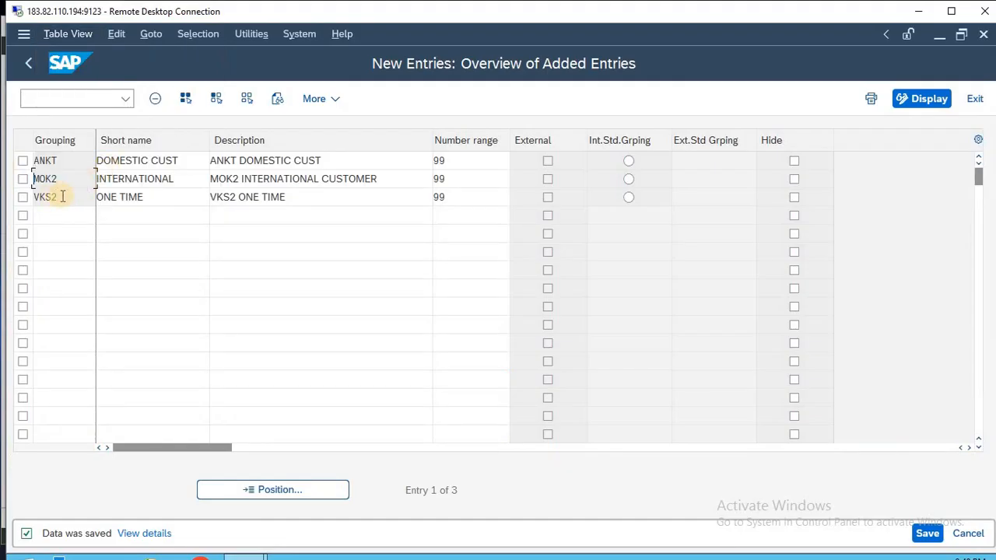
pyautogui.moveTo(60, 196); pyautogui.dragTo(11, 197)
pyautogui.hotkey('ctrl', 'c')
pyautogui.hotkey('alt', 'Tab')
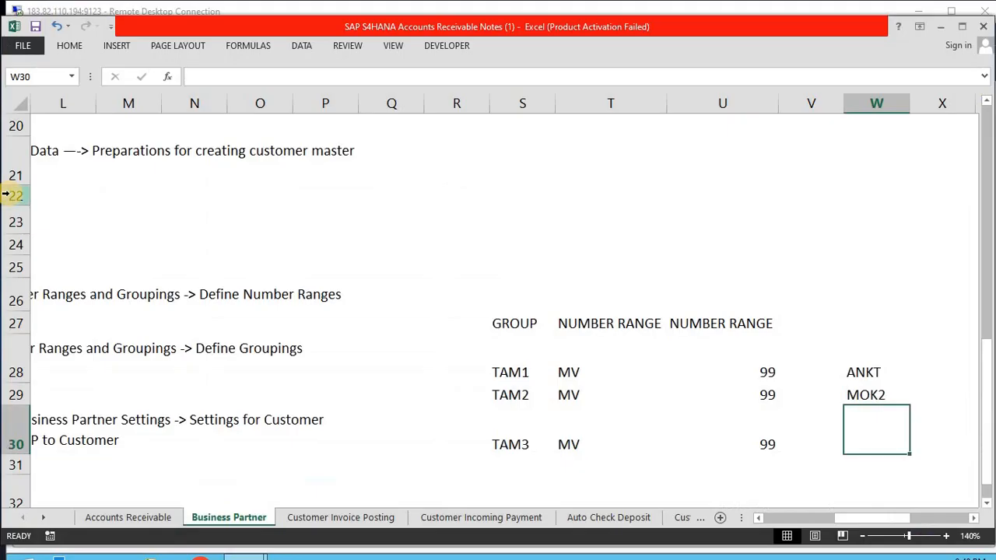
pyautogui.hotkey('ctrl', 'v')
# Enter the heading GRP in cell W27 above the pasted groupings
pyautogui.press('Up')
pyautogui.press('Up')
pyautogui.press('Up')
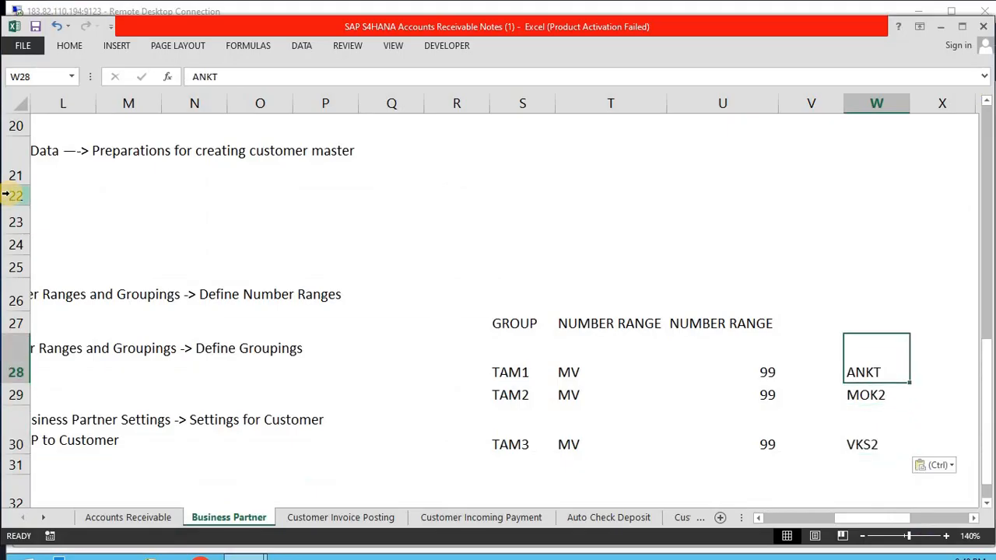
pyautogui.write('GRP')
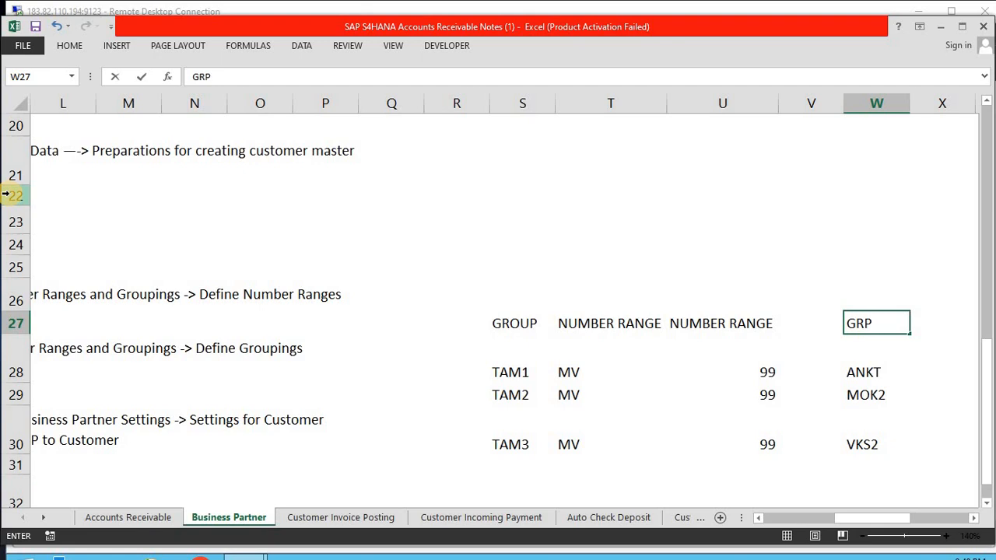
pyautogui.press('Return')
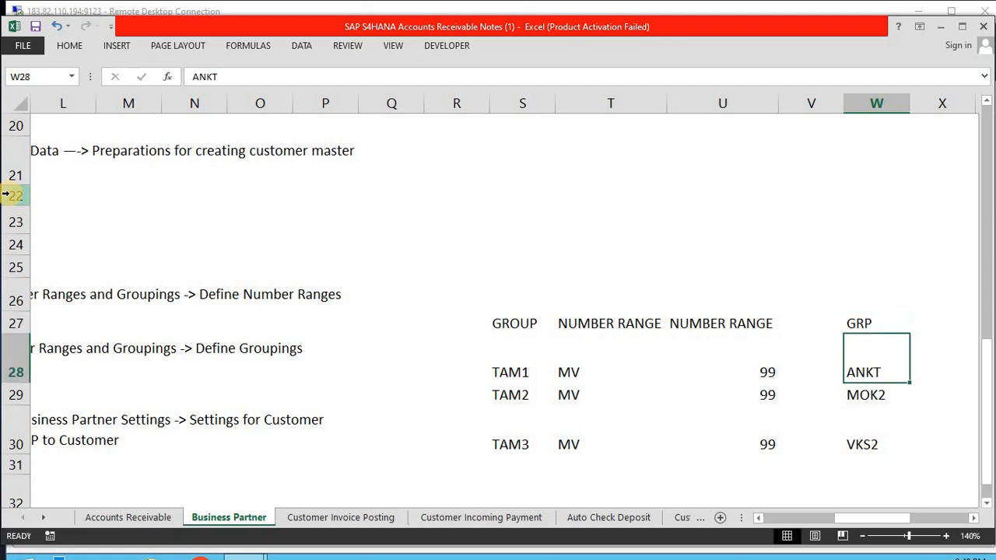
# Format the range S27:W30 with bold text, all borders and centred alignment
pyautogui.press('Up')
pyautogui.hotkey('shift', 'Down')
pyautogui.hotkey('shift', 'Down')
pyautogui.hotkey('shift', 'Down')
pyautogui.hotkey('shift', 'Left')
pyautogui.hotkey('shift', 'Left')
pyautogui.hotkey('shift', 'Left')
pyautogui.hotkey('shift', 'Left')
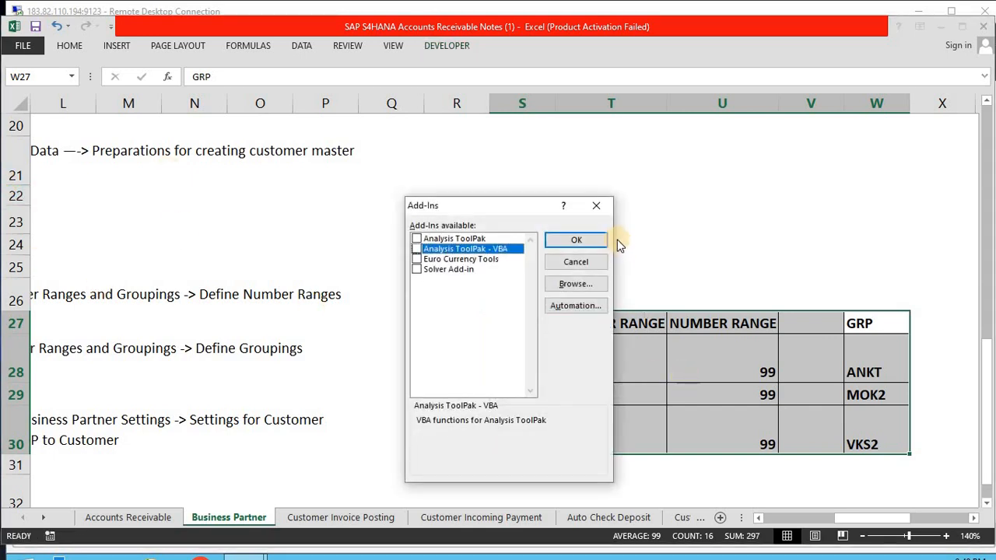
pyautogui.click(598, 204)
pyautogui.press('alt')
pyautogui.press('h')
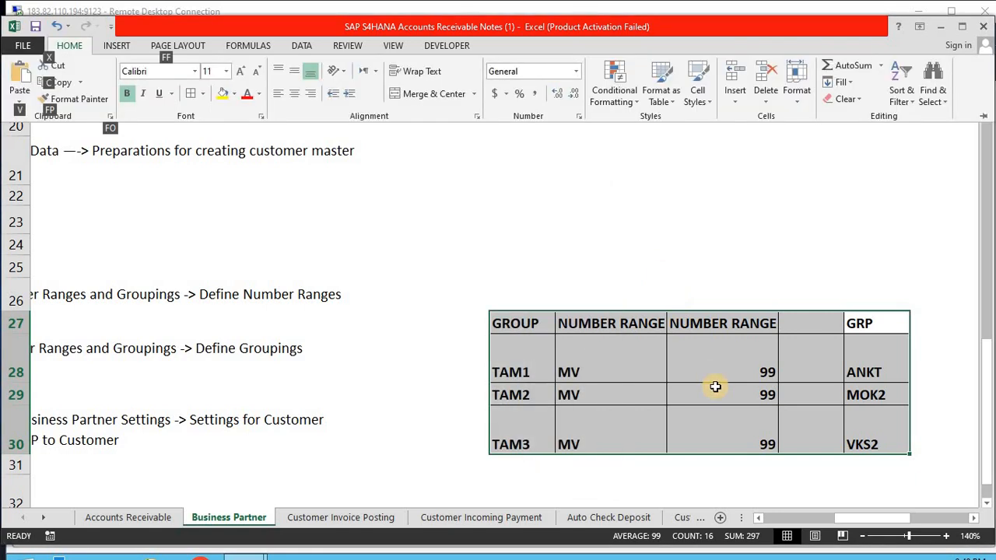
pyautogui.press('a')
pyautogui.press('c')
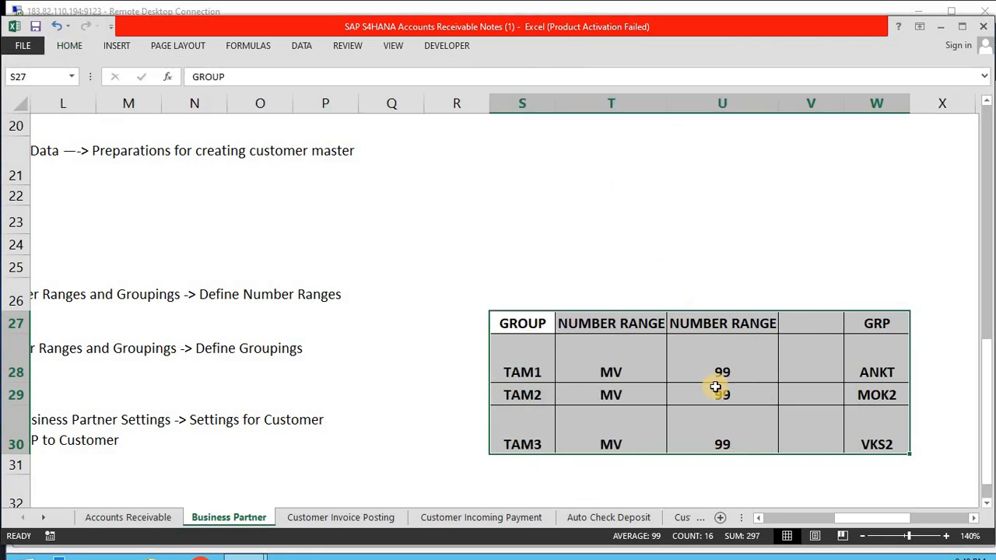
# Move the GRP column from W27:W30 to V27:V30 so it adjoins the number range column
pyautogui.press('Right')
pyautogui.press('Right')
pyautogui.press('Right')
pyautogui.press('Right')
pyautogui.hotkey('shift', 'Down')
pyautogui.hotkey('shift', 'Down')
pyautogui.hotkey('shift', 'Down')
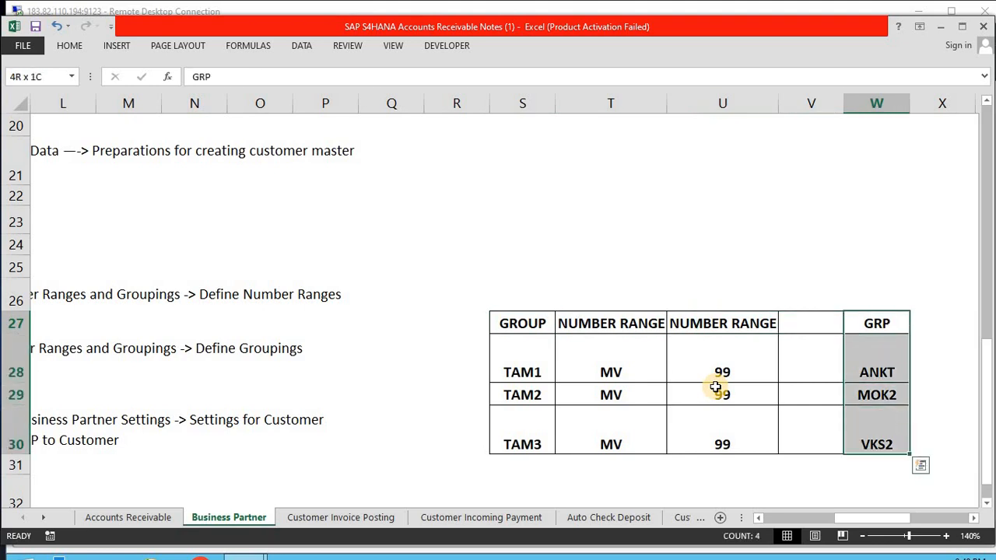
pyautogui.hotkey('ctrl', 'x')
pyautogui.press('Left')
pyautogui.hotkey('ctrl', 'v')
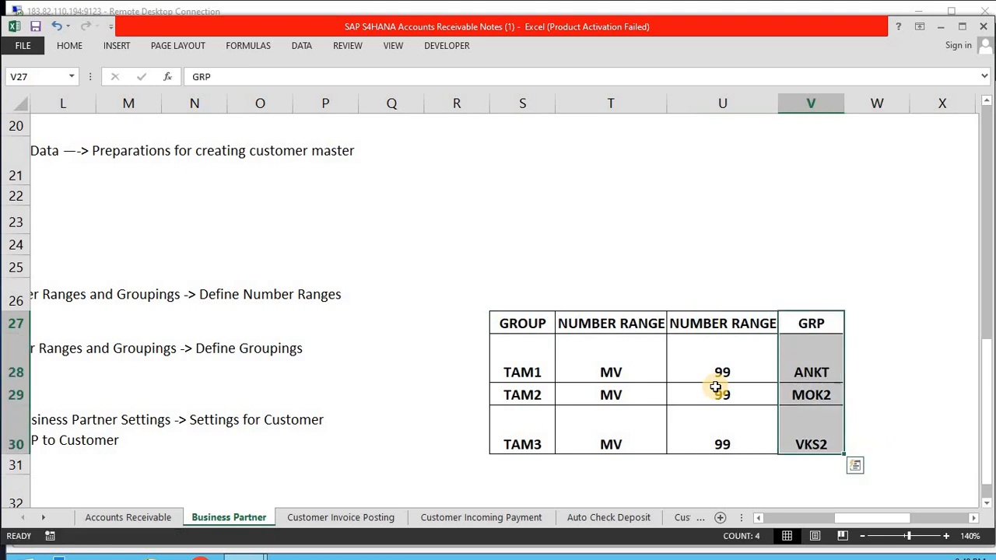
pyautogui.press('Escape')
# Fill the header cells S27:V27 of the grouping table with light orange
pyautogui.press('Left')
pyautogui.press('Left')
pyautogui.press('Left')
pyautogui.press('Left')
pyautogui.press('Right')
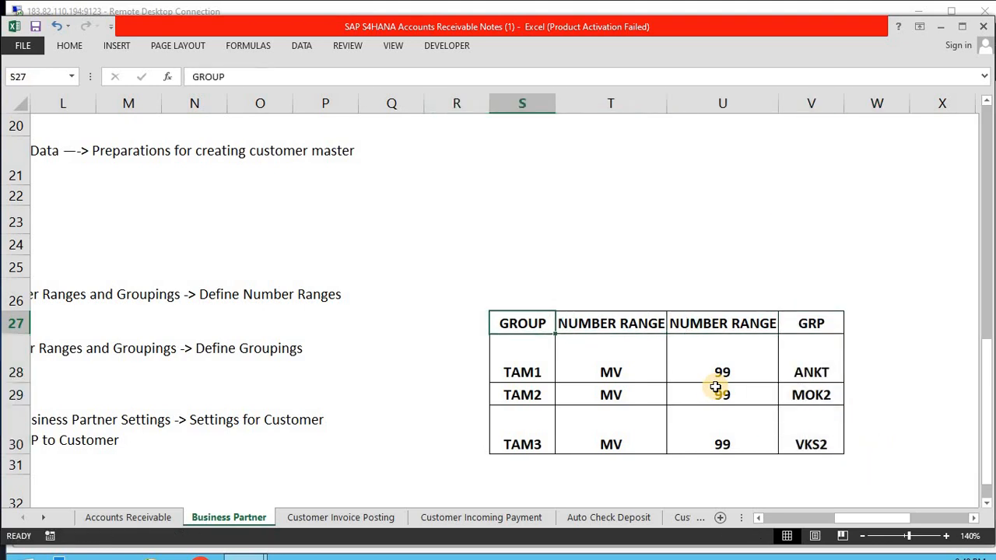
pyautogui.hotkey('shift', 'Right')
pyautogui.hotkey('shift', 'Right')
pyautogui.hotkey('shift', 'Right')
pyautogui.press('alt')
pyautogui.press('h')
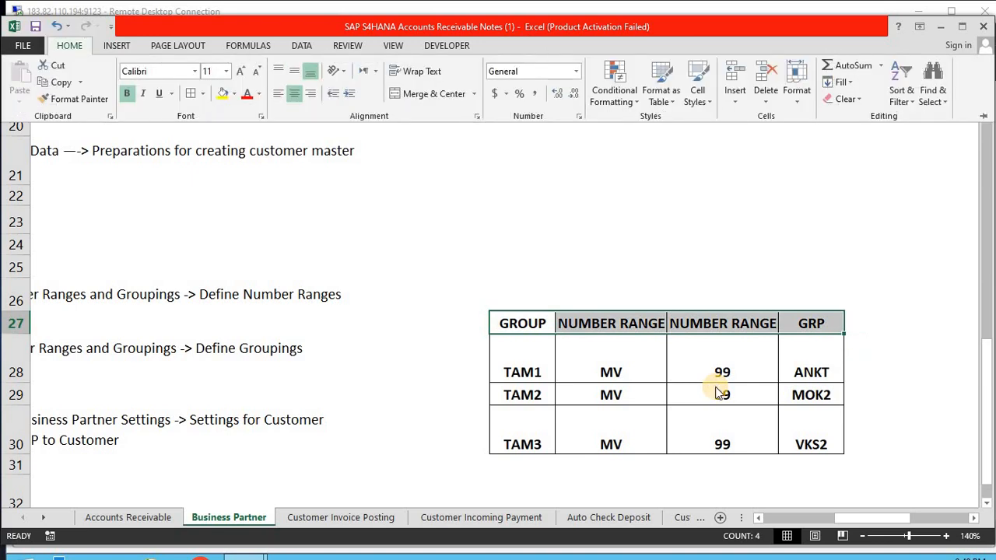
pyautogui.press('h')
pyautogui.press('Return')
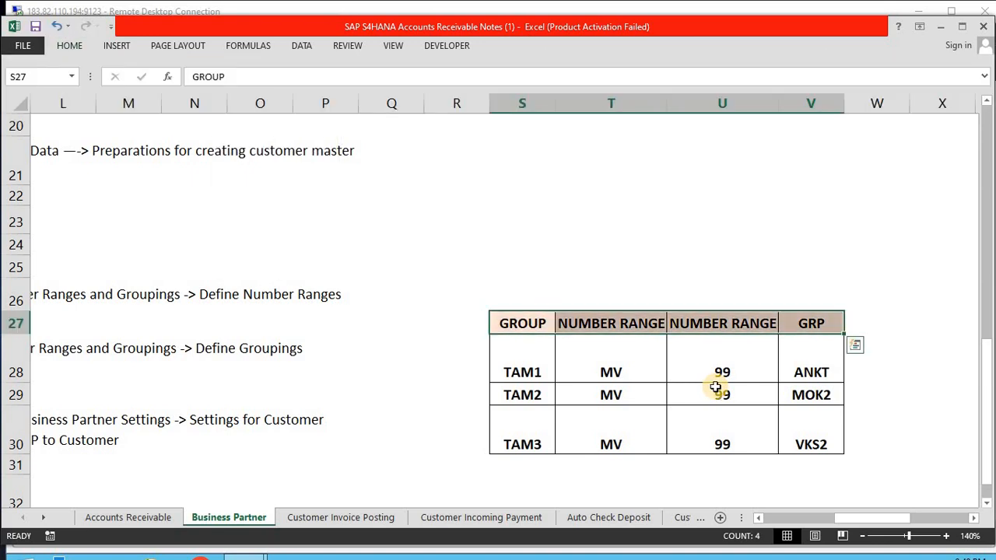
pyautogui.press('Down')
pyautogui.press('Down')
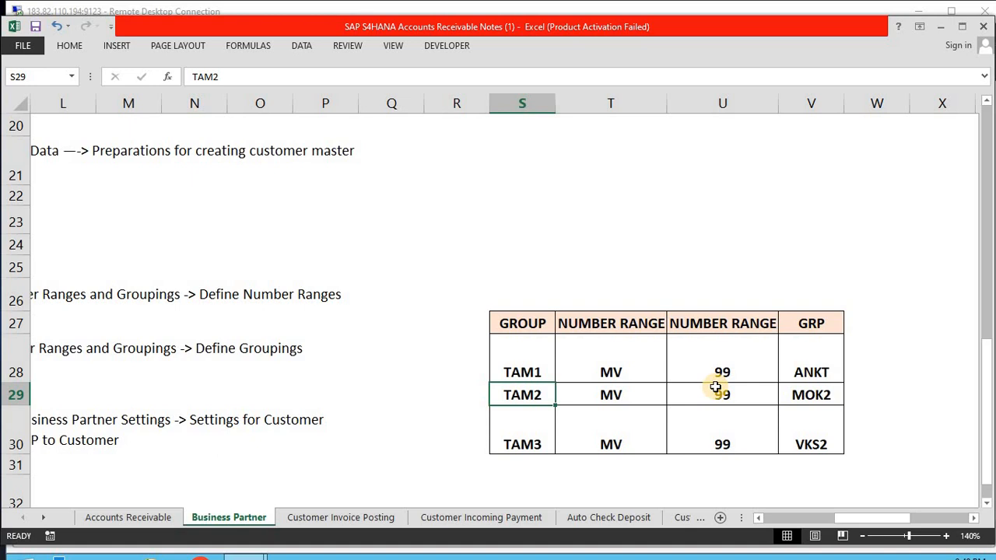
# Switch to the SAP remote desktop session and leave the groupings configuration back to SAP Easy Access
pyautogui.hotkey('alt', 'Tab')
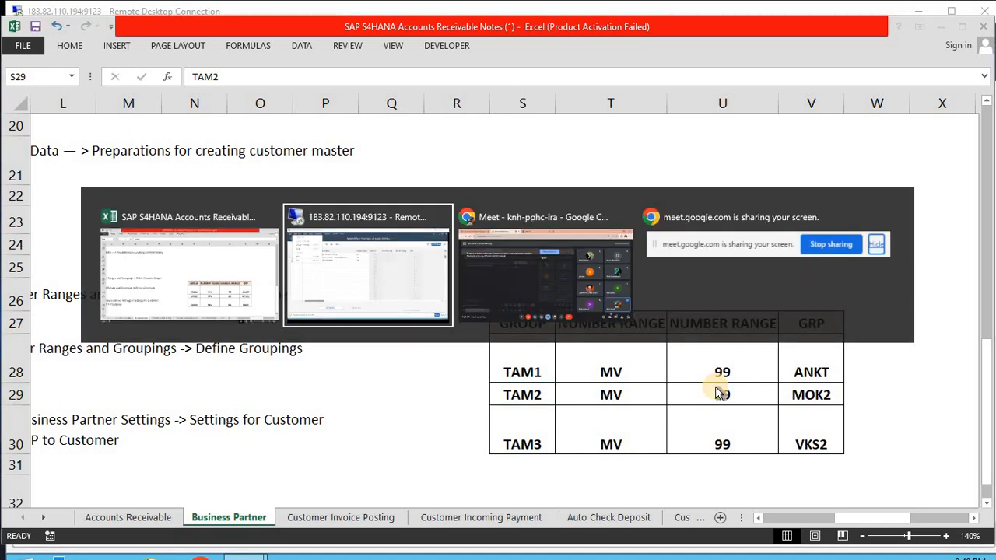
pyautogui.press('F3')
pyautogui.press('F3')
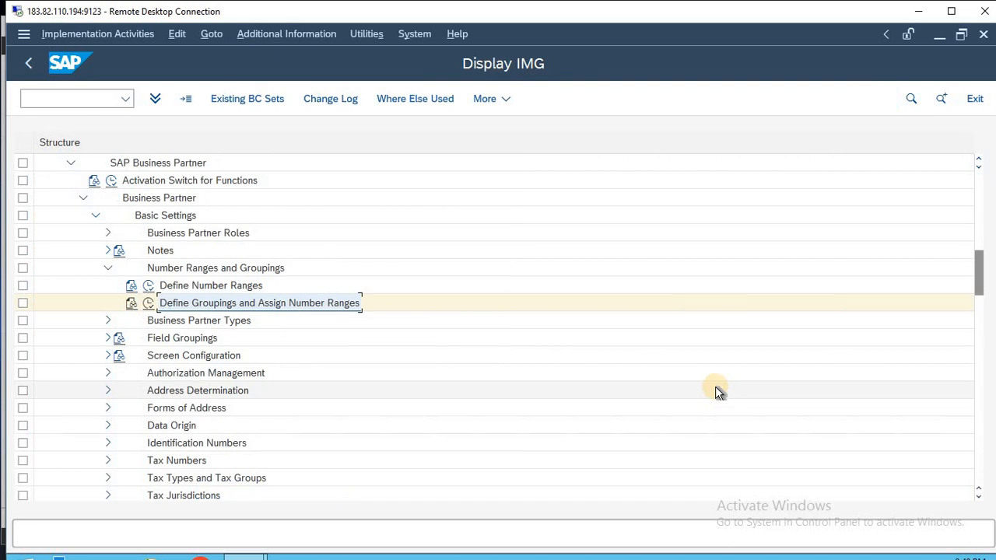
pyautogui.press('F3')
pyautogui.press('F3')
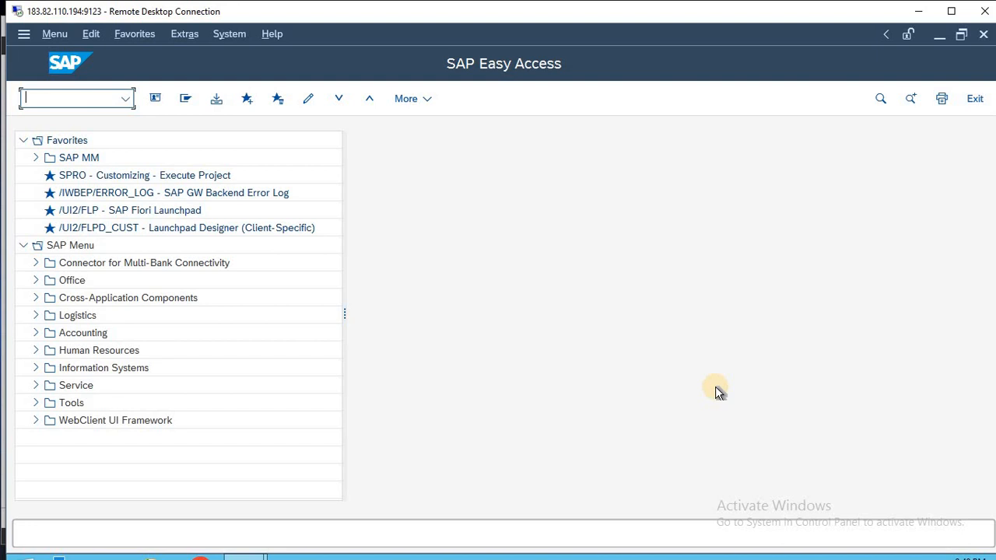
pyautogui.press('F3')
# Run transaction SPRO and display the SAP Reference IMG
pyautogui.write('SPRO')
pyautogui.press('Return')
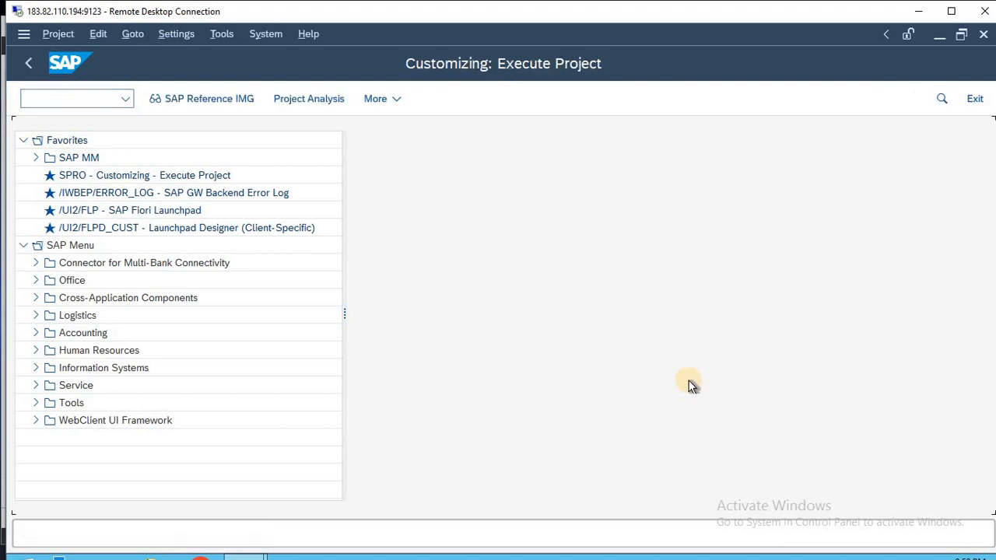
pyautogui.click(220, 92)
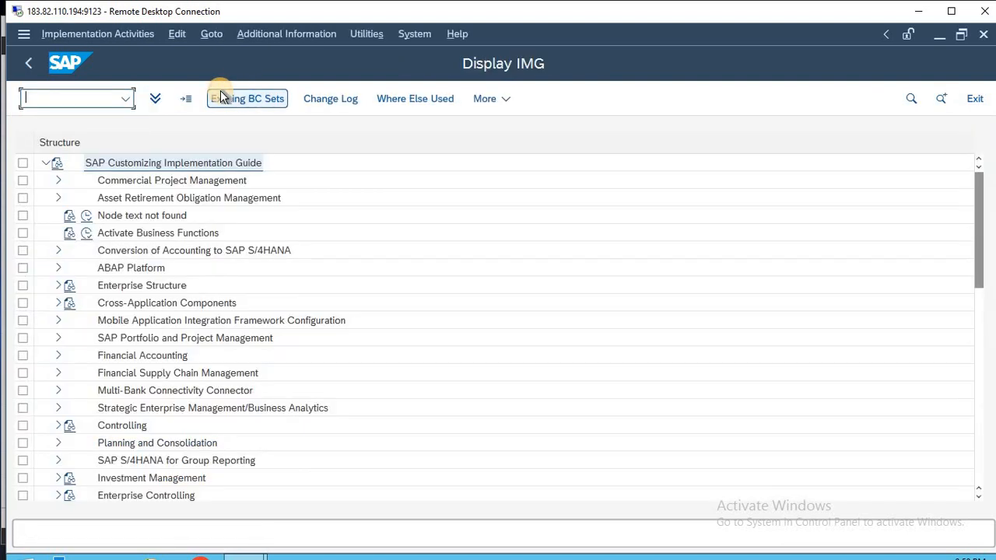
# Expand Cross-Application Components in the IMG structure and its Master Data Synchronization node
pyautogui.click(118, 305)
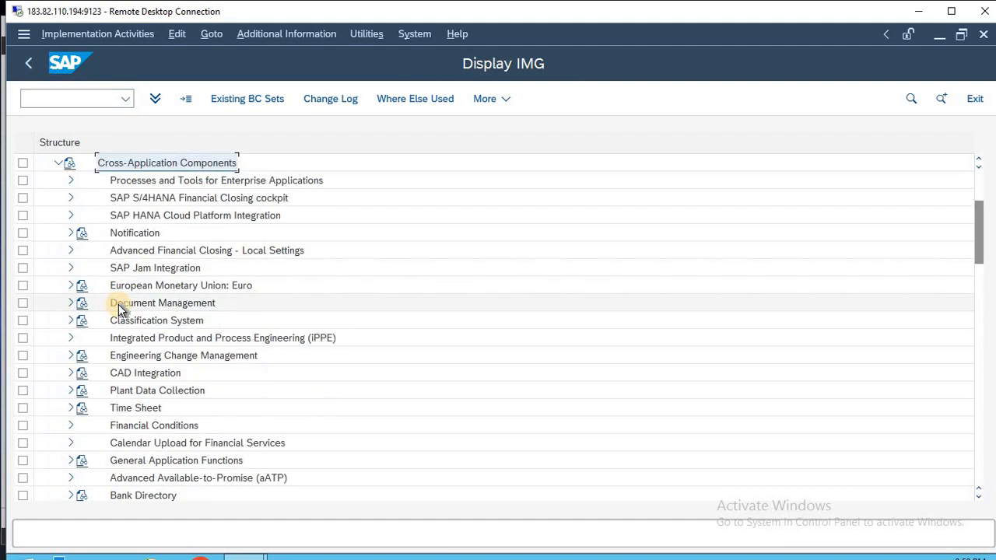
pyautogui.press('Down')
pyautogui.press('Down')
pyautogui.press('Down')
pyautogui.press('Down')
pyautogui.press('Down')
pyautogui.press('Down')
pyautogui.press('Down')
pyautogui.press('Down')
pyautogui.press('Down')
pyautogui.press('Down')
pyautogui.press('Down')
pyautogui.press('Down')
pyautogui.press('Down')
pyautogui.press('Down')
pyautogui.press('Down')
pyautogui.press('Down')
pyautogui.press('Down')
pyautogui.press('Down')
pyautogui.press('Down')
pyautogui.press('Down')
pyautogui.press('Down')
pyautogui.press('Down')
pyautogui.press('Down')
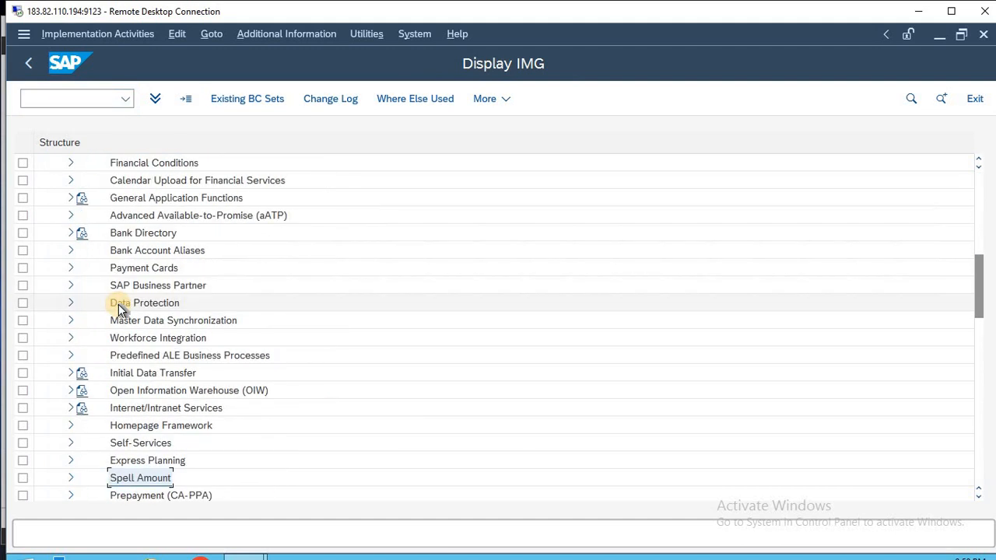
pyautogui.press('Up')
pyautogui.press('Up')
pyautogui.press('Up')
pyautogui.press('Up')
pyautogui.press('Up')
pyautogui.press('Up')
pyautogui.press('Up')
pyautogui.press('Up')
pyautogui.press('Up')
pyautogui.press('Up')
pyautogui.press('Up')
pyautogui.press('Down')
pyautogui.press('Down')
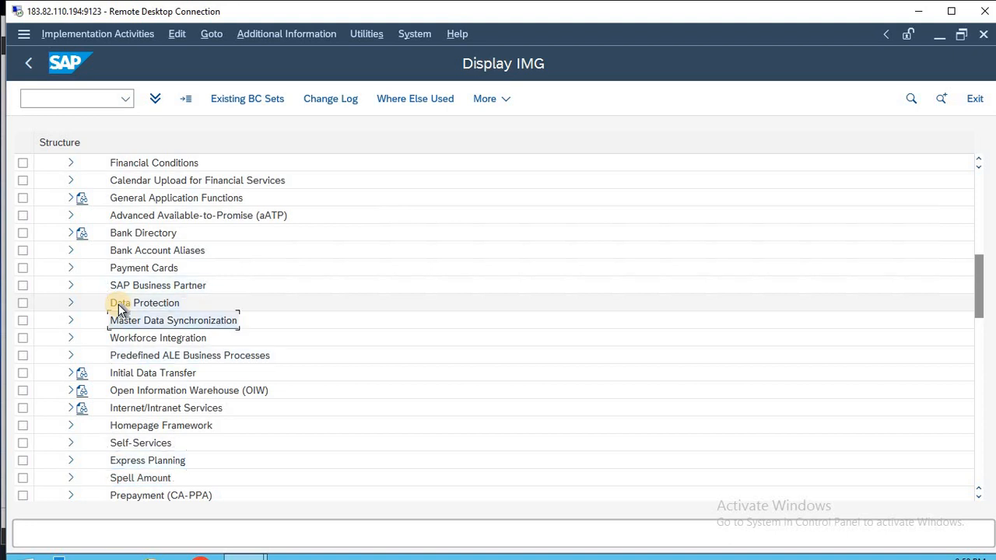
pyautogui.press('Right')
# Expand Customer/Vendor Integration under Master Data Synchronization, then its Business Partner Settings node
pyautogui.press('Down')
pyautogui.press('Down')
pyautogui.press('Down')
pyautogui.press('Down')
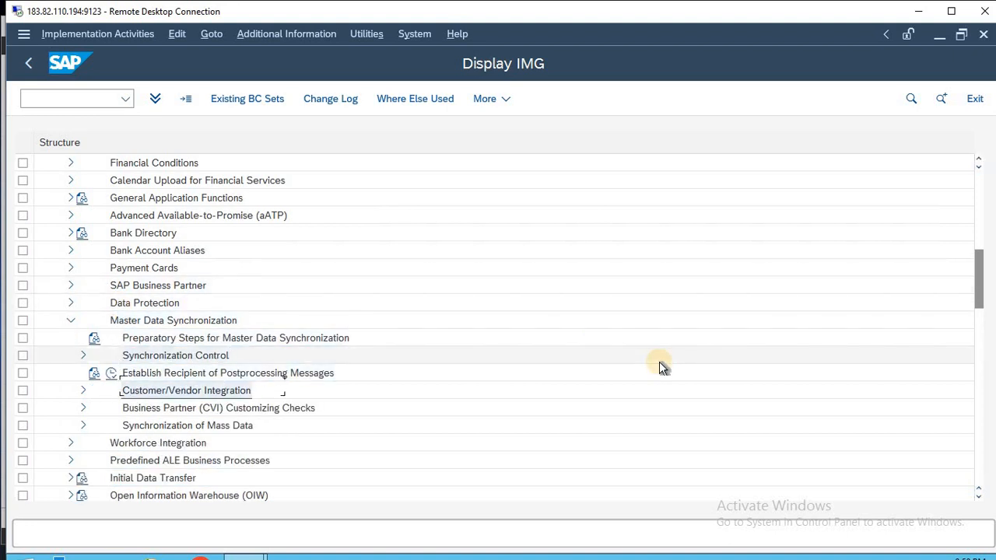
pyautogui.press('Right')
pyautogui.press('Down')
pyautogui.press('Down')
pyautogui.press('Down')
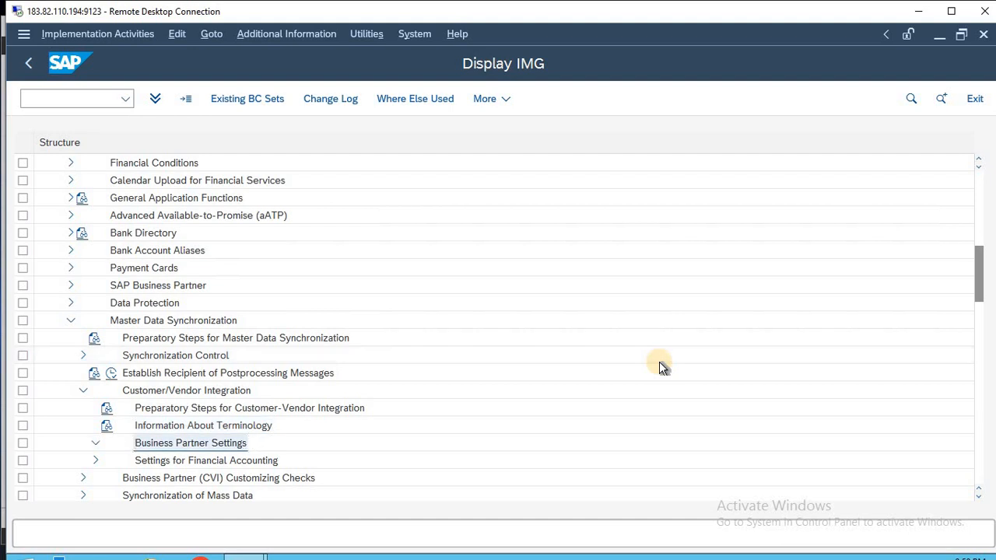
pyautogui.press('Right')
# Expand Settings for Customer Integration under Business Partner Settings and go through its activities
pyautogui.press('Down')
pyautogui.press('Down')
pyautogui.press('Up')
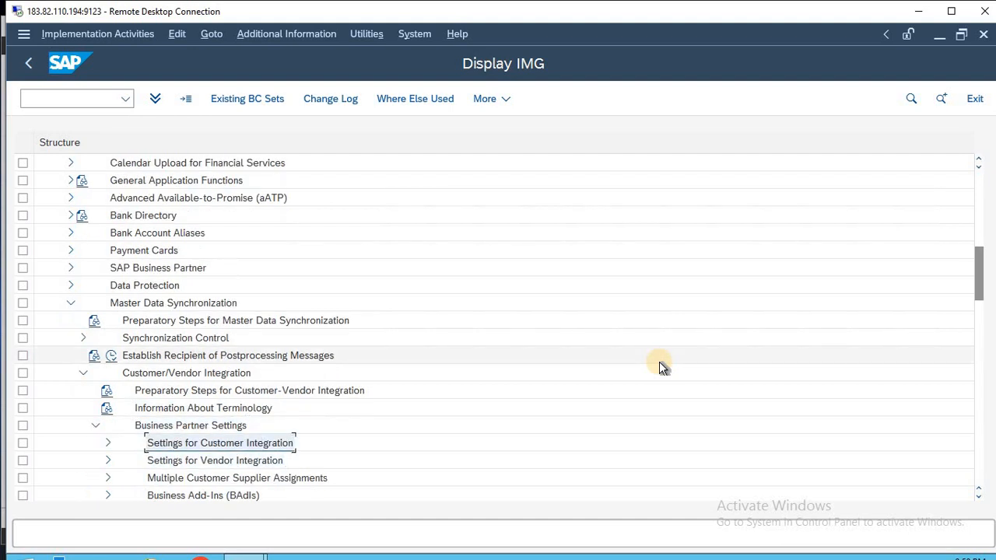
pyautogui.press('Right')
pyautogui.press('Down')
pyautogui.press('Down')
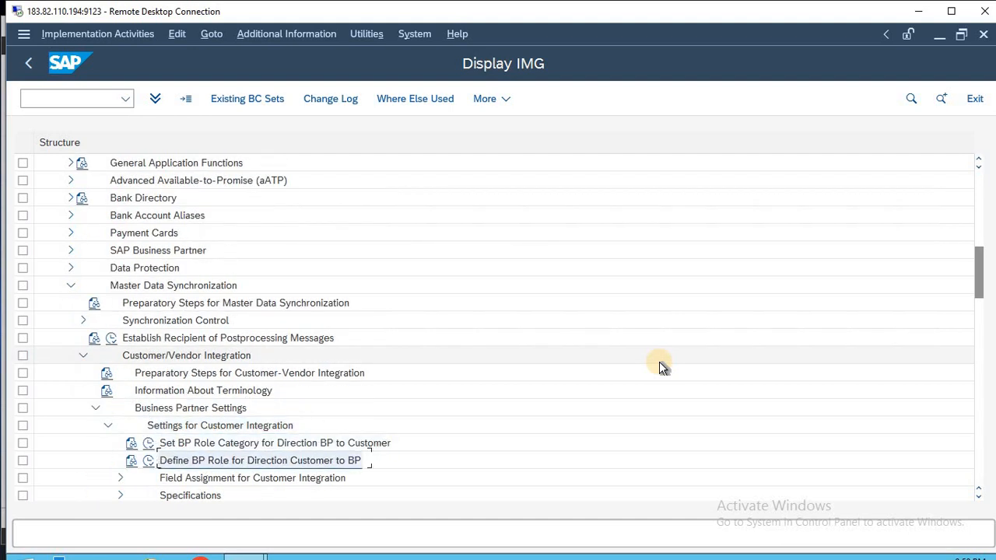
# Under Field Assignment for Customer Integration, Assign Keys, open the Define Number Assignment for Direction BP to Customer activity
pyautogui.press('Down')
pyautogui.press('Right')
pyautogui.press('Down')
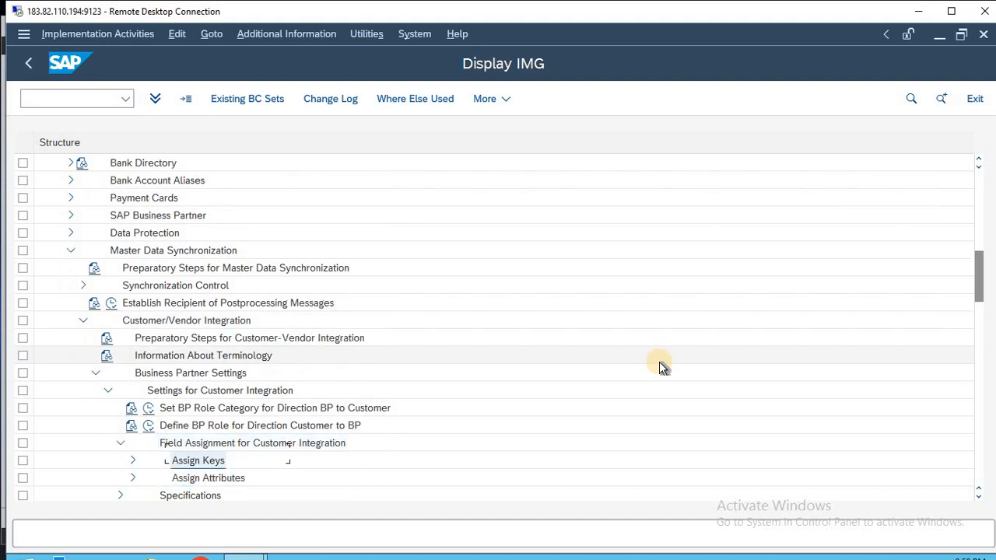
pyautogui.press('Right')
pyautogui.press('Down')
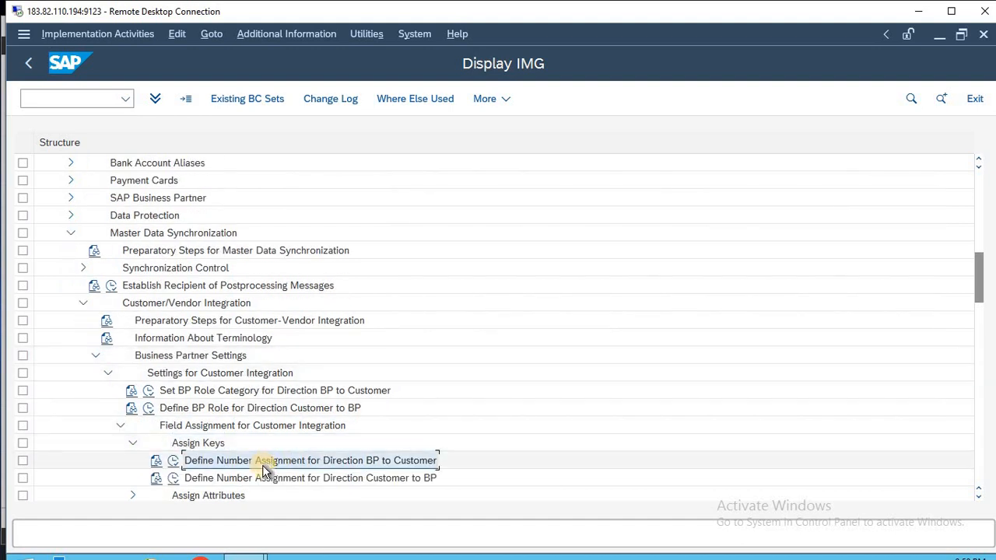
pyautogui.click(173, 460)
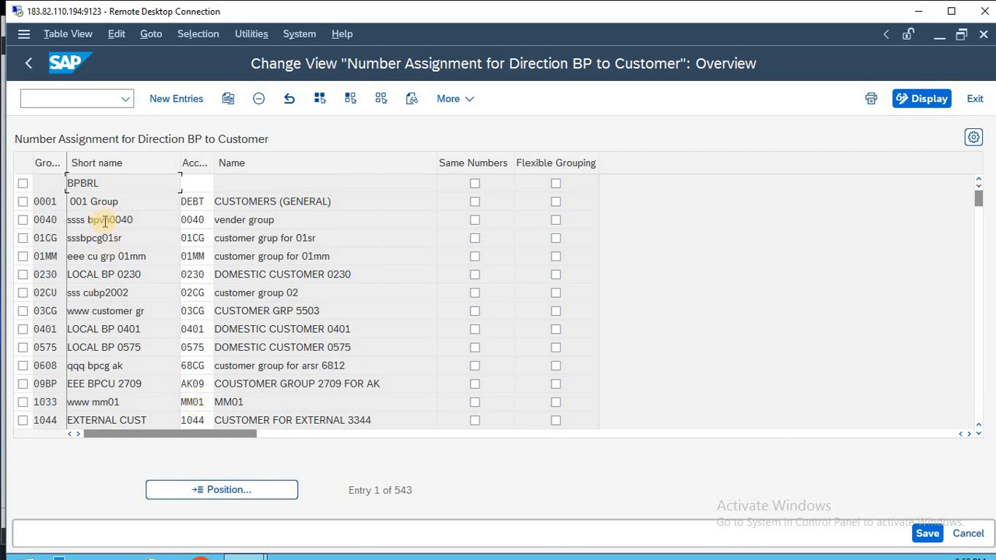
# Start new entries for the number assignment and widen the Grouping and Account group columns
pyautogui.click(187, 98)
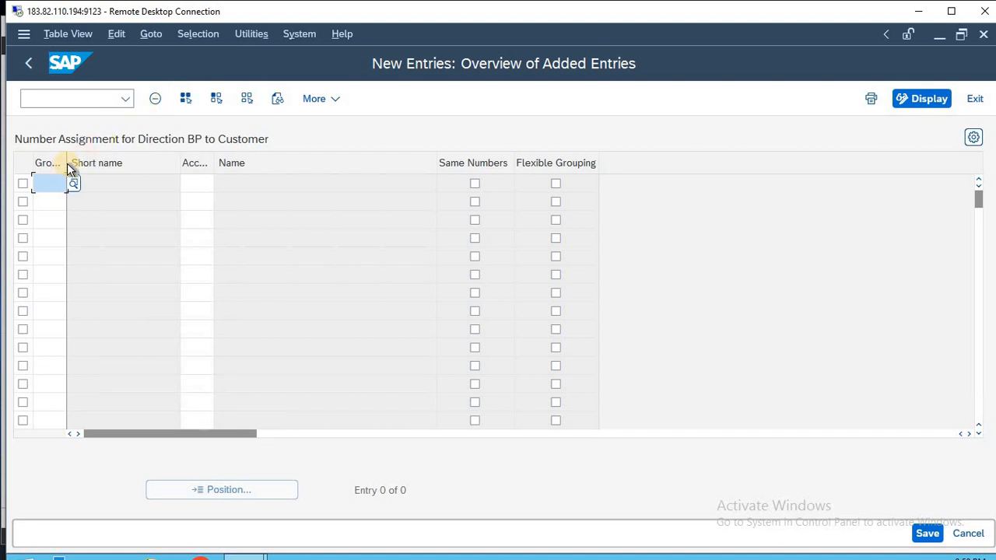
pyautogui.moveTo(190, 194); pyautogui.dragTo(191, 194)
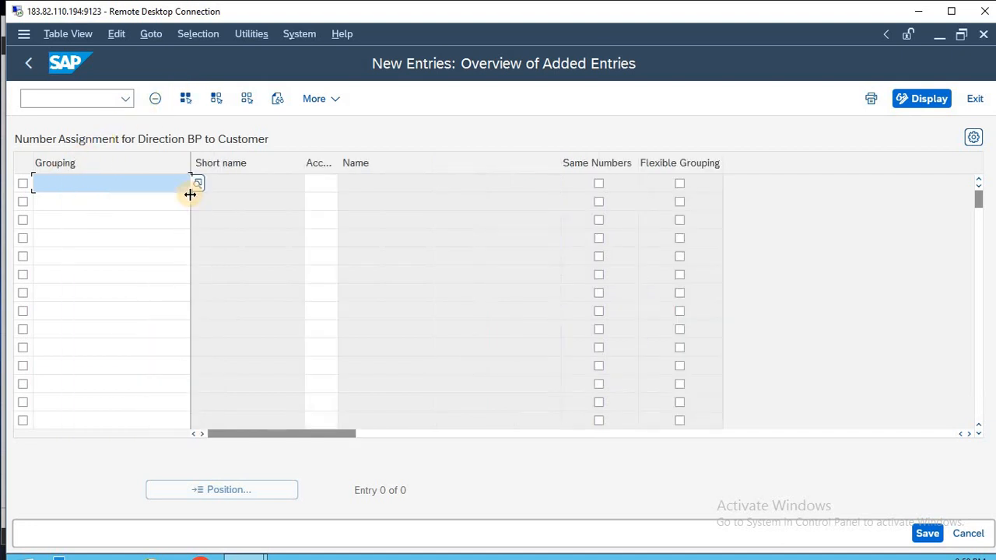
pyautogui.moveTo(338, 168); pyautogui.dragTo(458, 200)
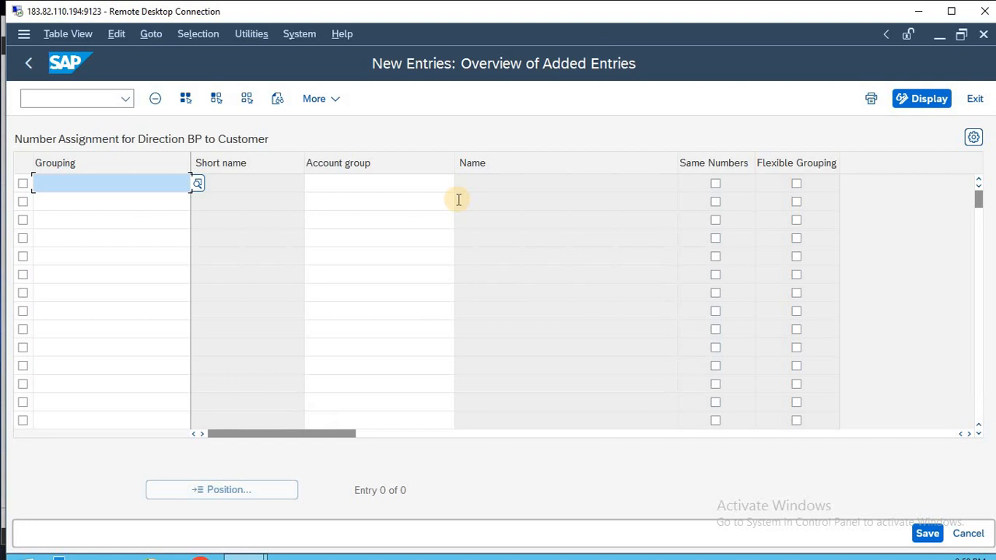
# Copy the GRP codes ANKT, MOK2 and VKS2 from the Excel notes into the Grouping column of the new SAP entries
pyautogui.hotkey('alt', 'Tab')
pyautogui.press('Right')
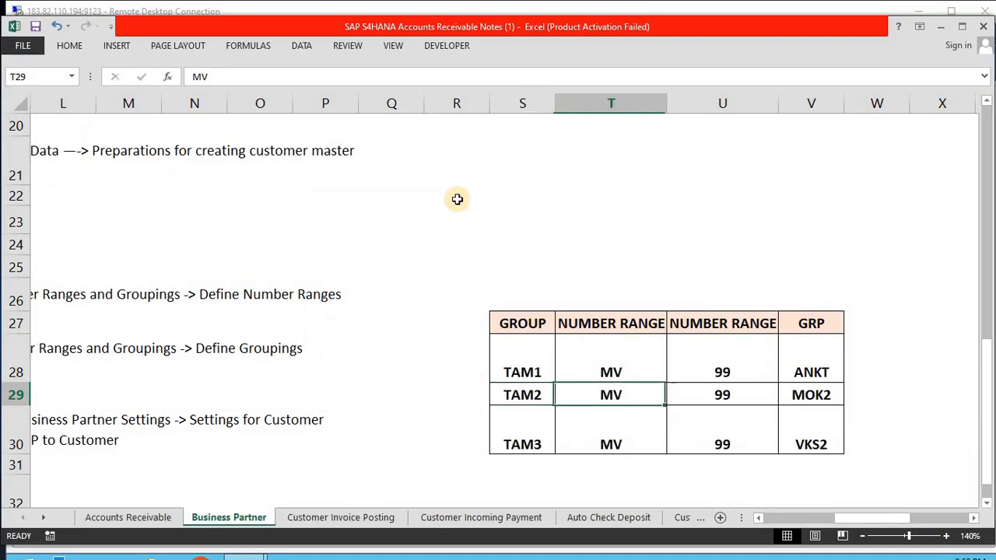
pyautogui.press('Right')
pyautogui.press('Right')
pyautogui.press('Up')
pyautogui.hotkey('shift', 'Down')
pyautogui.hotkey('shift', 'Down')
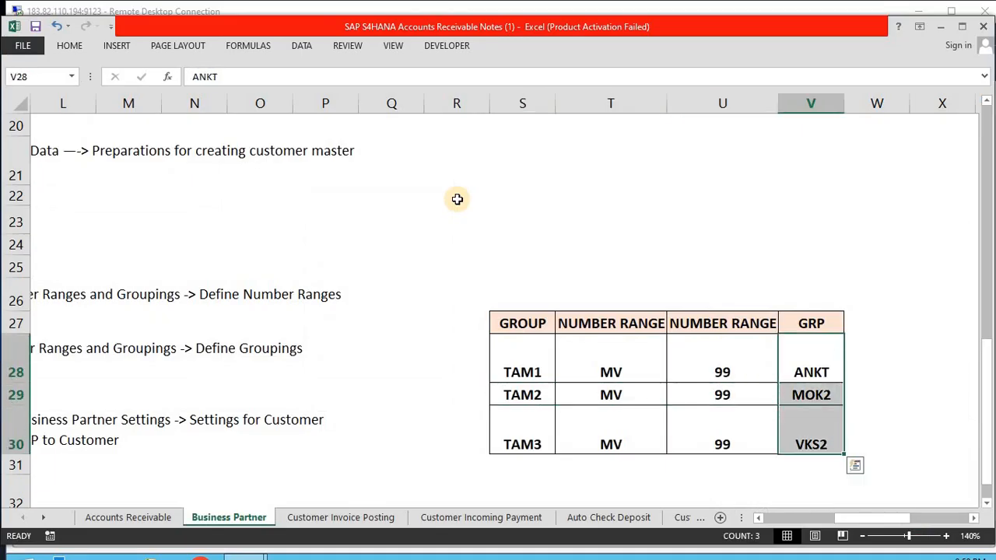
pyautogui.hotkey('ctrl', 'c')
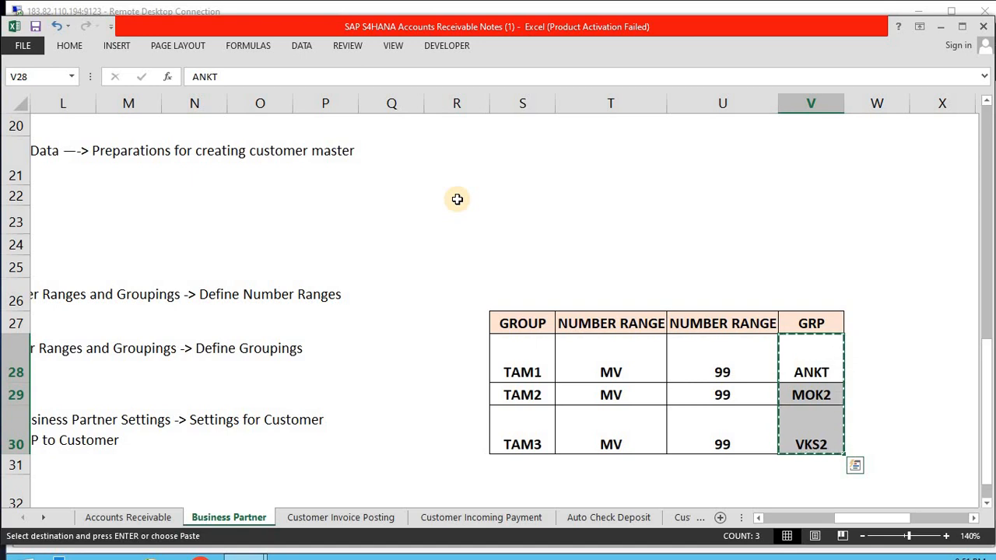
pyautogui.hotkey('alt', 'Tab')
pyautogui.press('Escape')
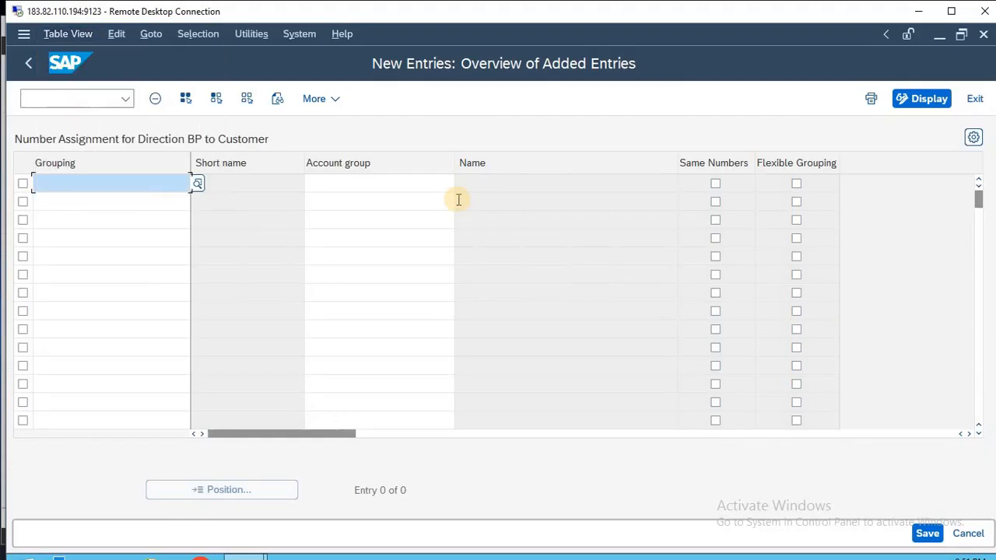
pyautogui.hotkey('ctrl', 'v')
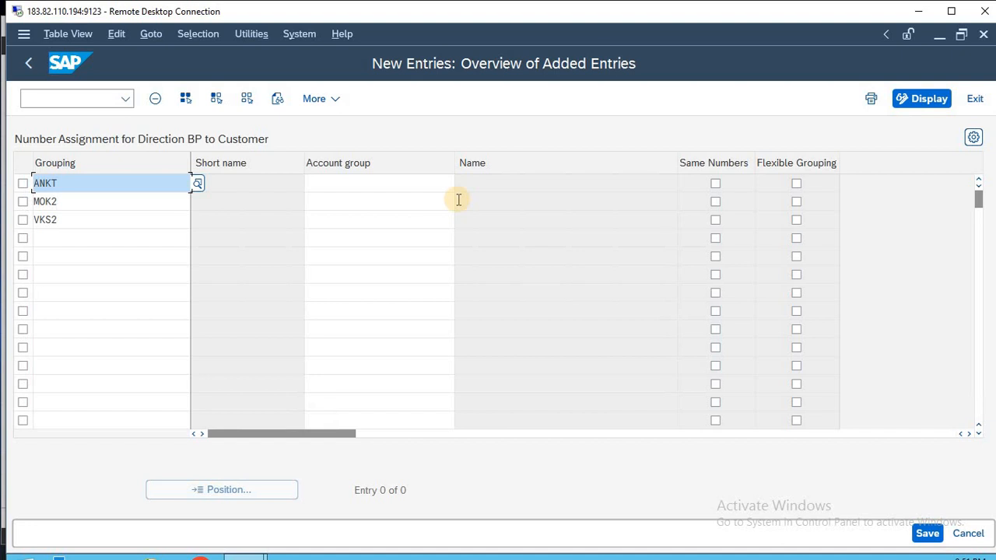
# Copy the groups TAM1, TAM2 and TAM3 from the Excel notes into the SAP Account group column and validate the rows
pyautogui.hotkey('alt', 'Tab')
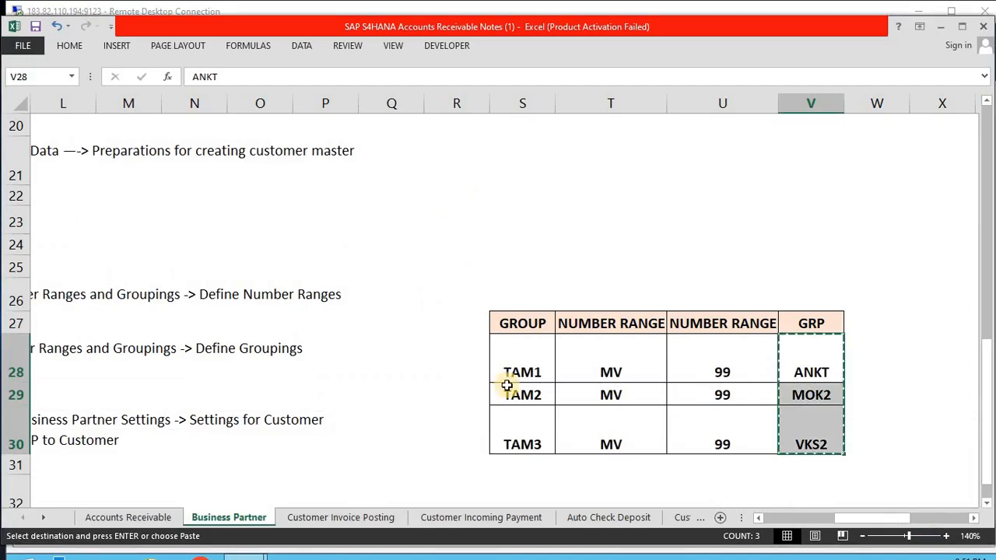
pyautogui.click(519, 361)
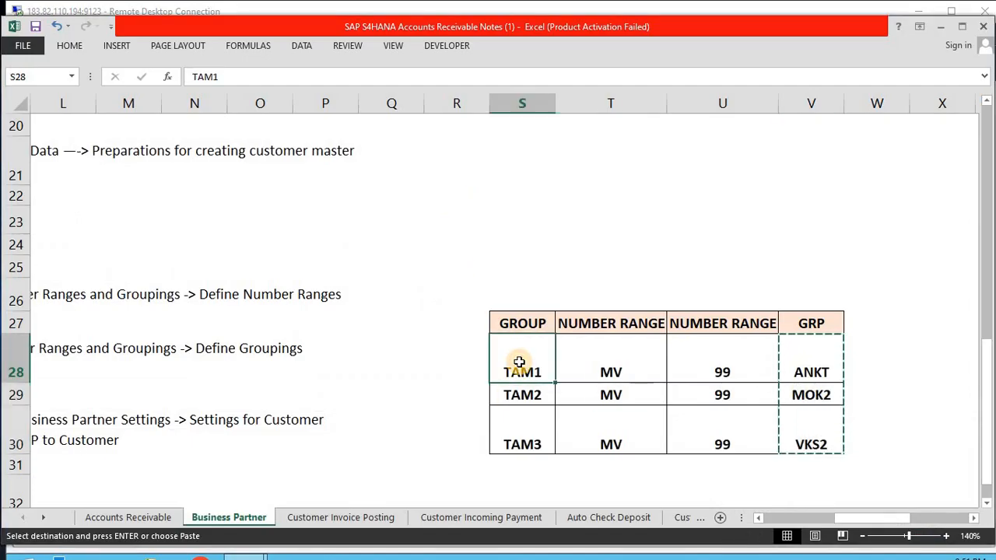
pyautogui.hotkey('shift', 'Down')
pyautogui.hotkey('shift', 'Down')
pyautogui.hotkey('ctrl', 'c')
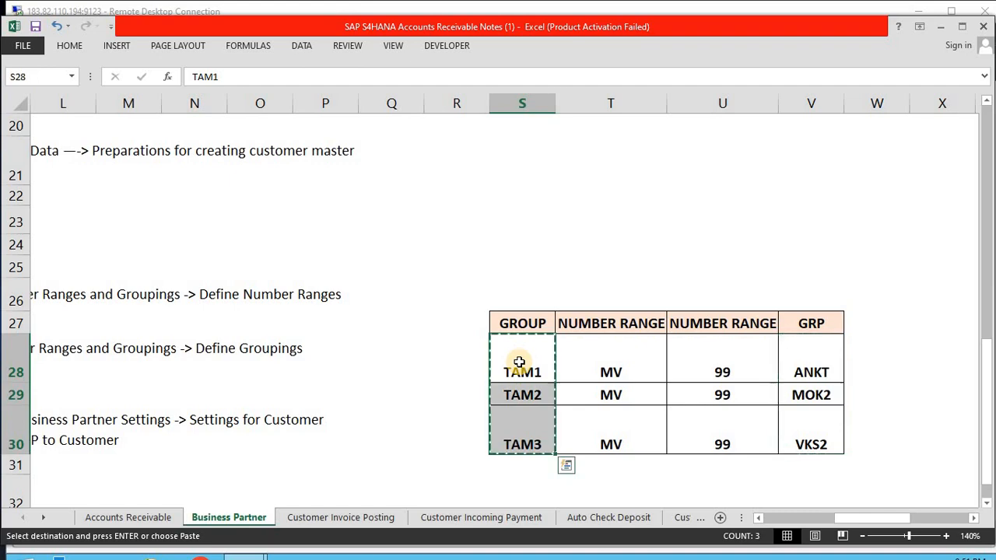
pyautogui.hotkey('alt', 'Tab')
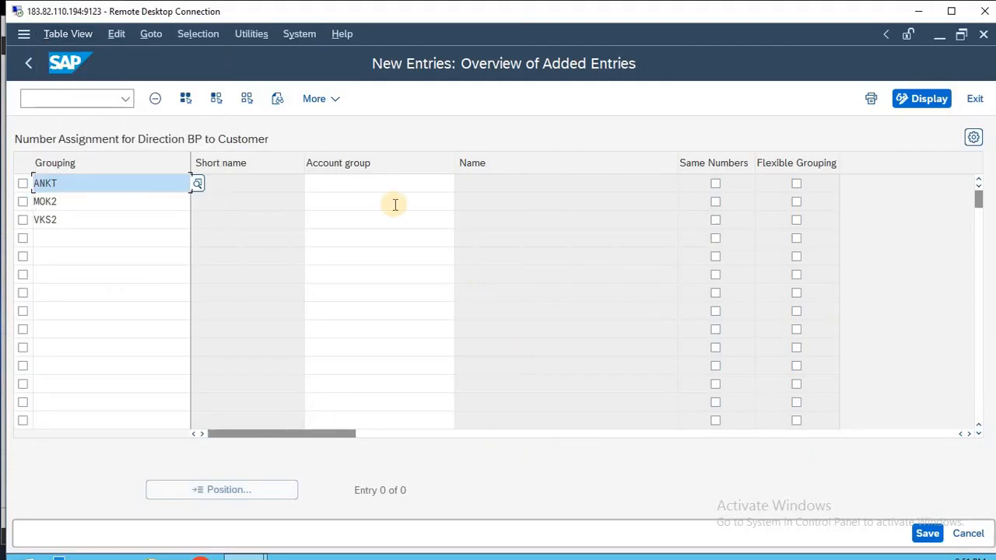
pyautogui.click(365, 180)
pyautogui.hotkey('ctrl', 'v')
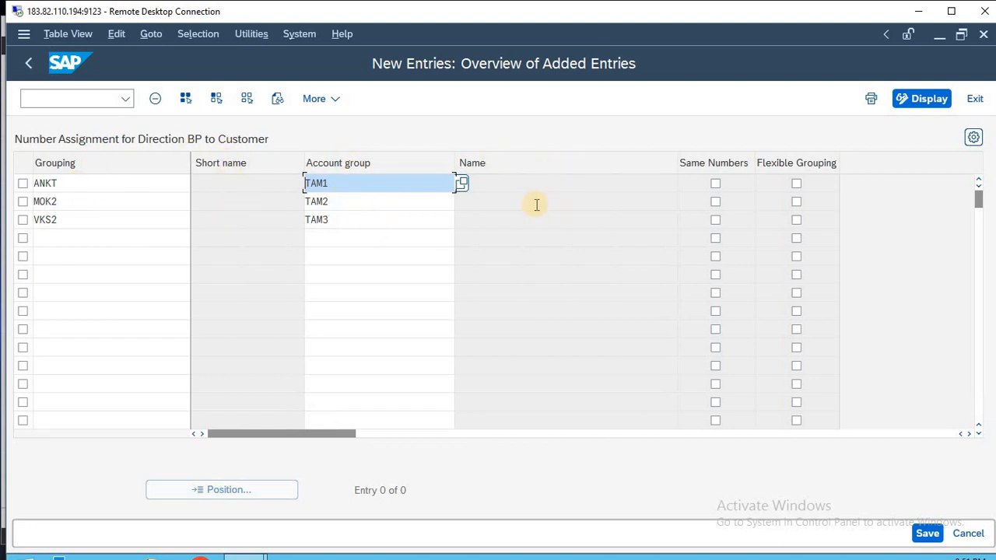
pyautogui.press('Return')
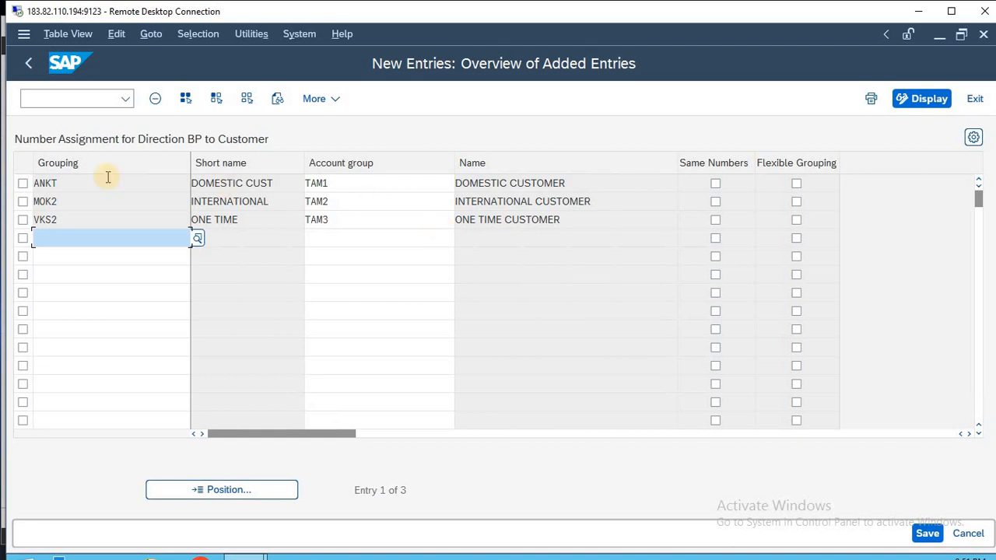
# Check the three grouping rows and save them under the SAP LIVE PROJECT customizing request
pyautogui.doubleClick(39, 183)
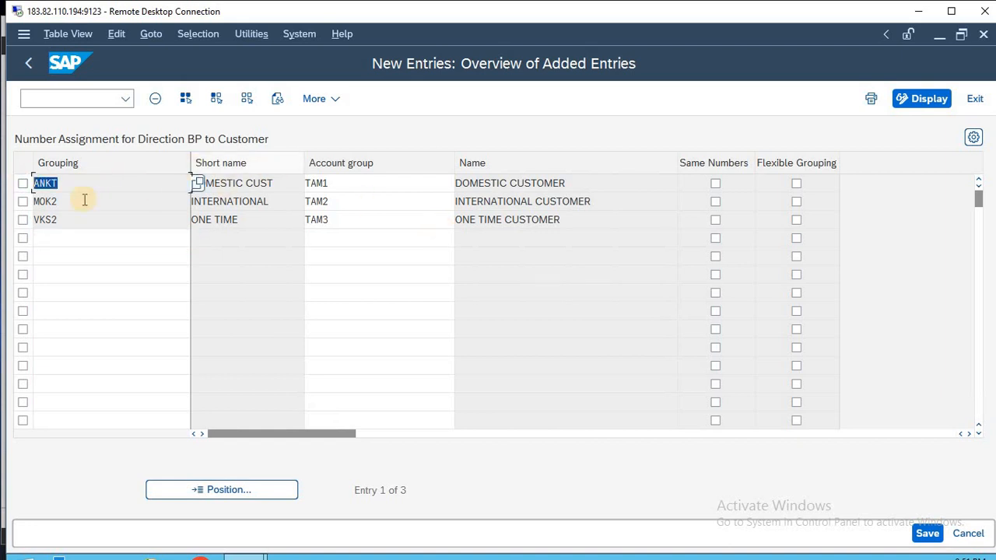
pyautogui.doubleClick(45, 200)
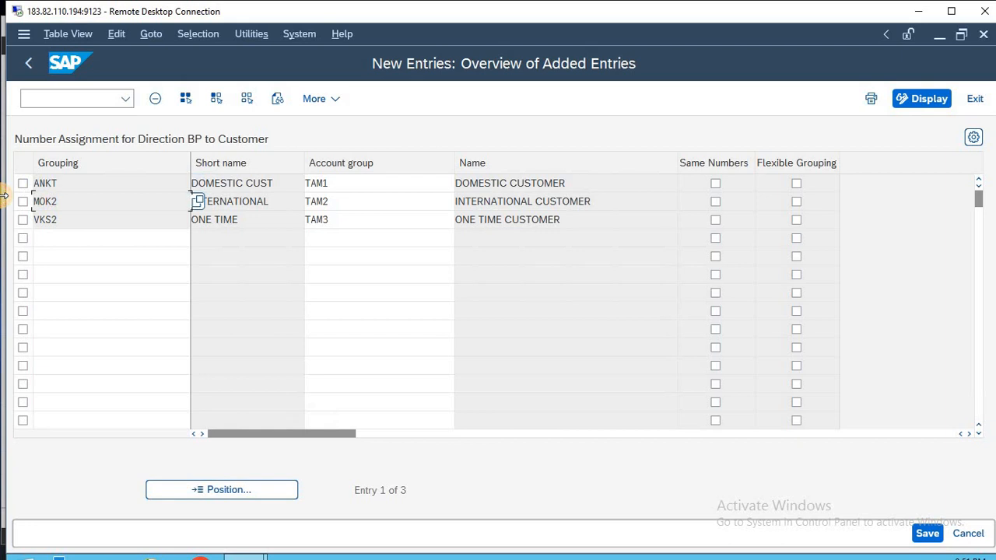
pyautogui.click(259, 201)
pyautogui.doubleClick(35, 219)
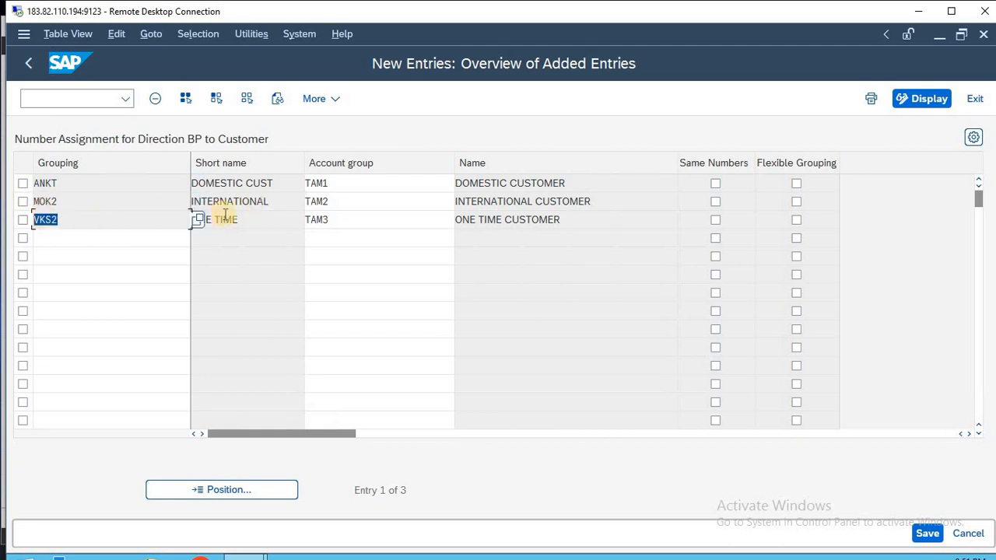
pyautogui.click(927, 533)
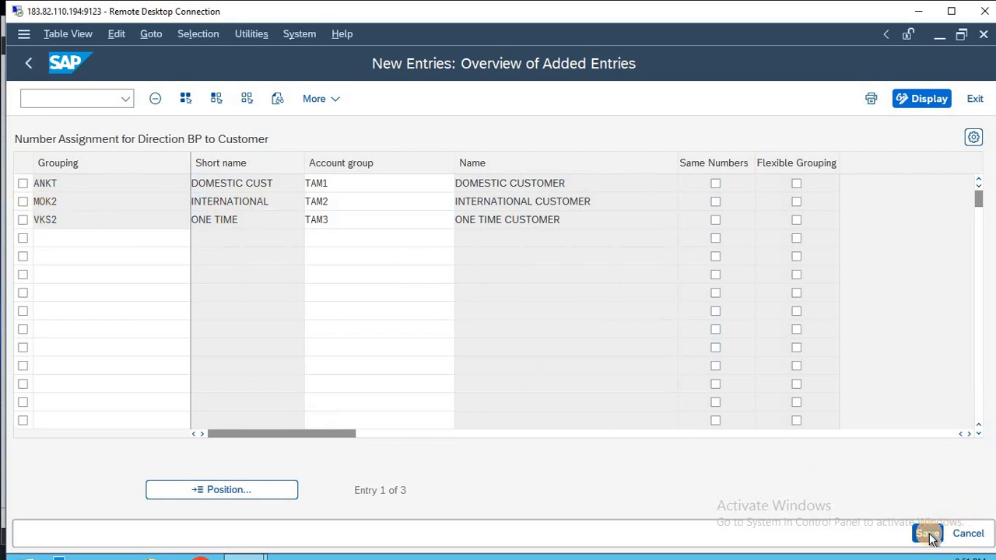
pyautogui.click(390, 360)
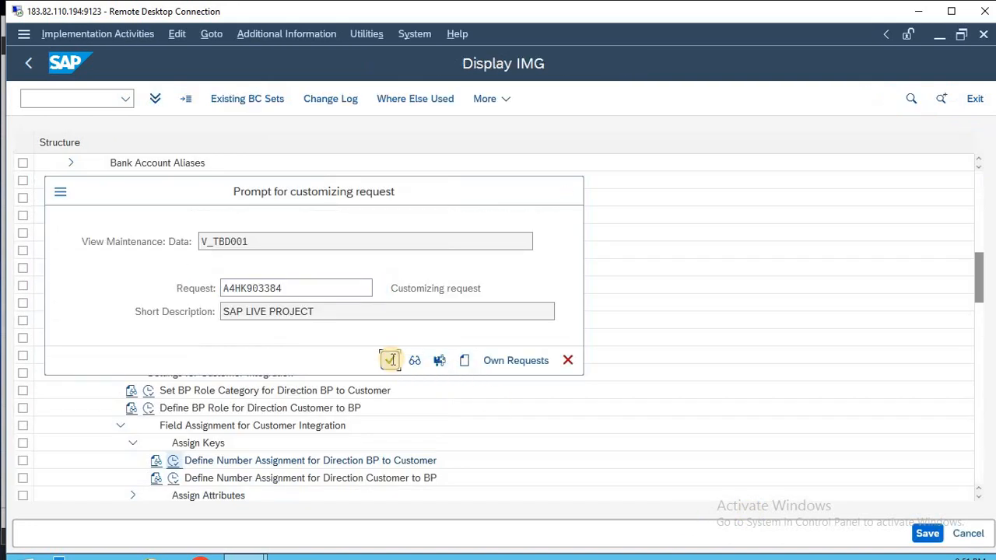
# Return to SAP Easy Access, run transaction BP and start creating a business partner organization
pyautogui.press('F3')
pyautogui.press('F3')
pyautogui.press('F3')
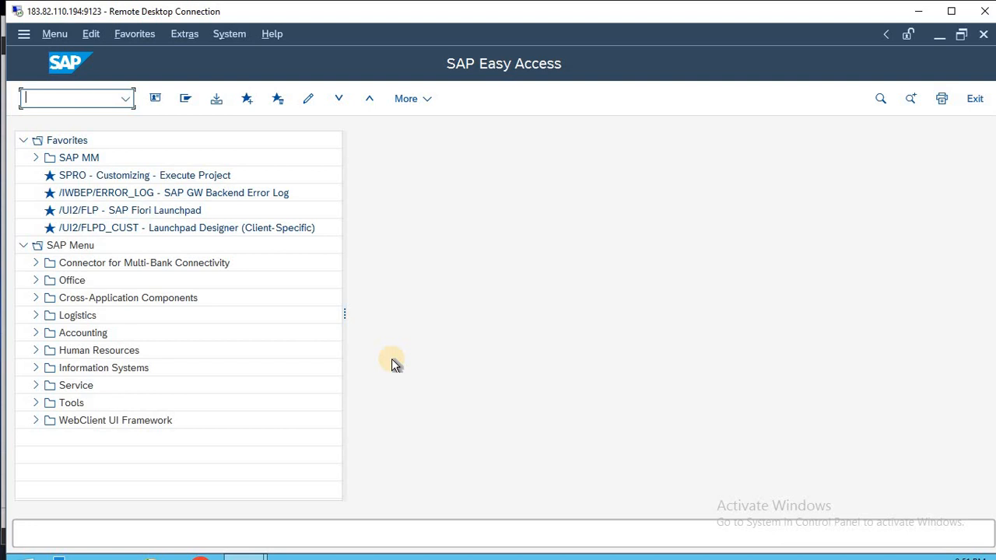
pyautogui.write('BP')
pyautogui.press('Return')
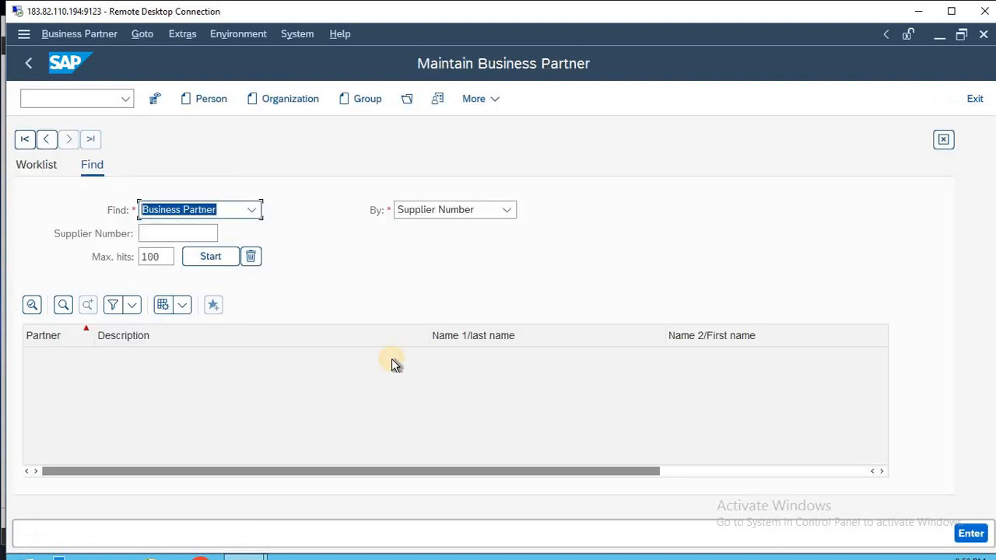
pyautogui.click(276, 98)
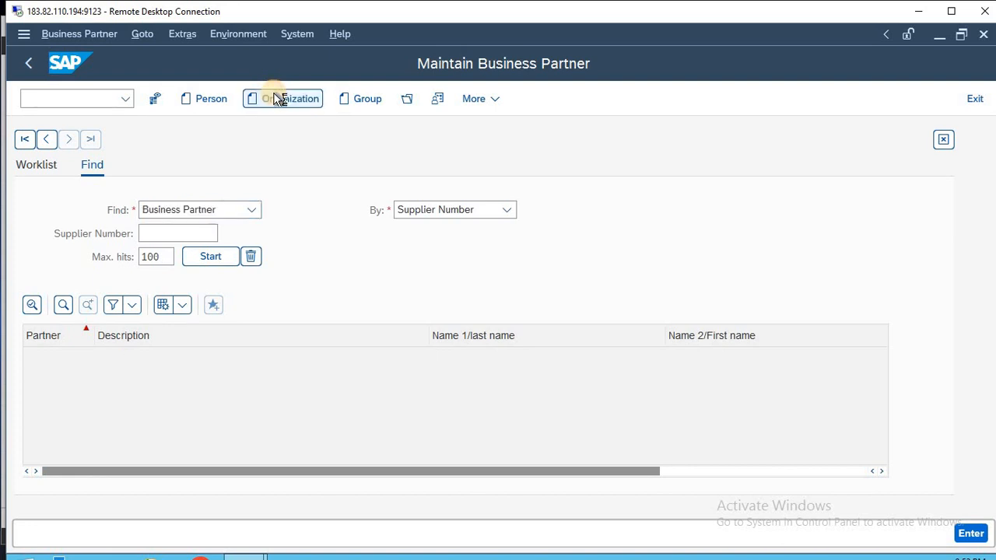
# Look up the ANKT code in the Excel notes and set the organization's grouping to ANKT DOMESTIC CUST
pyautogui.click(539, 141)
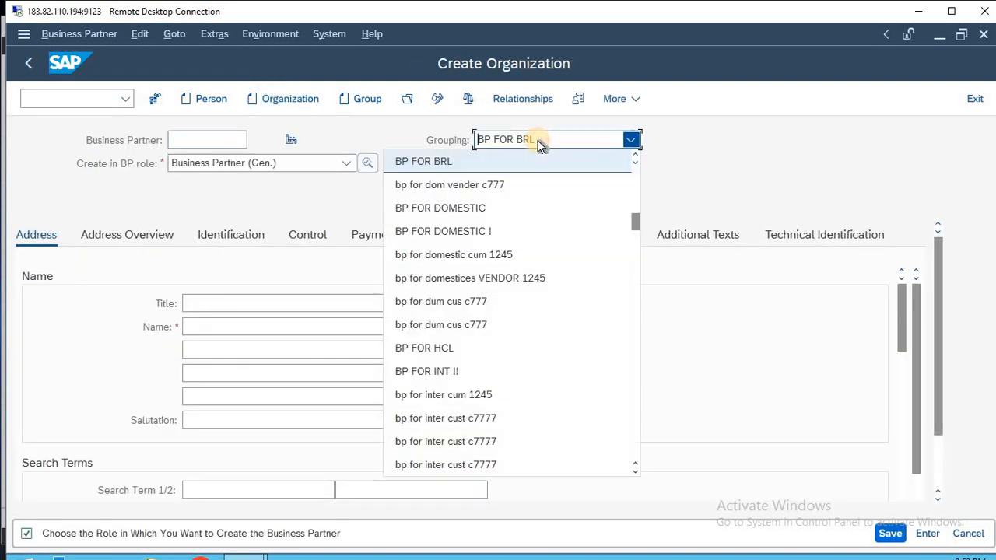
pyautogui.hotkey('alt', 'Tab')
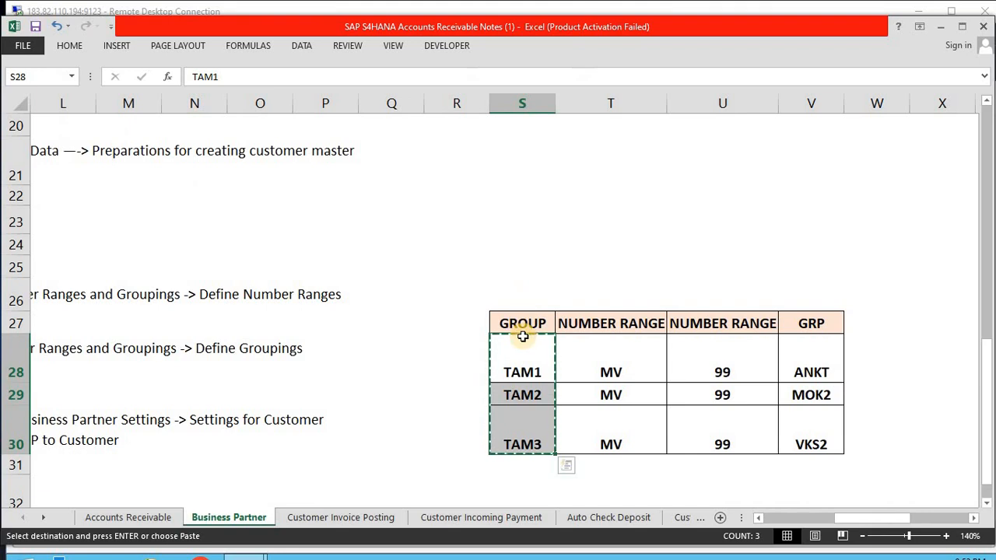
pyautogui.click(812, 375)
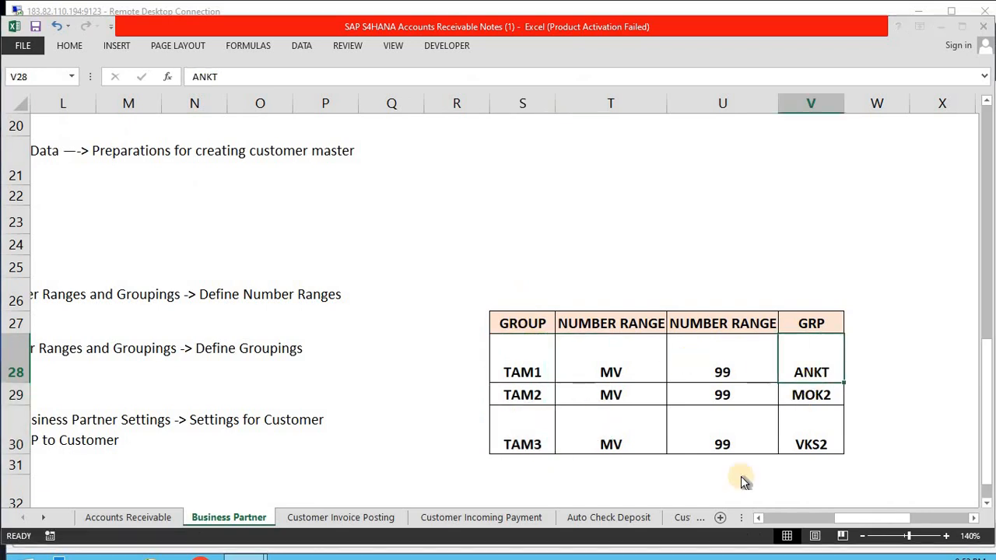
pyautogui.hotkey('alt', 'Tab')
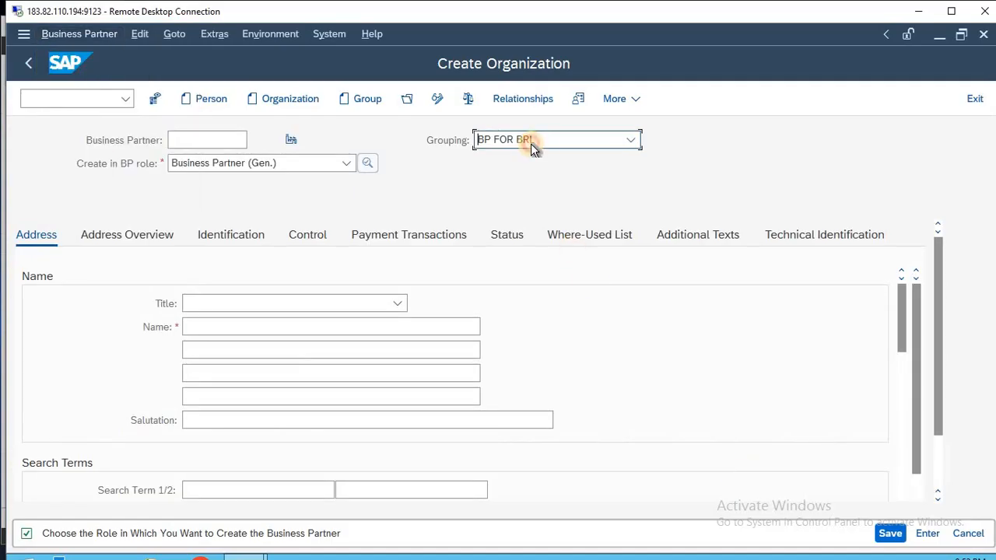
pyautogui.click(531, 143)
pyautogui.scroll(-5, 530, 143)
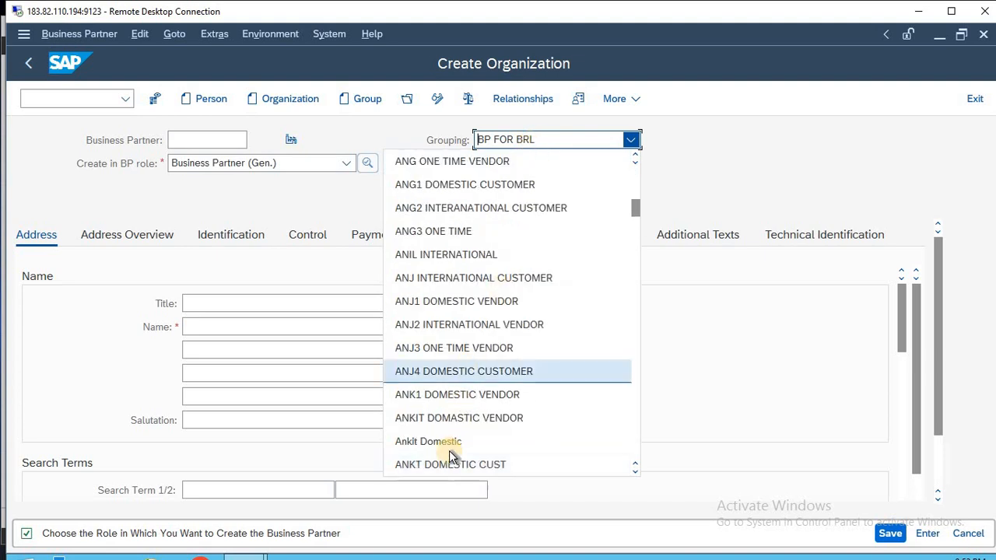
pyautogui.click(483, 463)
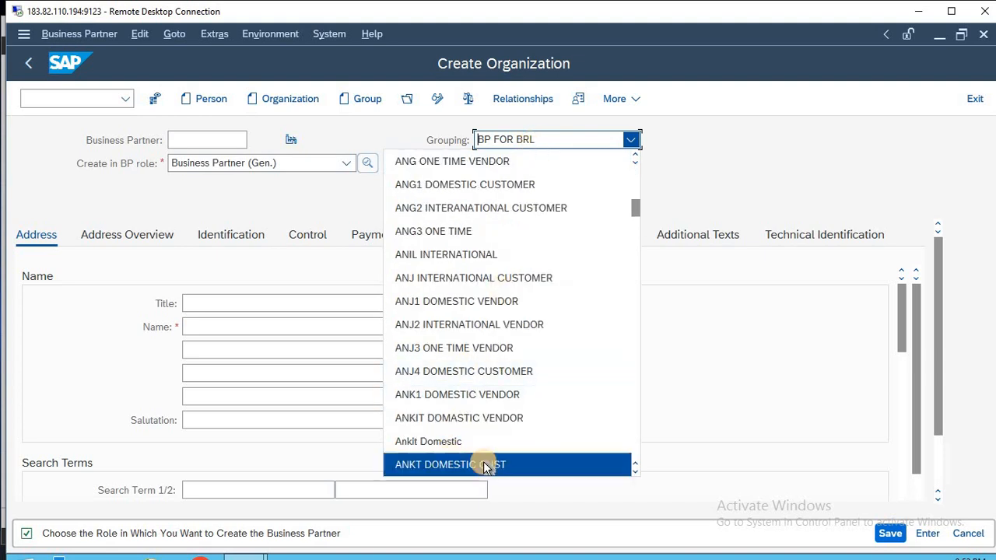
# Set the organization's title to Company and its name to ANKIT PVT.LTD
pyautogui.click(297, 304)
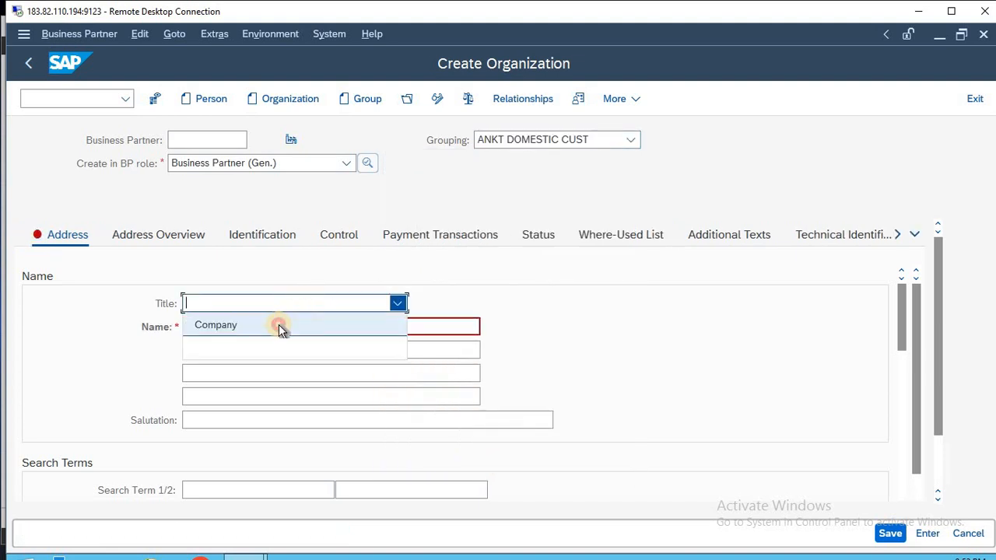
pyautogui.click(274, 325)
pyautogui.click(256, 326)
pyautogui.write('AN')
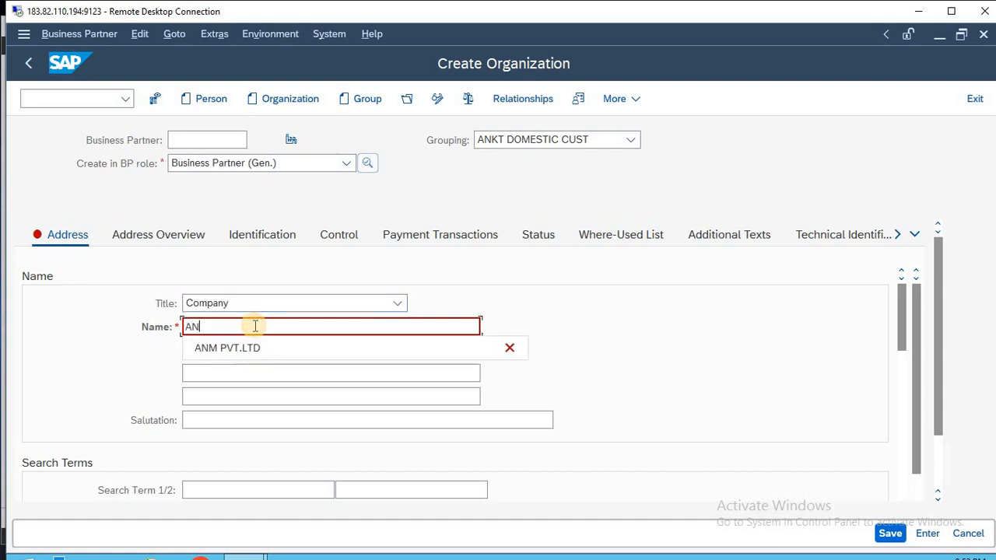
pyautogui.write('KIT PVT.LTD')
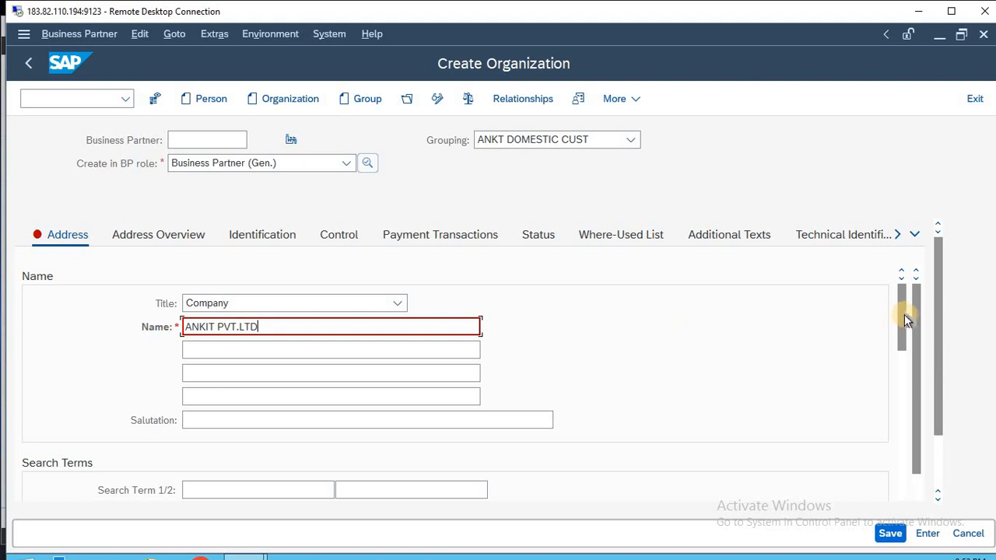
pyautogui.moveTo(898, 313); pyautogui.dragTo(900, 347)
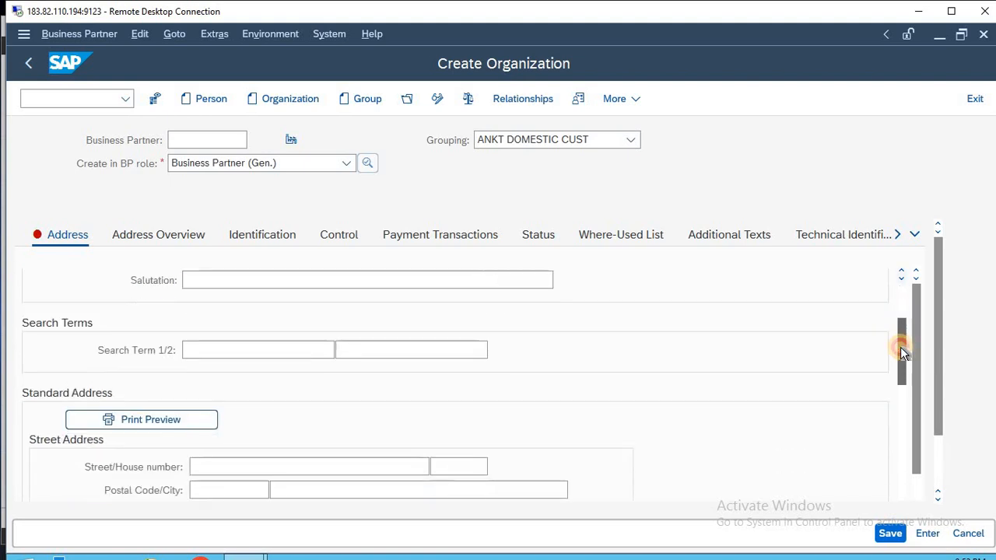
# Enter NEW DELHI as the organization's first search term
pyautogui.click(252, 350)
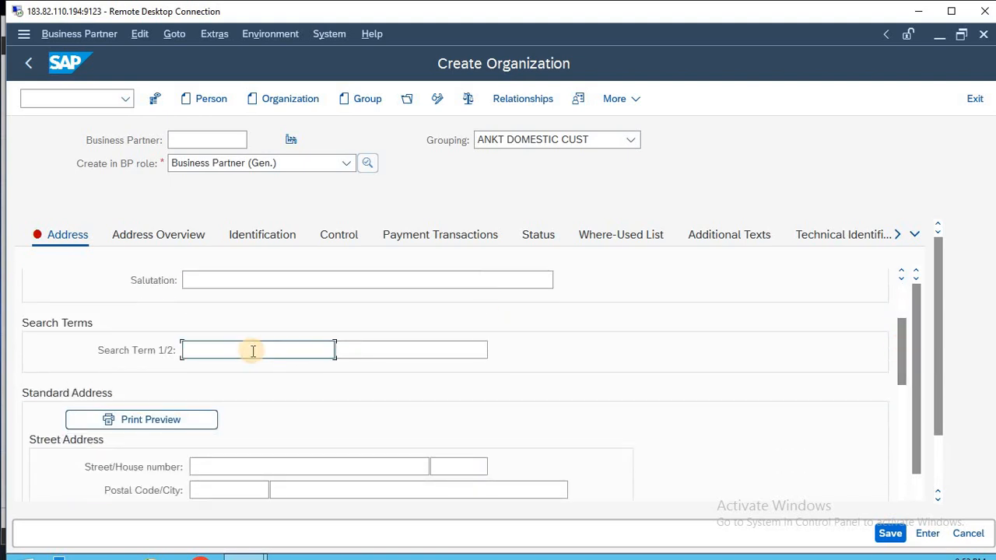
pyautogui.write('NEW DELHI')
pyautogui.press('Tab')
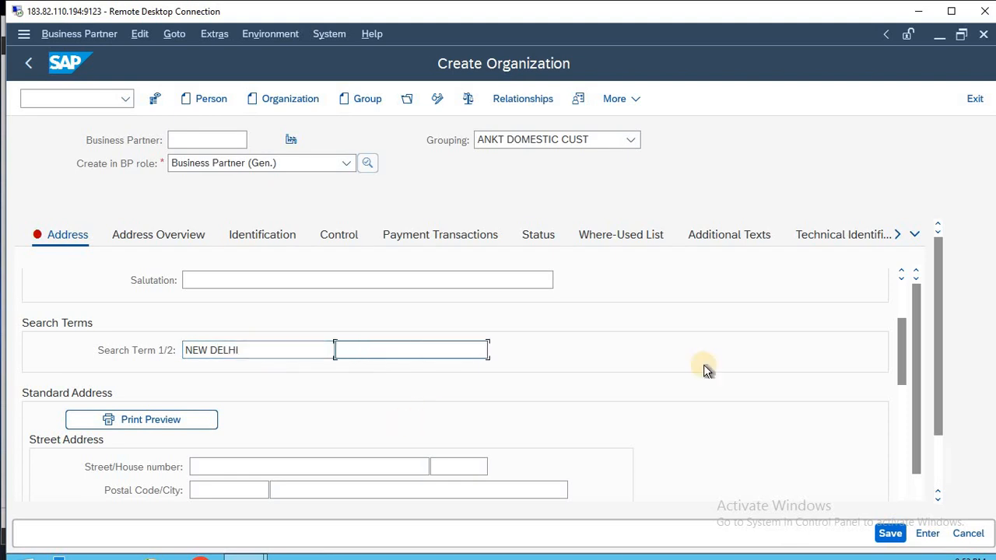
# Fill in the standard address with the street, postal code, city NEW DELHI, country IN and region DL
pyautogui.moveTo(900, 333); pyautogui.dragTo(901, 358)
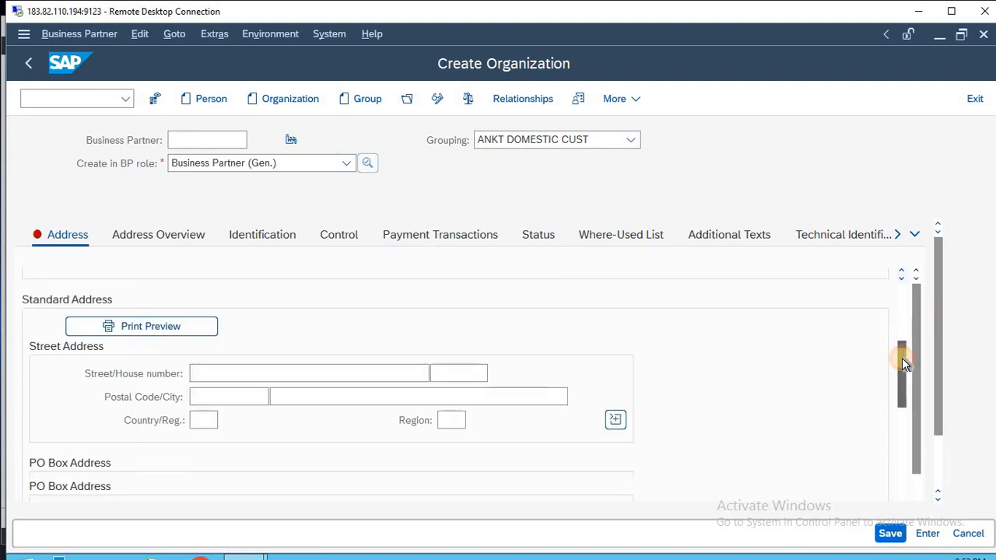
pyautogui.click(369, 348)
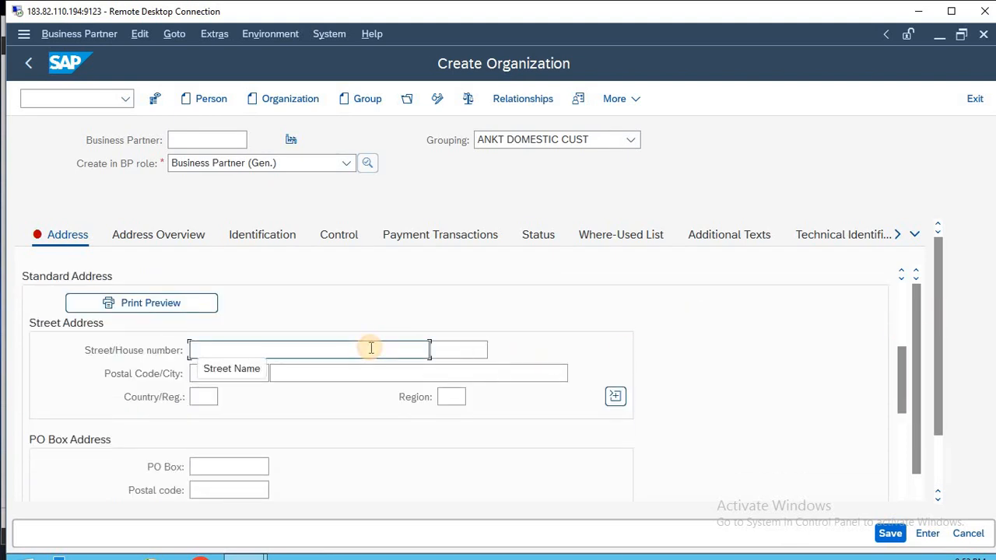
pyautogui.write('276382')
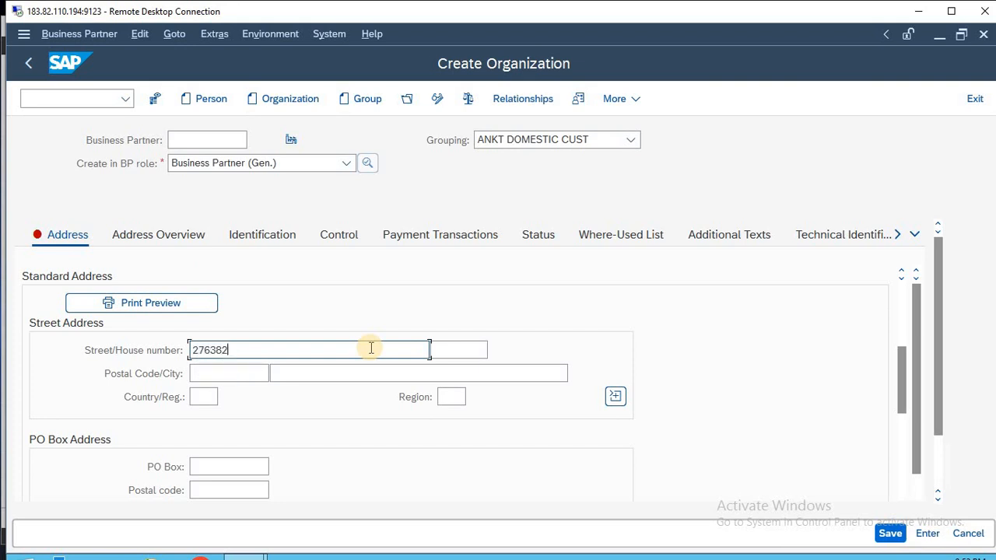
pyautogui.press('Tab')
pyautogui.press('Tab')
pyautogui.write('110072')
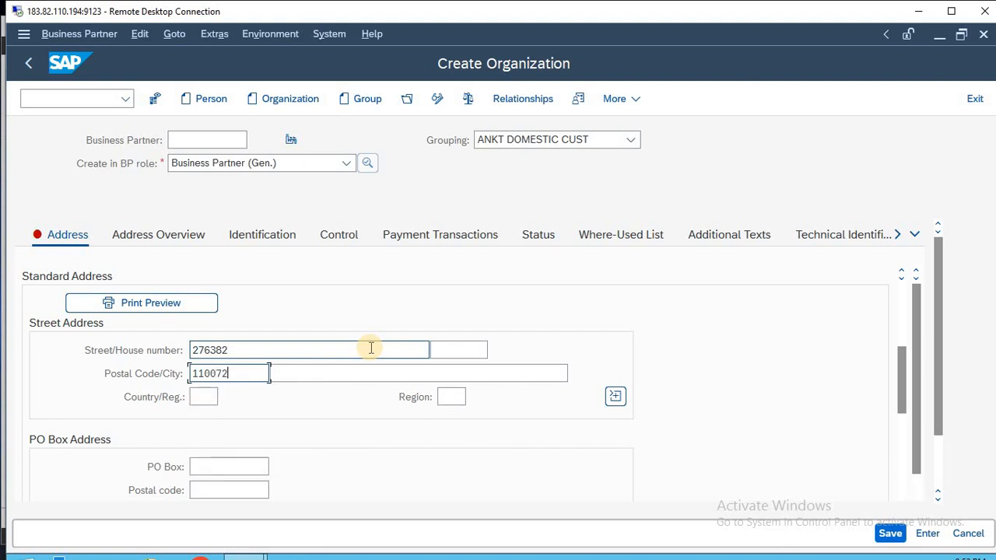
pyautogui.press('Tab')
pyautogui.write('NEW DELHI')
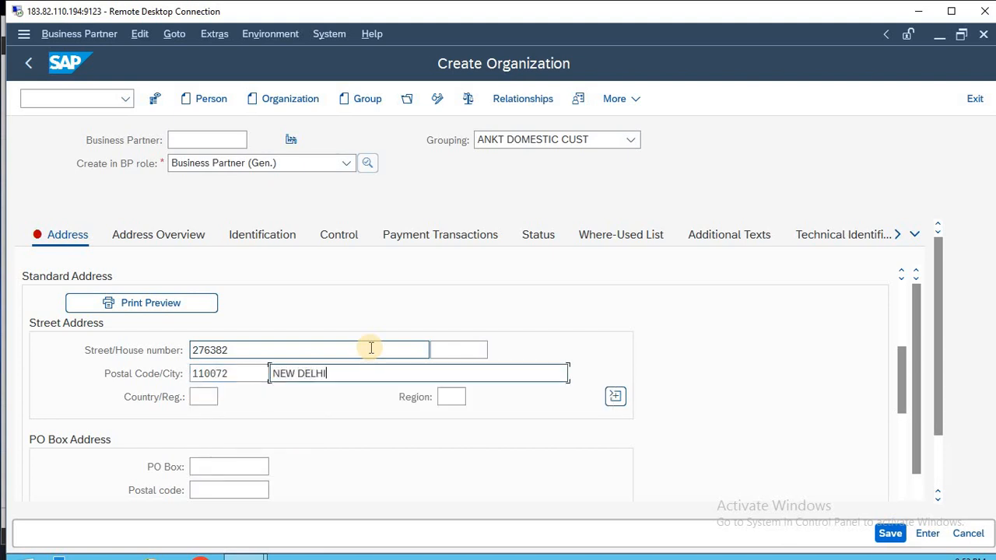
pyautogui.press('Tab')
pyautogui.write('IN')
pyautogui.press('Tab')
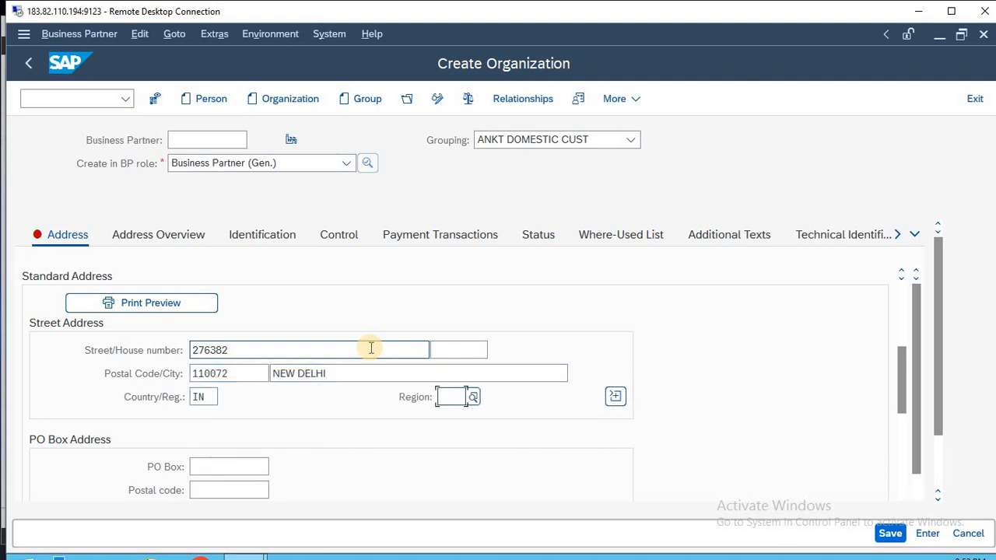
pyautogui.write('DL')
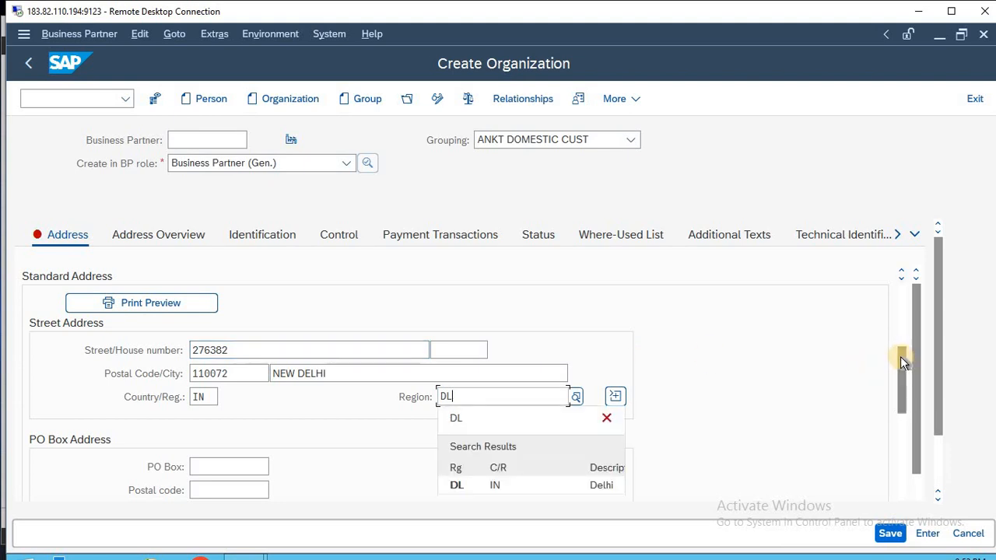
# Set the communication language to English and check the organization's address overview
pyautogui.moveTo(900, 356); pyautogui.dragTo(906, 407)
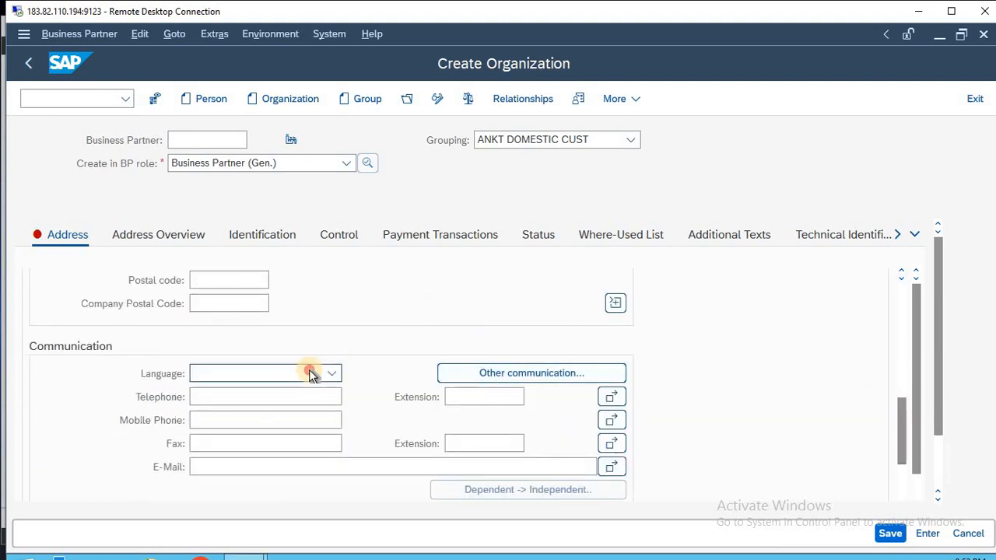
pyautogui.click(311, 373)
pyautogui.press('Return')
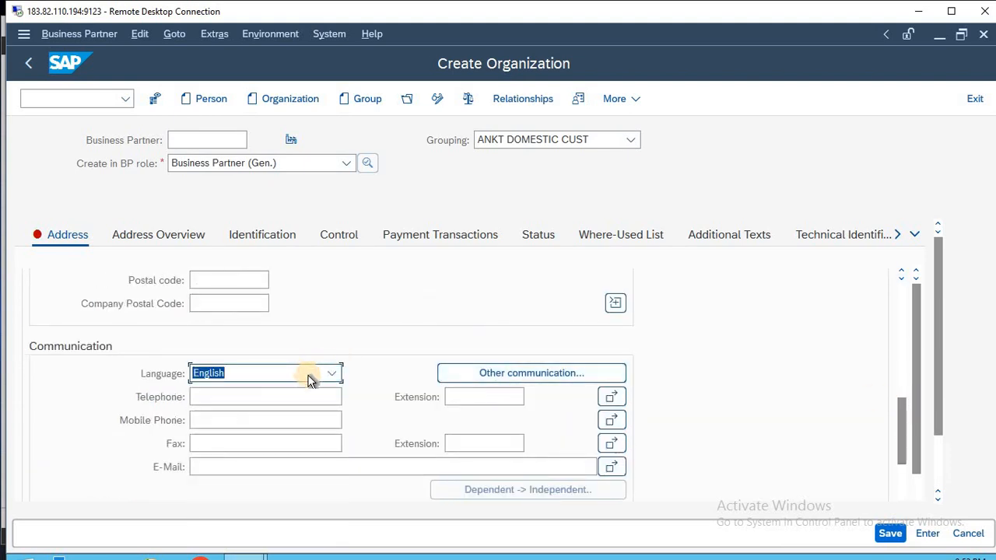
pyautogui.click(129, 235)
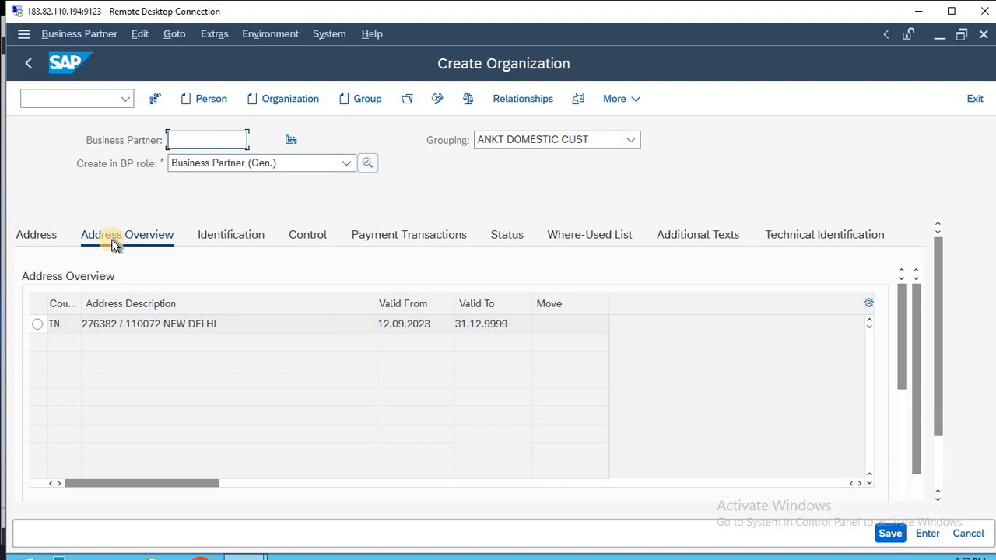
# Add a payment bank details row with ID IN, country IN, bank key 5877 and bank account SBI BANK
pyautogui.click(404, 237)
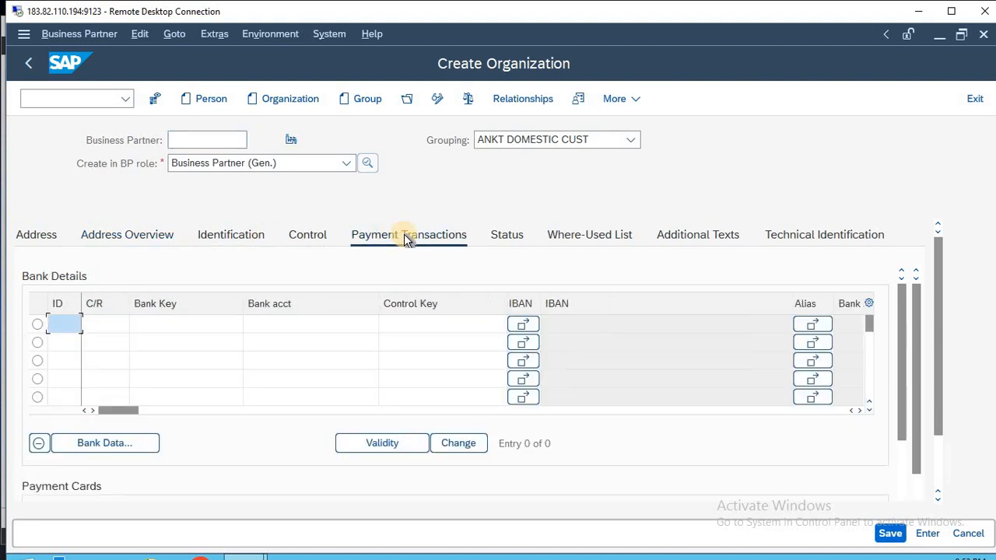
pyautogui.write('IN')
pyautogui.press('Tab')
pyautogui.write('IN')
pyautogui.press('Tab')
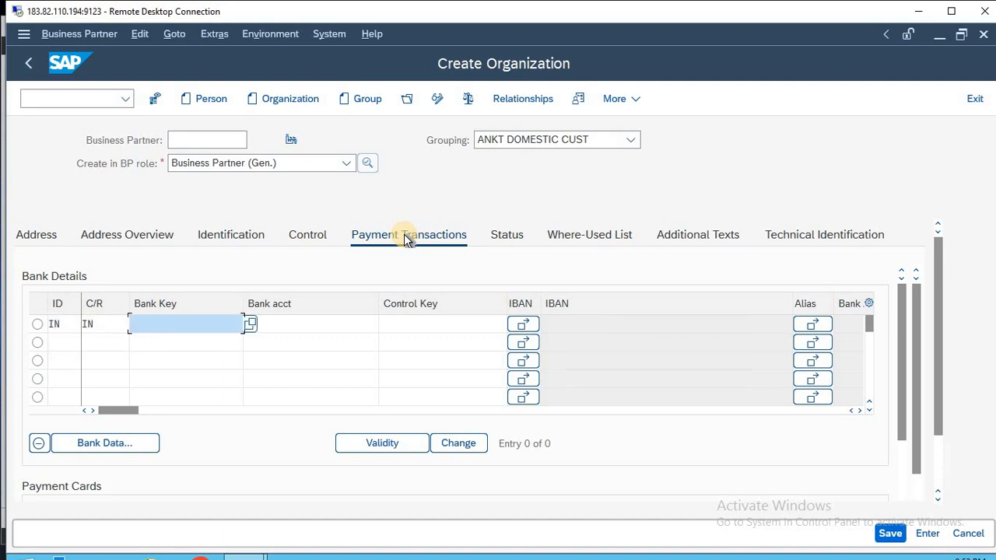
pyautogui.write('5877')
pyautogui.press('Tab')
pyautogui.write('SBI BANK')
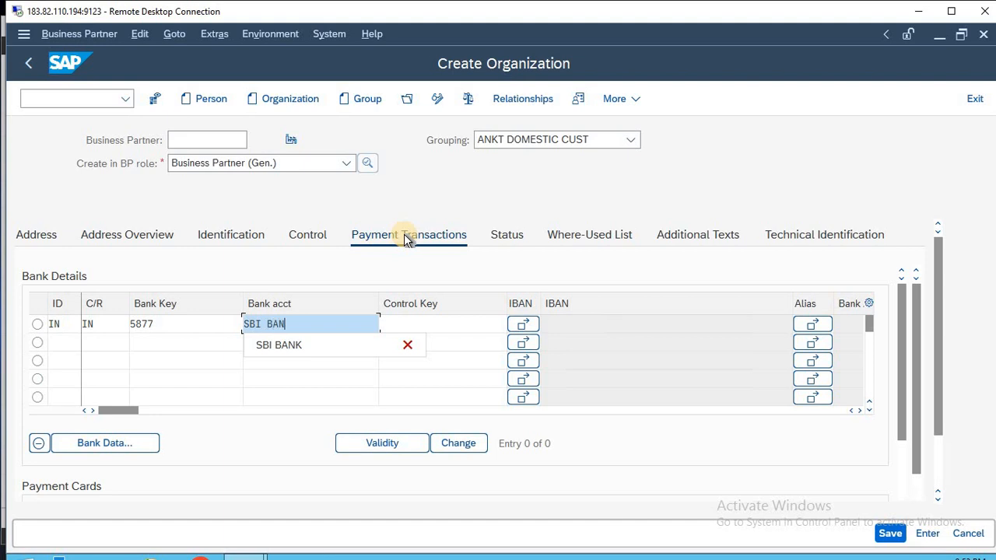
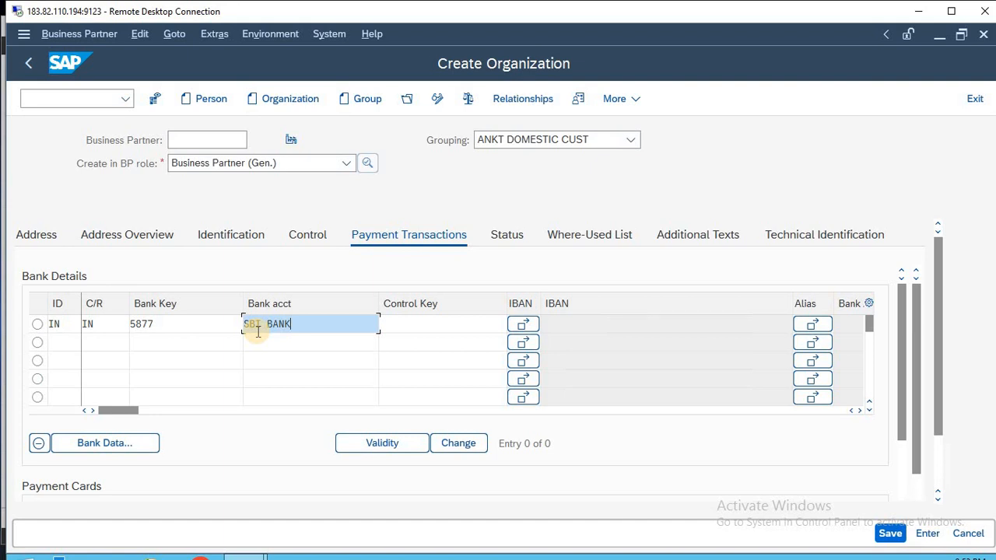
pyautogui.press('Return')
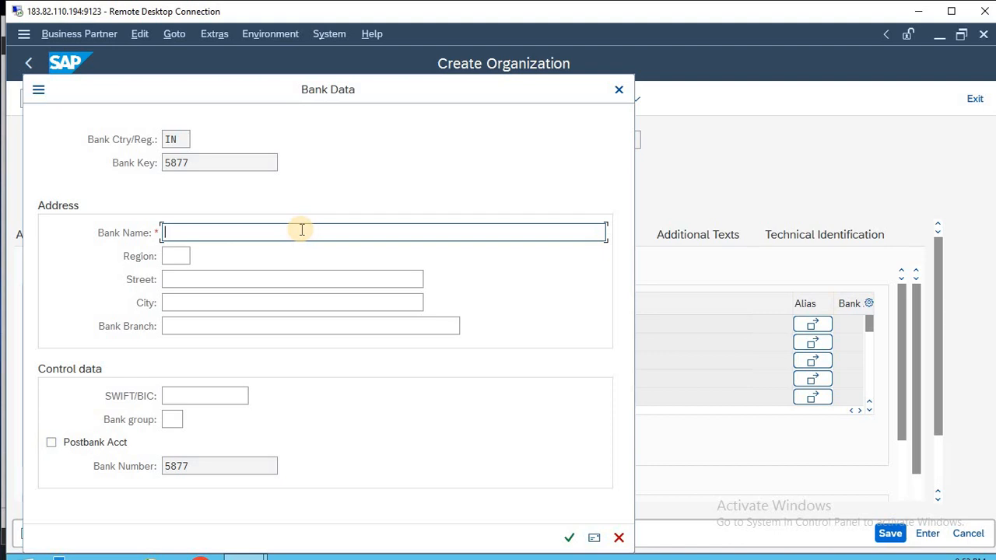
# Complete the bank data with name SBI BANK, region DL, the street, city NEW DELHI and branch NOIDA, and confirm it
pyautogui.write('SBI BANK')
pyautogui.press('Tab')
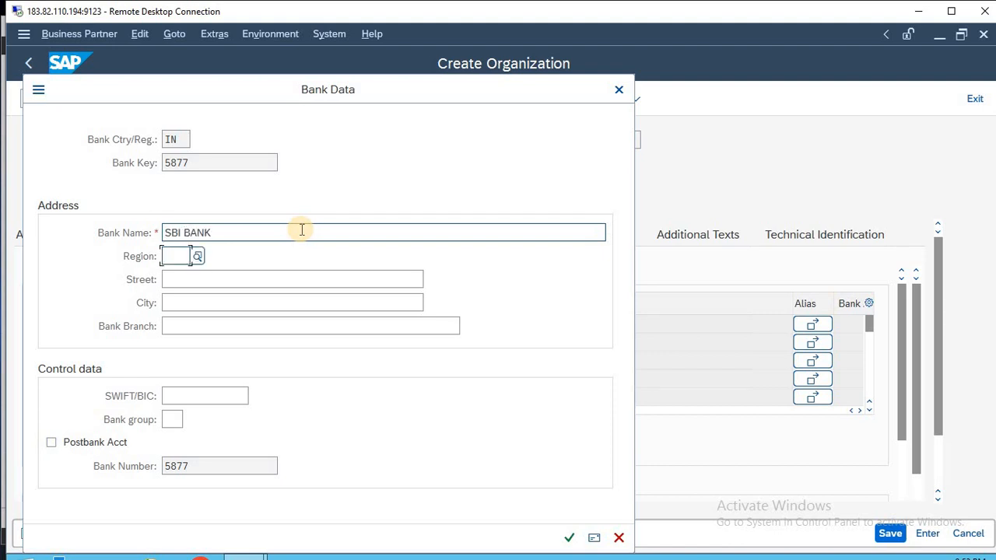
pyautogui.write('DL')
pyautogui.press('Tab')
pyautogui.write('5798')
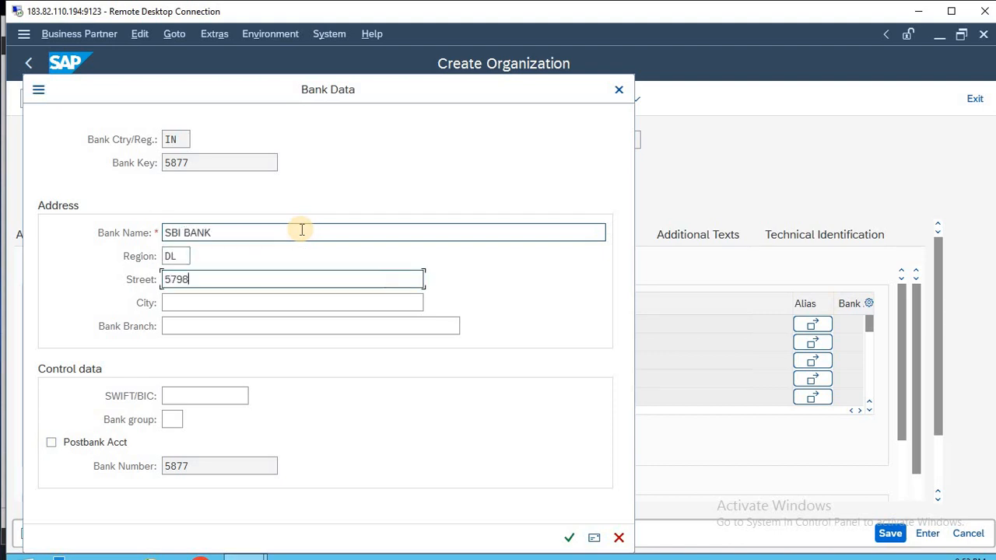
pyautogui.press('Tab')
pyautogui.write('NEW DELHI')
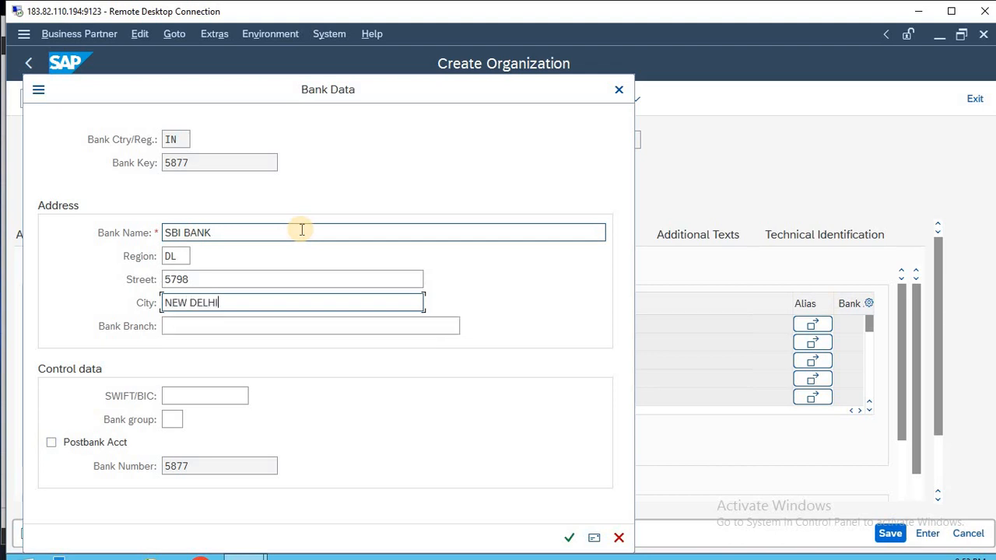
pyautogui.press('Tab')
pyautogui.write('NOIDA')
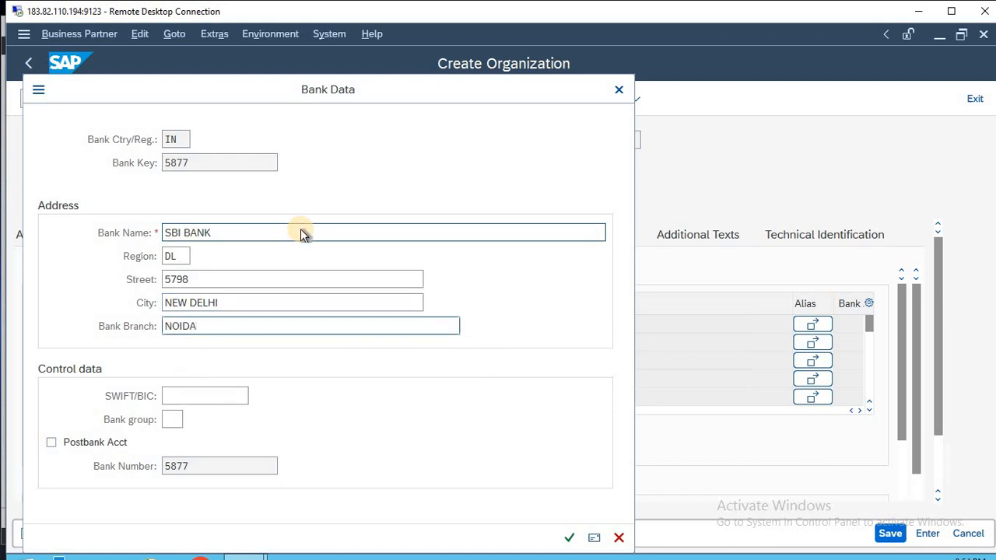
pyautogui.press('Return')
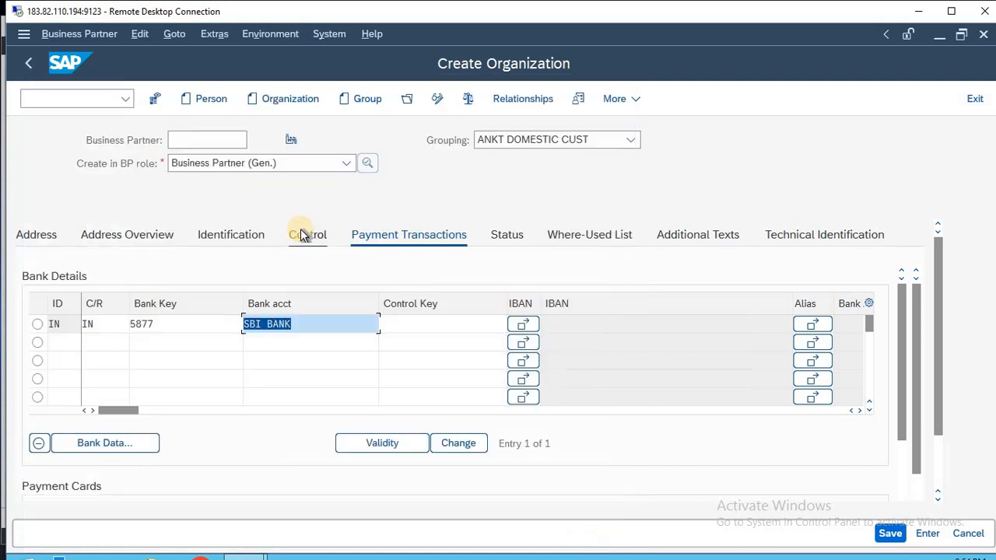
# Save the organization and copy its newly assigned business partner number
pyautogui.click(896, 536)
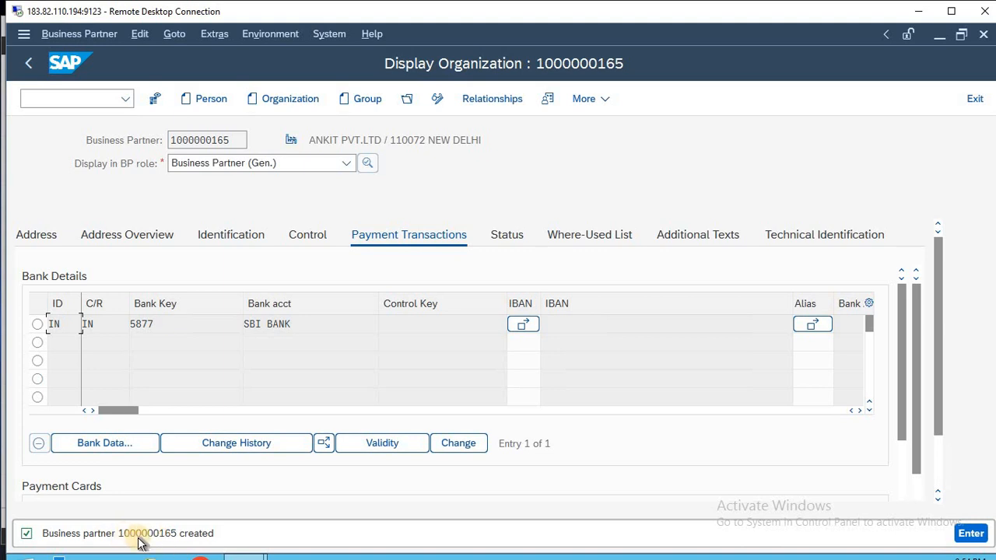
pyautogui.click(66, 93)
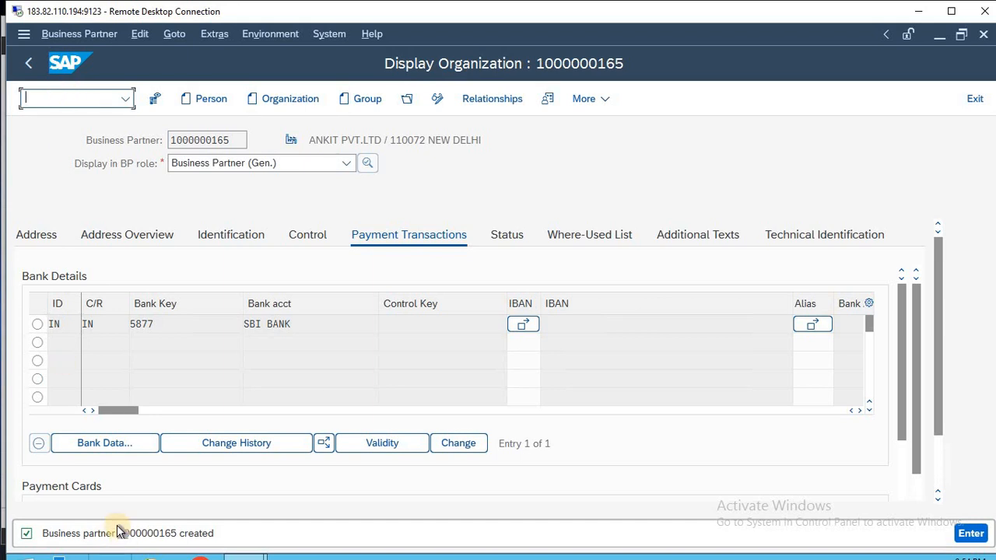
pyautogui.doubleClick(142, 537)
pyautogui.hotkey('ctrl', 'c')
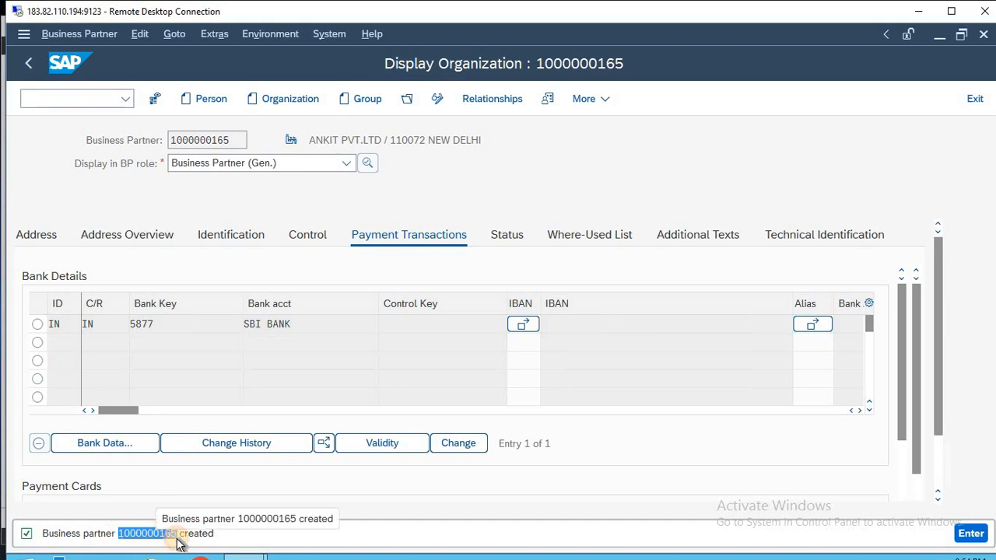
# Return to SAP Easy Access and open the number range maintenance for business partner object BU_PARTNER
pyautogui.click(54, 92)
pyautogui.write('/N')
pyautogui.press('Return')
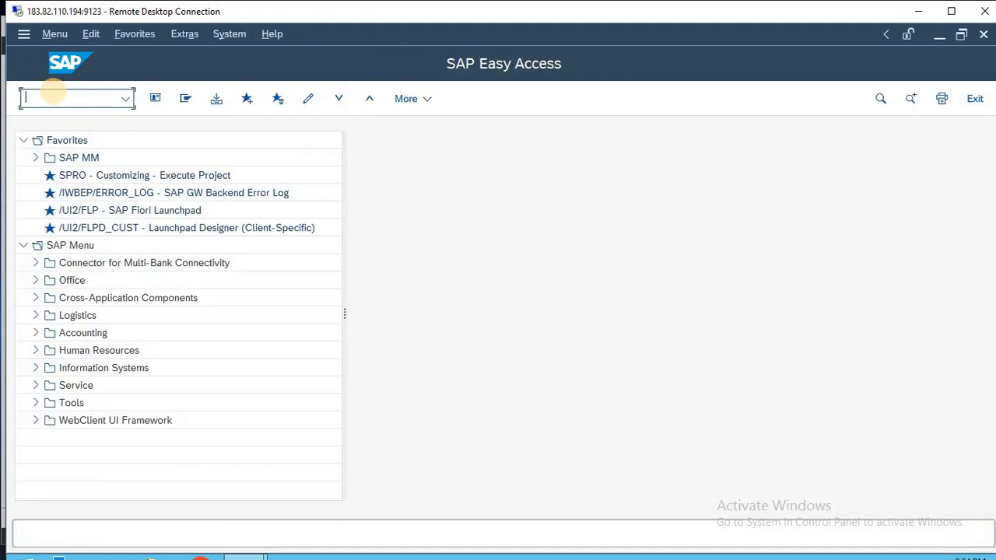
pyautogui.write('F110')
pyautogui.press('Return')
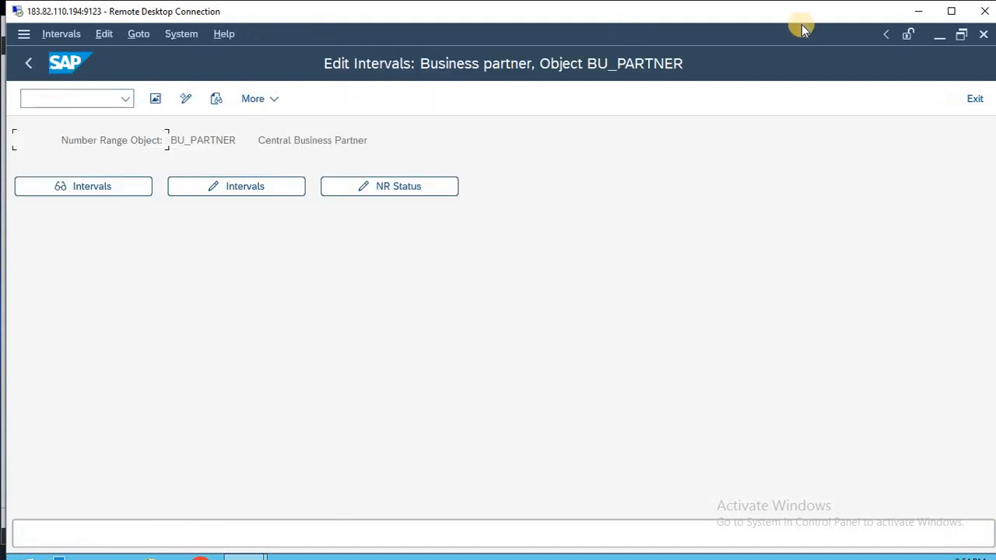
# Look up the number range for the ANKT grouping in the Excel notes and return to SAP
pyautogui.hotkey('alt', 'Tab')
pyautogui.click(731, 370)
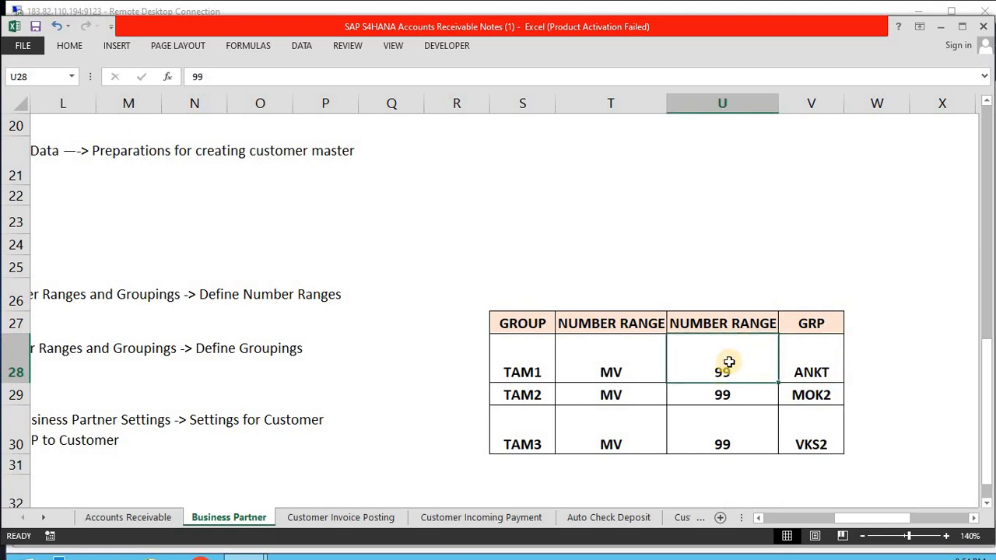
pyautogui.hotkey('alt', 'Tab')
pyautogui.click(731, 368)
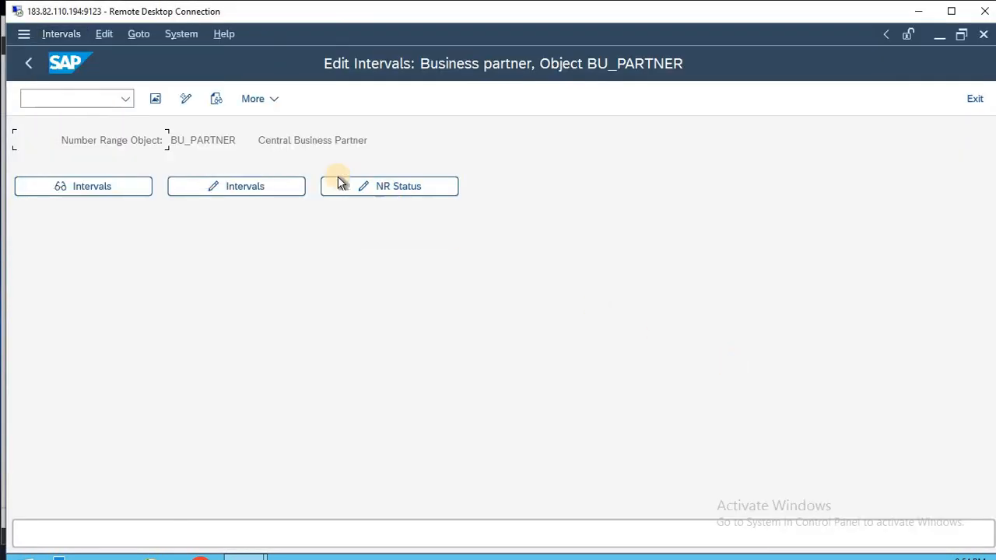
# Open the BU_PARTNER intervals for editing and select number range 99 to inspect its limits
pyautogui.click(256, 189)
pyautogui.scroll(-15, 257, 189)
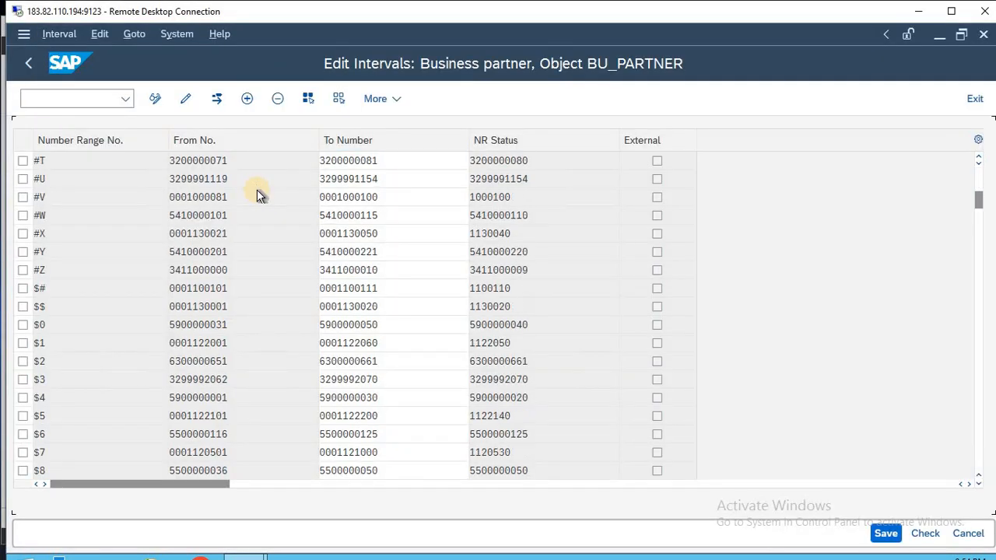
pyautogui.scroll(-15, 258, 191)
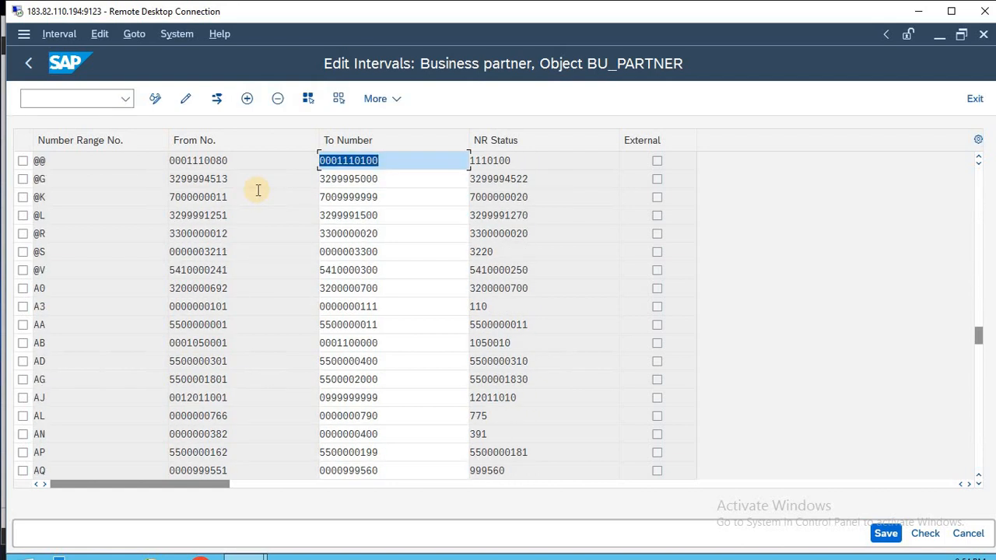
pyautogui.scroll(-10, 257, 189)
pyautogui.scroll(15, 257, 189)
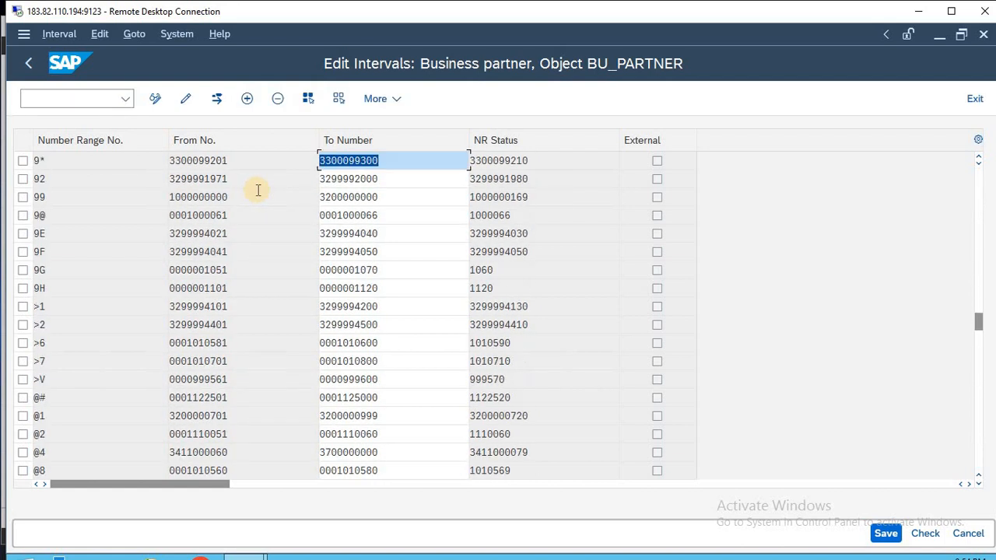
pyautogui.click(23, 199)
pyautogui.click(23, 199)
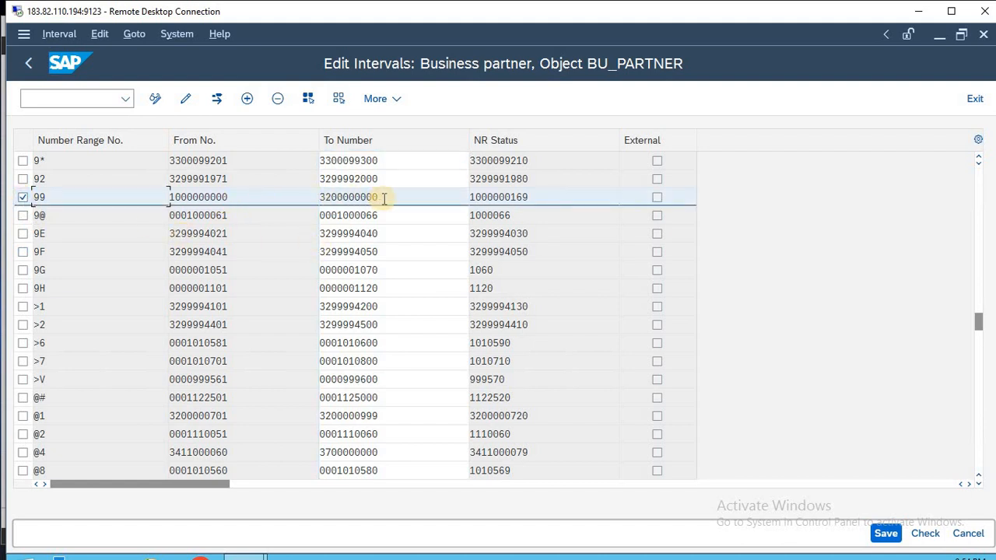
# Switch to the Excel notes and paste the copied business partner number into cell S21
pyautogui.hotkey('alt', 'Tab')
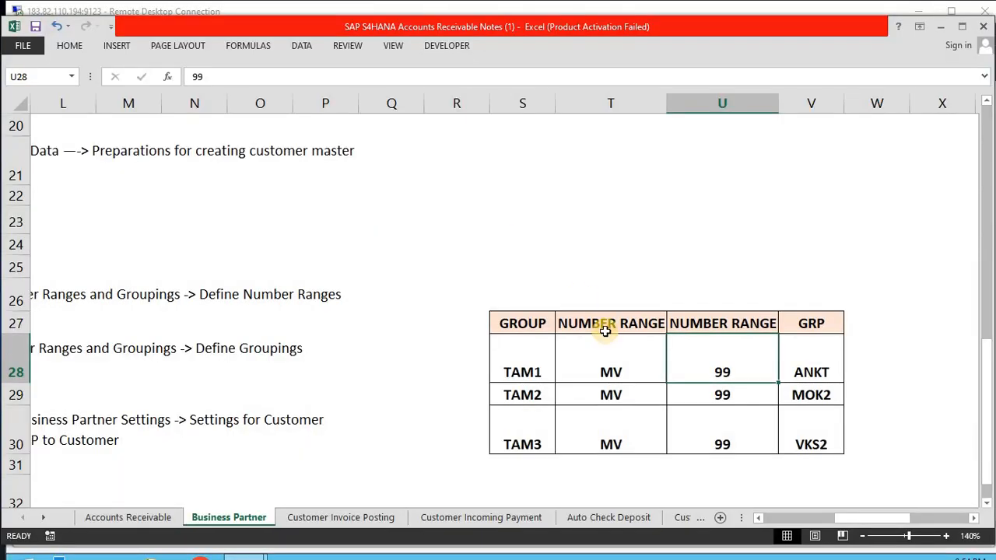
pyautogui.click(526, 174)
pyautogui.hotkey('ctrl', 'v')
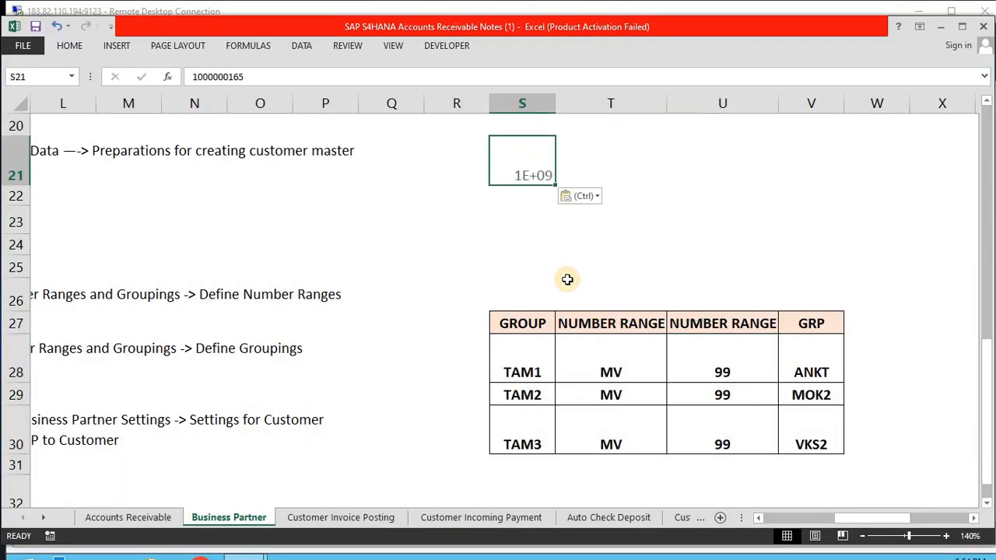
# Copy the NR status of number range 99 in the BU_PARTNER intervals and return to the Excel notes
pyautogui.hotkey('alt', 'Tab')
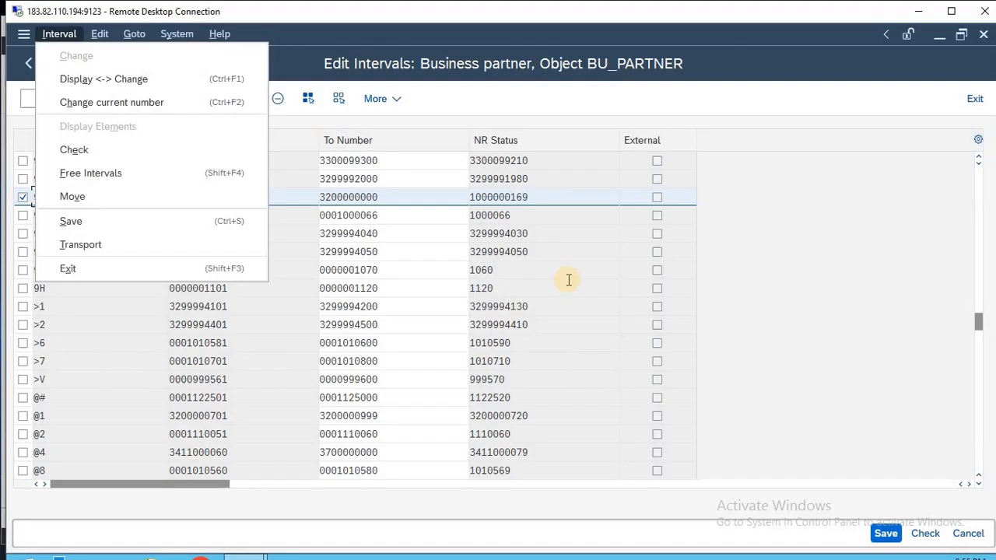
pyautogui.click(533, 199)
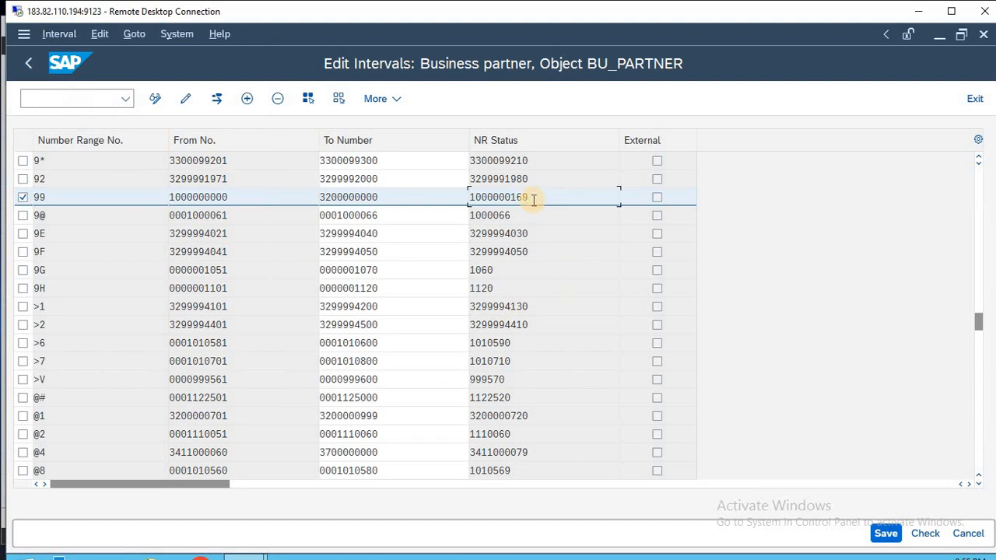
pyautogui.moveTo(534, 200); pyautogui.dragTo(454, 195)
pyautogui.hotkey('ctrl', 'c')
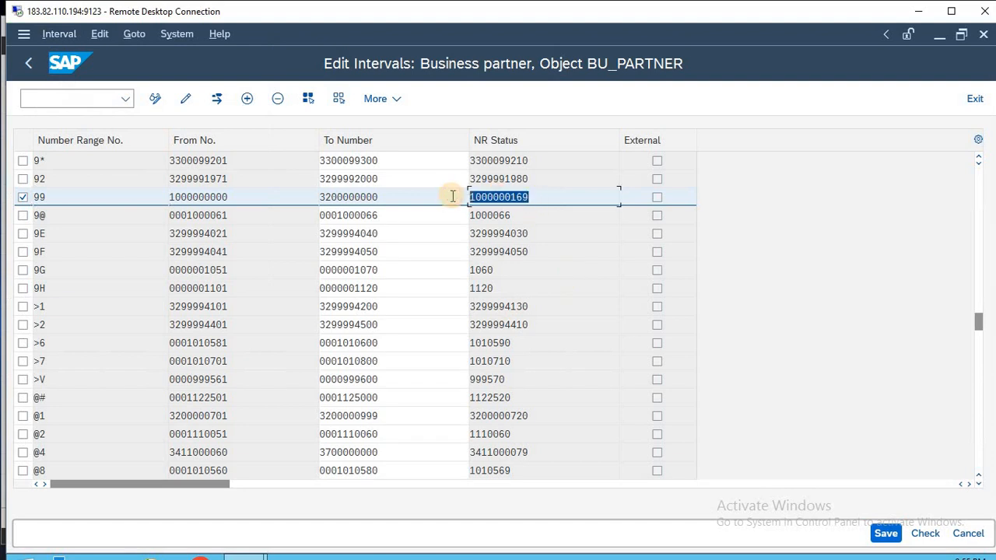
pyautogui.hotkey('alt', 'Tab')
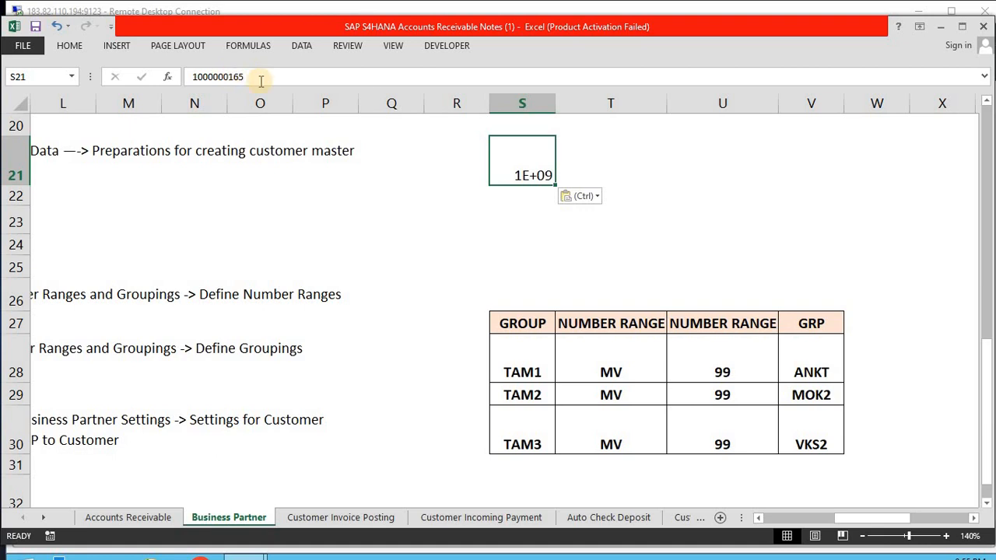
pyautogui.hotkey('shift', 'pagedown')
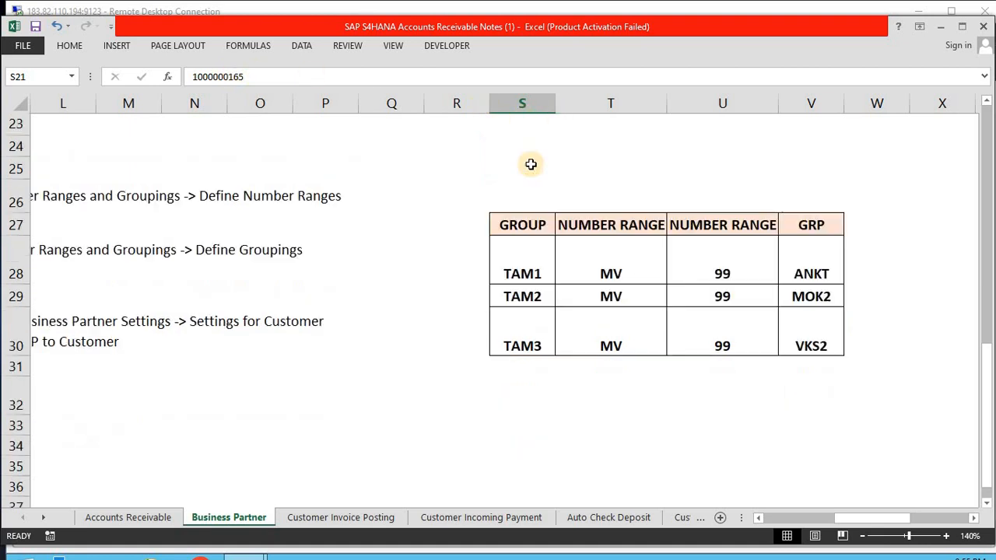
pyautogui.hotkey('shift', 'Right')
pyautogui.hotkey('ctrl', 'Up')
pyautogui.press('Down')
pyautogui.press('Down')
pyautogui.press('Down')
pyautogui.press('Down')
pyautogui.press('Down')
pyautogui.press('Down')
pyautogui.press('Down')
pyautogui.press('Down')
pyautogui.press('Down')
pyautogui.press('Down')
pyautogui.press('Down')
pyautogui.press('Down')
pyautogui.press('Down')
pyautogui.press('Down')
pyautogui.press('Down')
pyautogui.press('Down')
pyautogui.press('Down')
pyautogui.press('Down')
pyautogui.press('Down')
pyautogui.press('Down')
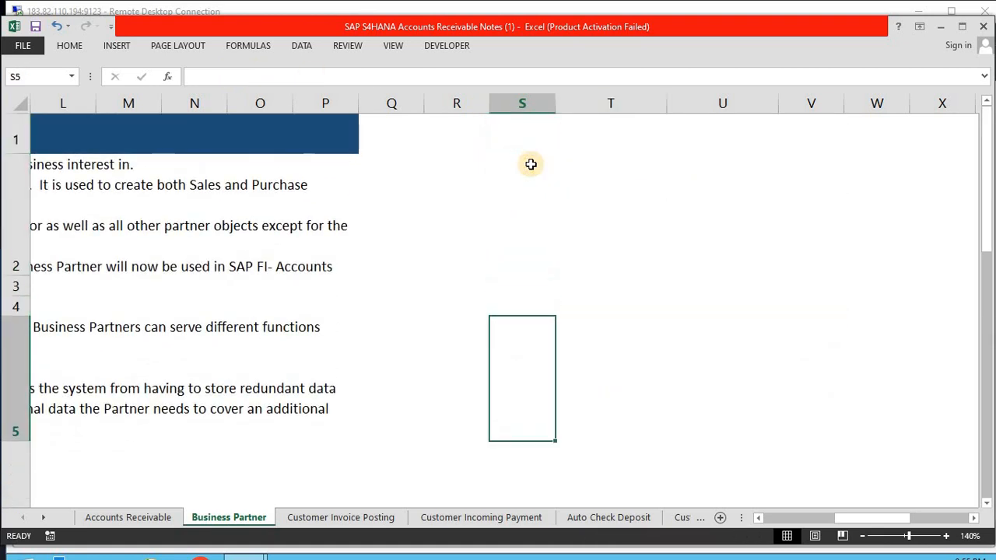
pyautogui.hotkey('ctrl', 'v')
pyautogui.press('Down')
pyautogui.press('Down')
pyautogui.press('Down')
pyautogui.press('Up')
pyautogui.press('Up')
pyautogui.press('Up')
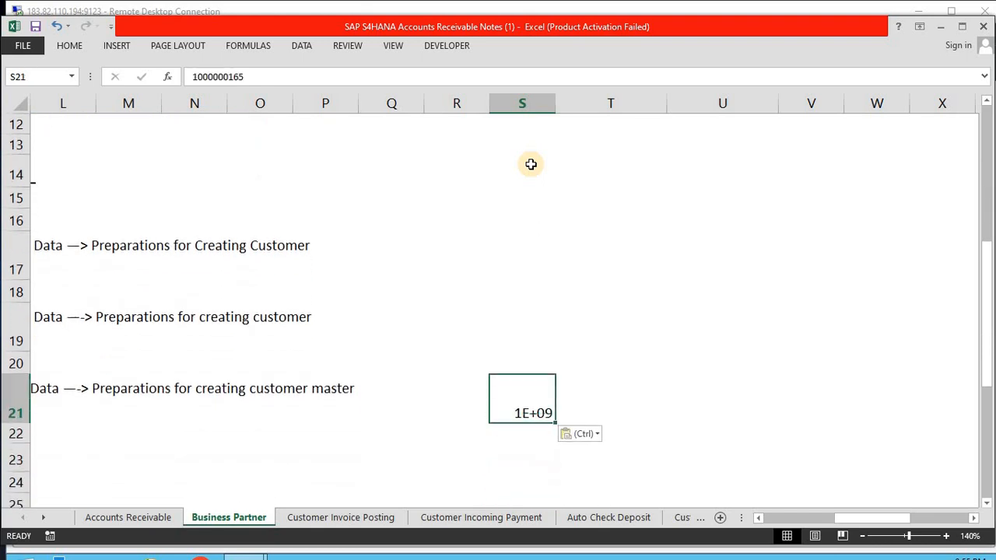
# Merge cells S21 to U21 in the Excel notes so the business partner number fits
pyautogui.hotkey('shift', 'Right')
pyautogui.hotkey('shift', 'Right')
pyautogui.press('alt')
pyautogui.press('h')
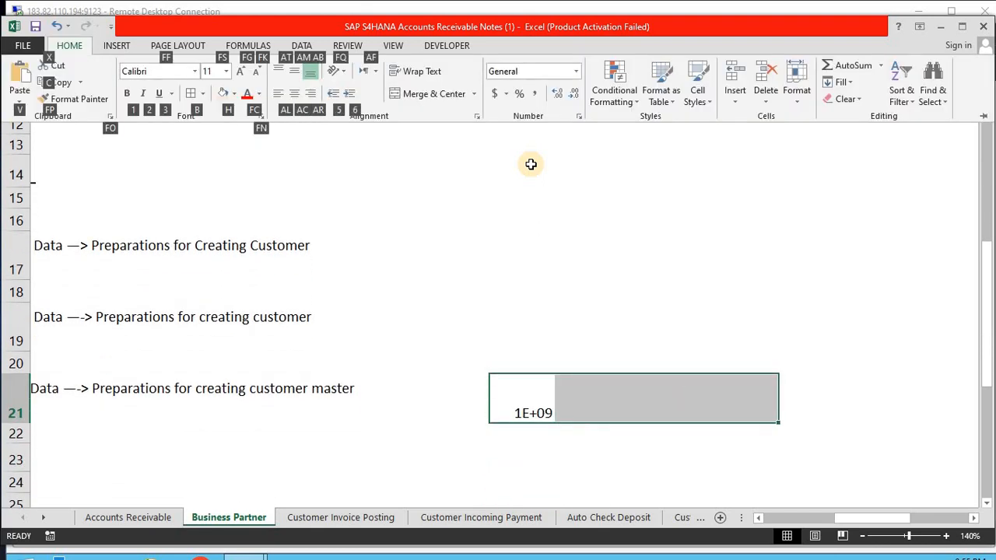
pyautogui.press('m')
pyautogui.press('m')
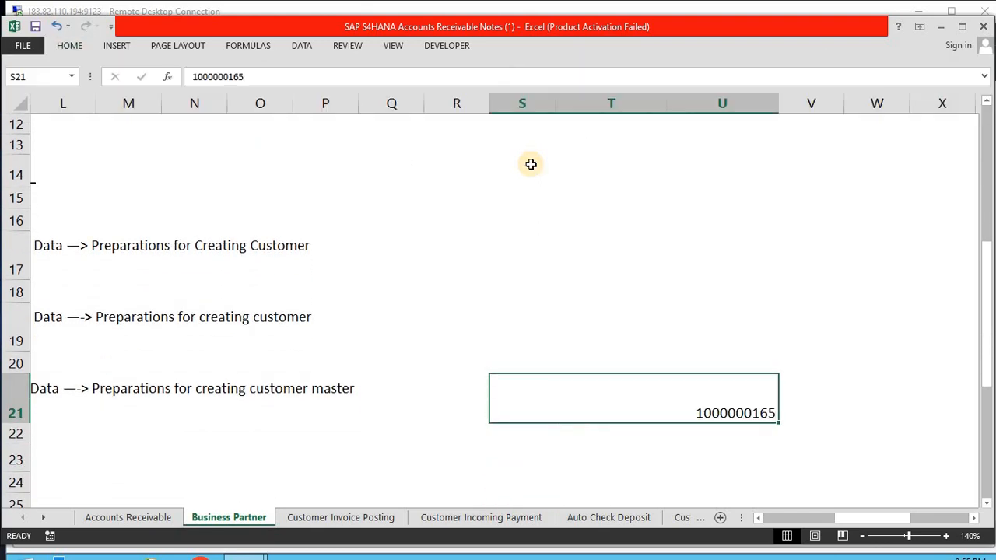
# Compare the NR status of number range 99 in SAP with the business partner number in the Excel notes
pyautogui.hotkey('alt', 'Tab')
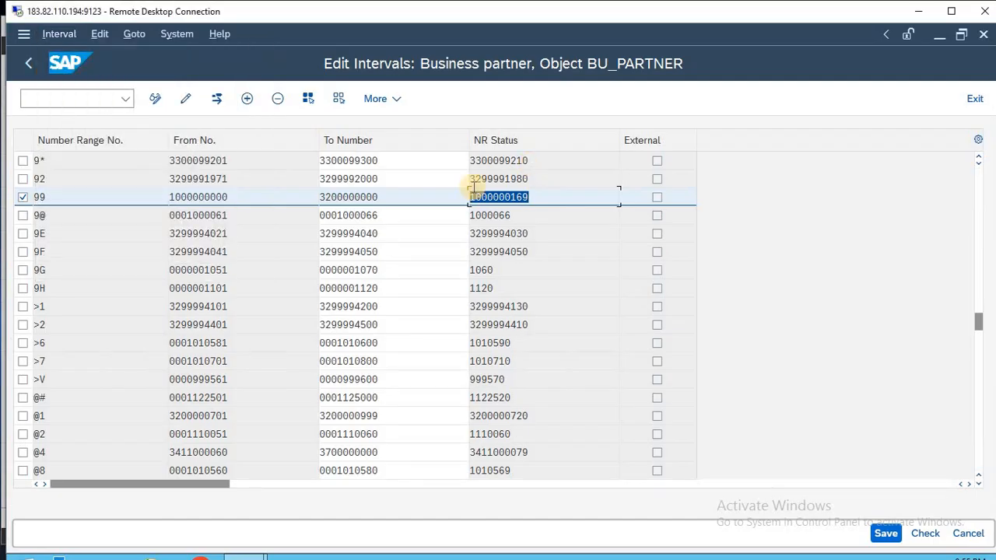
pyautogui.click(546, 197)
pyautogui.hotkey('alt', 'Tab')
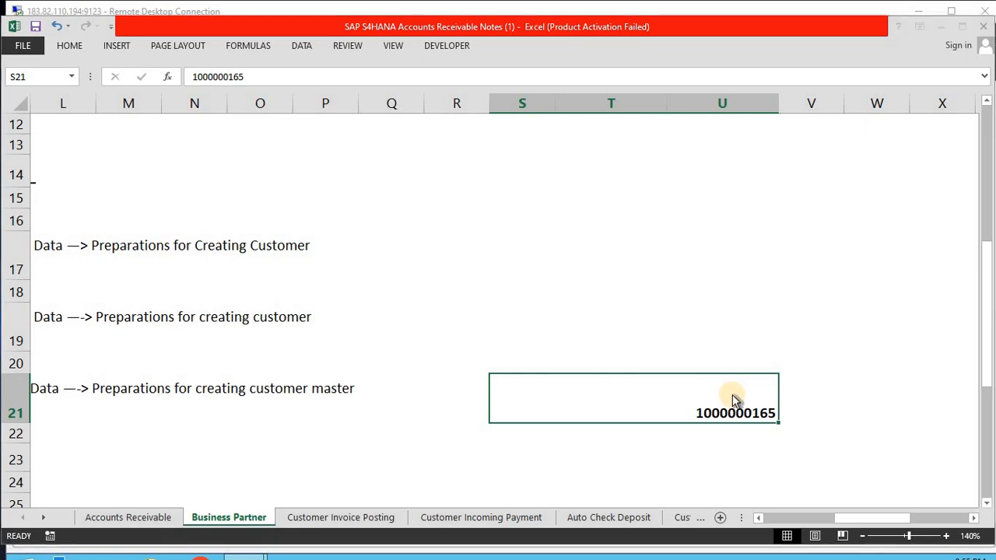
pyautogui.hotkey('alt', 'Tab')
pyautogui.hotkey('alt', 'Tab')
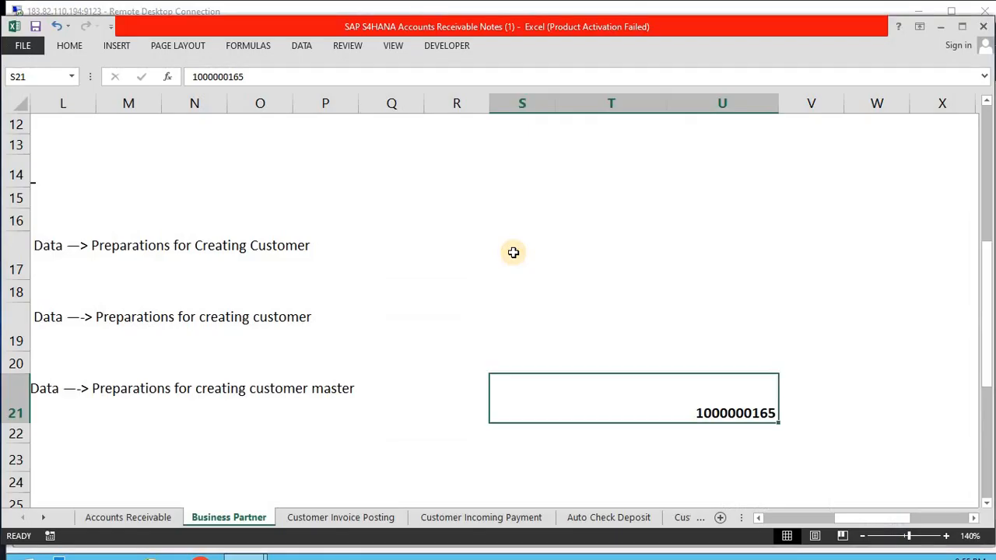
pyautogui.press('Left')
pyautogui.press('Home')
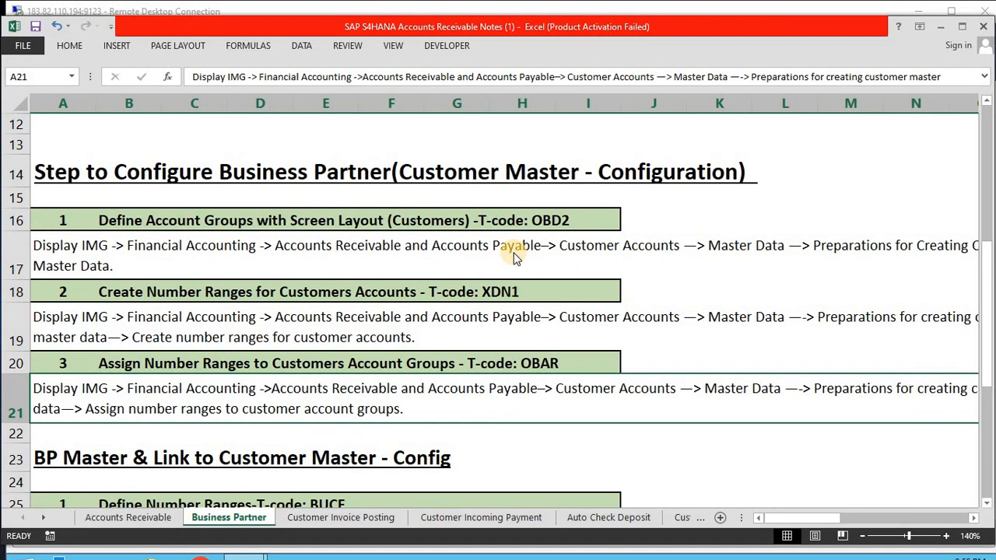
# Return to SAP, exit interval editing without saving, and open the BP transaction
pyautogui.hotkey('alt', 'Tab')
pyautogui.press('Escape')
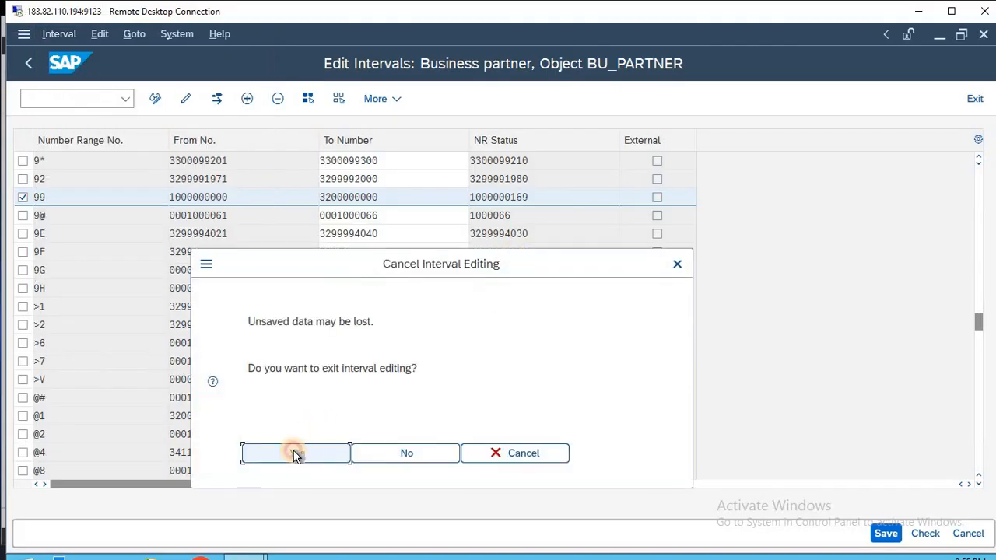
pyautogui.click(295, 453)
pyautogui.press('Escape')
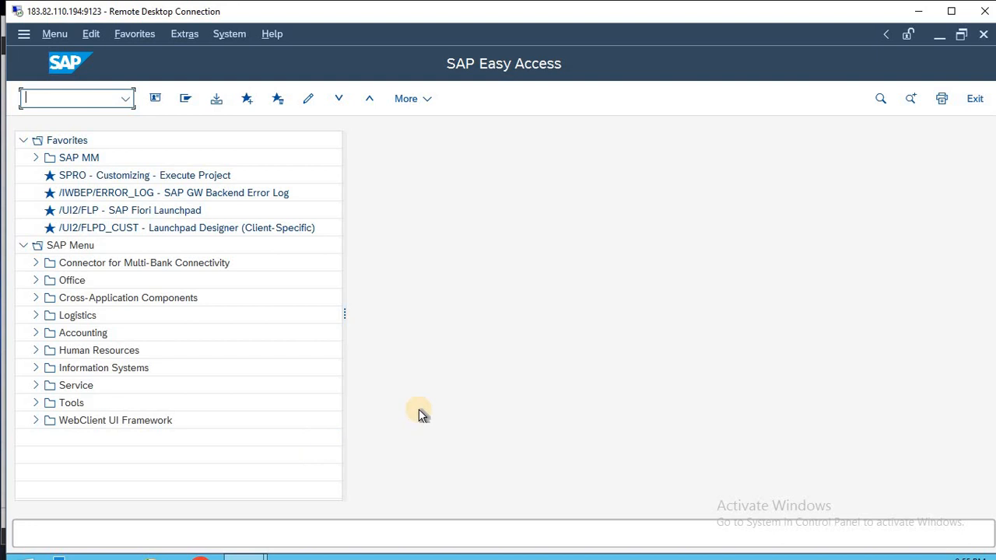
pyautogui.write('BP')
pyautogui.press('Return')
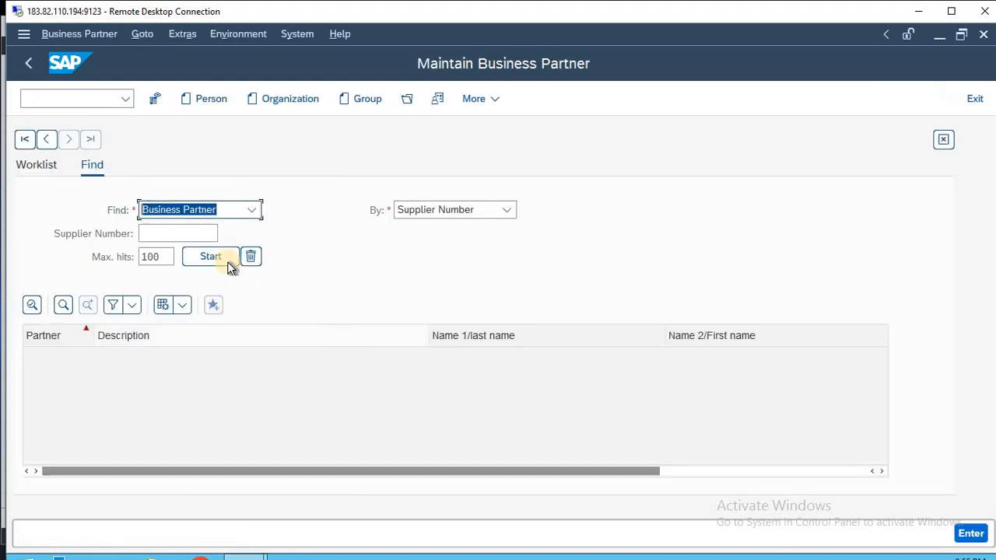
# Search for a business partner by supplier number, using the copied business partner number
pyautogui.click(181, 232)
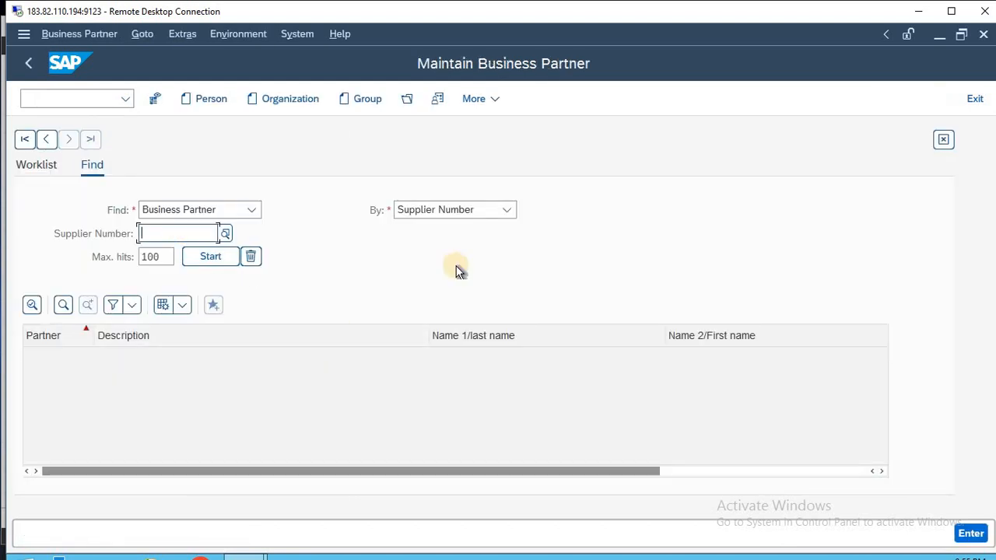
pyautogui.hotkey('ctrl', 'v')
pyautogui.press('Return')
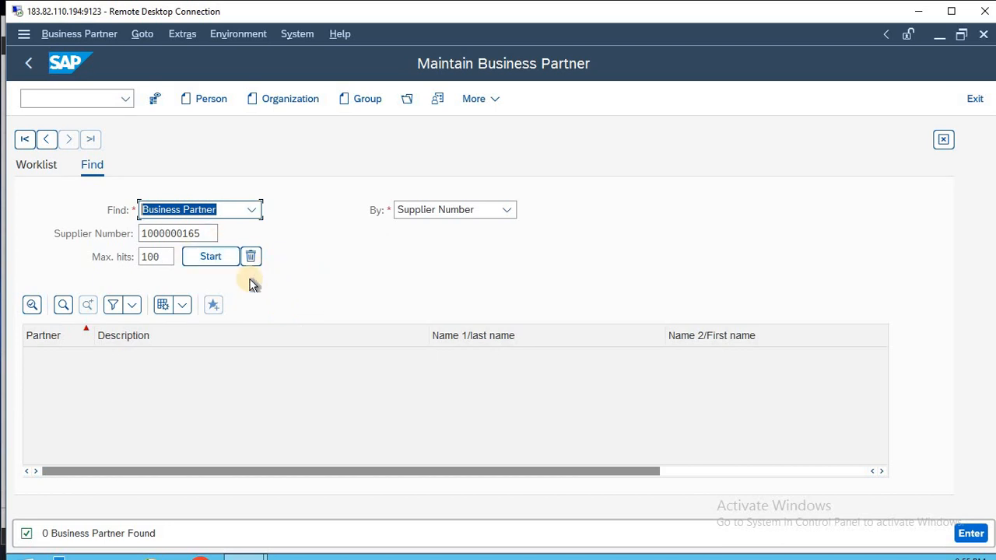
# Restart the BP transaction and begin creating a new organization
pyautogui.click(79, 96)
pyautogui.write('/N')
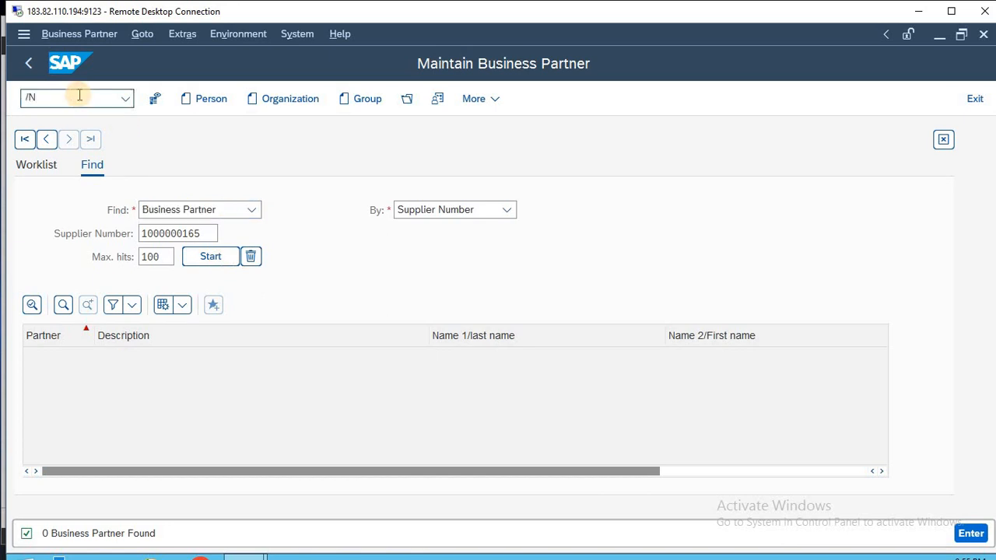
pyautogui.press('Return')
pyautogui.write('BP')
pyautogui.press('Return')
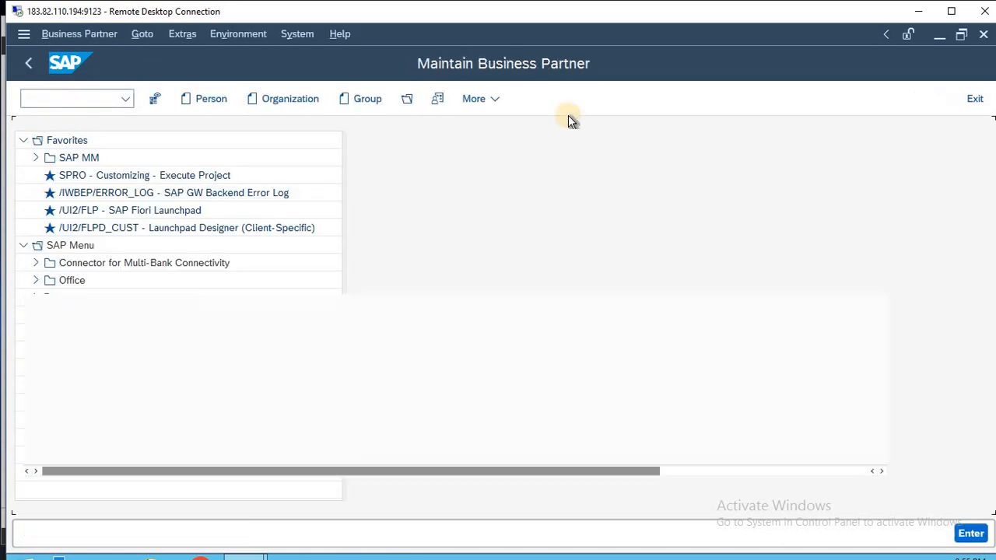
pyautogui.click(298, 99)
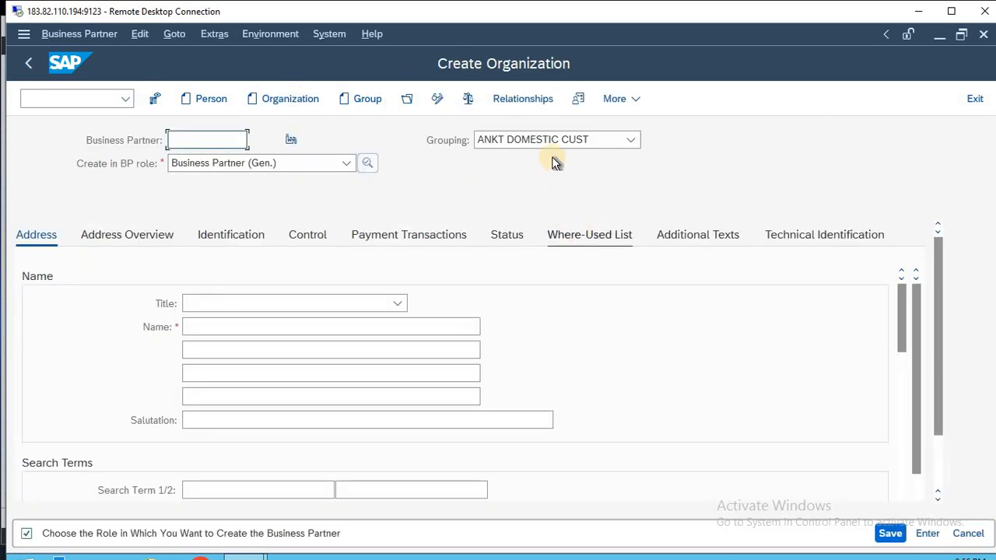
# Set the organization's title to Company, its name to IBC PVT.LTD, and its first search term to NEW DELHI
pyautogui.click(290, 305)
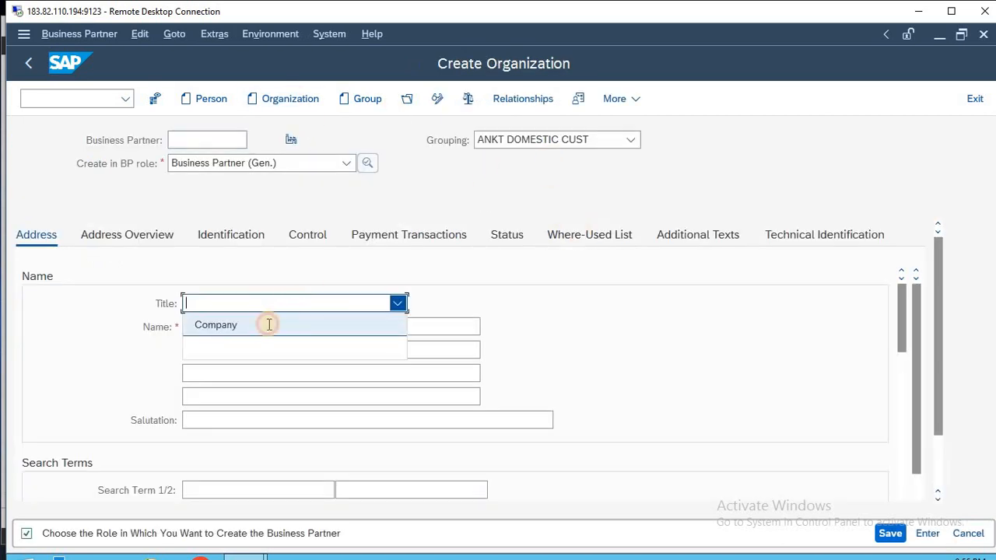
pyautogui.click(249, 325)
pyautogui.click(239, 327)
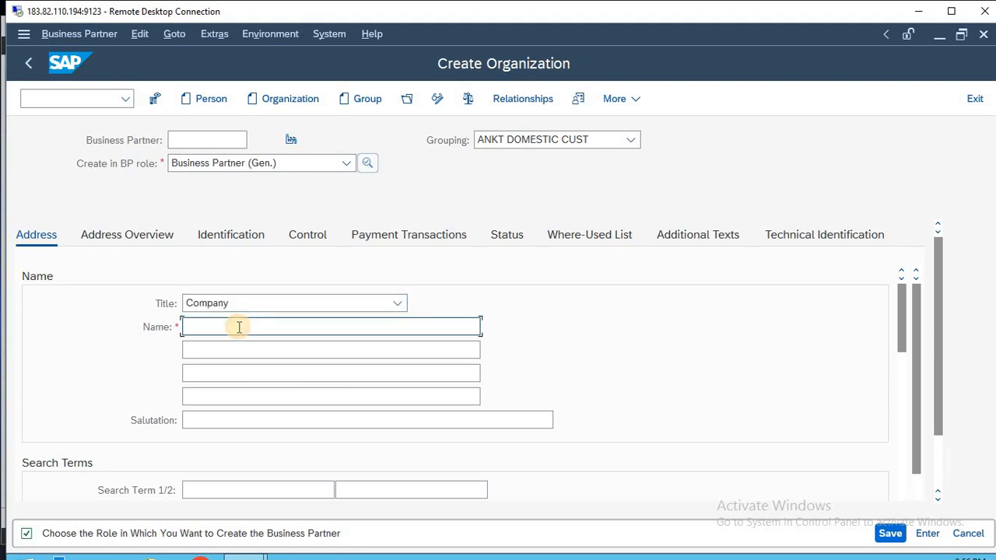
pyautogui.write('IBC PVT.LTD')
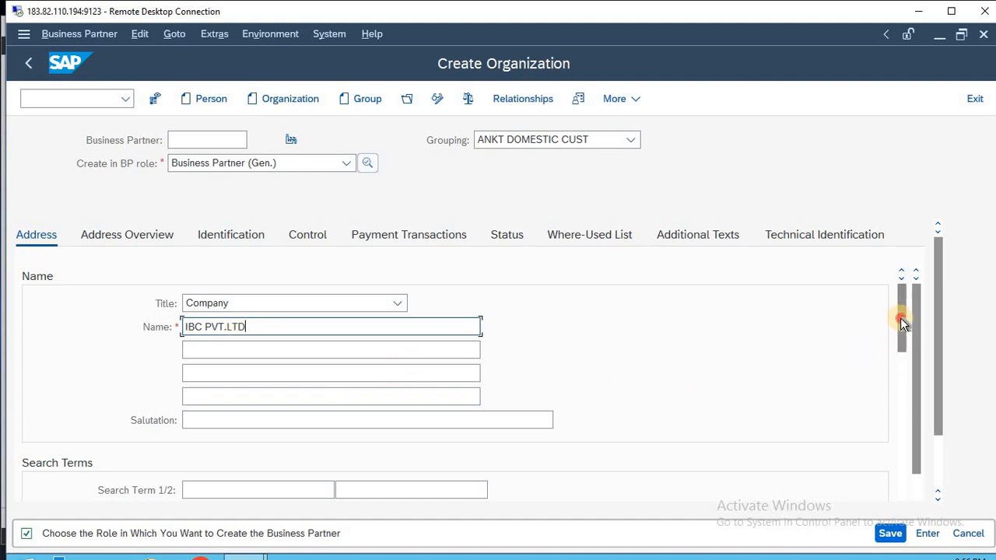
pyautogui.scroll(-3, 902, 349)
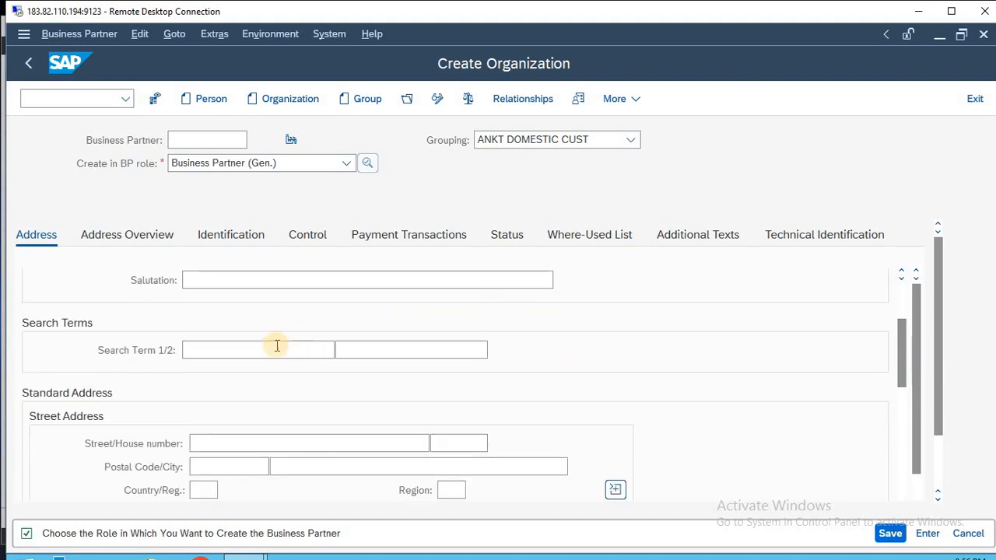
pyautogui.click(274, 346)
pyautogui.write('NEW')
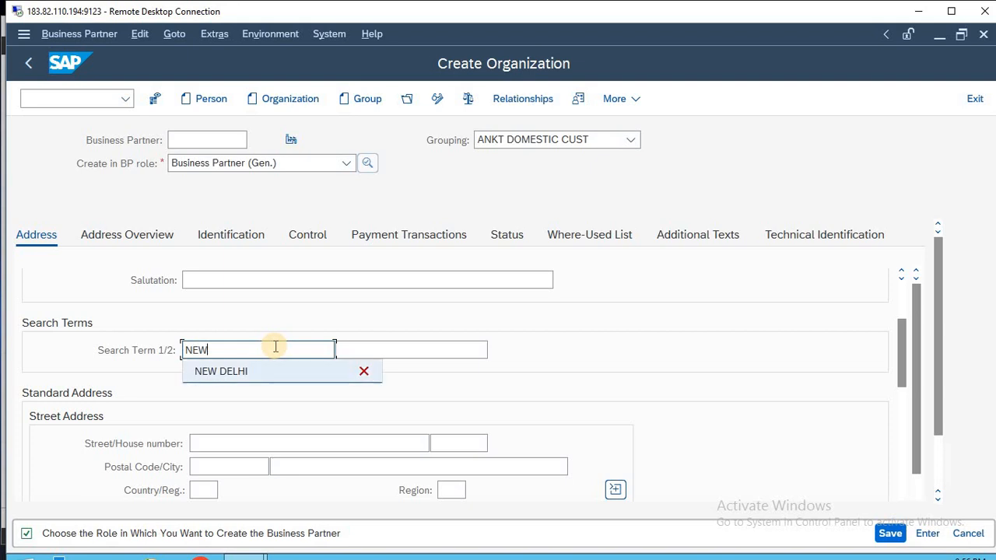
pyautogui.click(268, 369)
# Fill in the street, postal code and city of the organization's standard address
pyautogui.click(244, 441)
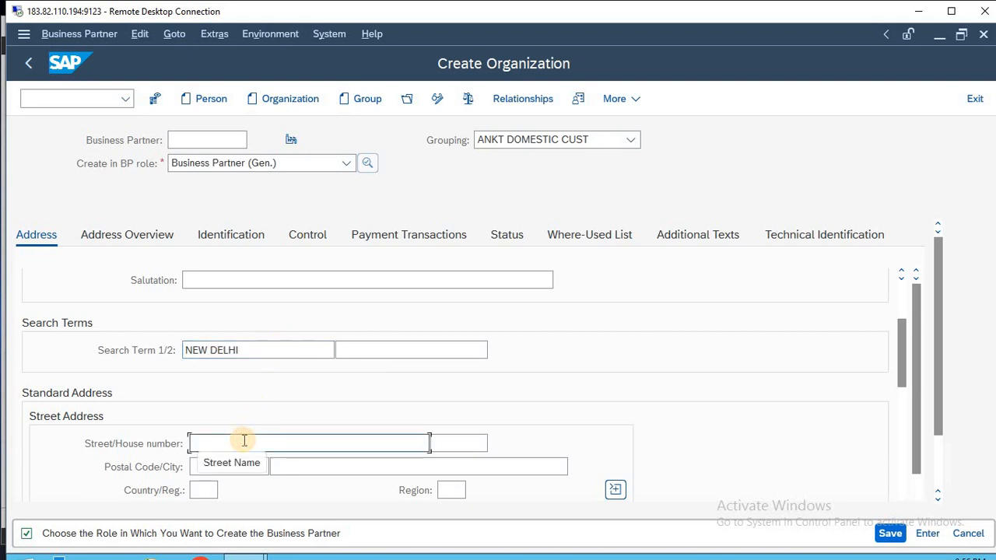
pyautogui.write('76980')
pyautogui.press('Tab')
pyautogui.press('Tab')
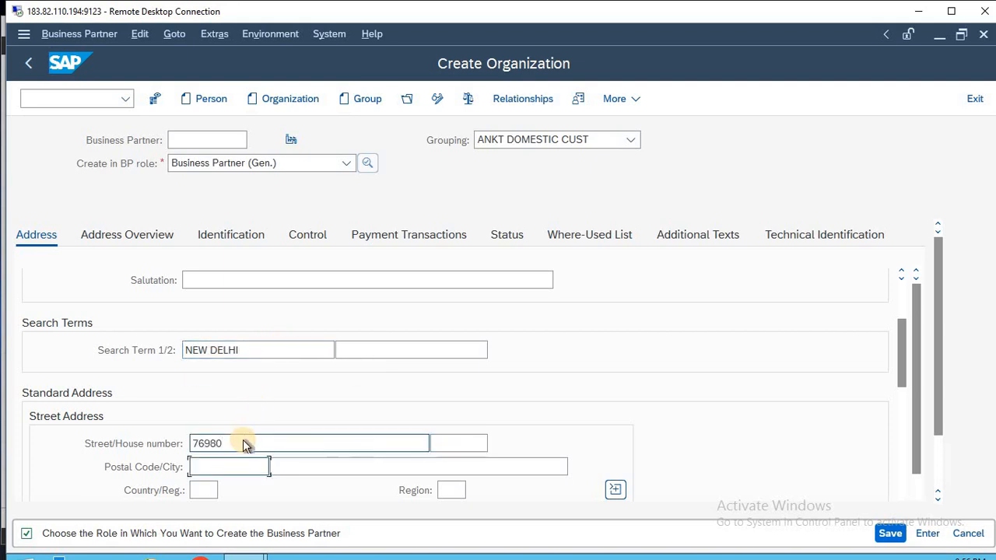
pyautogui.write('11072')
pyautogui.press('Tab')
pyautogui.write('NEW')
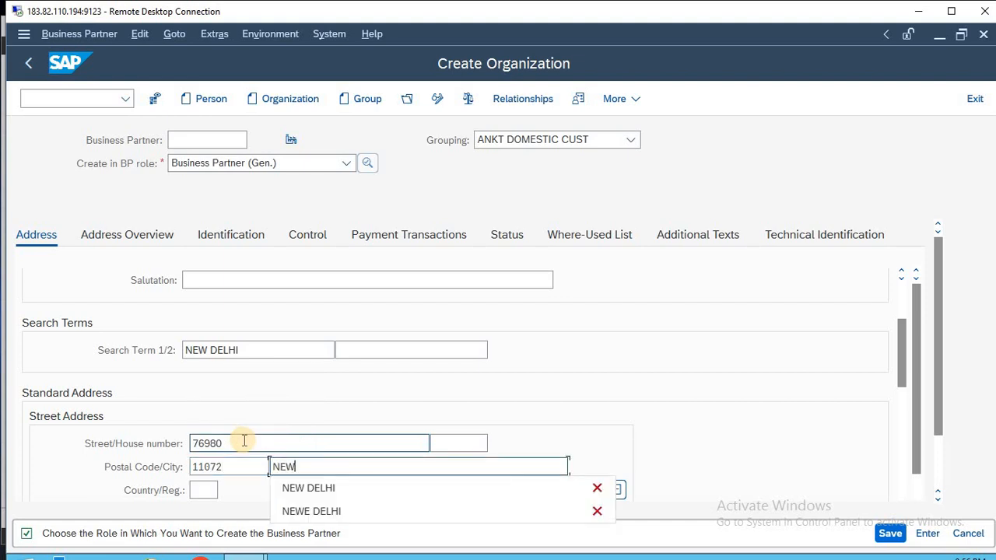
pyautogui.press('Down')
pyautogui.press('Return')
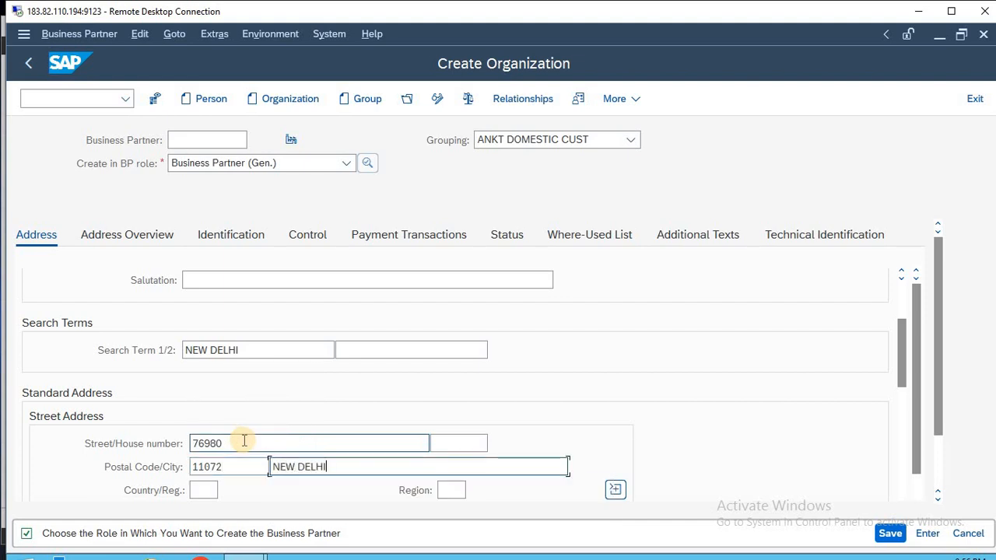
# Set the address country to IN and the region to DL
pyautogui.press('Tab')
pyautogui.write('IN')
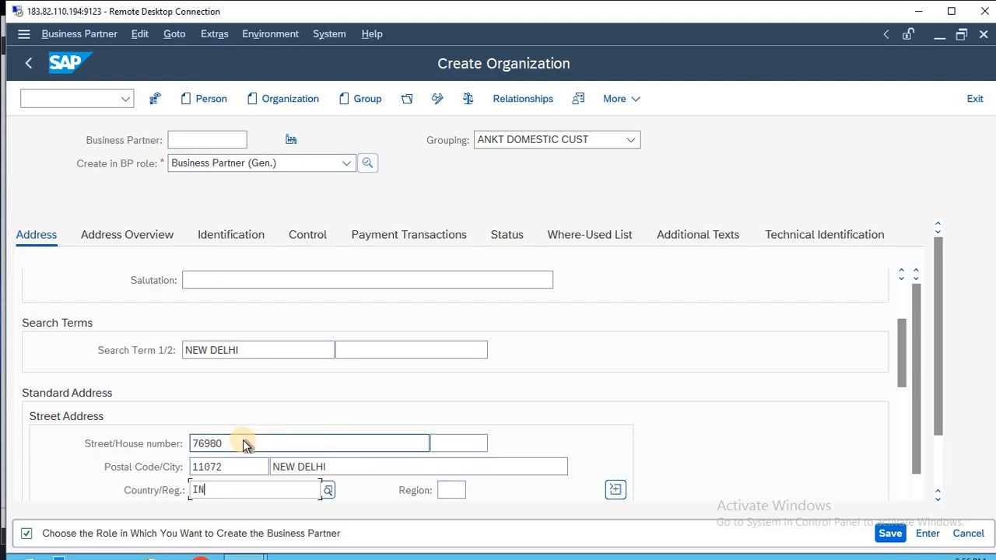
pyautogui.press('Tab')
pyautogui.write('DL')
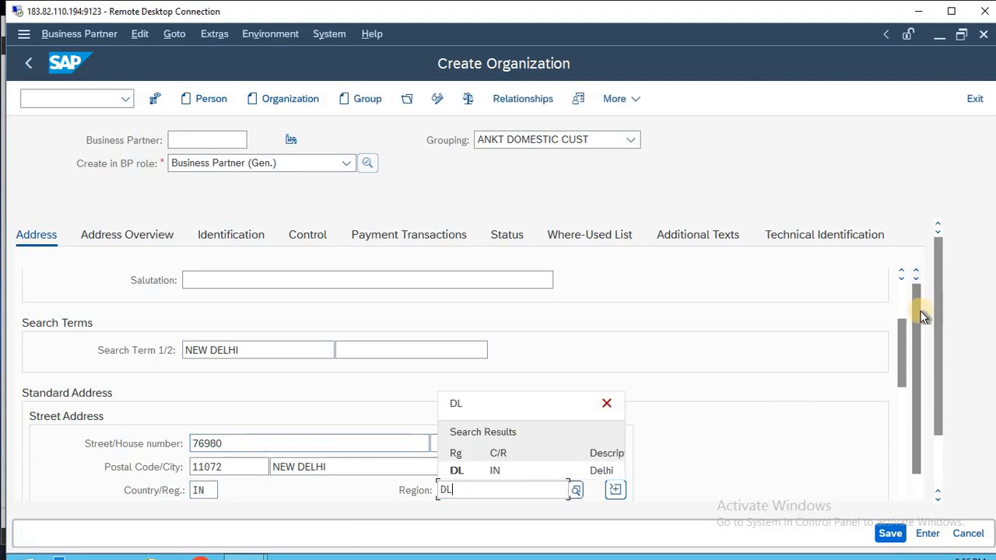
# Set the communication language to English and open the organization's payment transactions data
pyautogui.moveTo(902, 333); pyautogui.dragTo(903, 408)
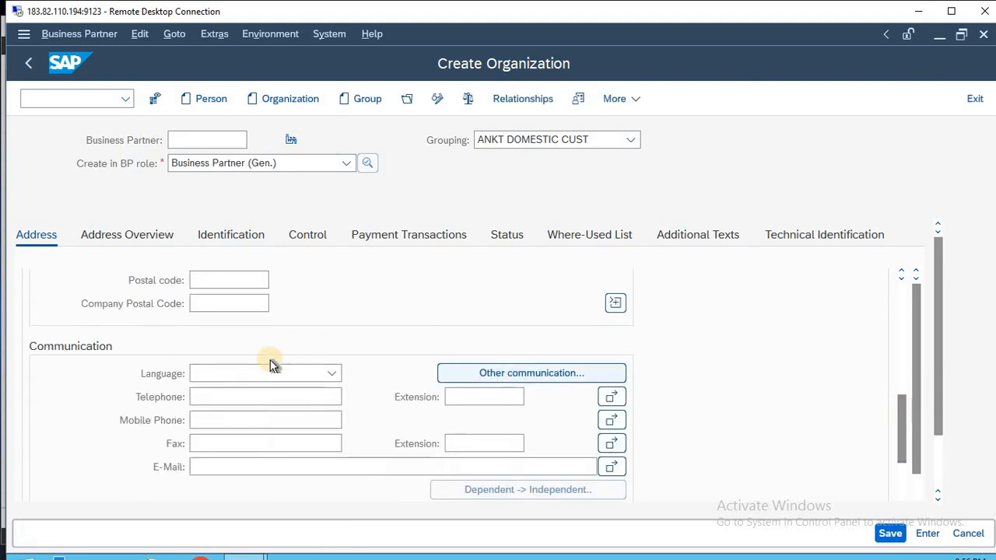
pyautogui.click(254, 373)
pyautogui.press('e')
pyautogui.press('Return')
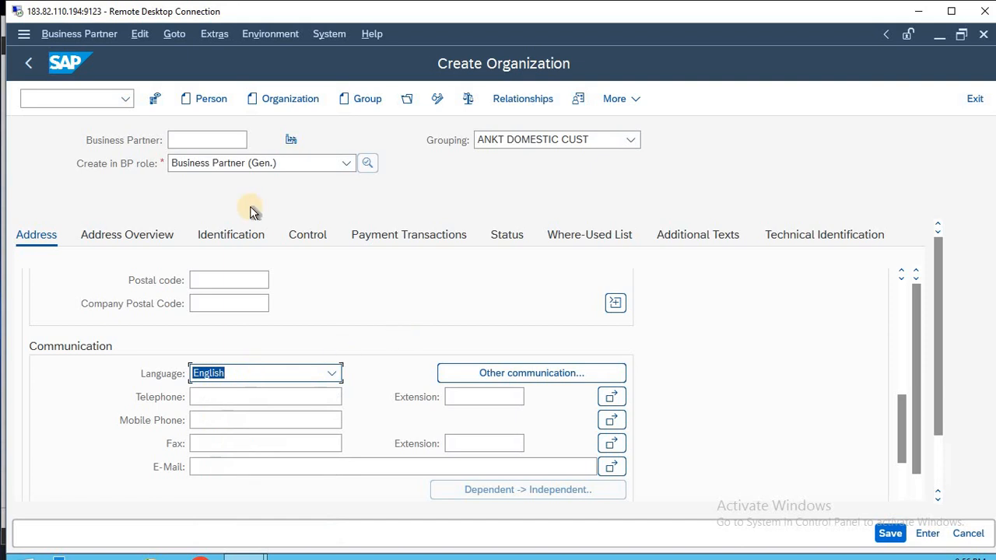
pyautogui.click(377, 237)
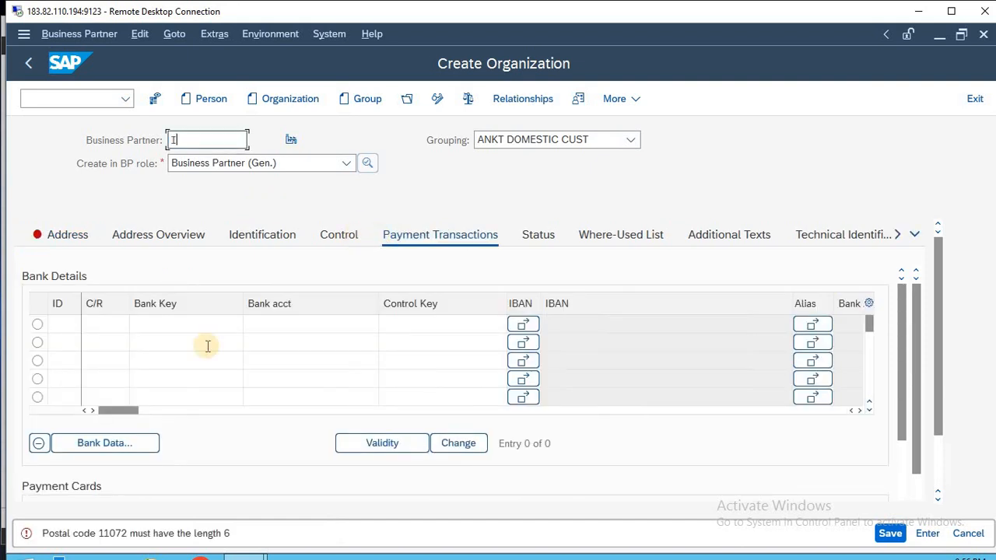
# Correct the postal code in the organization's standard address to a six-digit code and open the address overview
pyautogui.click(69, 237)
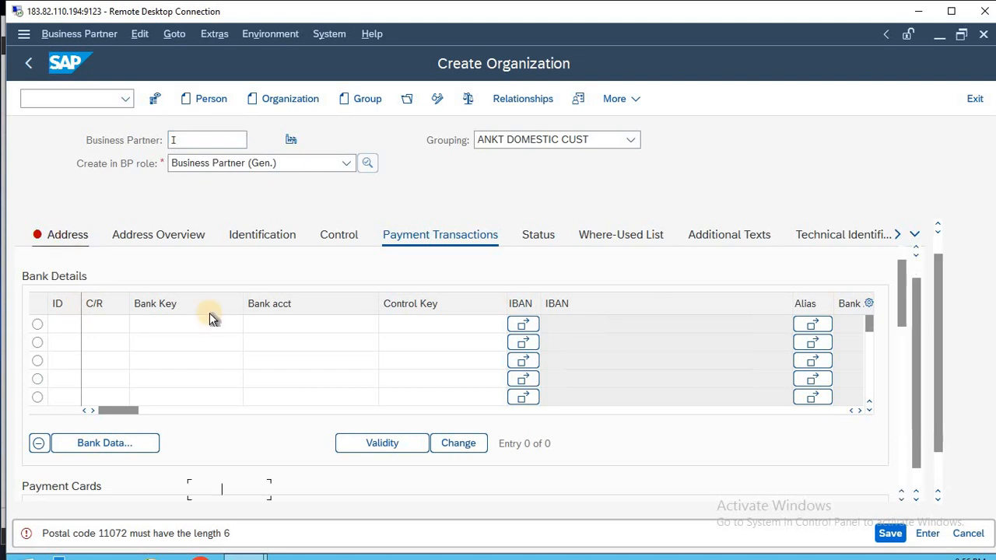
pyautogui.write('110062')
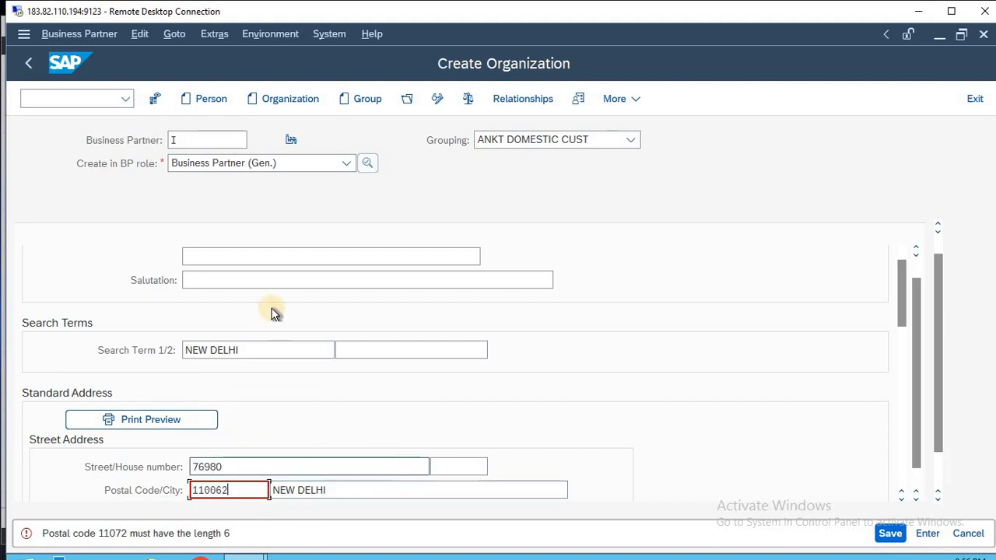
pyautogui.moveTo(917, 290); pyautogui.dragTo(904, 266)
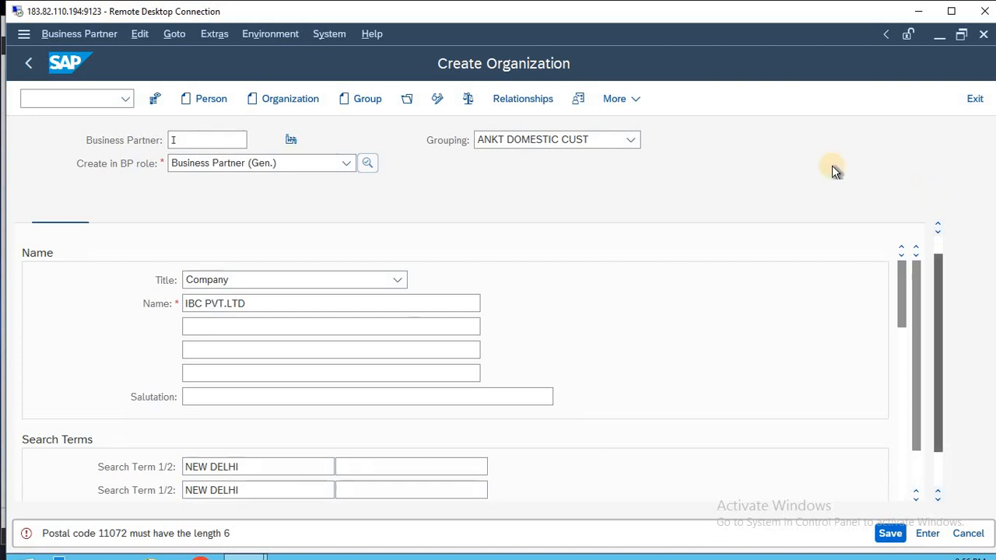
pyautogui.moveTo(943, 268); pyautogui.dragTo(940, 241)
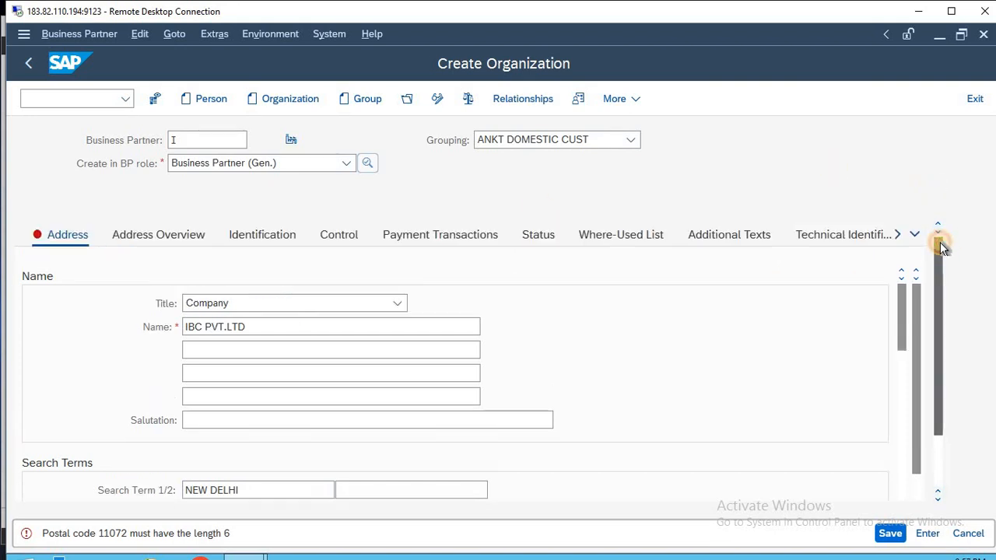
pyautogui.click(155, 237)
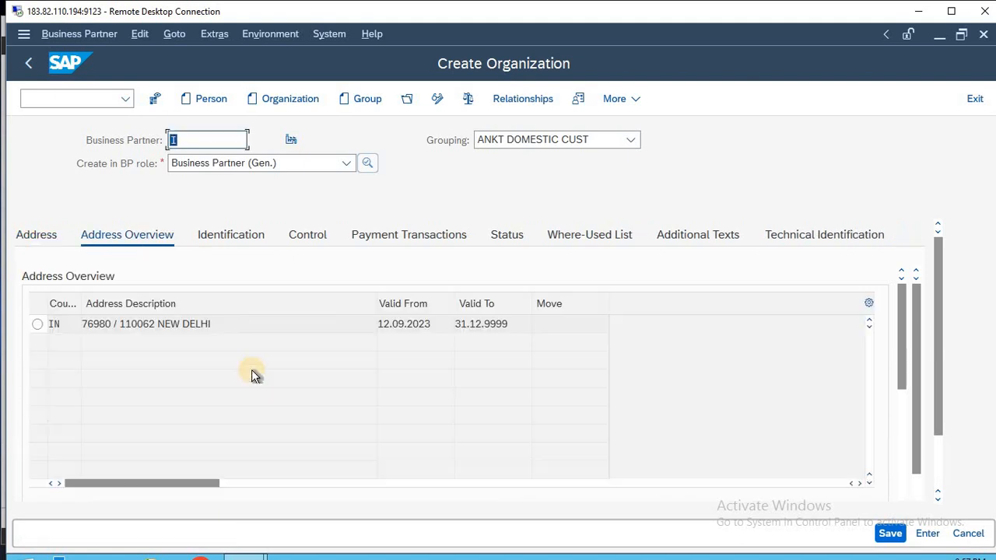
# Add a bank details entry with ID IN, country IN, bank key 77879 and PNB BANK as the bank account
pyautogui.click(421, 235)
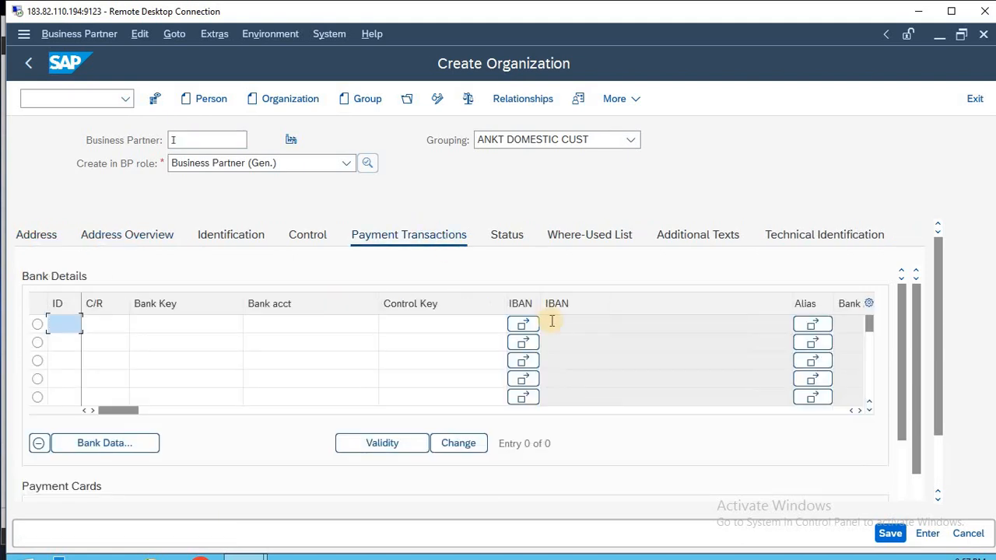
pyautogui.write('IN')
pyautogui.press('Tab')
pyautogui.write('IN')
pyautogui.press('Tab')
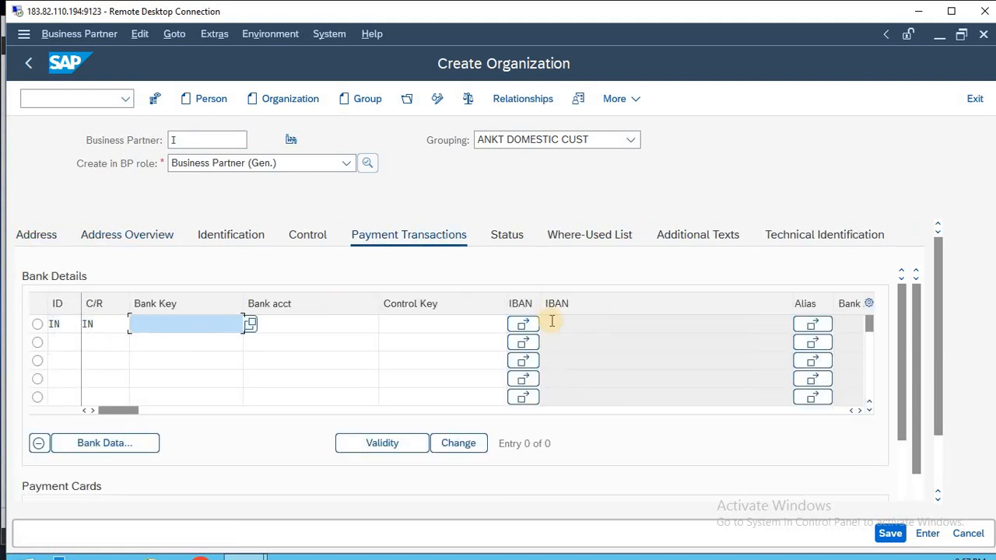
pyautogui.write('77879')
pyautogui.press('Tab')
pyautogui.write('PNB SB')
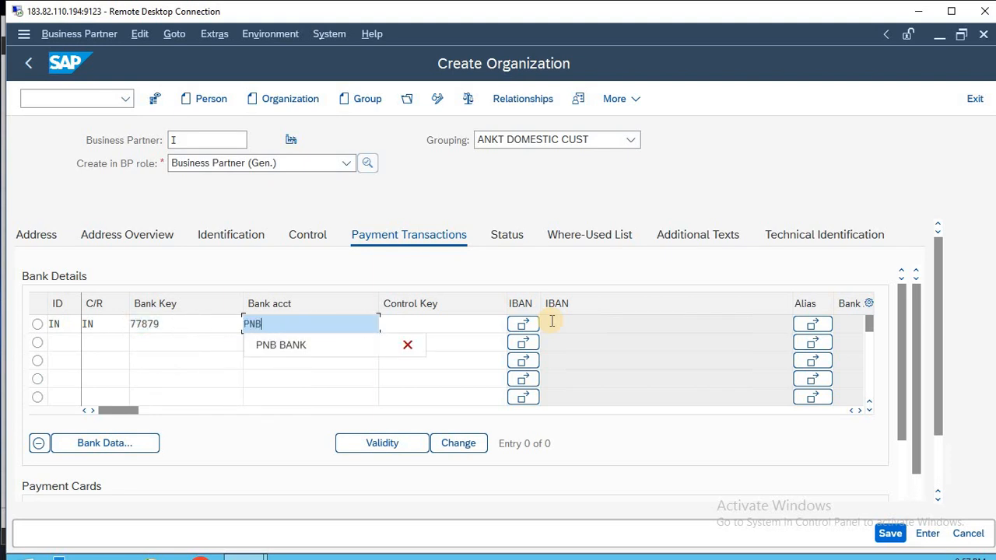
pyautogui.press('Return')
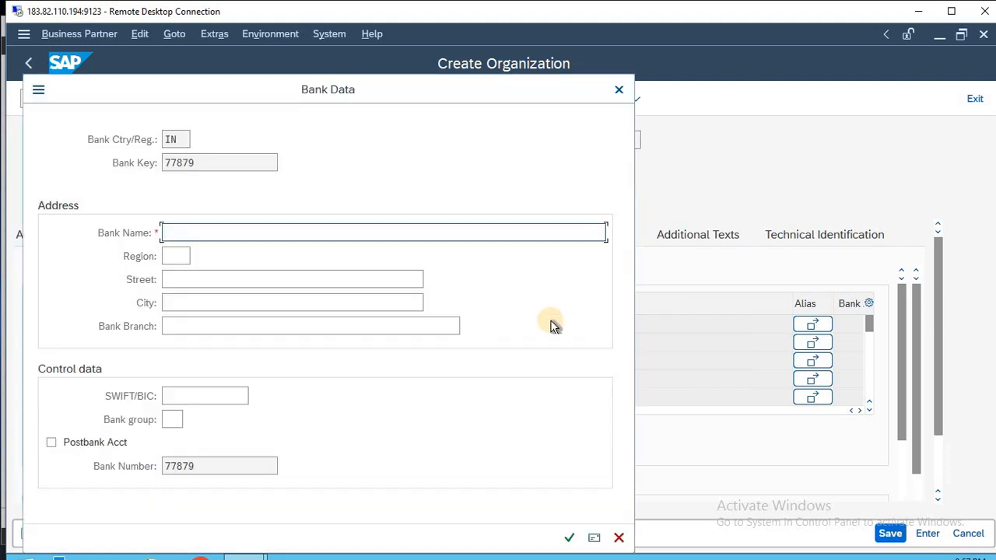
# Fill in the bank data with name PNB BANK, region DL, a street, city NEW DELHI and branch NOIDA
pyautogui.write('PNB BANK')
pyautogui.press('Tab')
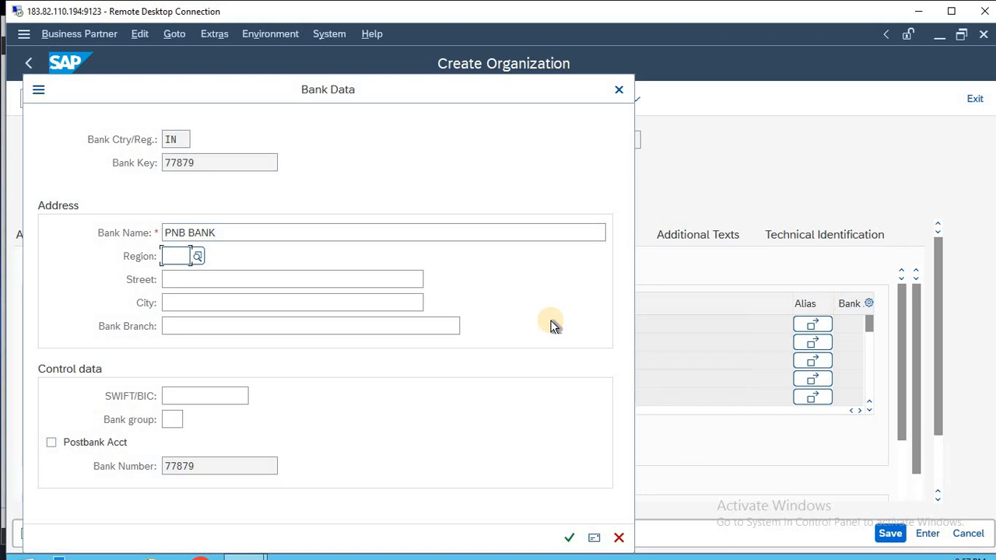
pyautogui.write('DL')
pyautogui.press('Tab')
pyautogui.write('78')
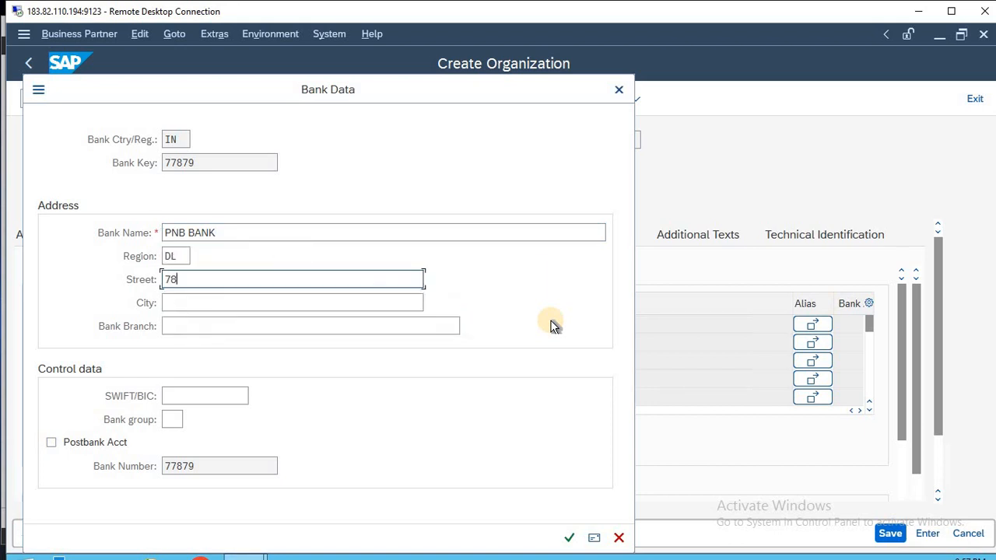
pyautogui.write('79')
pyautogui.press('Tab')
pyautogui.write('NEW DELHI')
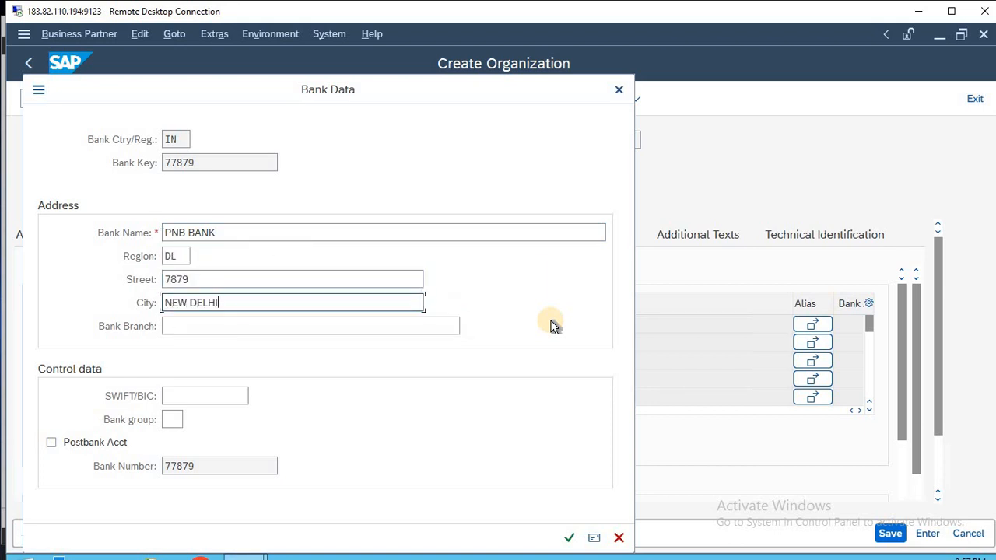
pyautogui.press('Tab')
pyautogui.write('NOIDA')
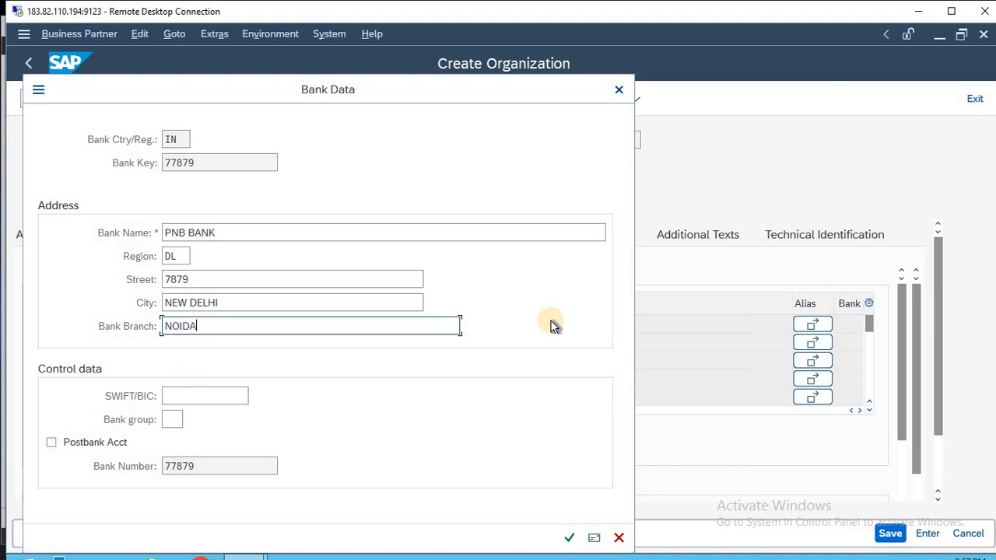
pyautogui.press('Return')
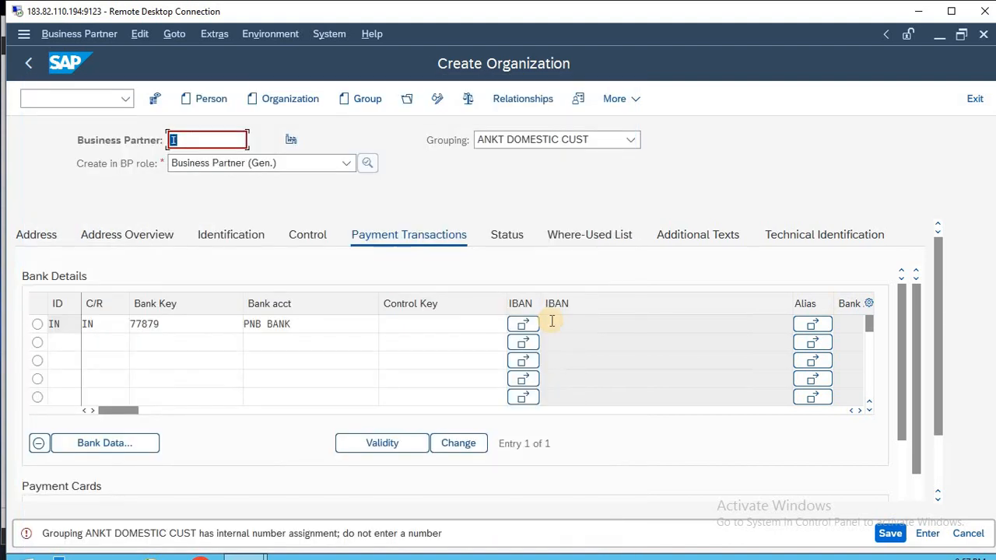
pyautogui.click(920, 11)
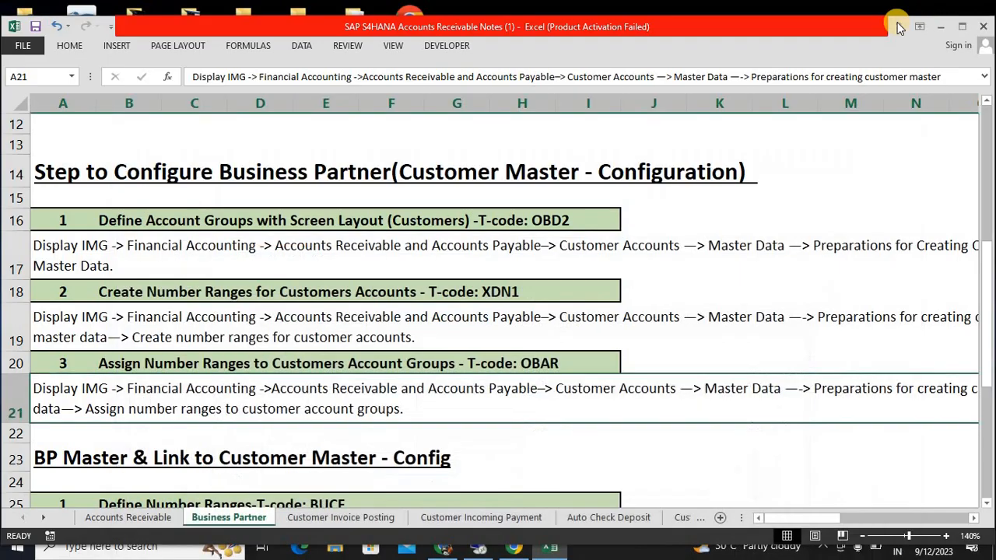
pyautogui.click(449, 551)
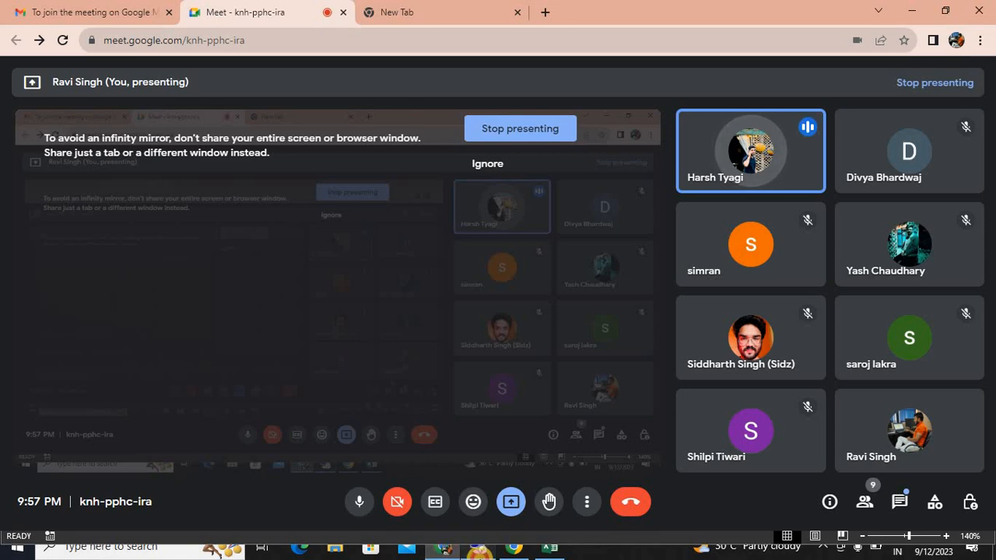
pyautogui.click(480, 549)
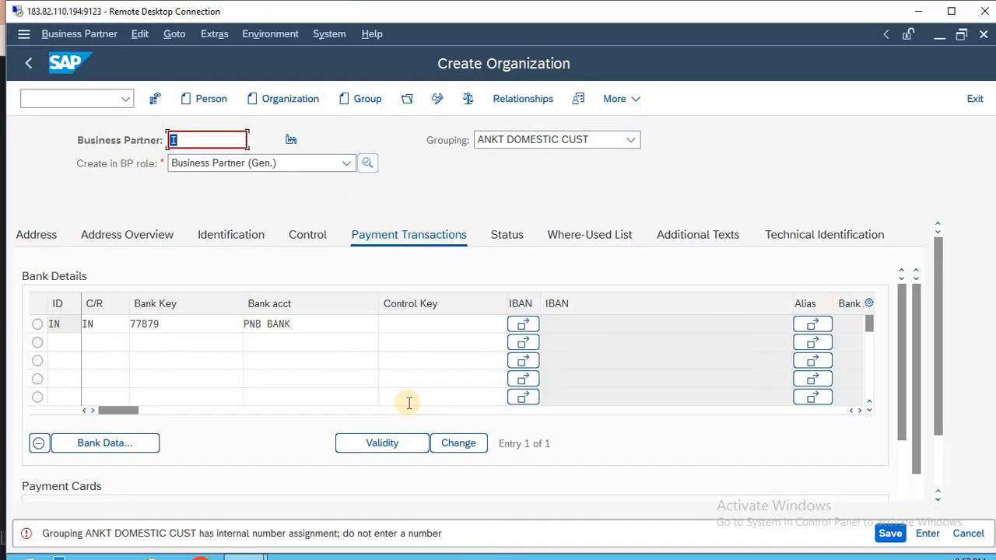
# Clear the business partner number and cancel the organization's creation, discarding its data
pyautogui.press('BackSpace')
pyautogui.press('Escape')
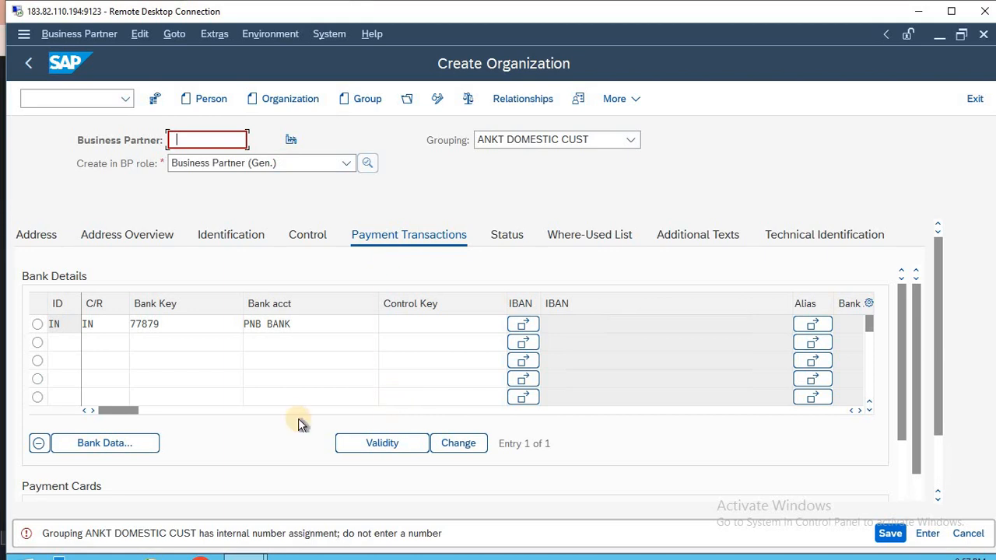
pyautogui.press('Escape')
pyautogui.click(406, 405)
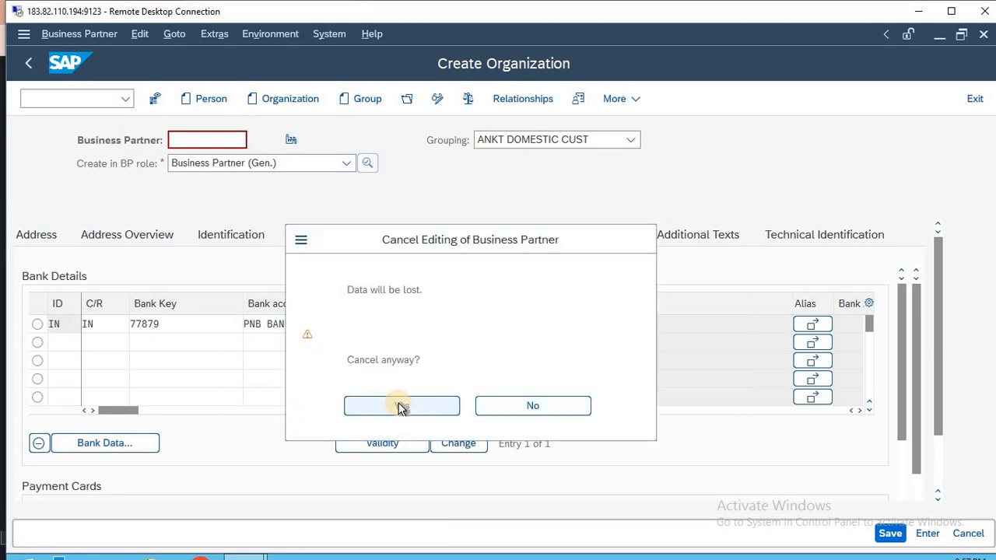
# Restart the business partner transaction BP and begin a new organization with the grouping ANKT DOMESTIC CUST
pyautogui.click(95, 103)
pyautogui.write('/n')
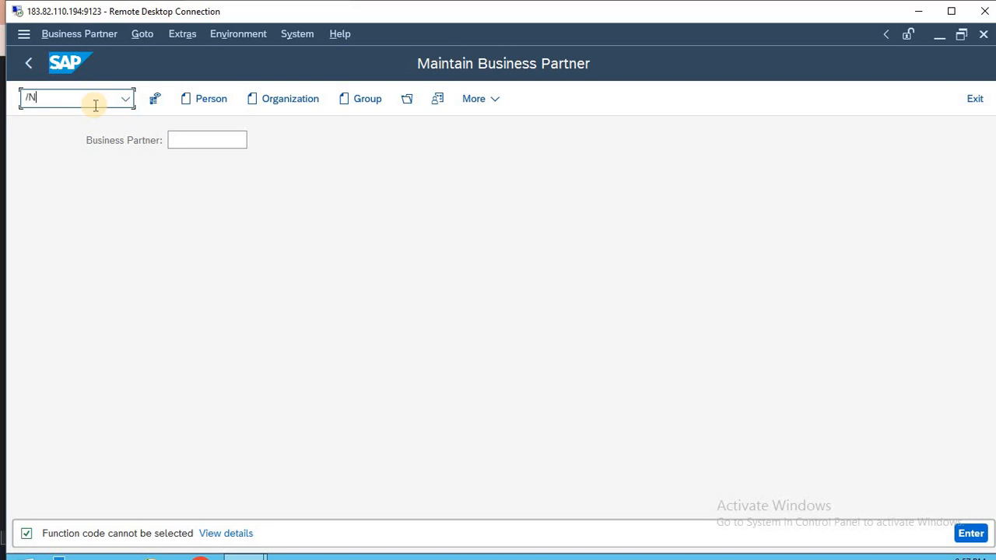
pyautogui.press('Return')
pyautogui.write('BP')
pyautogui.press('Return')
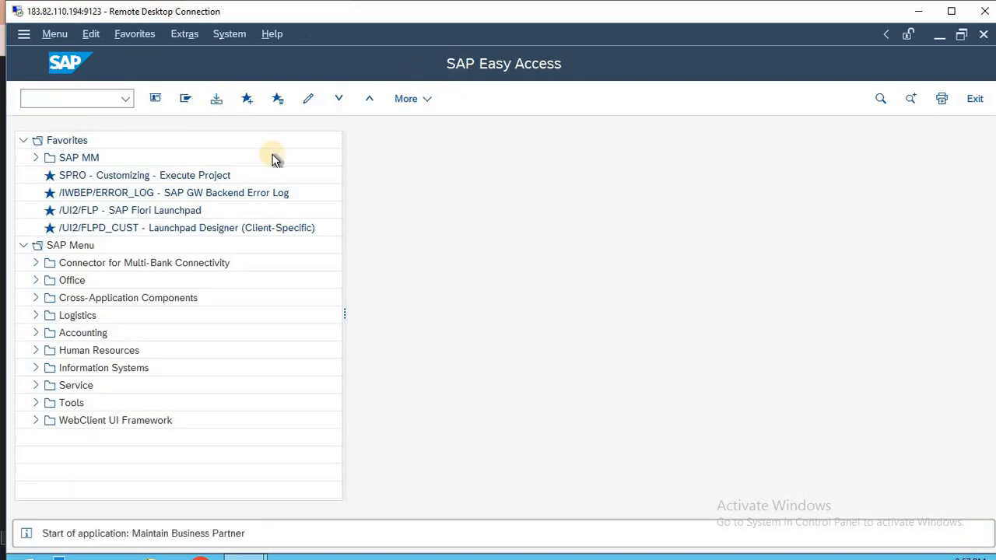
pyautogui.click(287, 100)
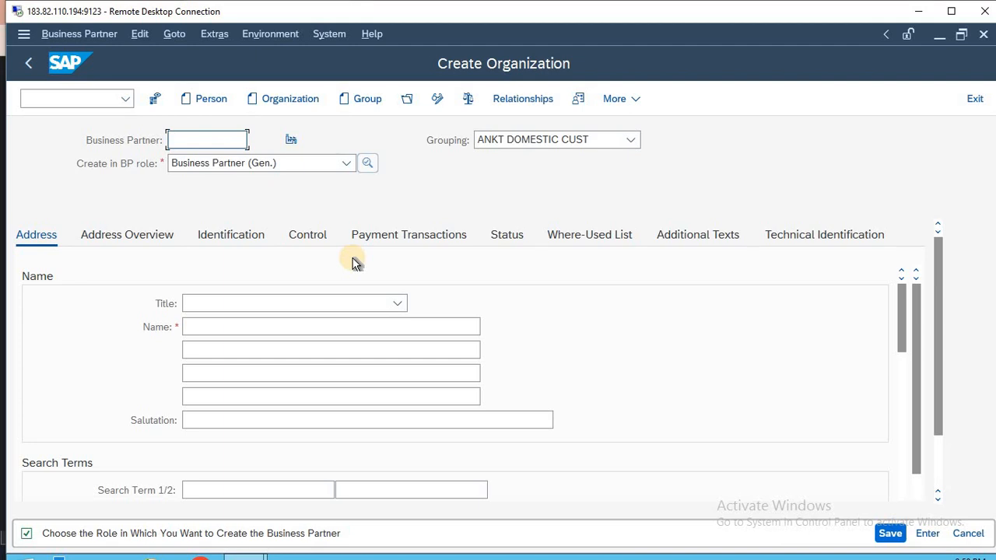
# Set the new organization's title to Company and its name to IBC PVT.LTD
pyautogui.click(268, 303)
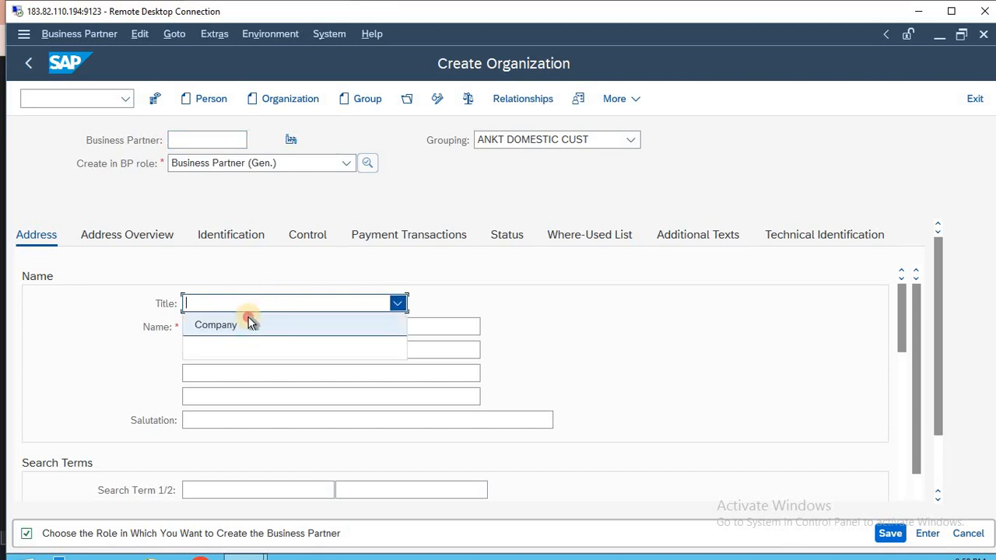
pyautogui.click(247, 323)
pyautogui.click(223, 327)
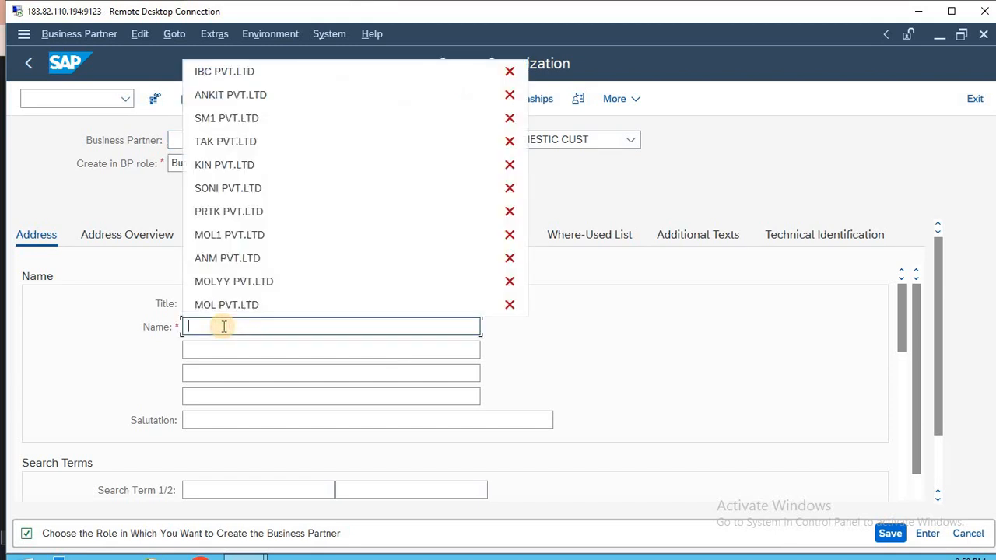
pyautogui.click(220, 71)
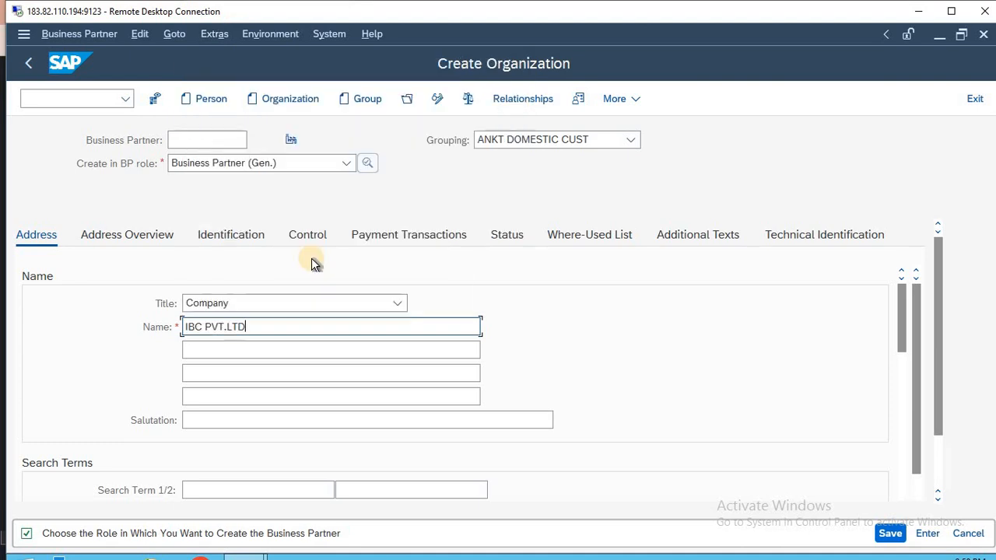
# Set the organization's first search term to NEW DELHI
pyautogui.click(257, 484)
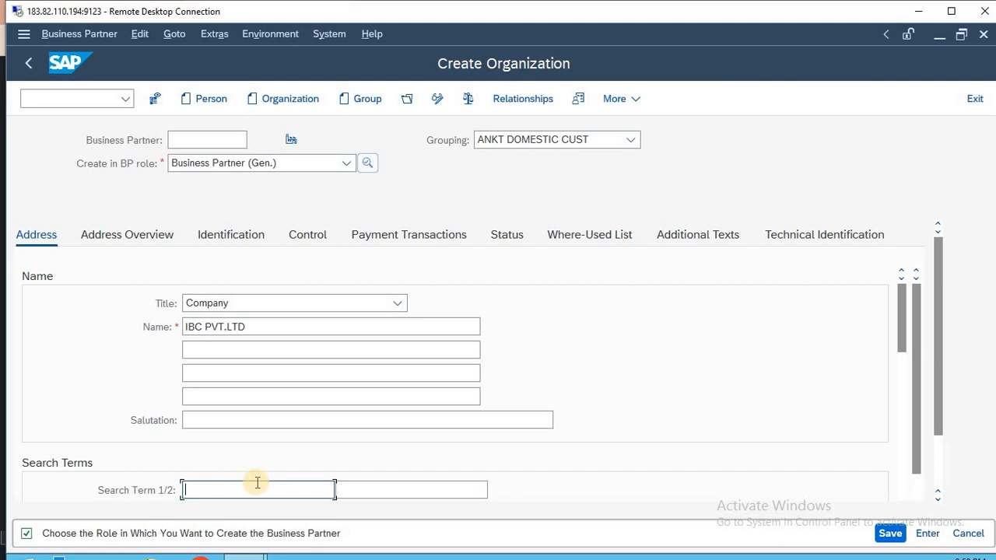
pyautogui.moveTo(256, 325); pyautogui.dragTo(138, 331)
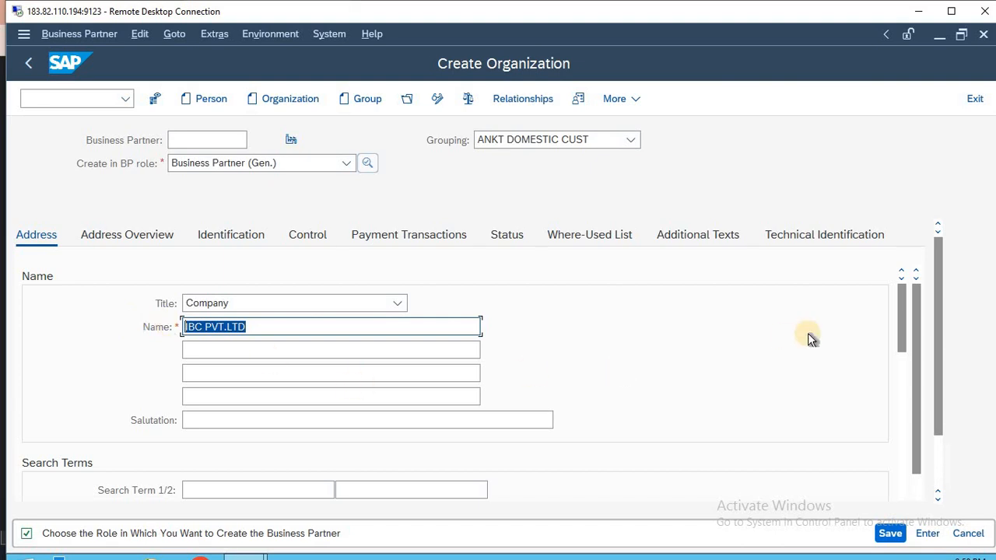
pyautogui.moveTo(899, 309); pyautogui.dragTo(412, 340)
pyautogui.click(270, 374)
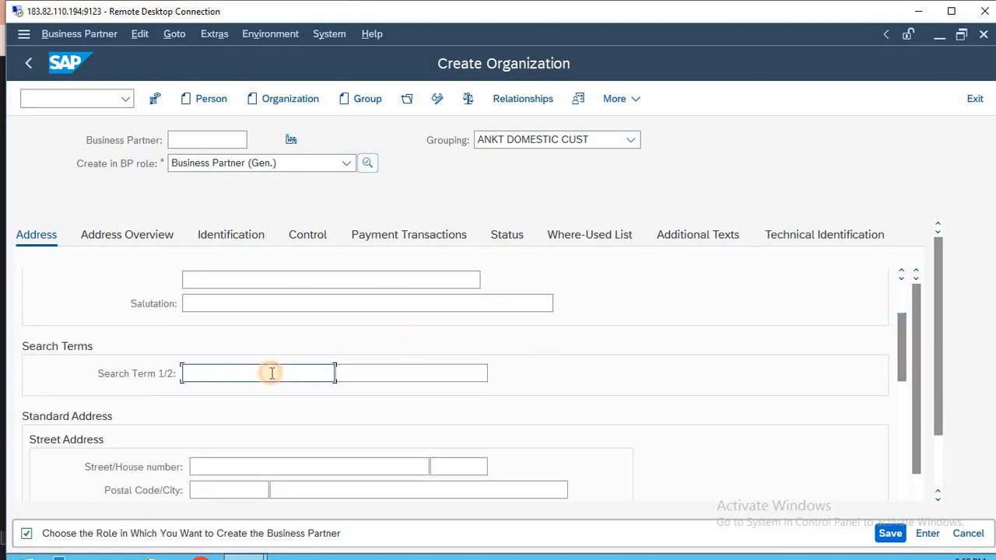
pyautogui.write('NEW')
pyautogui.press('Down')
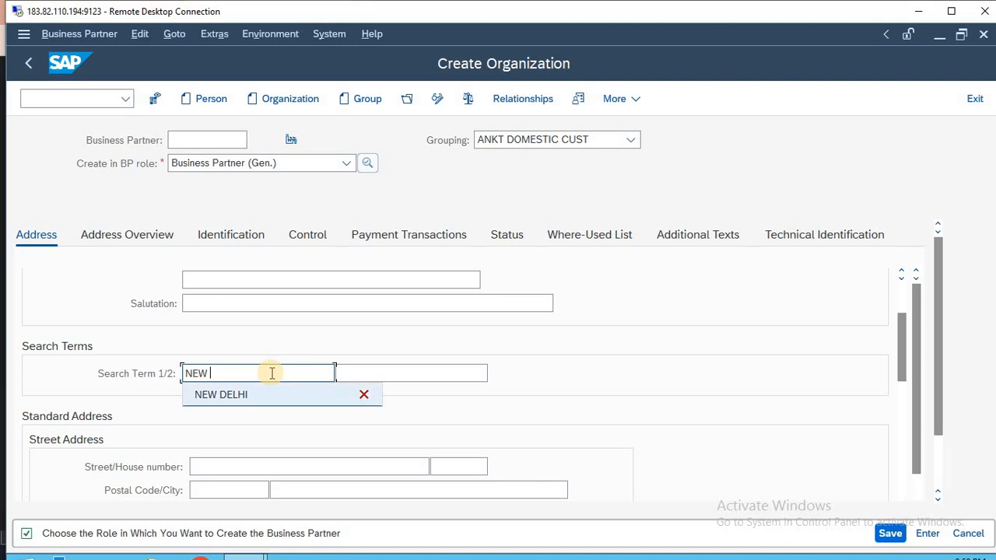
pyautogui.press('Return')
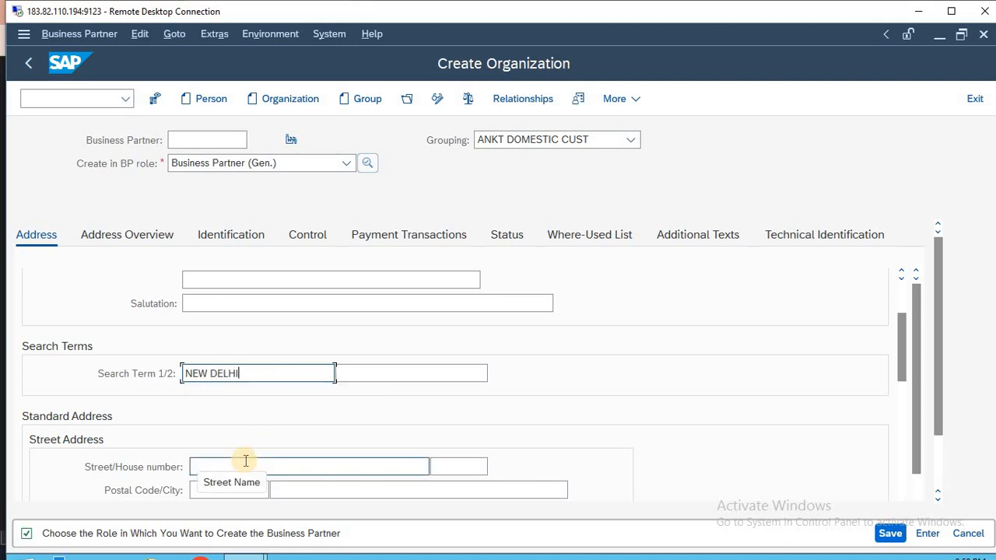
# Enter the organization's street and postal code in the standard address
pyautogui.click(258, 466)
pyautogui.write('2323')
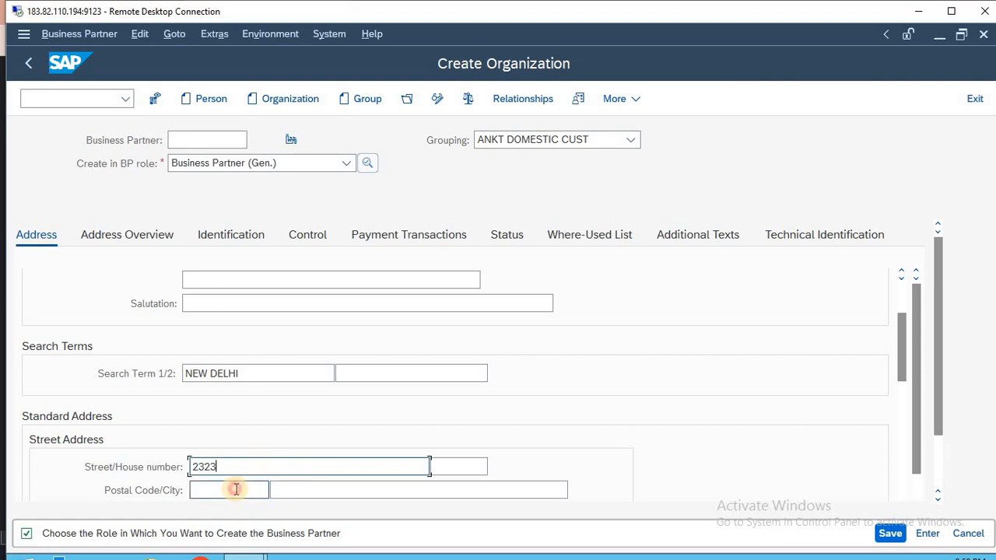
pyautogui.click(235, 488)
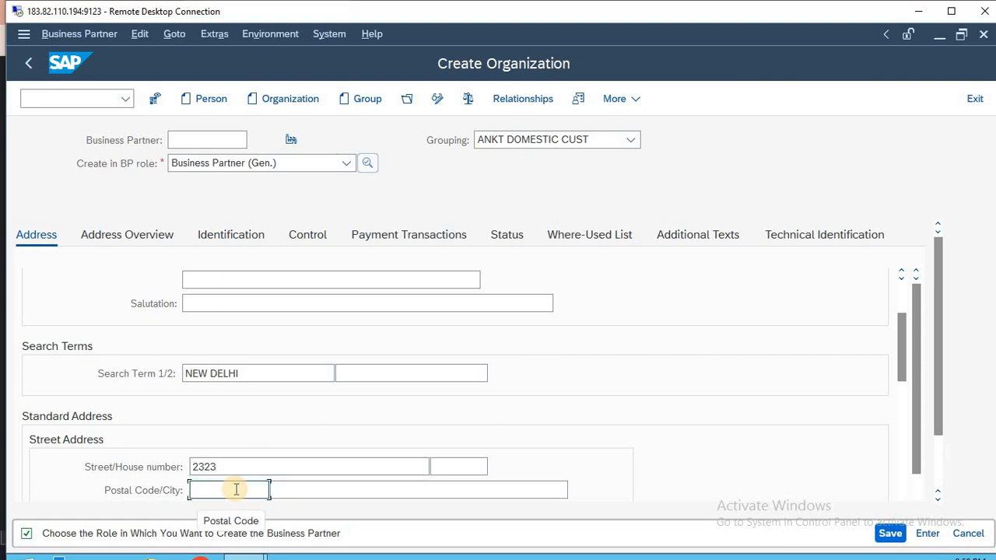
pyautogui.press('space')
pyautogui.press('Down')
pyautogui.press('Return')
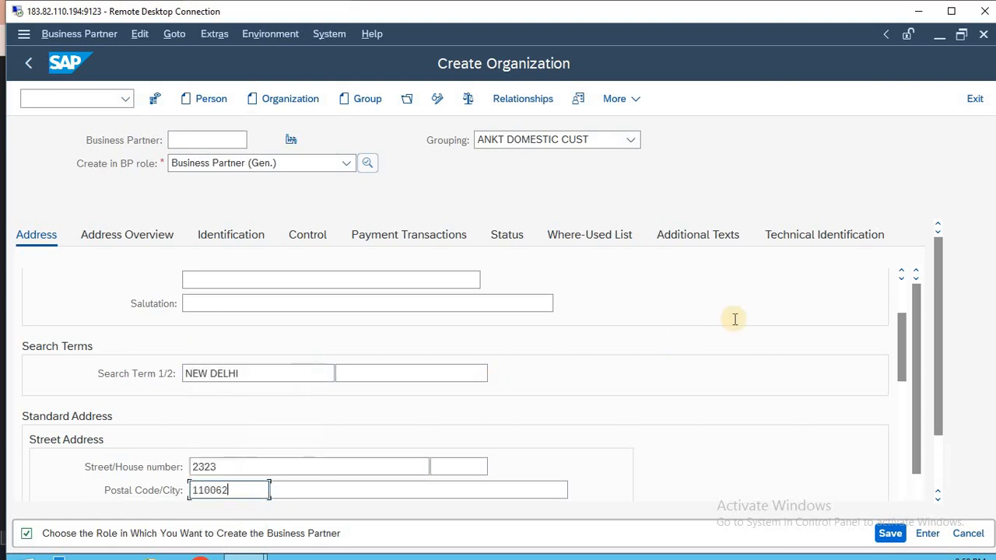
# Set the address's country to IN and region to DL, and choose English as the communication language
pyautogui.scroll(-3, 894, 321)
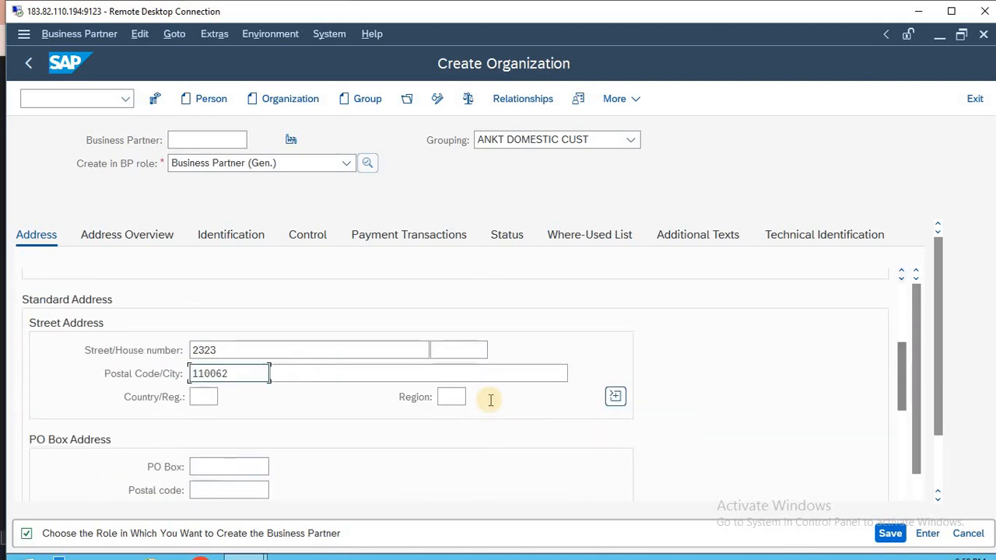
pyautogui.click(200, 399)
pyautogui.write('IN')
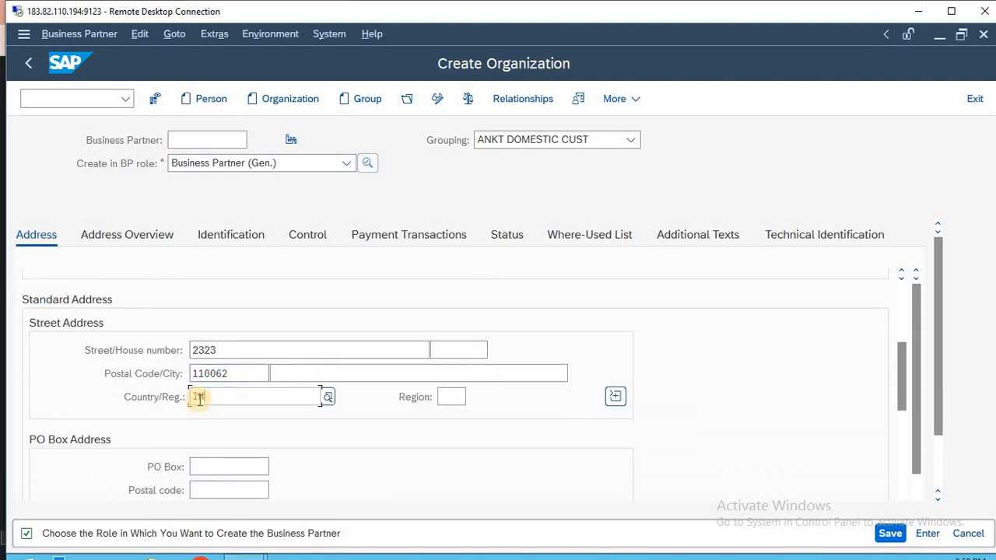
pyautogui.press('Tab')
pyautogui.write('DL')
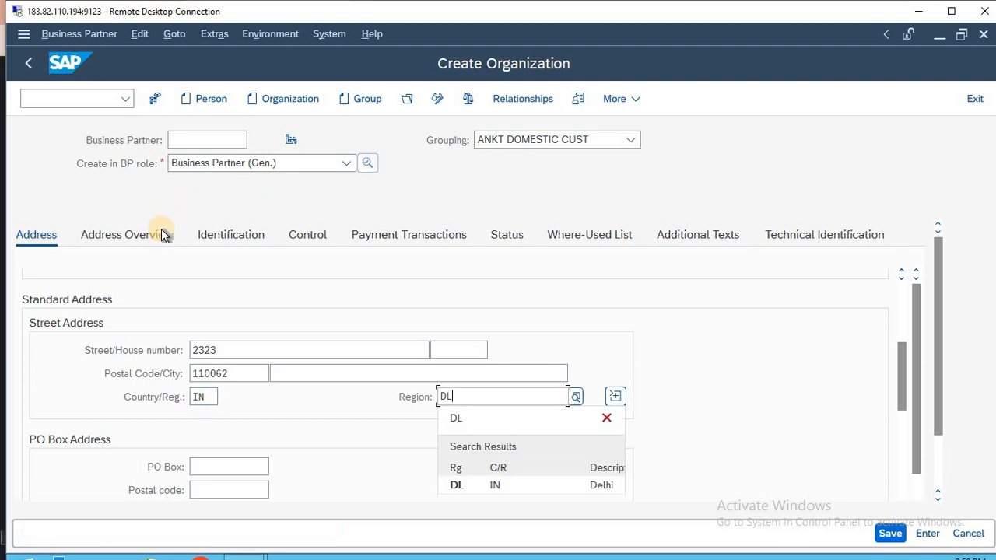
pyautogui.press('Tab')
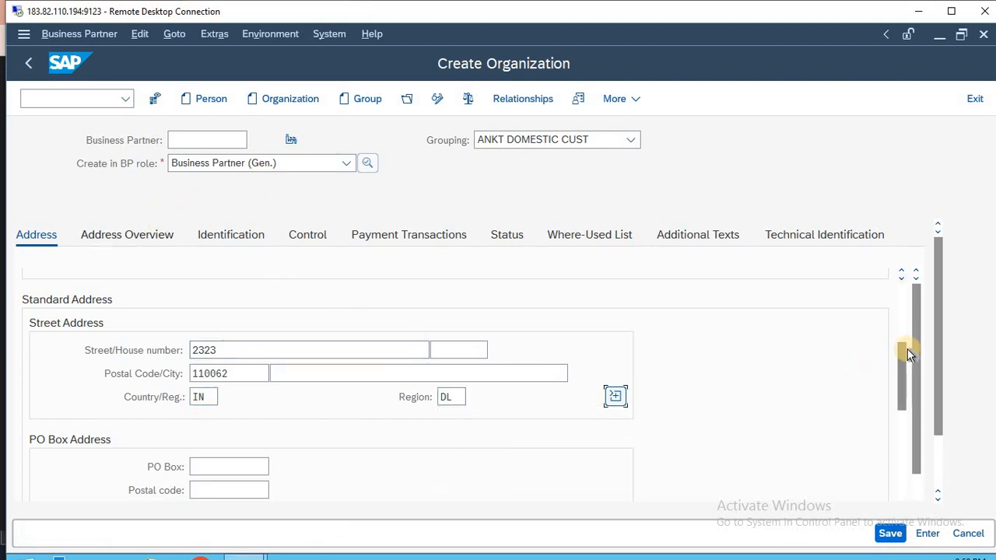
pyautogui.moveTo(905, 354); pyautogui.dragTo(904, 440)
pyautogui.click(284, 327)
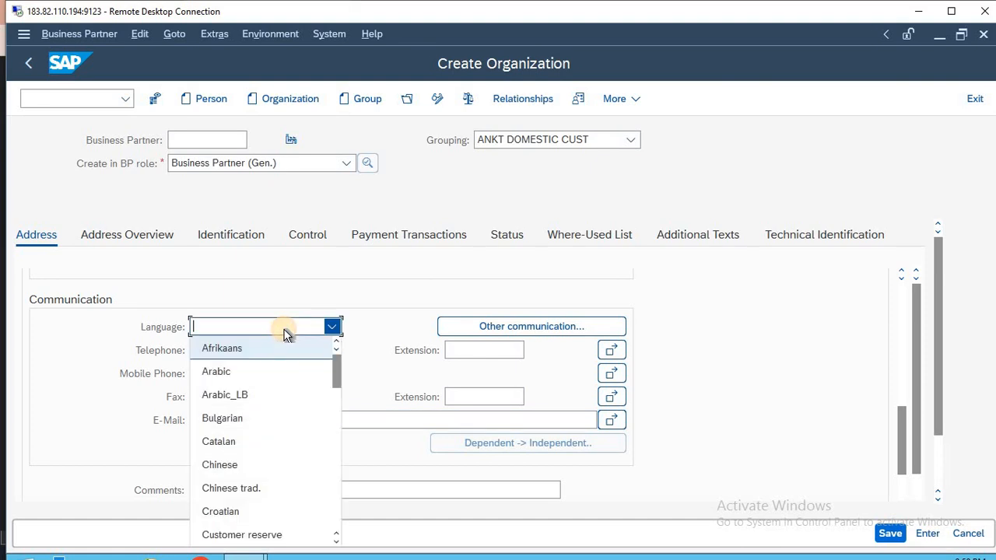
pyautogui.press('e')
pyautogui.press('Return')
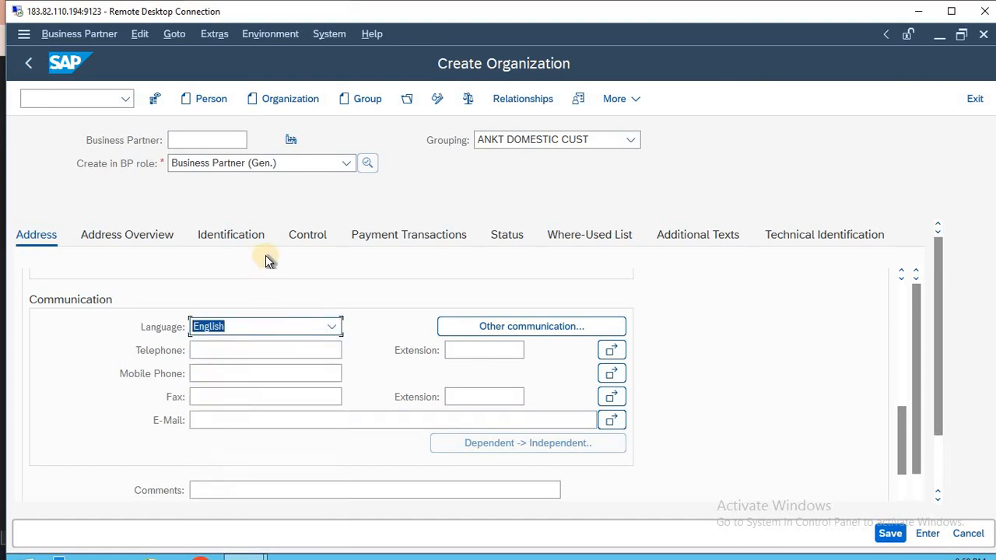
# Add a bank details entry with ID IN, country IN, bank key 78980 and bank account PNB BANK
pyautogui.click(395, 237)
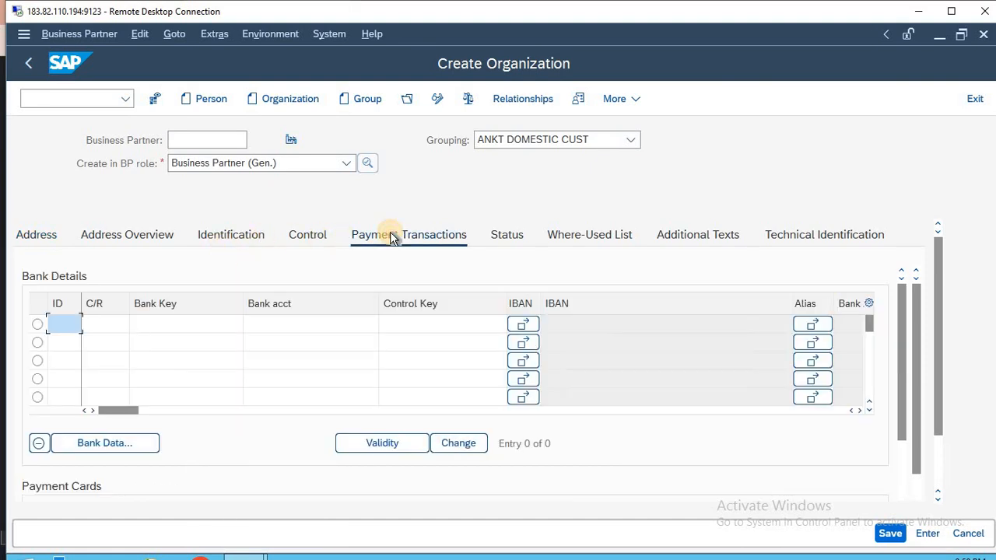
pyautogui.write('IN')
pyautogui.press('Tab')
pyautogui.write('IN')
pyautogui.press('Tab')
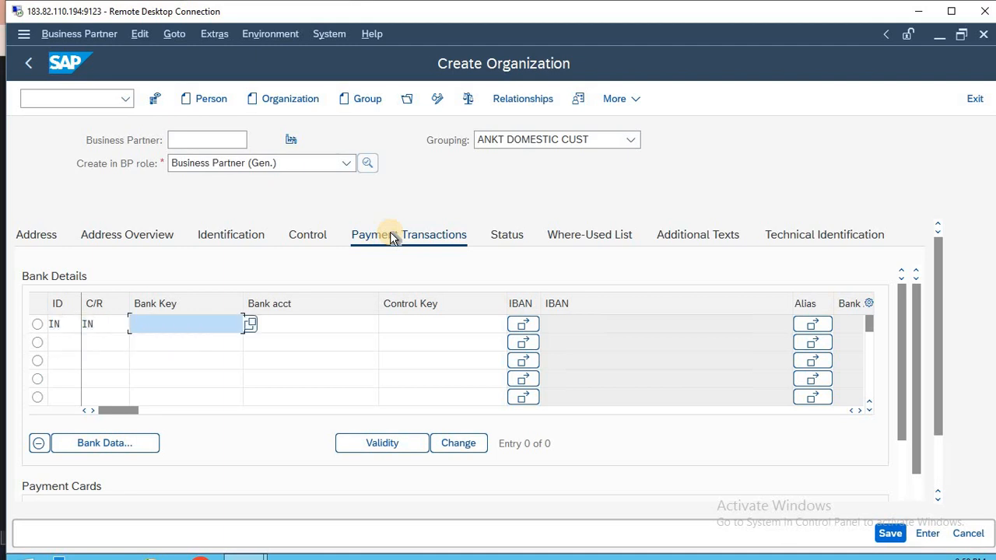
pyautogui.write('78980')
pyautogui.press('Tab')
pyautogui.write('PN')
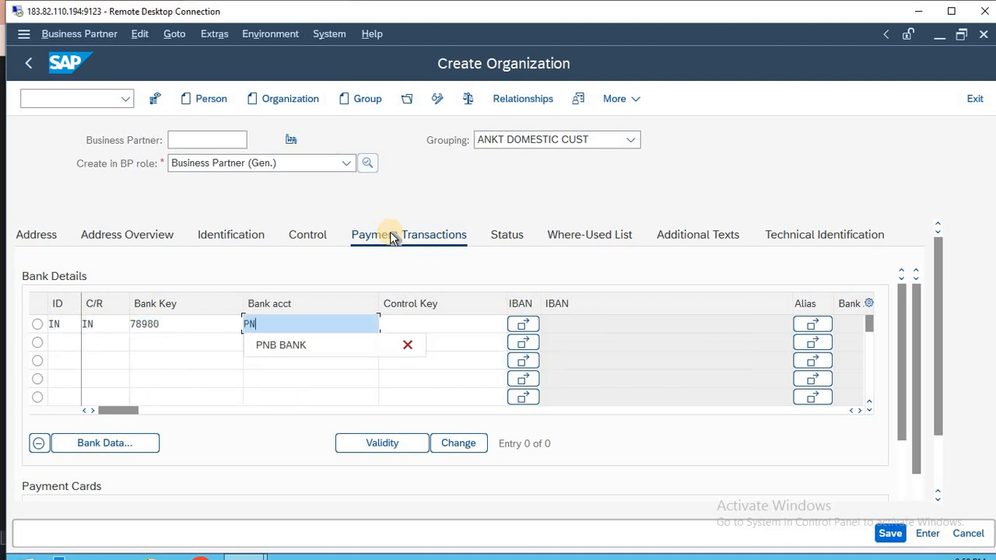
pyautogui.write('B BANK')
pyautogui.press('Return')
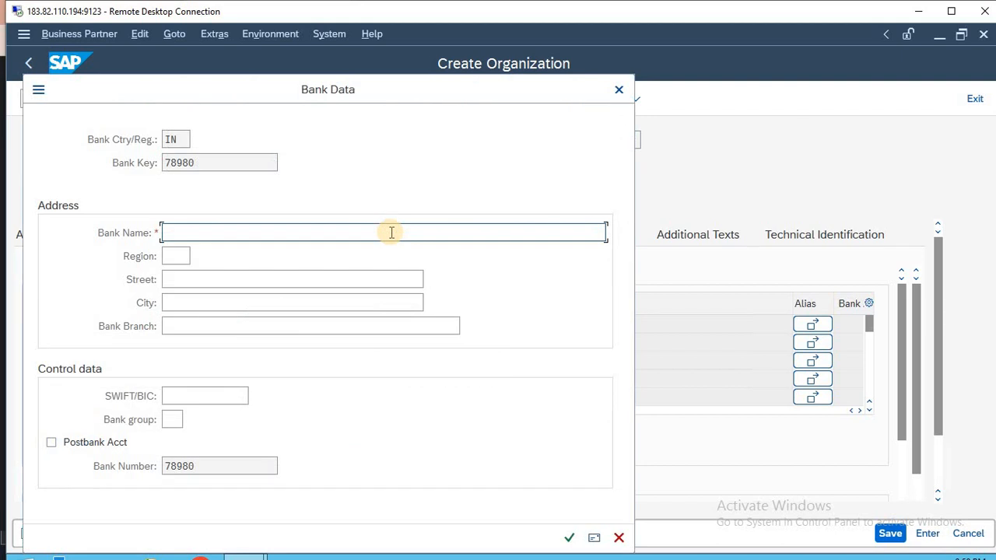
# Complete the bank data with name PNB BANK, region DL, the street, city NEW DELHI and branch NOIDA, and save the organization
pyautogui.write('PNB BANK')
pyautogui.press('Tab')
pyautogui.write('DL')
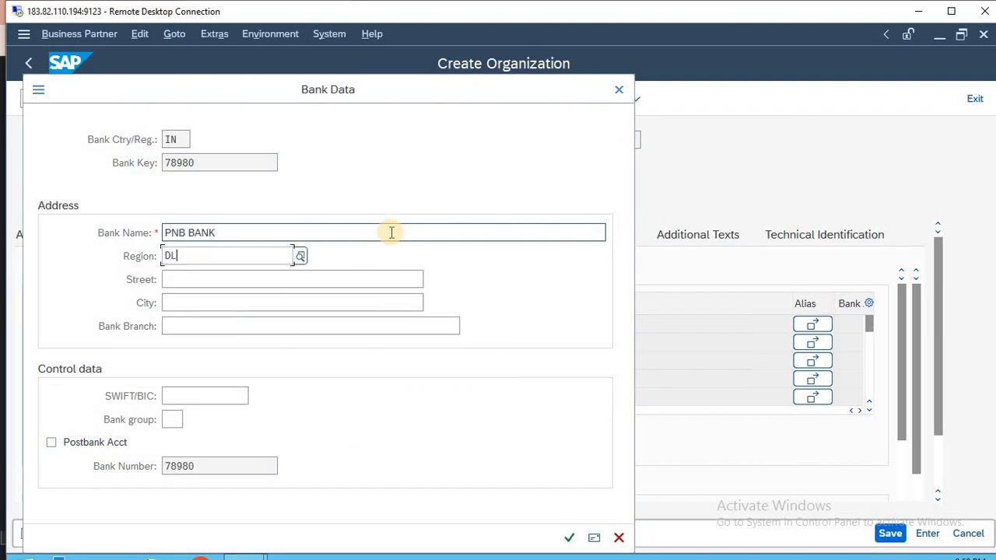
pyautogui.press('Tab')
pyautogui.write('8798')
pyautogui.press('Tab')
pyautogui.write('NEW DELHI')
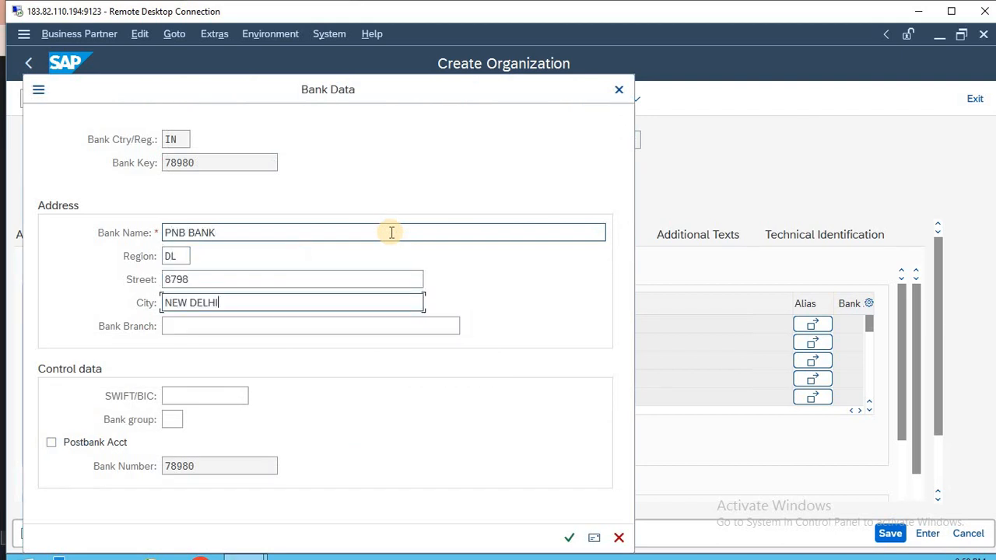
pyautogui.press('Tab')
pyautogui.write('NOIDA')
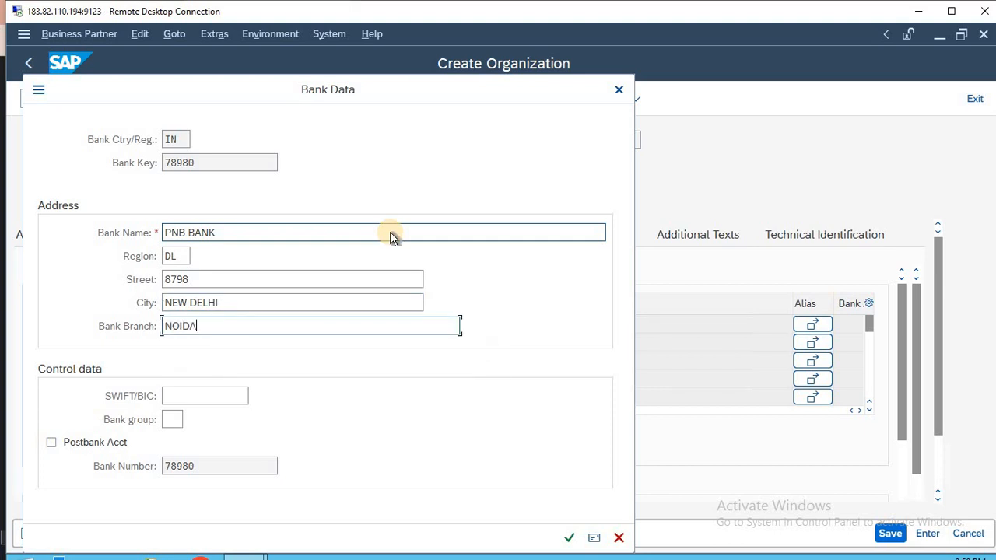
pyautogui.press('Return')
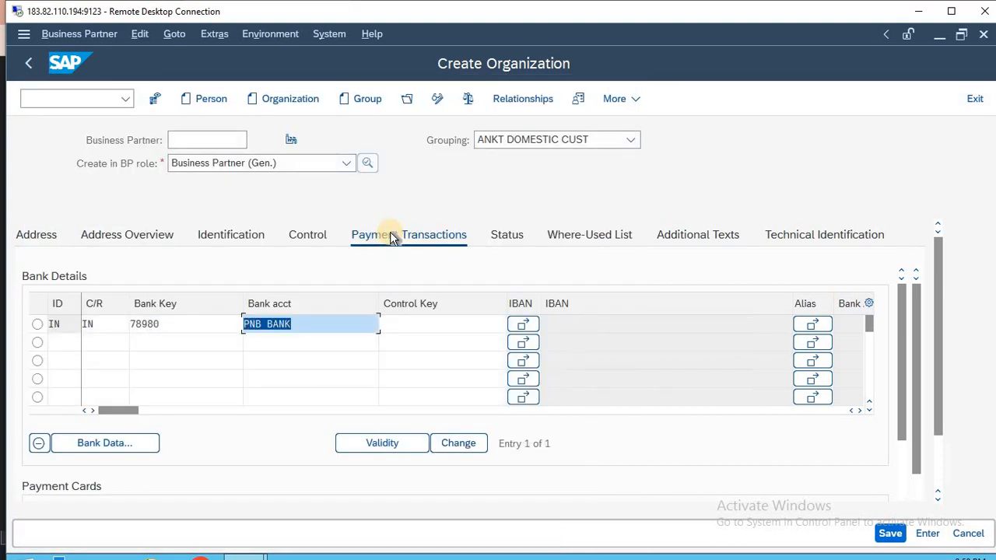
pyautogui.press('Return')
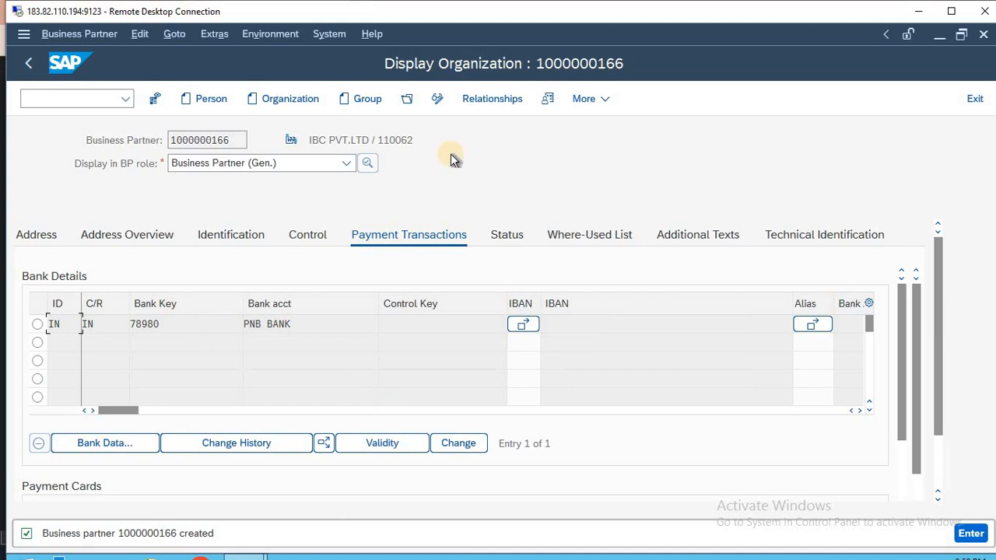
# Switch the IBC PVT.LTD organization to change mode and select the BP role DOMESTIC VENDOR
pyautogui.click(437, 101)
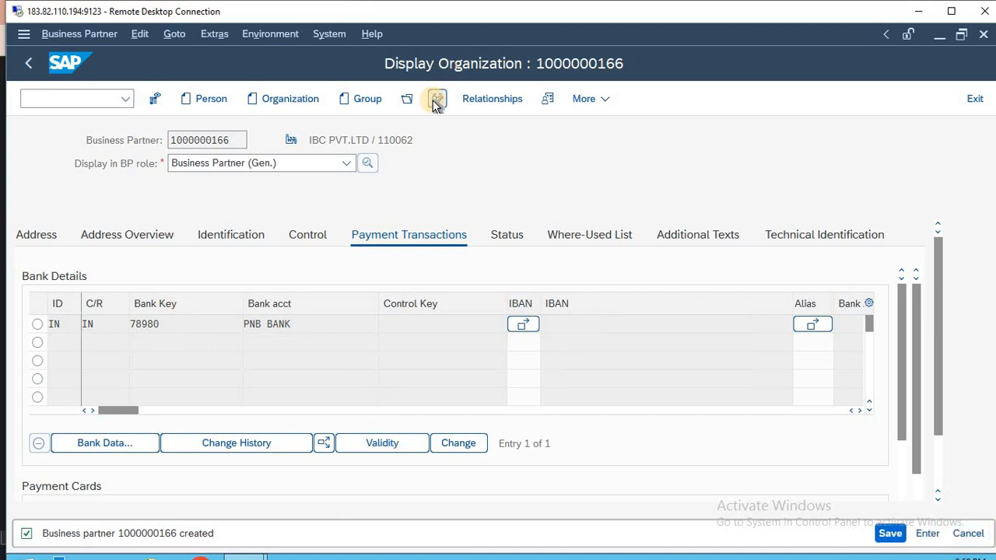
pyautogui.click(345, 164)
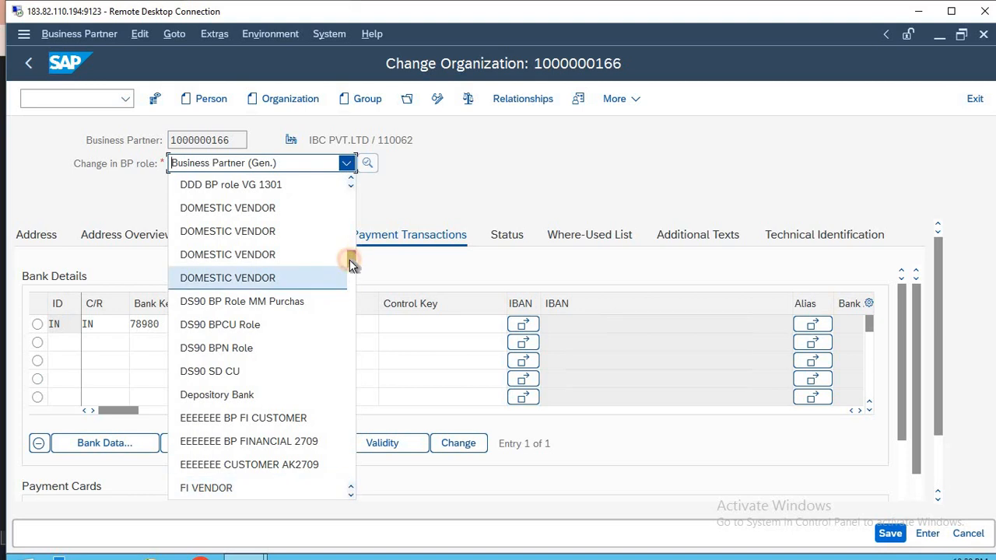
pyautogui.scroll(-3, 350, 262)
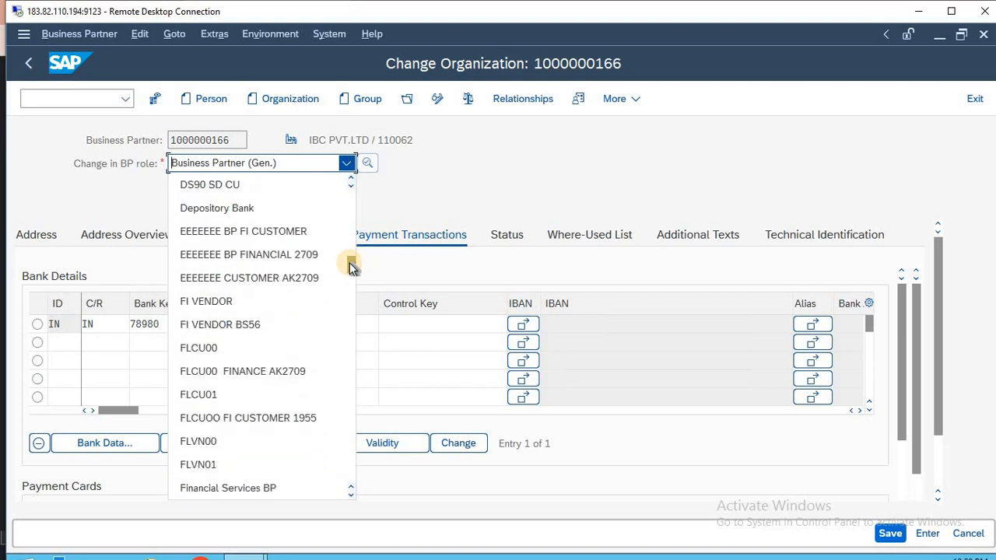
pyautogui.moveTo(349, 266); pyautogui.dragTo(349, 294)
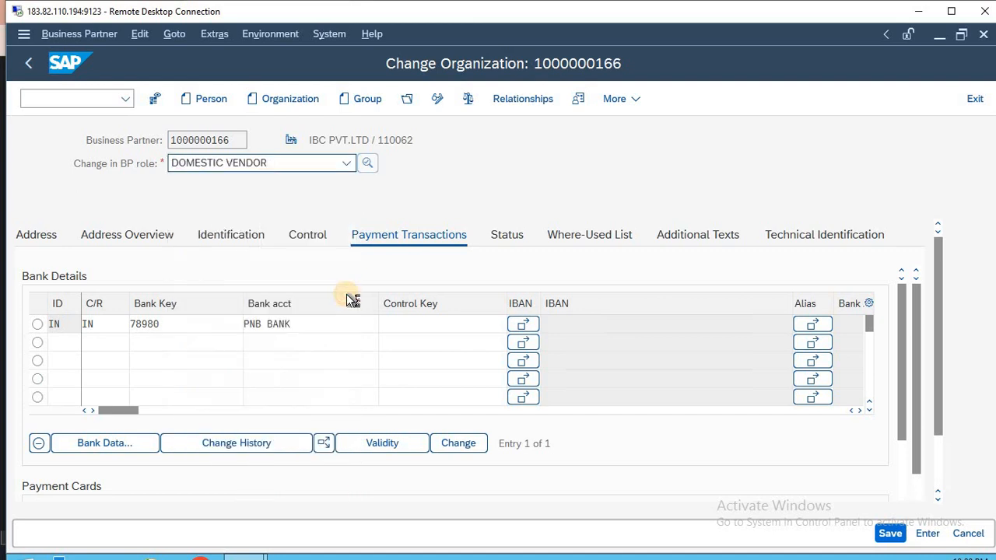
# Change the organization's BP role to Customer (Fin 332@, saving the pending changes
pyautogui.click(341, 165)
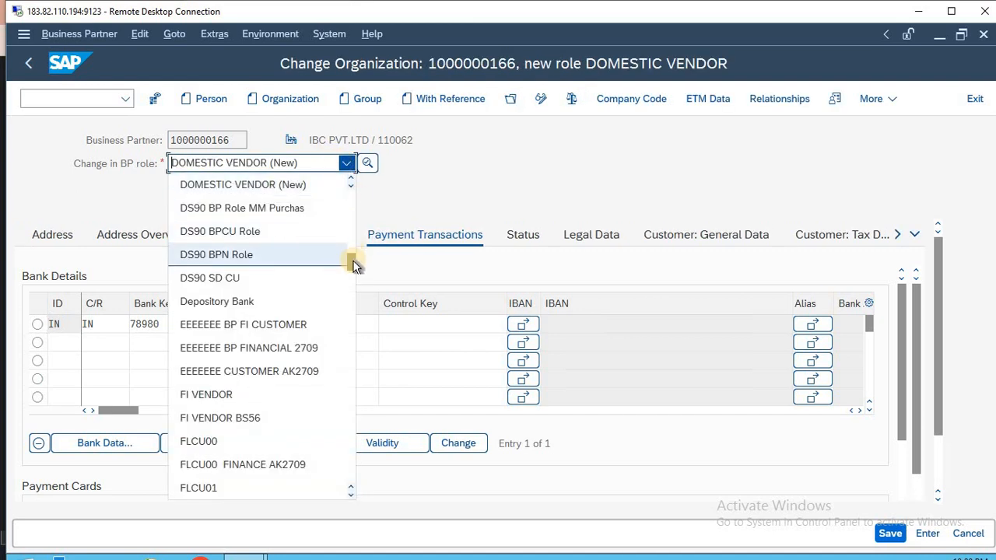
pyautogui.click(350, 224)
pyautogui.moveTo(350, 183); pyautogui.dragTo(350, 243)
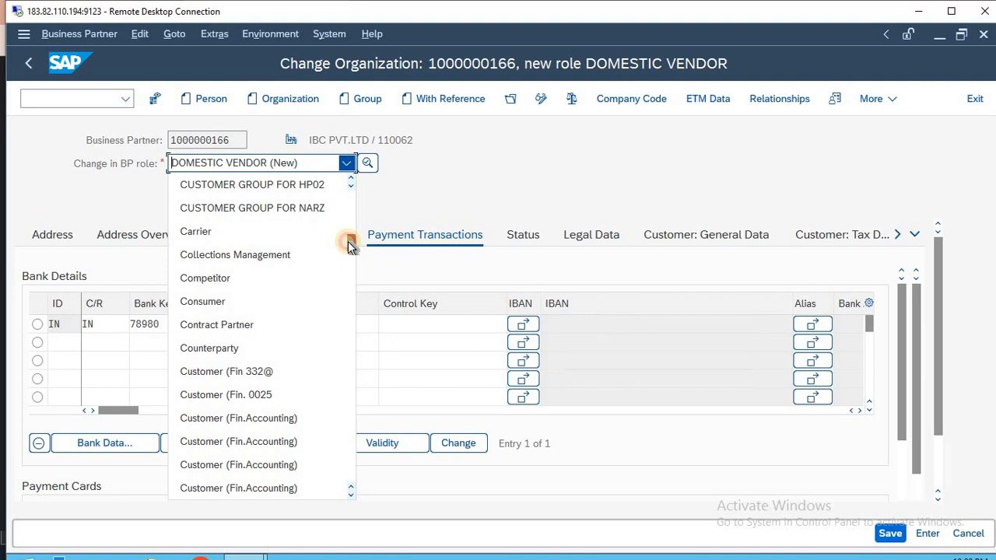
pyautogui.click(302, 376)
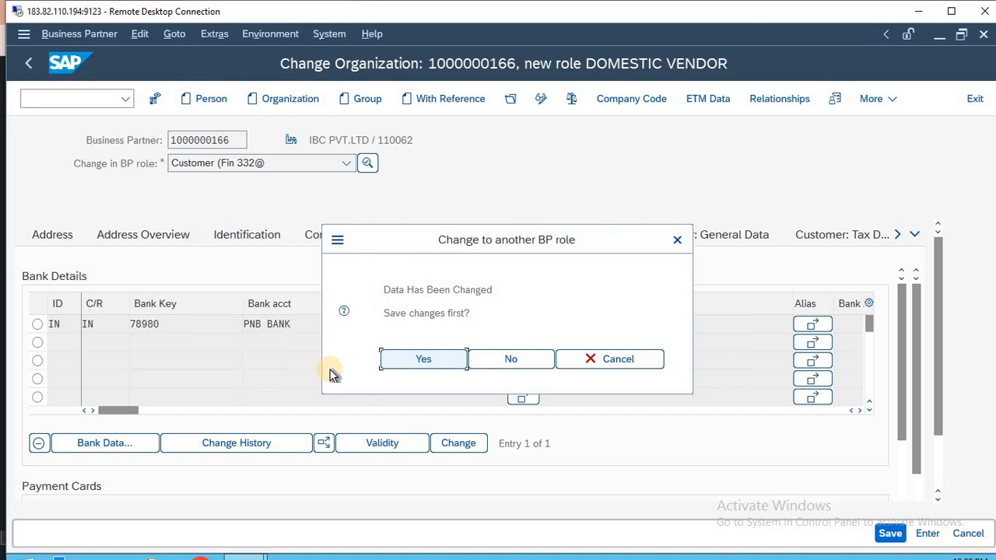
pyautogui.press('Return')
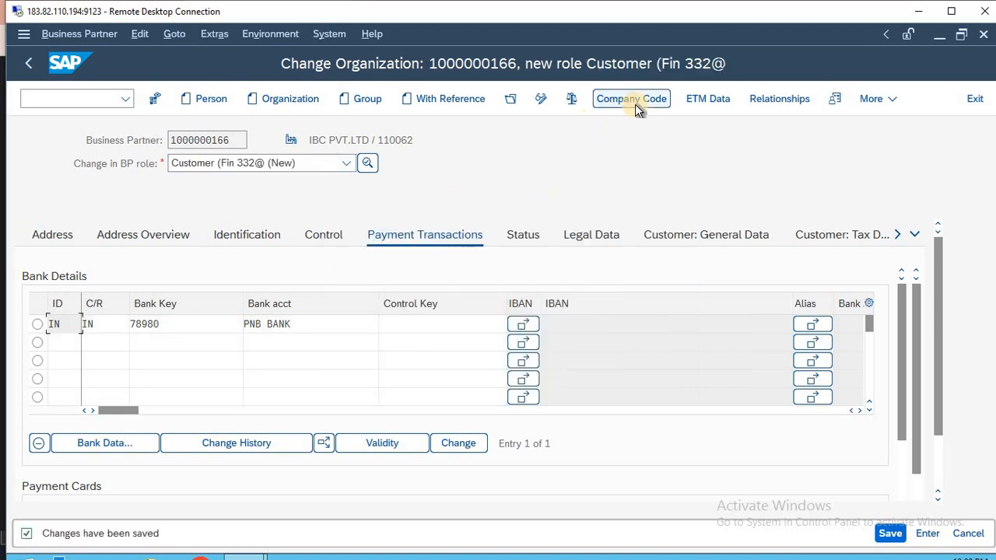
# Extend the customer to company code GLOM with reconciliation account 20000003 SUNDRY DEBTOR ACCOUNT and save the changes
pyautogui.click(635, 107)
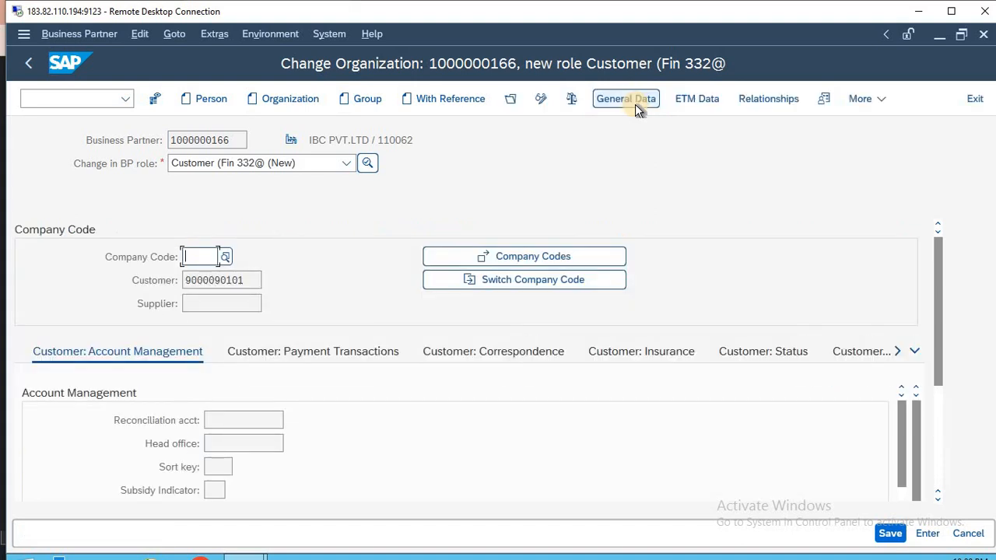
pyautogui.write('GLOM')
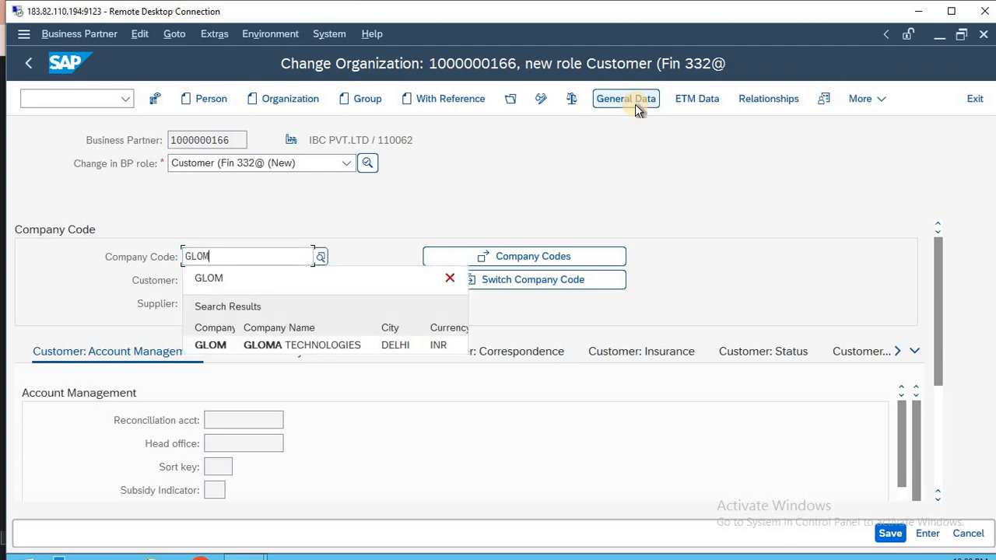
pyautogui.press('Return')
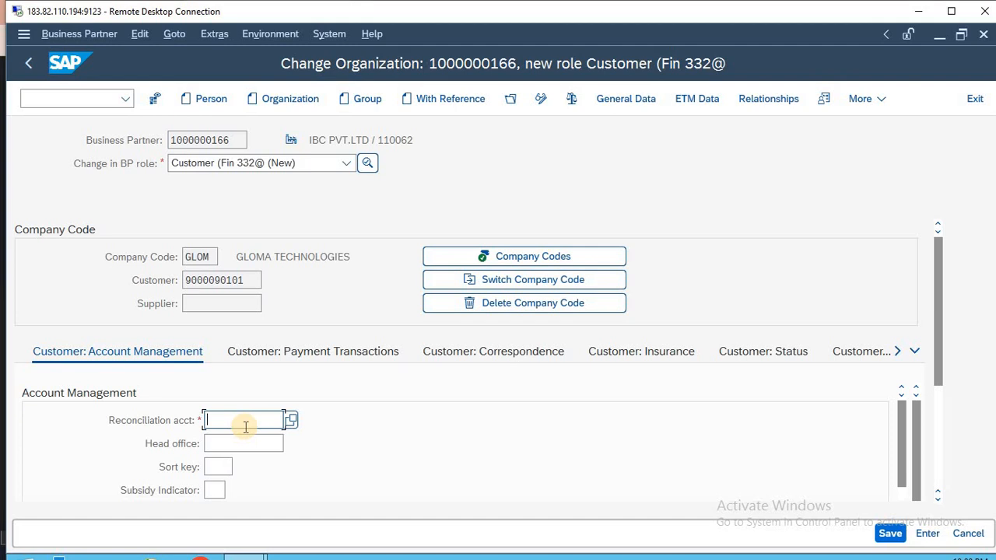
pyautogui.click(290, 420)
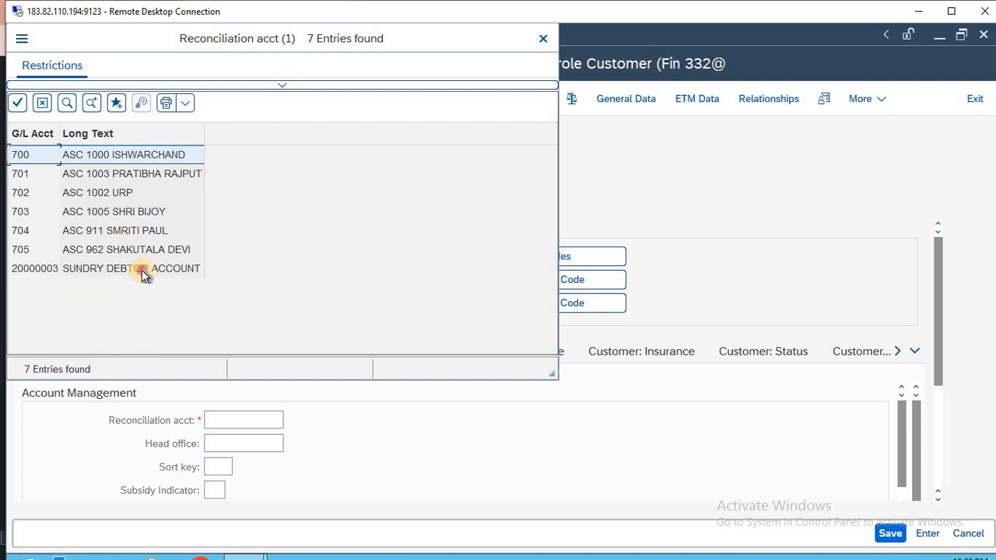
pyautogui.doubleClick(142, 268)
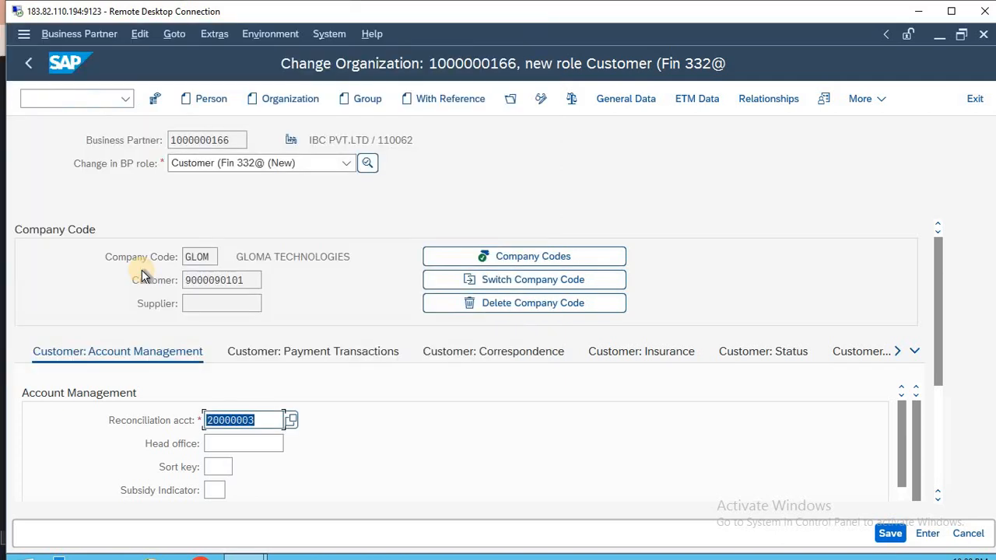
pyautogui.click(888, 533)
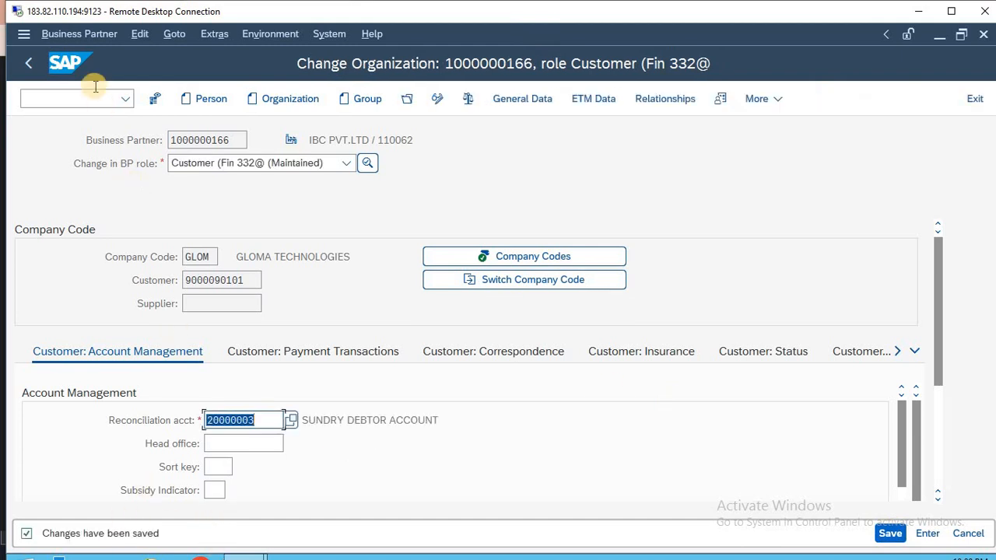
# Start the G/L account transaction FS00 in a new session and narrow its account tree area
pyautogui.click(70, 99)
pyautogui.write('/')
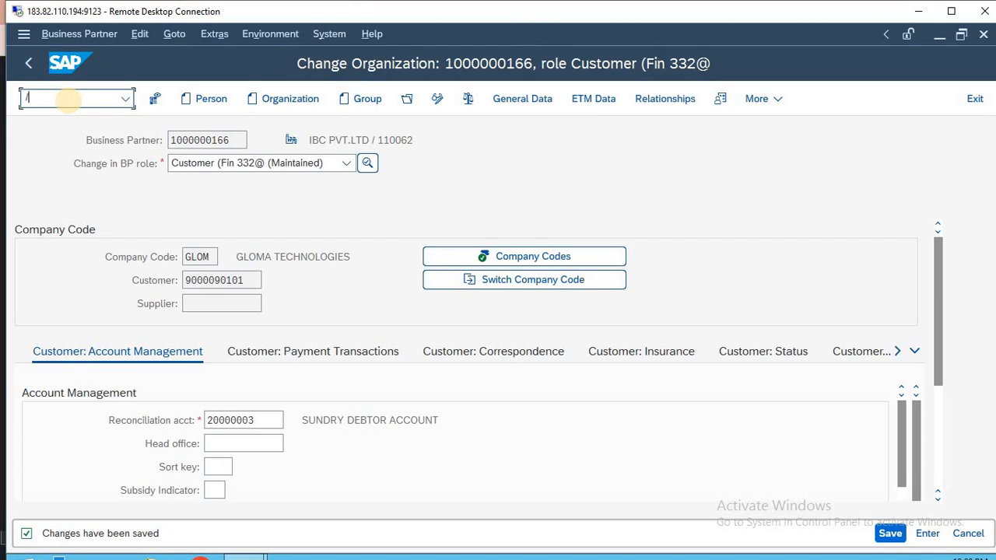
pyautogui.write('OFSS')
pyautogui.press('BackSpace')
pyautogui.write('00')
pyautogui.press('Return')
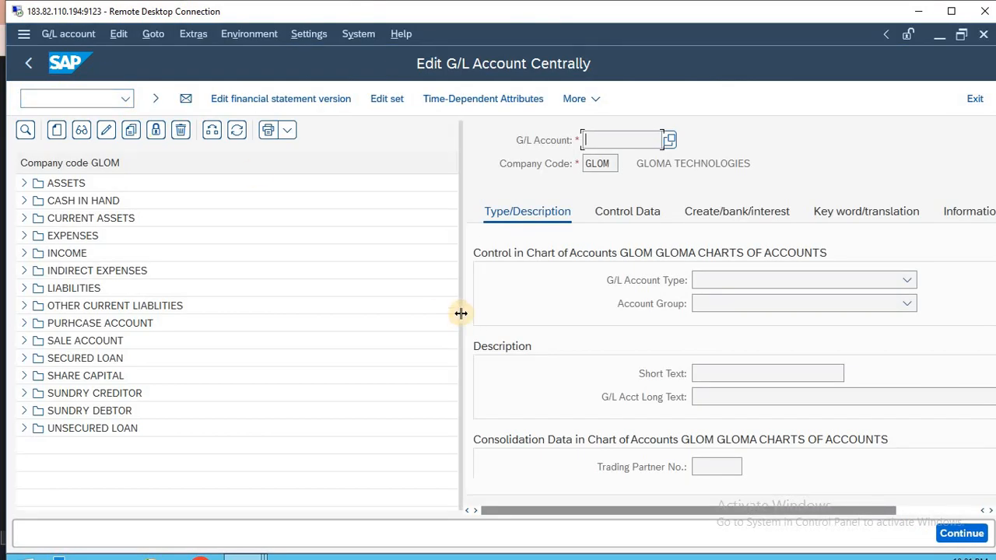
pyautogui.moveTo(459, 313); pyautogui.dragTo(345, 289)
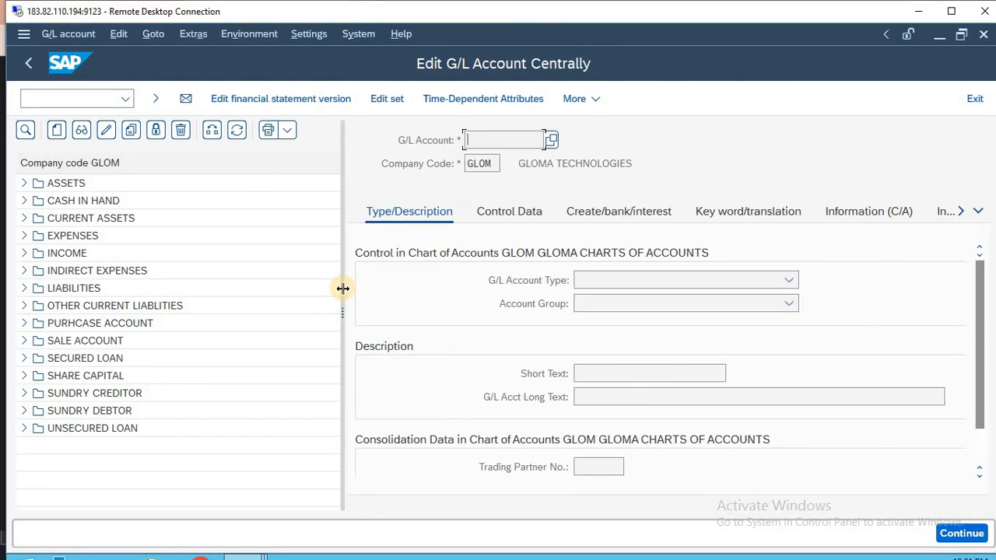
# Expand the ASSETS account group, look through its G/L accounts, and display account 20000003 SUNDRY DEBTOR
pyautogui.click(24, 183)
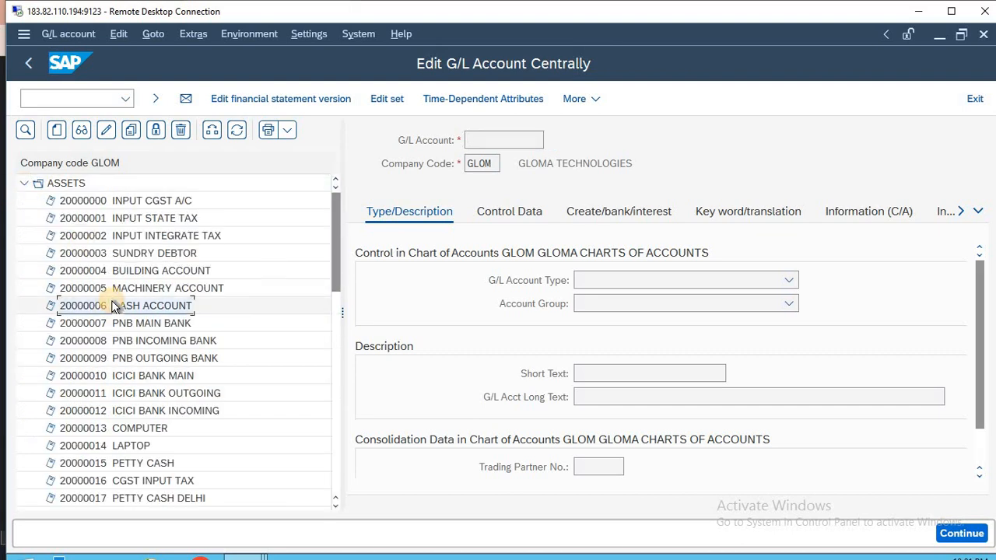
pyautogui.scroll(-10, 113, 306)
pyautogui.scroll(-2, 112, 305)
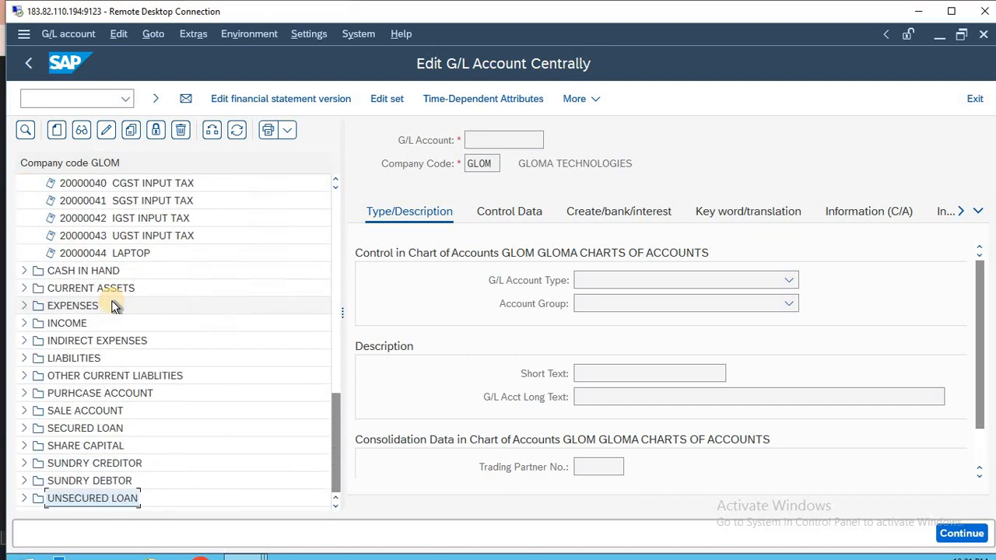
pyautogui.scroll(5, 113, 306)
pyautogui.scroll(5, 112, 305)
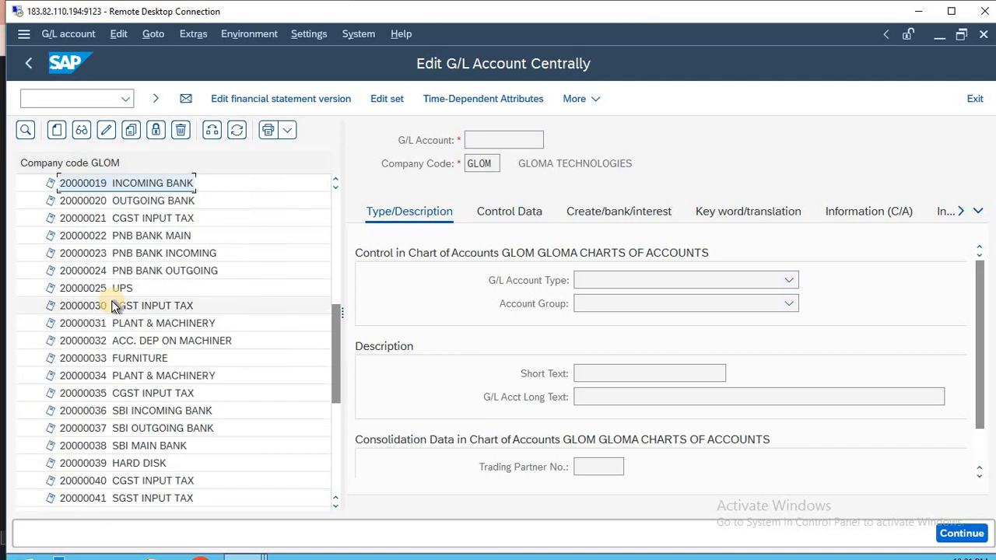
pyautogui.press('Down')
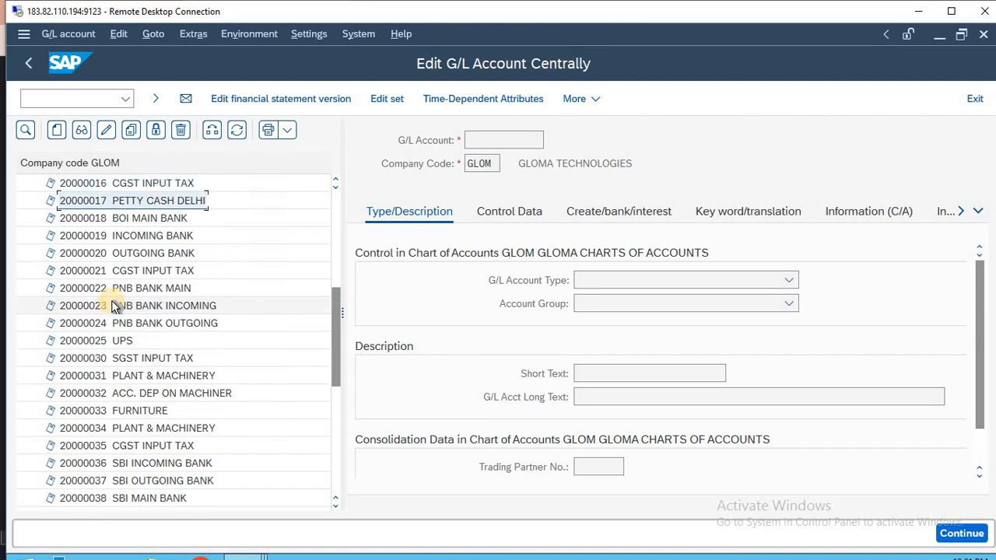
pyautogui.press('Up')
pyautogui.press('Up')
pyautogui.press('Up')
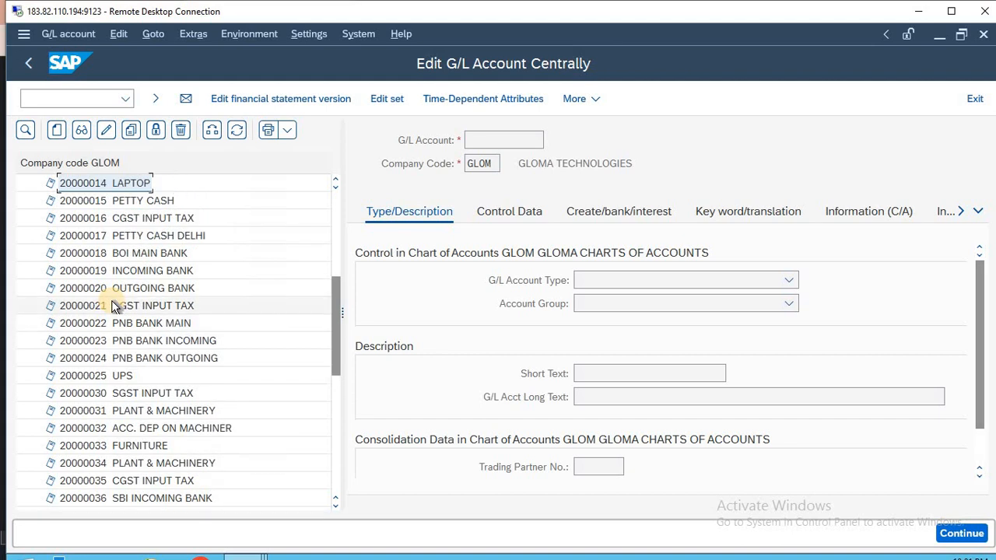
pyautogui.press('Up')
pyautogui.press('Up')
pyautogui.press('Up')
pyautogui.press('Up')
pyautogui.press('Up')
pyautogui.press('Up')
pyautogui.press('Up')
pyautogui.press('Up')
pyautogui.press('Up')
pyautogui.press('Up')
pyautogui.press('Up')
pyautogui.press('Up')
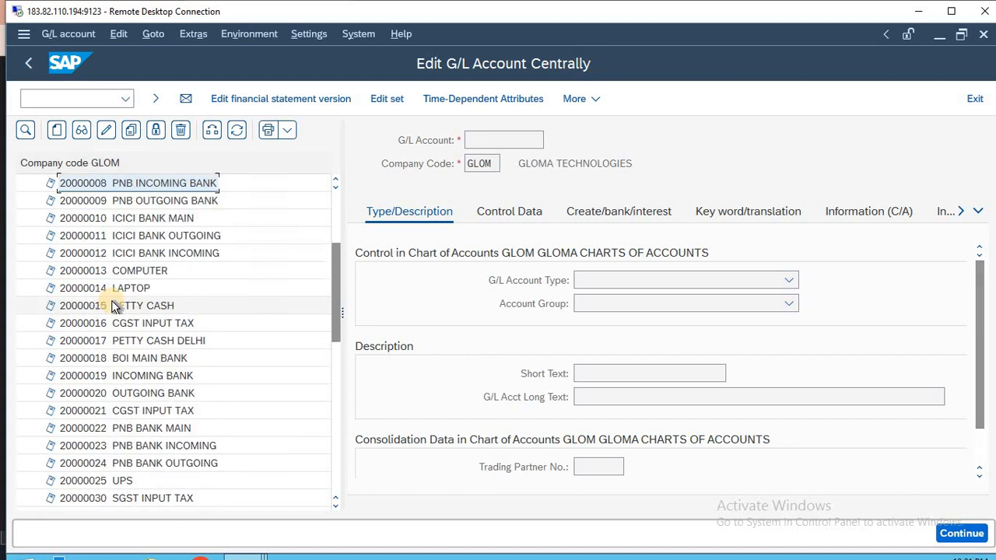
pyautogui.press('Up')
pyautogui.press('Up')
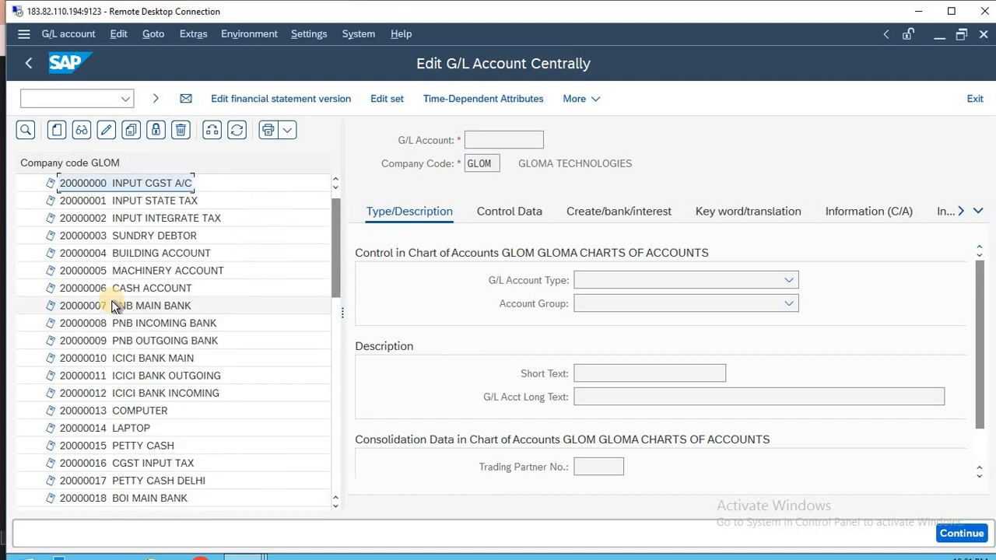
pyautogui.press('Up')
pyautogui.press('Down')
pyautogui.press('Down')
pyautogui.press('Down')
pyautogui.press('Down')
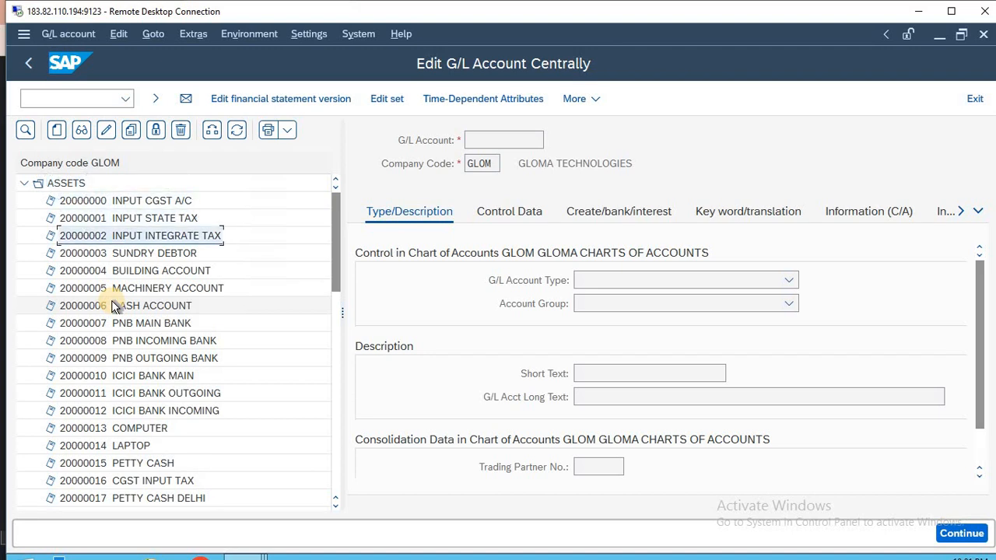
pyautogui.click(163, 258)
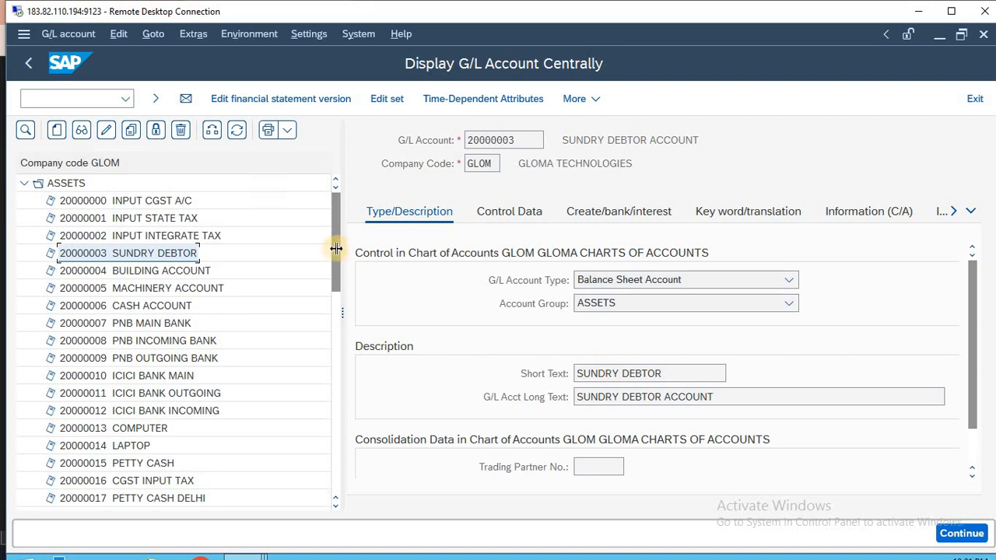
# Start creating G/L account 20000045 in company code GLOM, following the last number used in the ASSETS group
pyautogui.moveTo(335, 253); pyautogui.dragTo(338, 369)
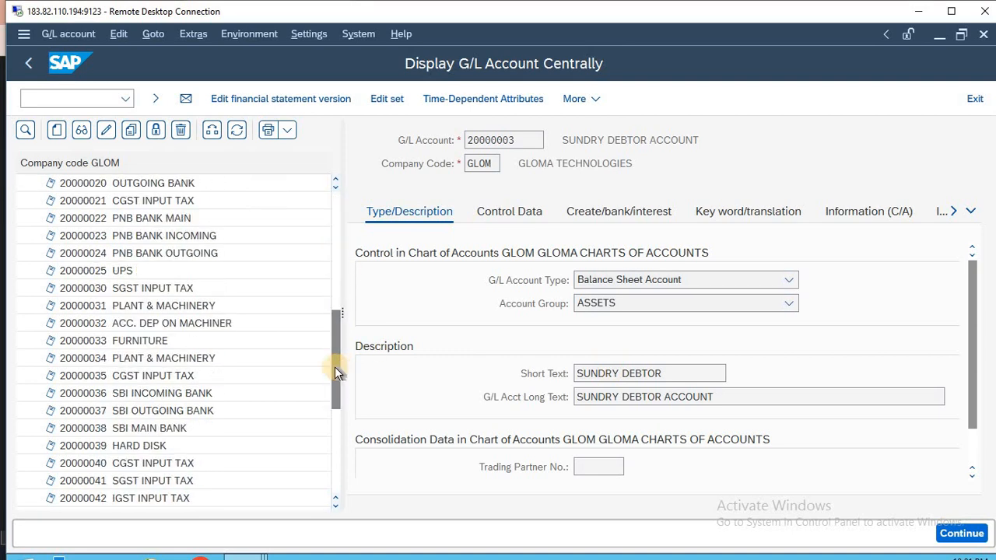
pyautogui.click(338, 455)
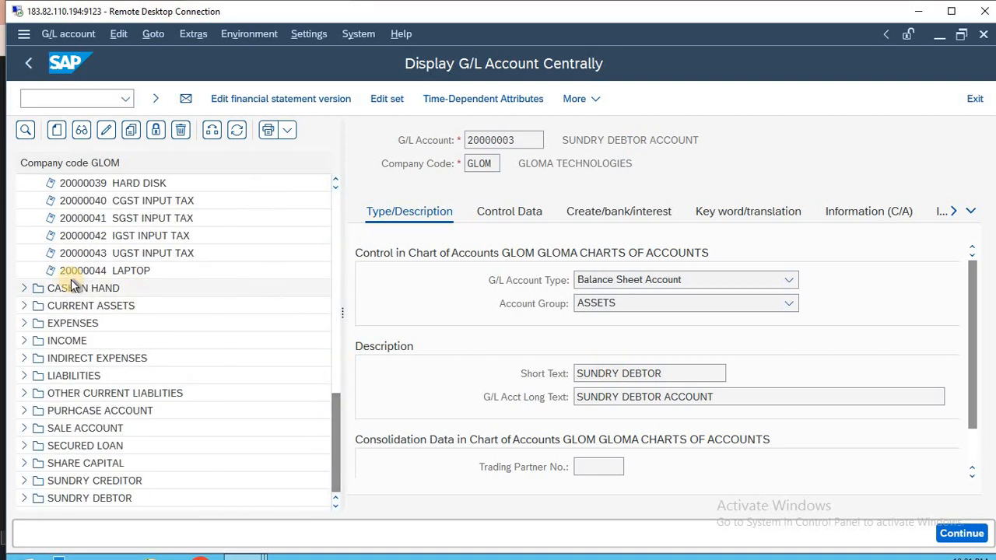
pyautogui.click(56, 129)
pyautogui.moveTo(175, 245); pyautogui.dragTo(351, 216)
pyautogui.write('20000')
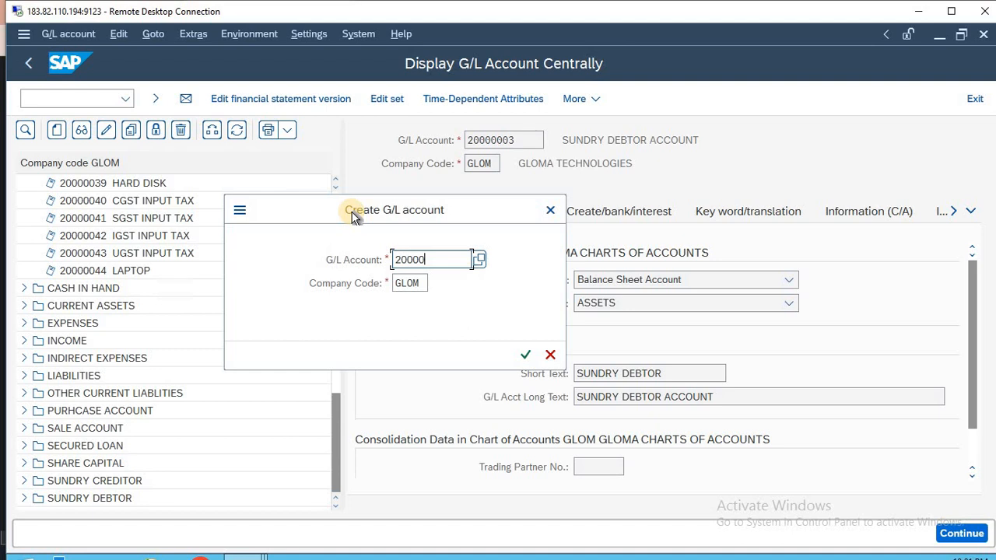
pyautogui.write('044')
pyautogui.press('BackSpace')
pyautogui.write('5')
pyautogui.press('Return')
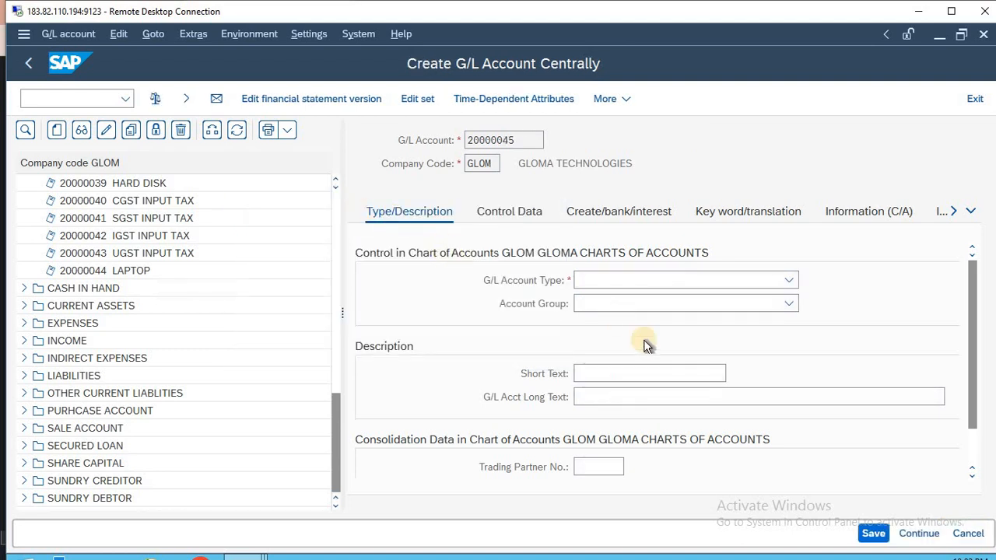
# Enter SUNDRY DEBTORS as both the short text and the long text of the new G/L account
pyautogui.click(611, 375)
pyautogui.write('SUN')
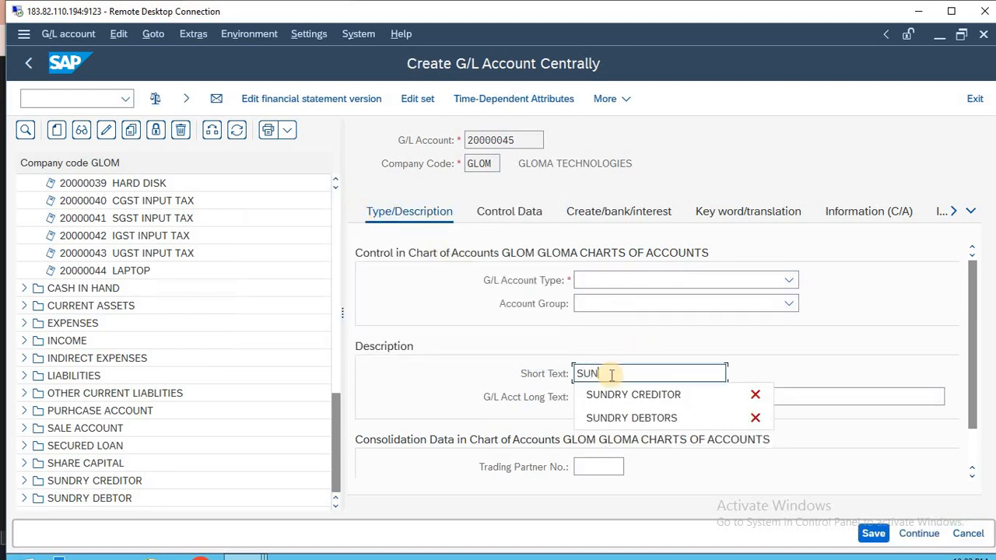
pyautogui.press('Down')
pyautogui.press('Down')
pyautogui.press('Return')
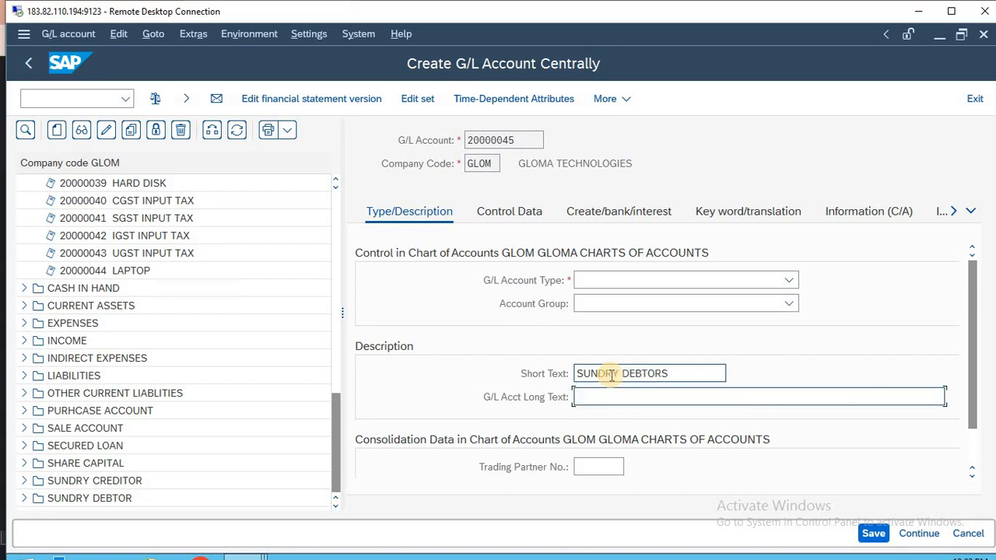
pyautogui.click(635, 373)
pyautogui.hotkey('ctrl', 'a')
pyautogui.hotkey('ctrl', 'c')
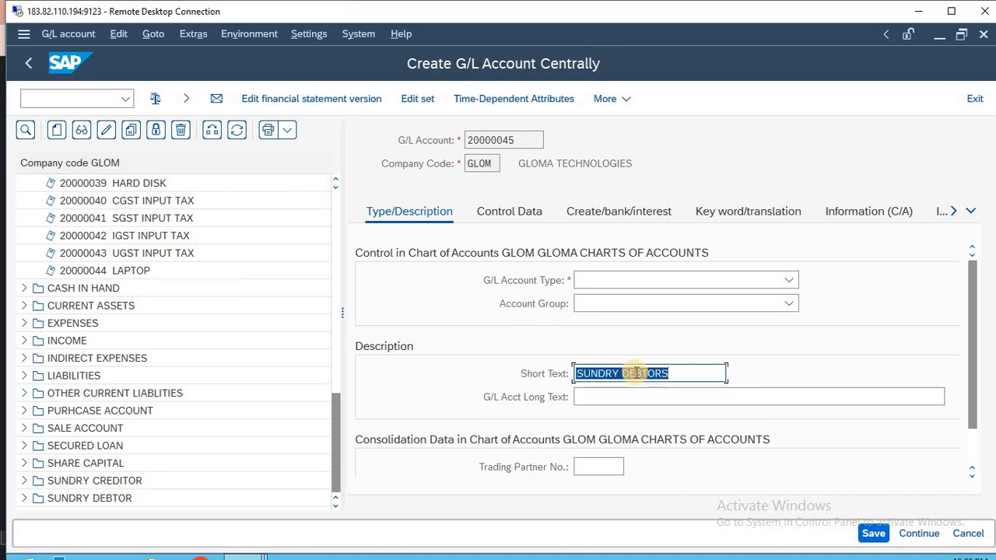
pyautogui.press('Tab')
pyautogui.hotkey('ctrl', 'v')
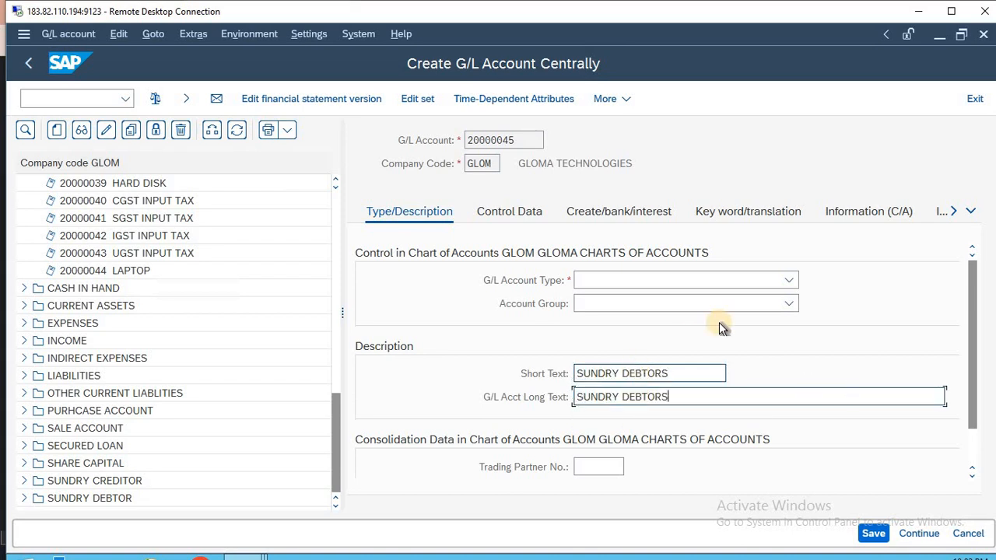
# Set the G/L account type to Balance Sheet Account and the account group to ASSETS
pyautogui.click(673, 284)
pyautogui.click(652, 307)
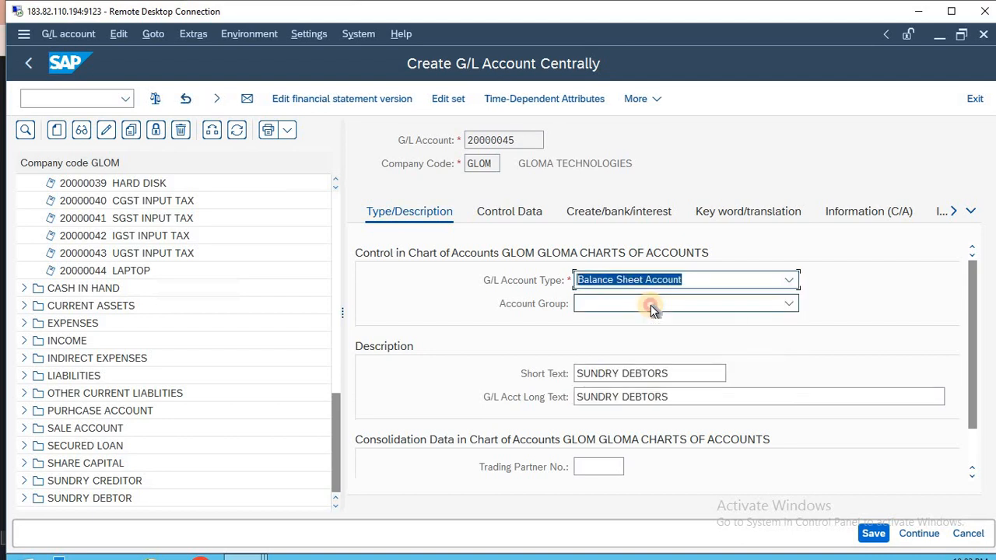
pyautogui.click(651, 304)
pyautogui.click(641, 346)
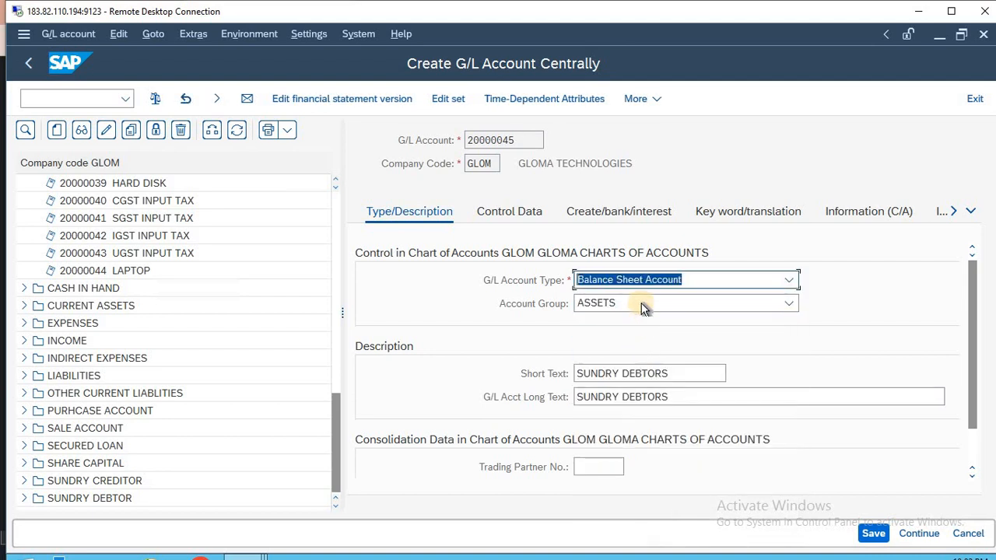
# Try the account group CAPITAL for account 20000045, and set the group back to ASSETS
pyautogui.click(639, 305)
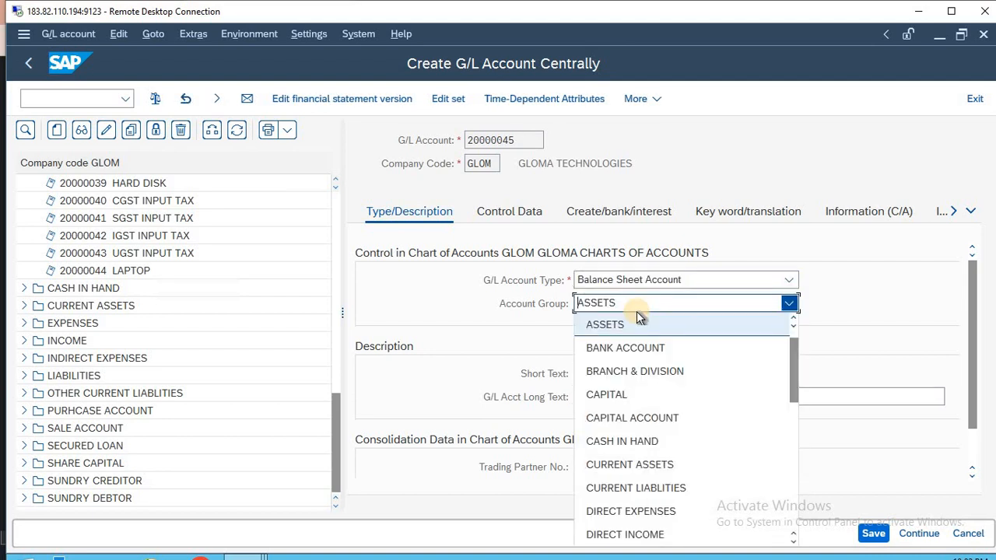
pyautogui.click(626, 394)
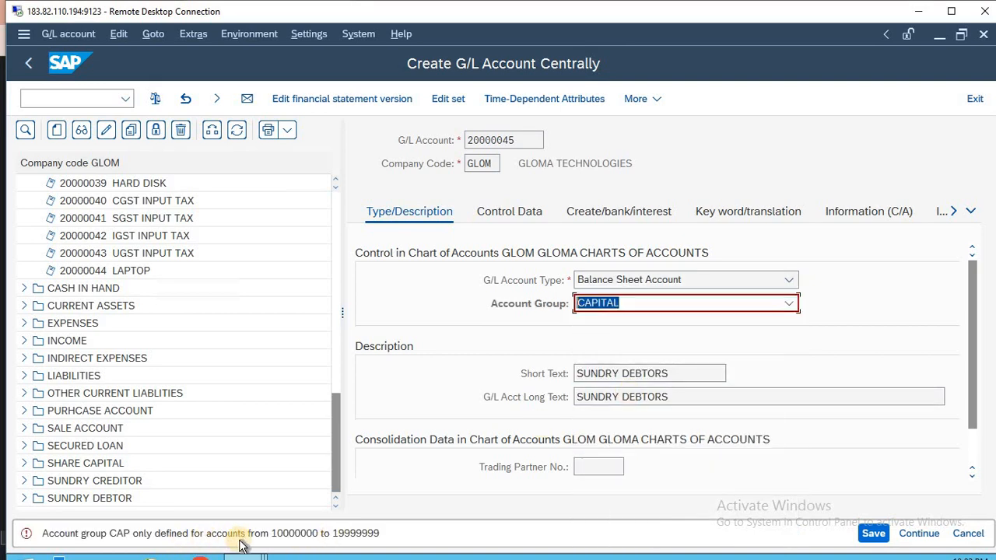
pyautogui.click(623, 308)
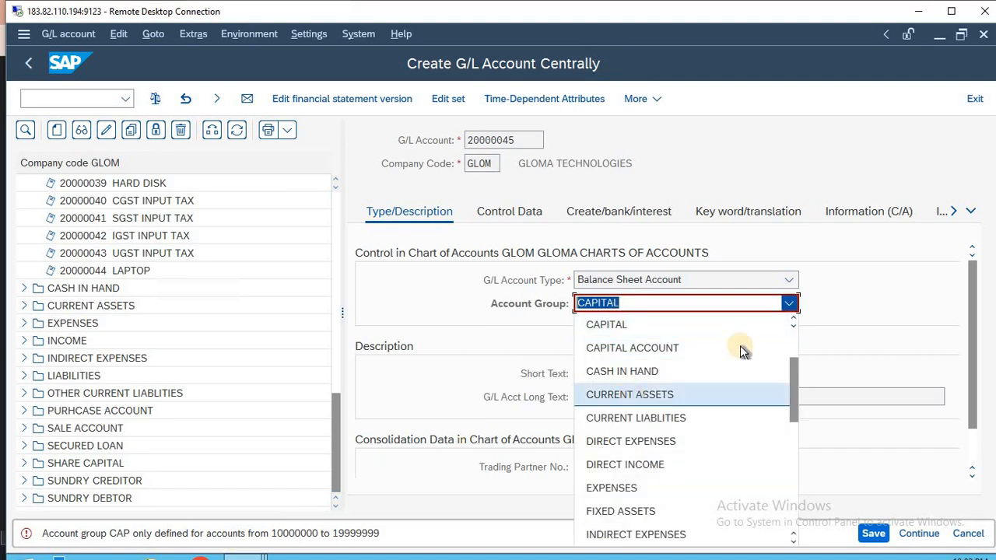
pyautogui.scroll(1, 793, 359)
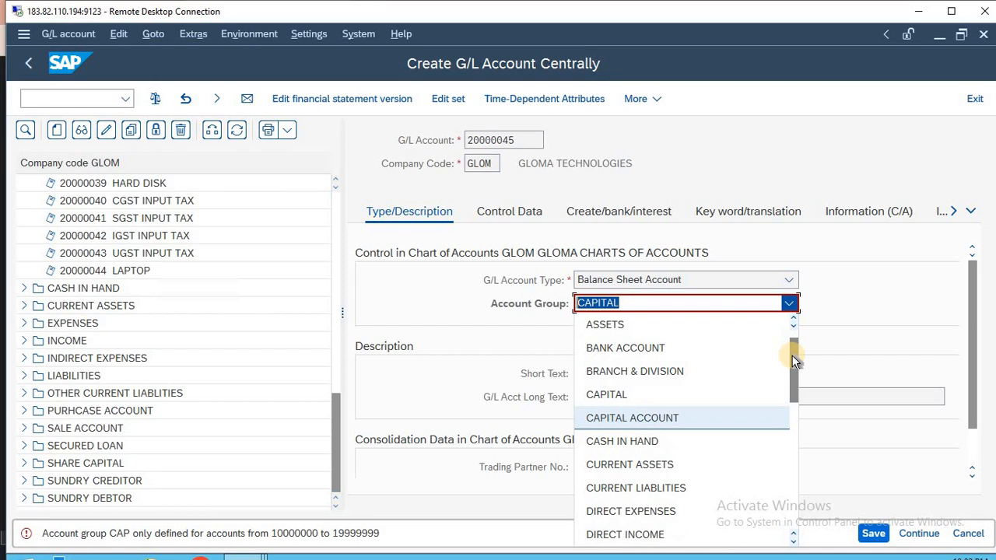
pyautogui.click(706, 328)
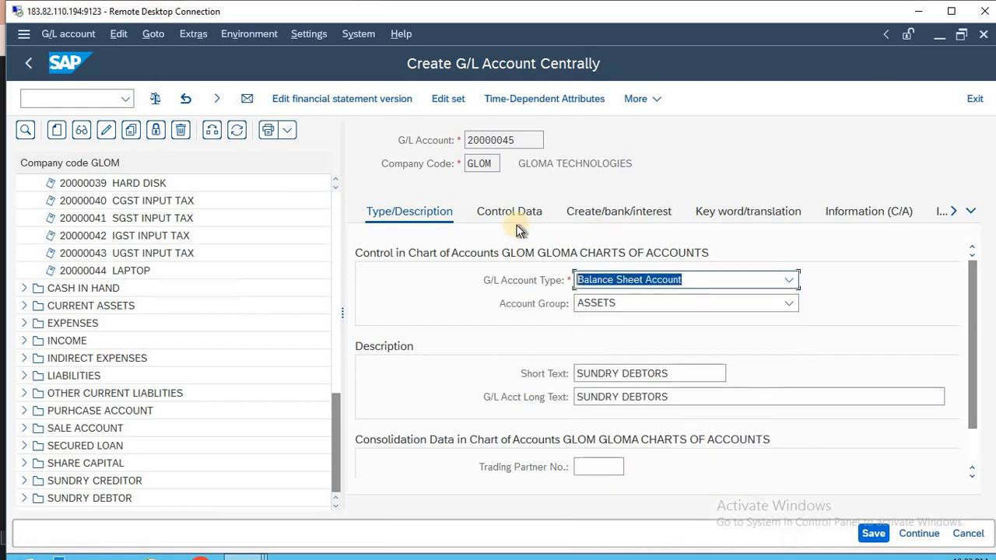
# In the account's control data, make it a reconciliation account for Customers and set the sort key to 031
pyautogui.click(516, 213)
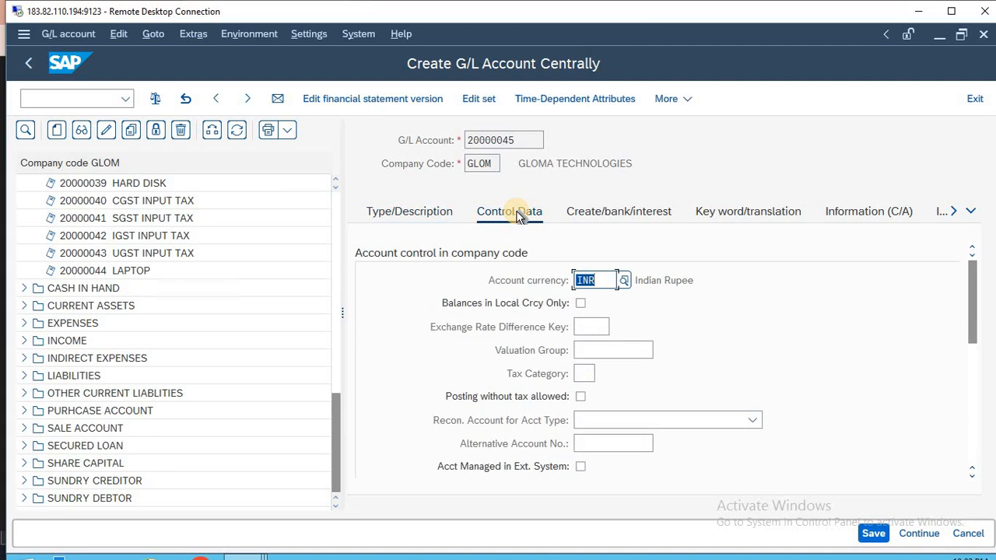
pyautogui.moveTo(972, 312); pyautogui.dragTo(972, 330)
pyautogui.click(642, 375)
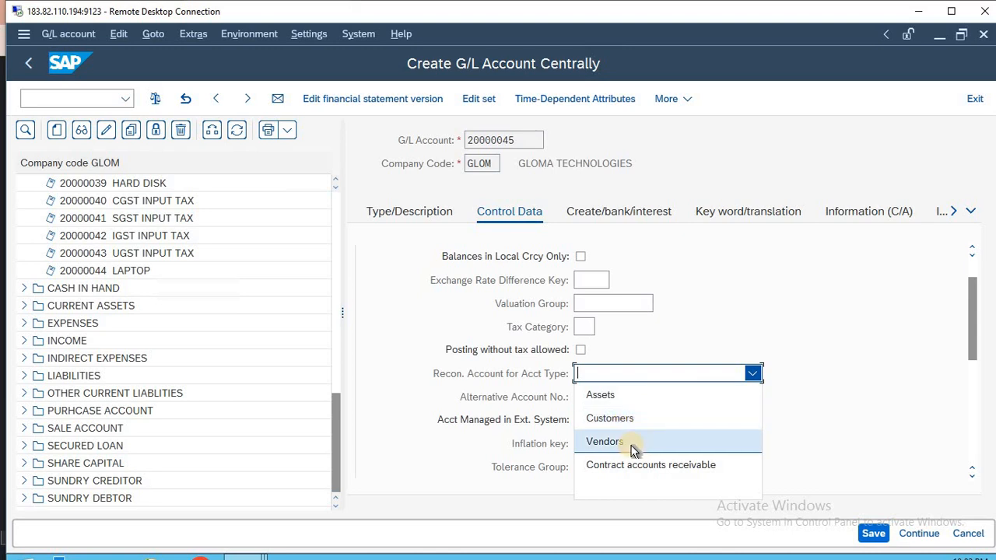
pyautogui.click(610, 418)
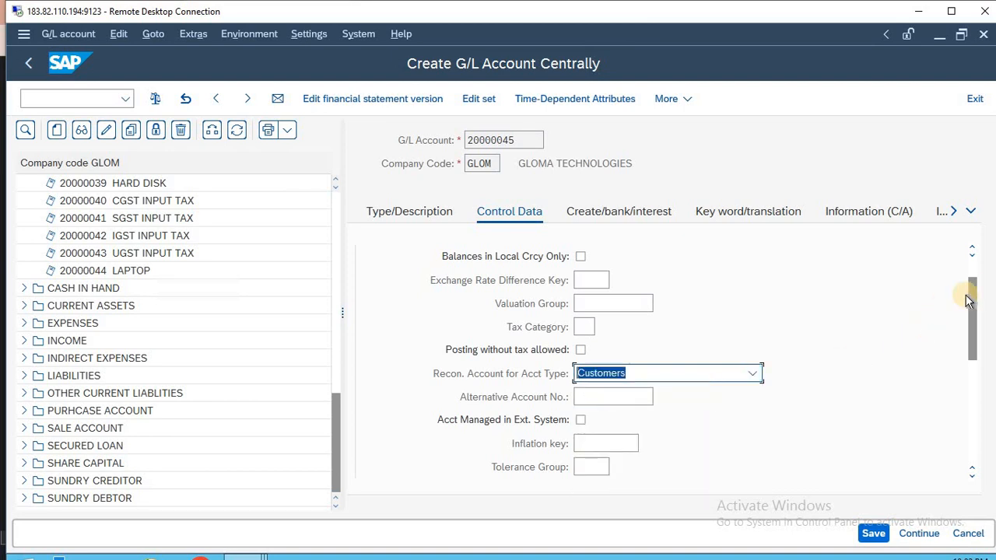
pyautogui.moveTo(971, 289); pyautogui.dragTo(985, 391)
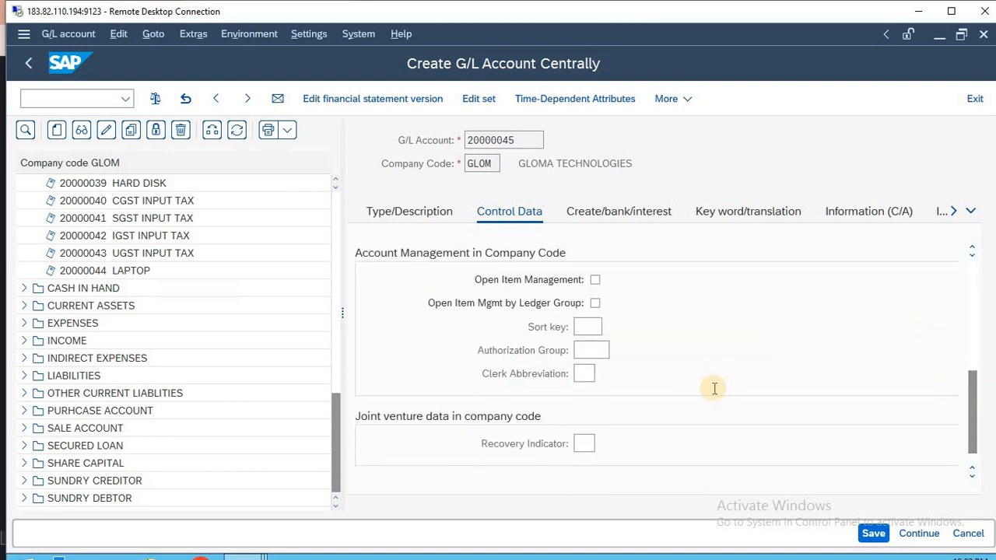
pyautogui.click(589, 326)
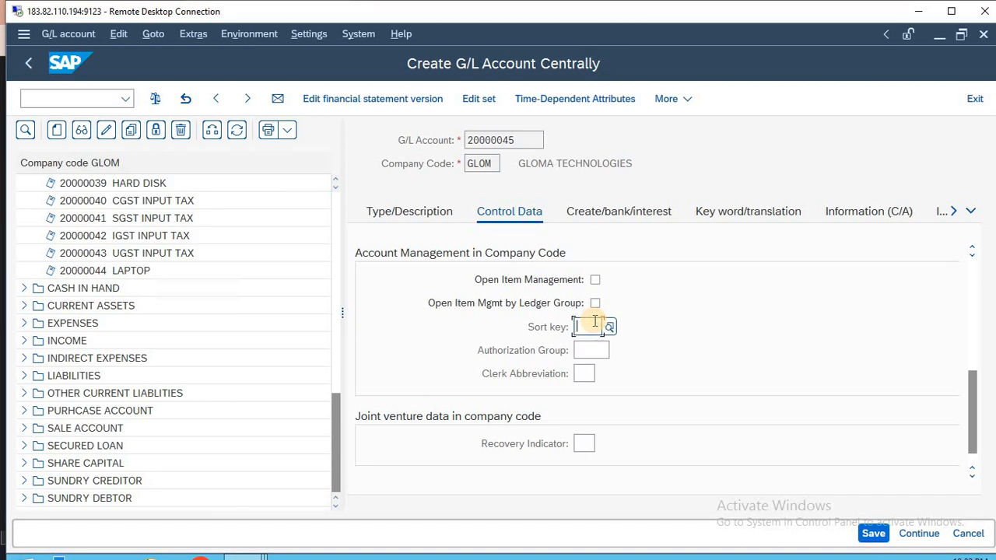
pyautogui.write('031')
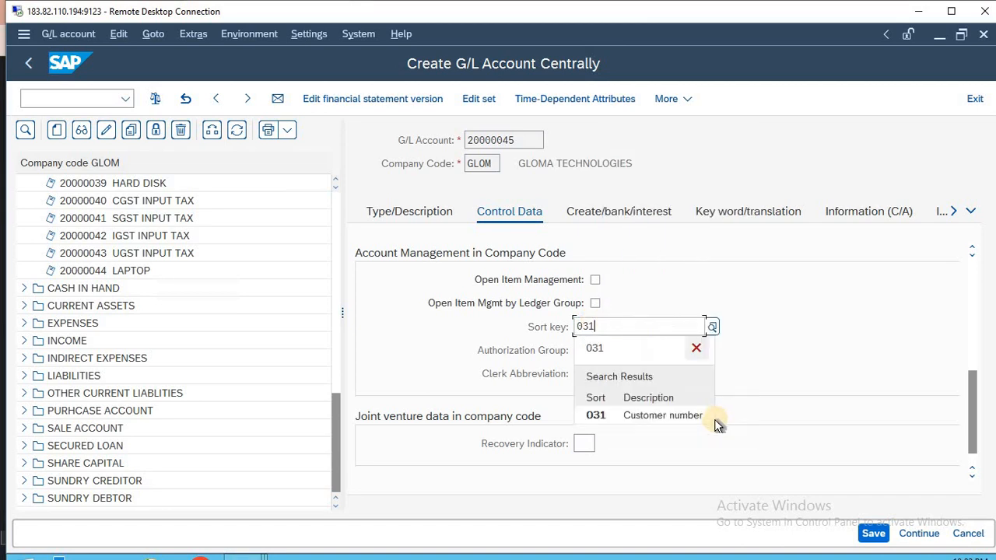
pyautogui.click(658, 418)
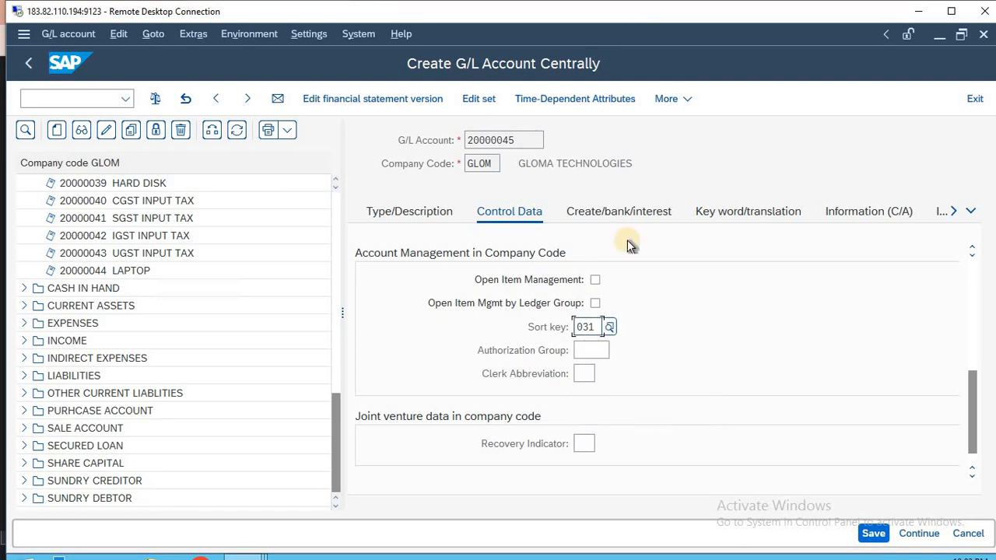
# Assign field status group YB67 Reconciliation accounts to the new G/L account and save it
pyautogui.click(600, 210)
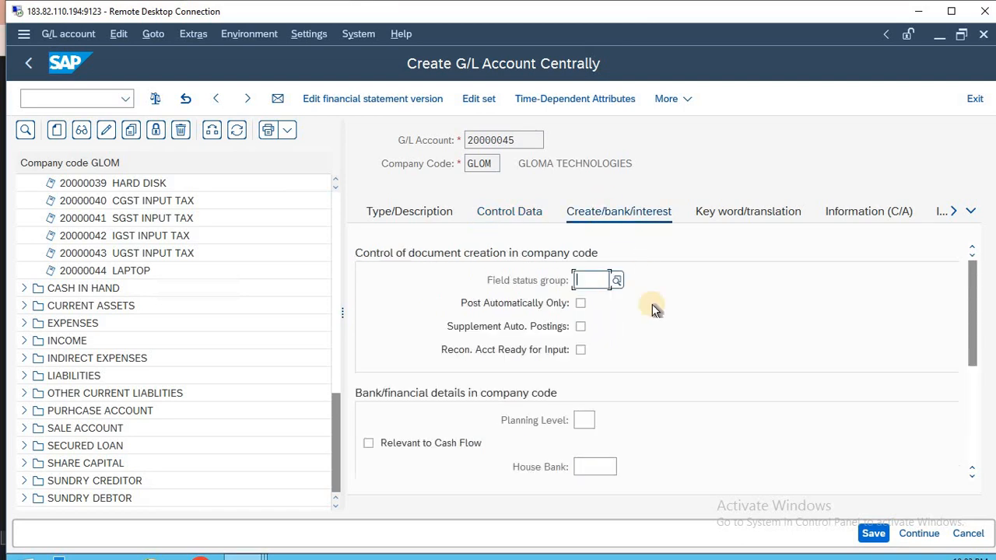
pyautogui.write('YB67')
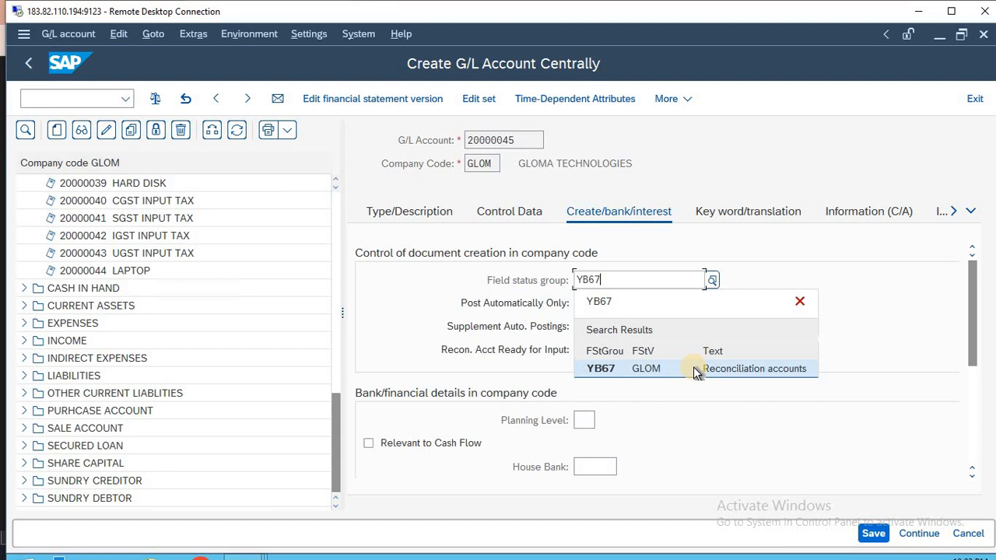
pyautogui.click(696, 371)
pyautogui.click(869, 534)
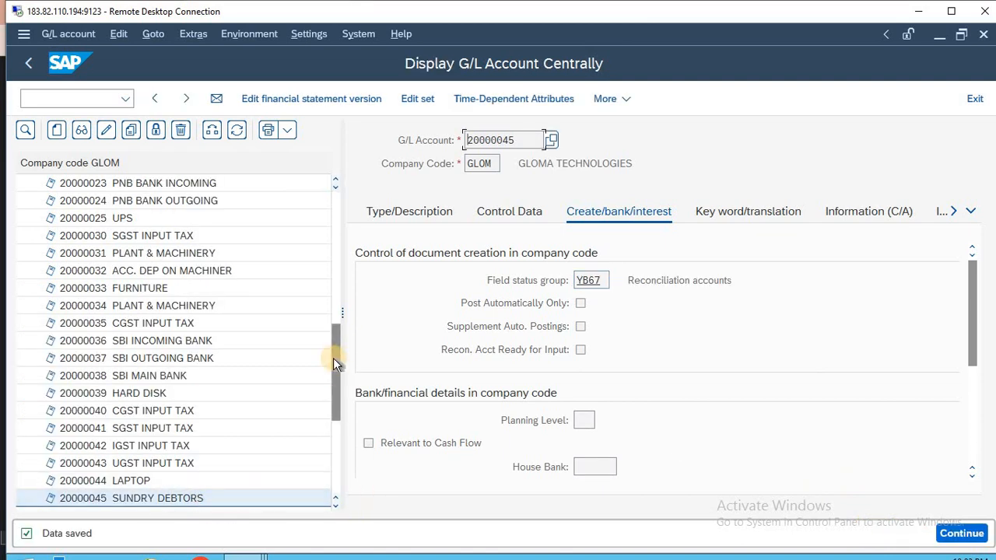
pyautogui.moveTo(333, 357); pyautogui.dragTo(340, 233)
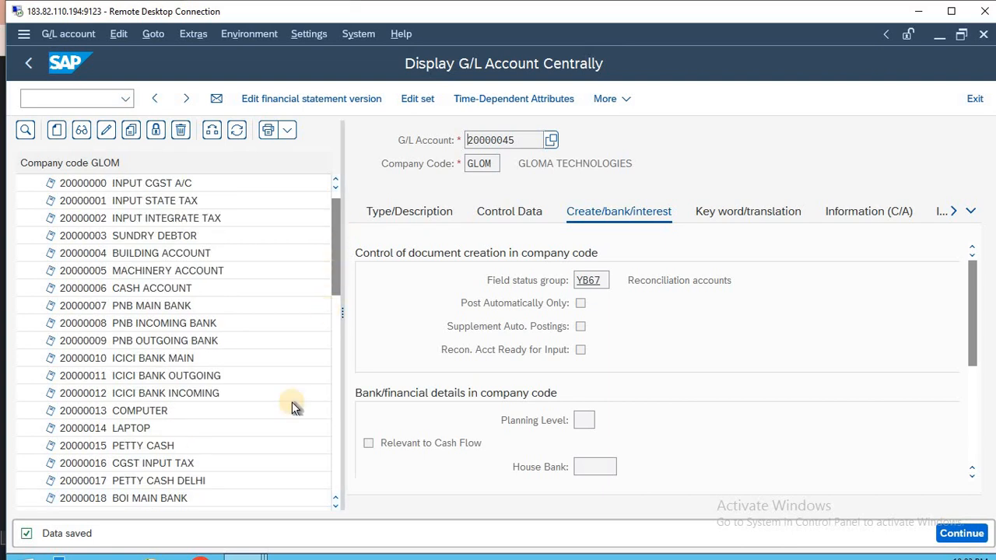
# Return to the IBC PVT.LTD business partner, look up 20000045 SUNDRY DEBTORS among the possible reconciliation accounts, and close the list
pyautogui.moveTo(256, 556)
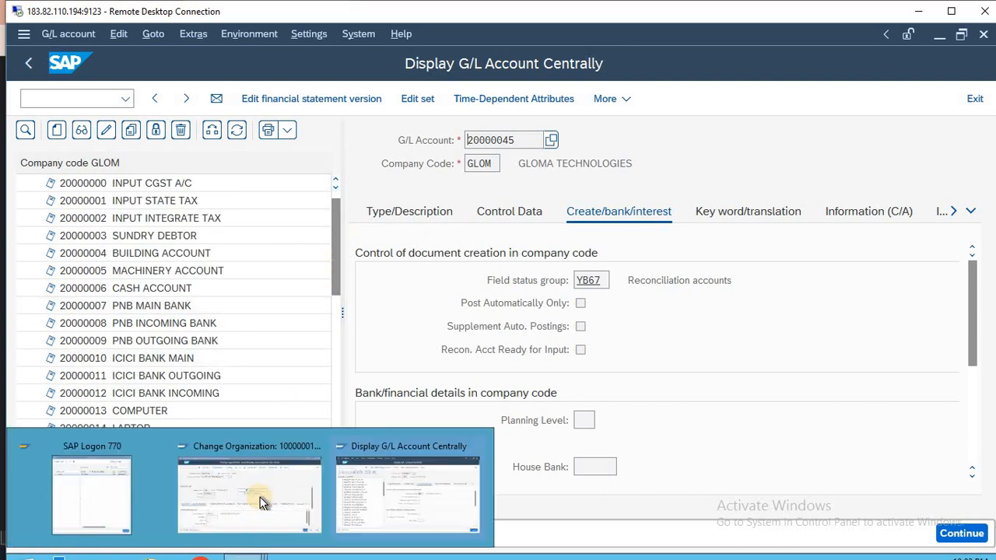
pyautogui.click(262, 500)
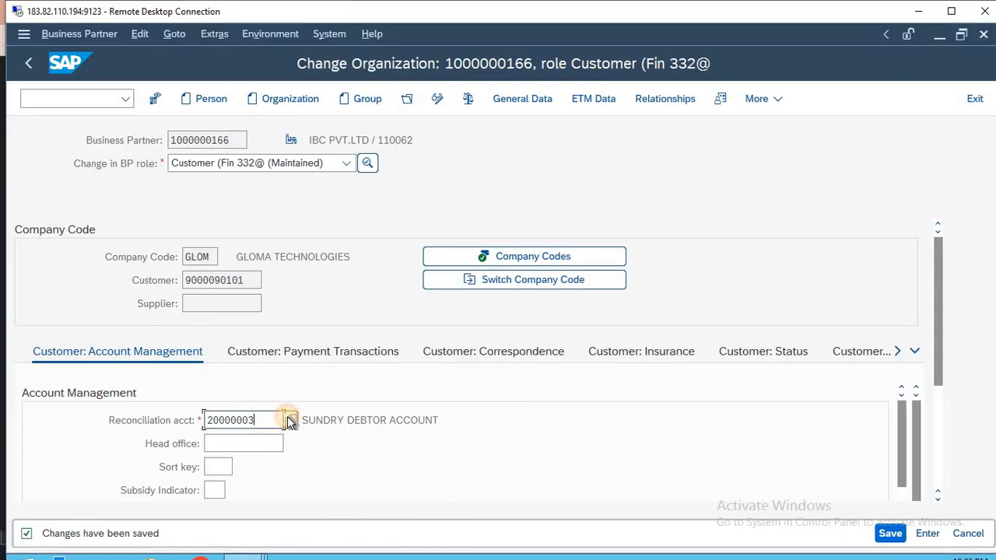
pyautogui.click(289, 421)
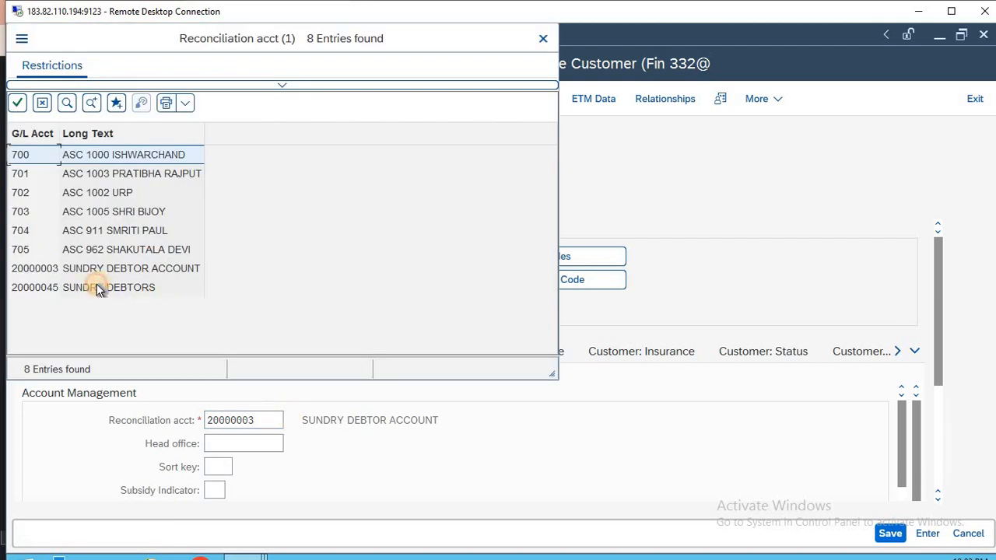
pyautogui.click(96, 287)
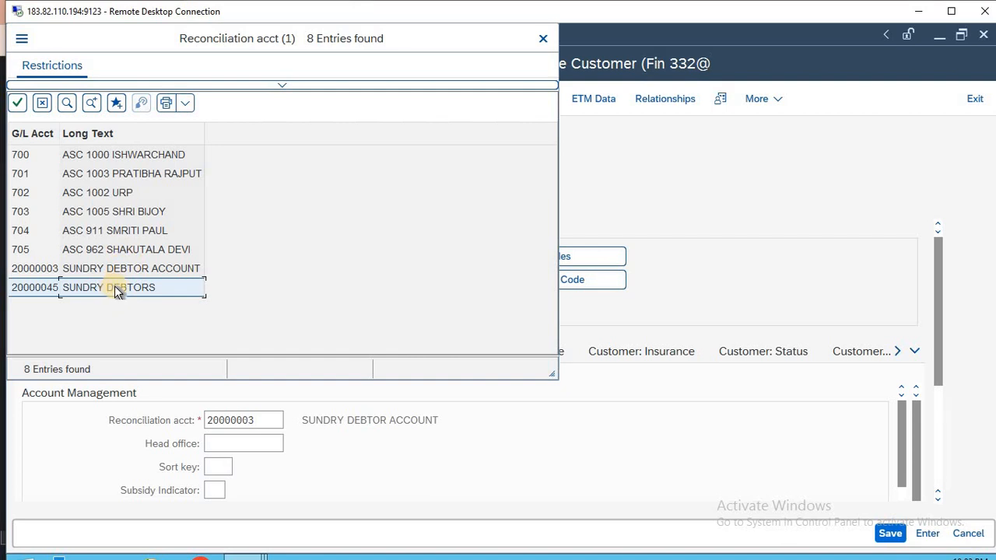
pyautogui.press('Escape')
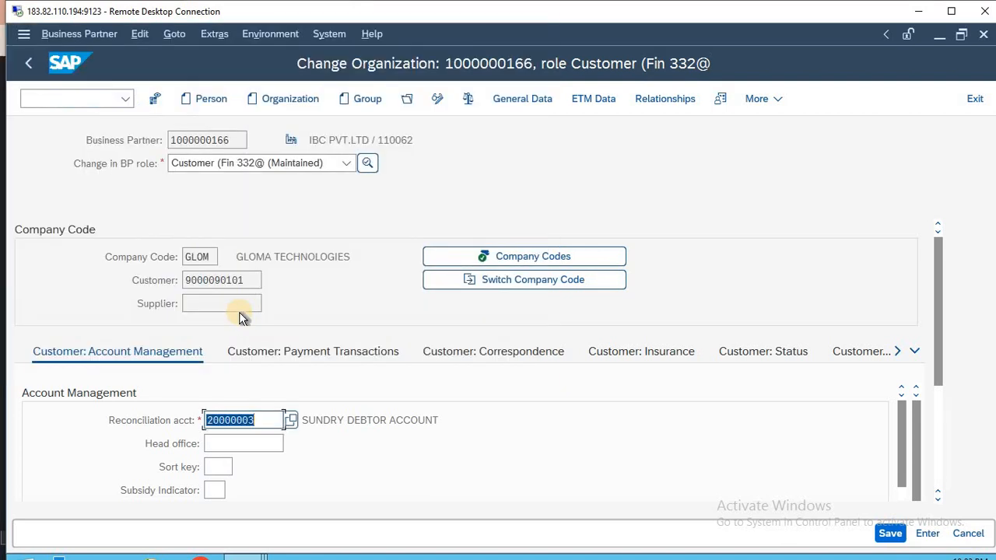
# Leave the business partner transaction with /N and return to the SAP Easy Access screen
pyautogui.click(75, 93)
pyautogui.write('/N')
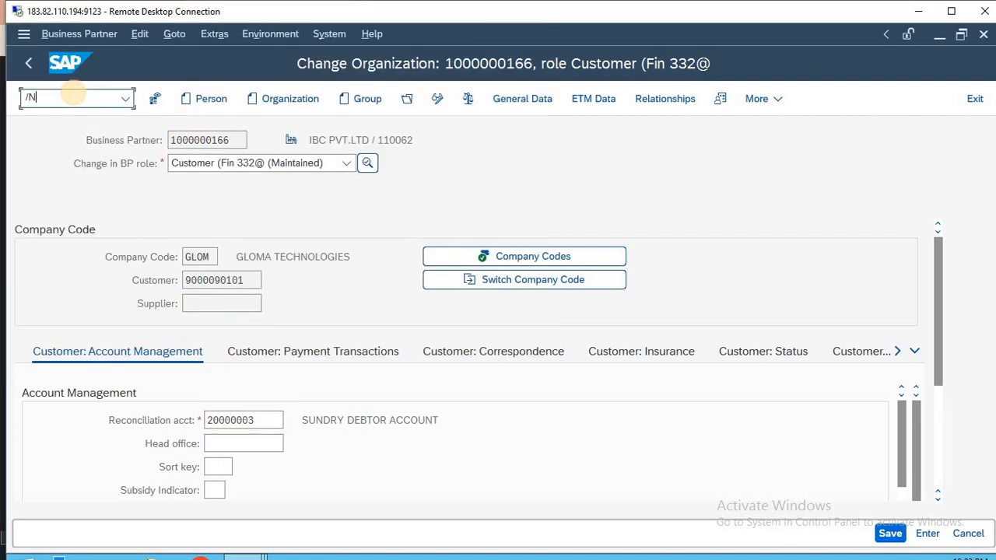
pyautogui.press('Return')
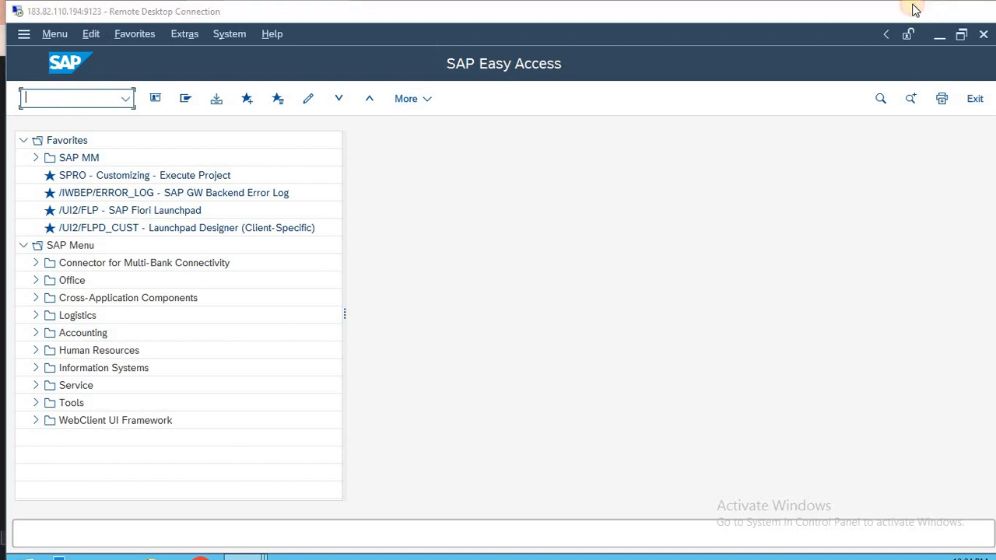
# Minimize the remote desktop and meeting windows to reach the Excel Accounts Receivable notes, and select cell M14 on the Business Partner sheet
pyautogui.click(910, 12)
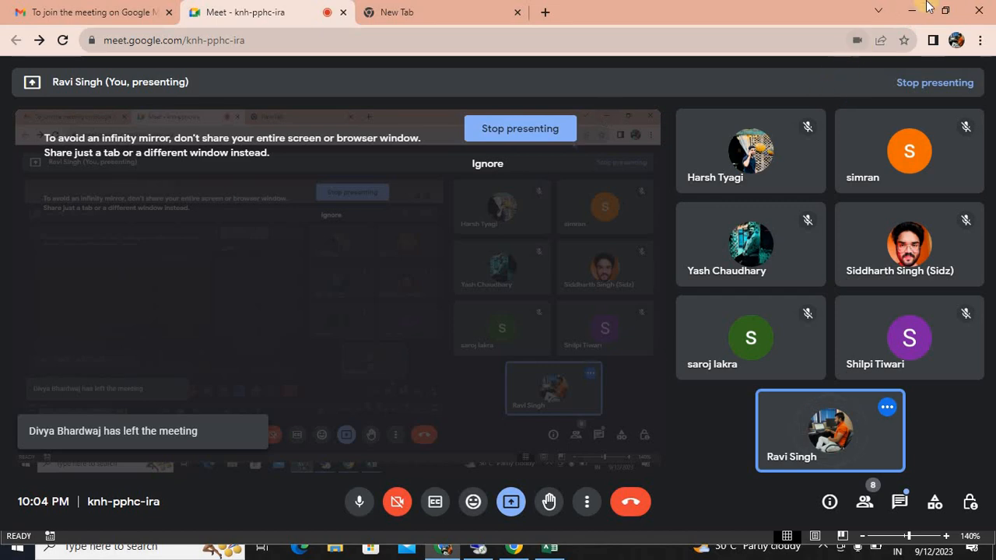
pyautogui.click(917, 11)
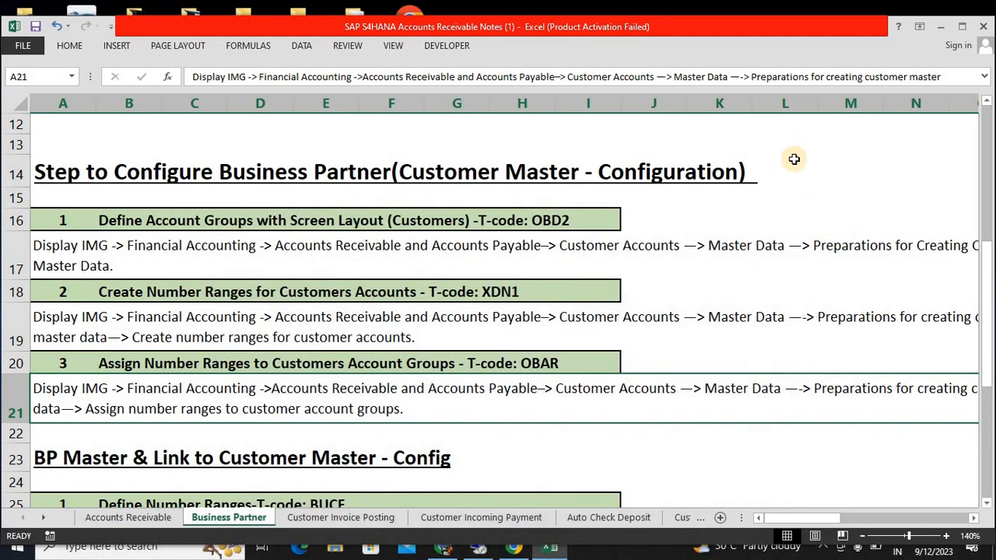
pyautogui.click(793, 159)
pyautogui.click(823, 166)
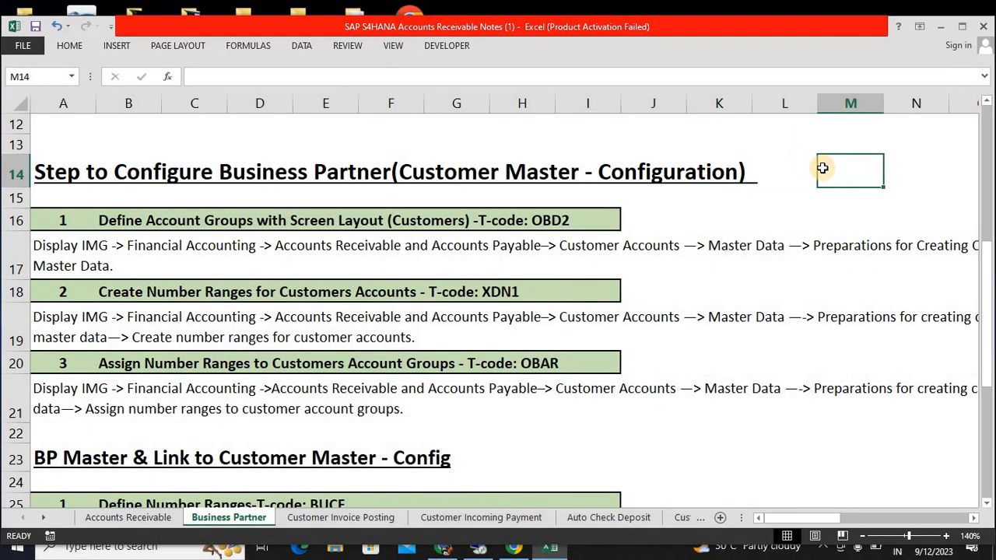